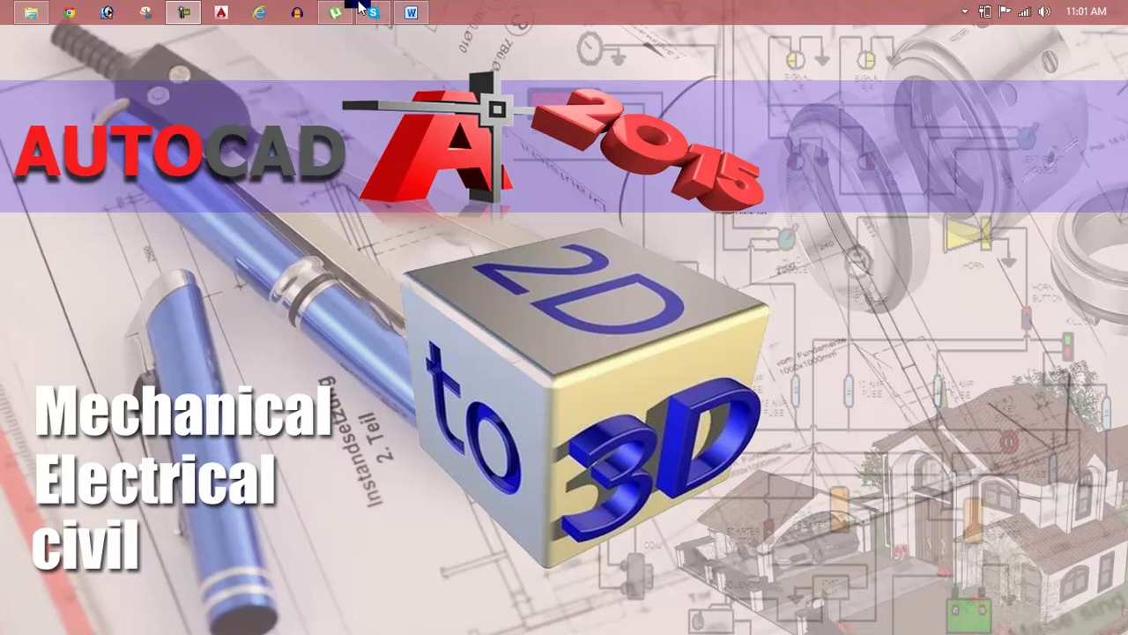
Bring up the Lesson 75 Word notes covering extrude, taper, move and copy face.
left_click(408, 12)
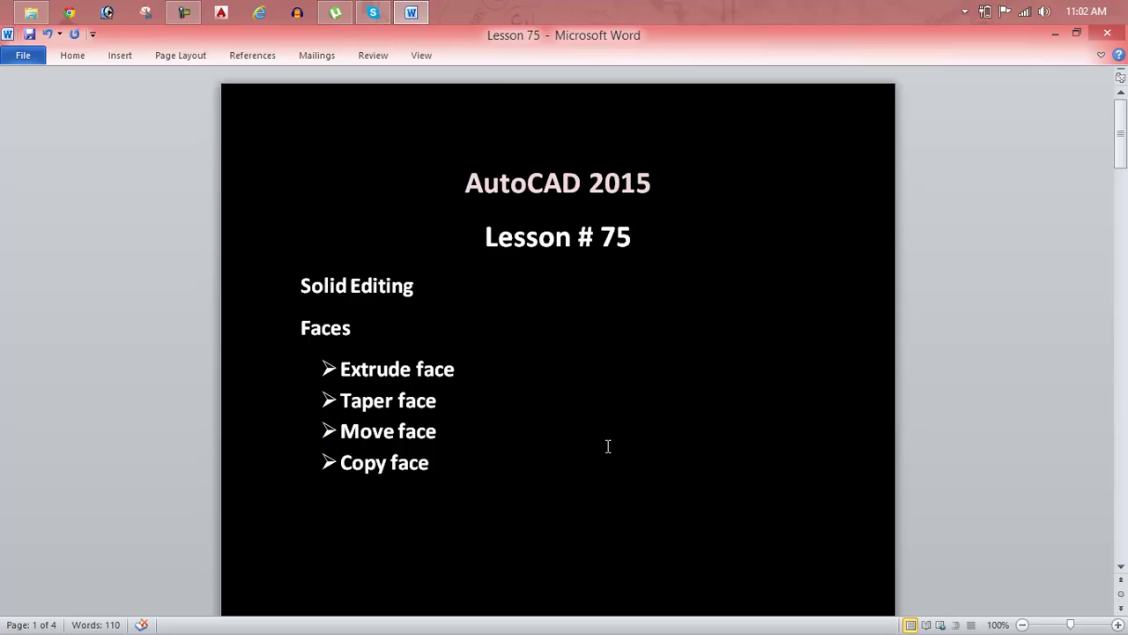
Switch from the Word notes to AutoCAD 2015 using its taskbar icon.
left_click(221, 11)
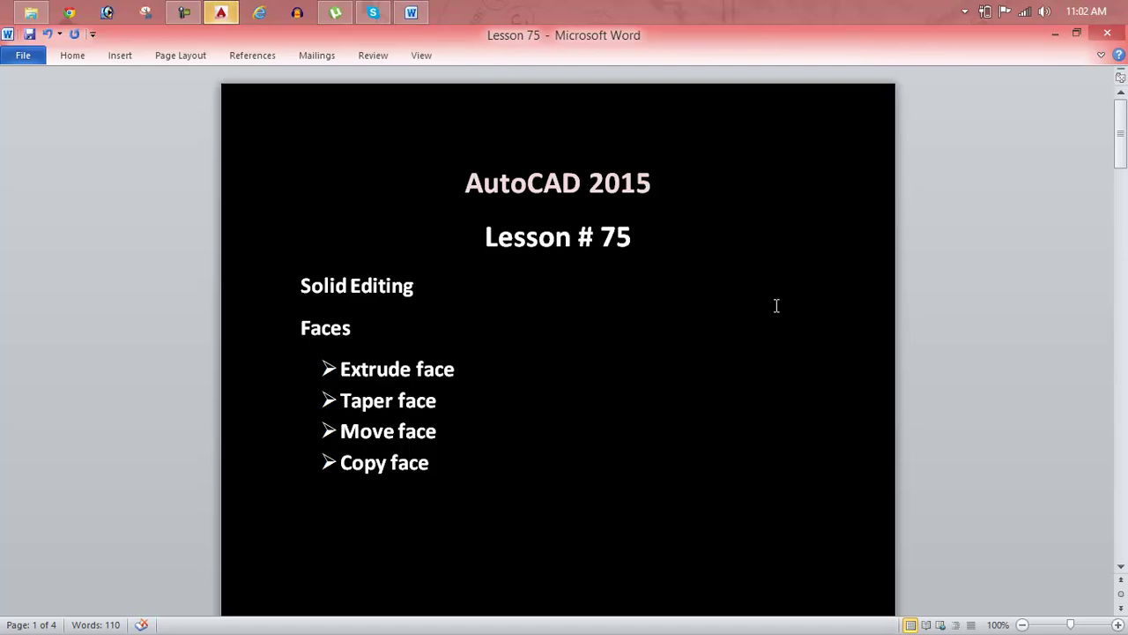
Start a new blank drawing from the AutoCAD start screen.
left_click(231, 11)
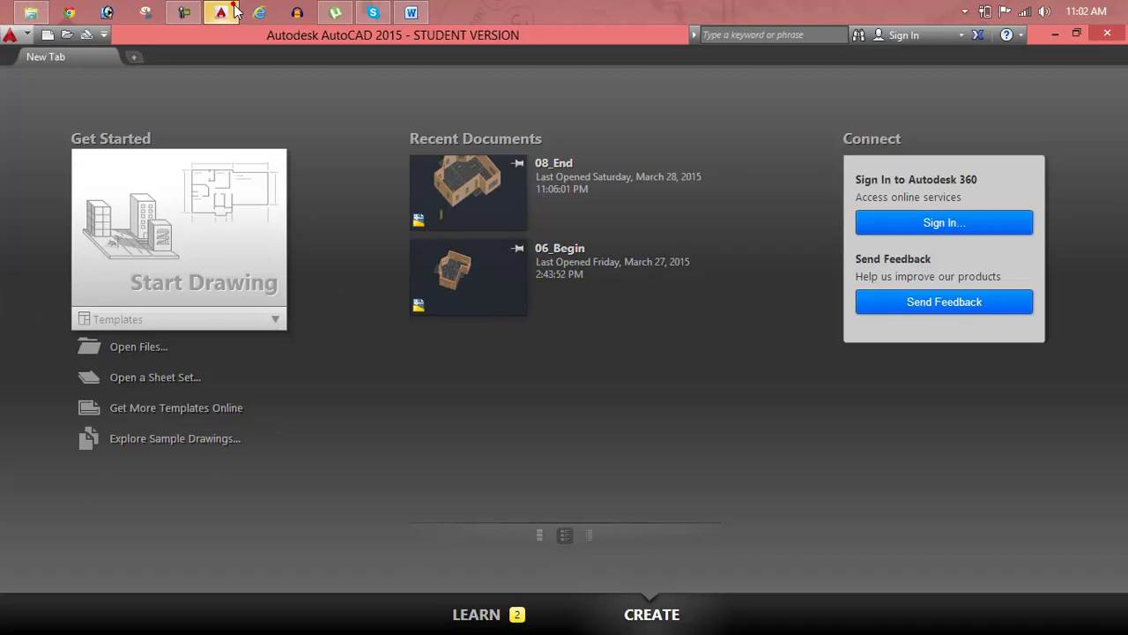
left_click(238, 274)
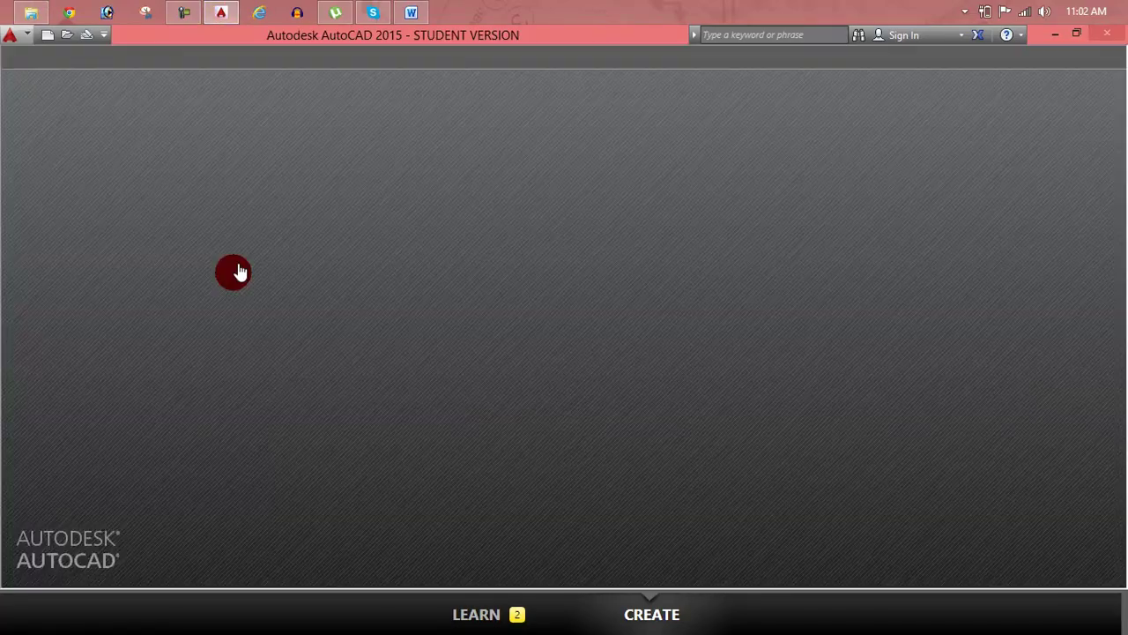
key("Escape")
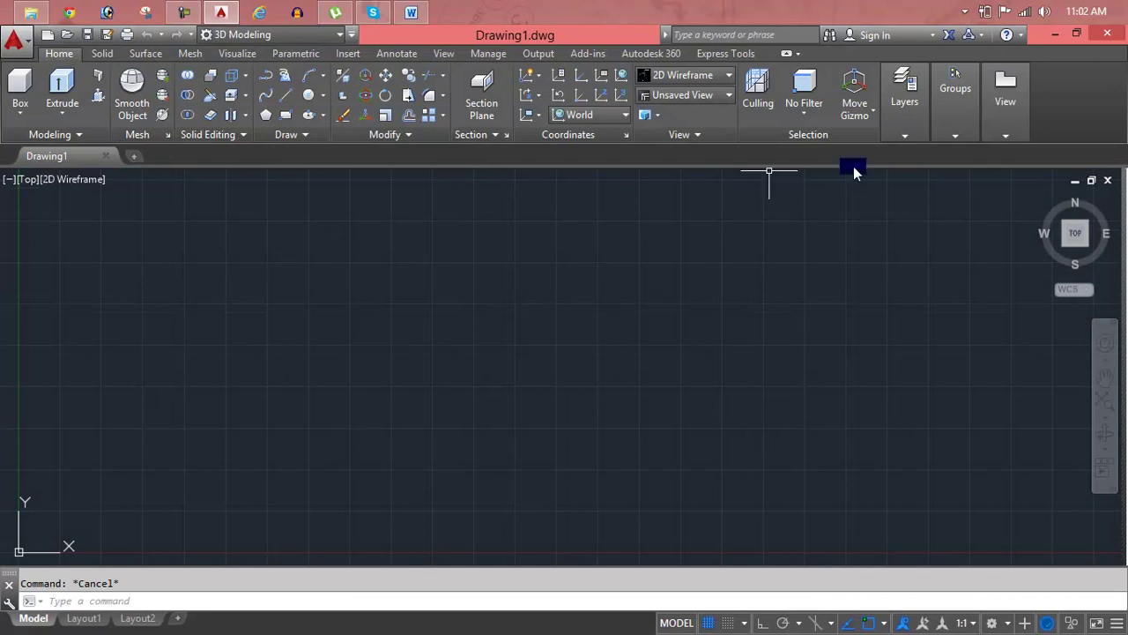
mouse_move(1037, 202)
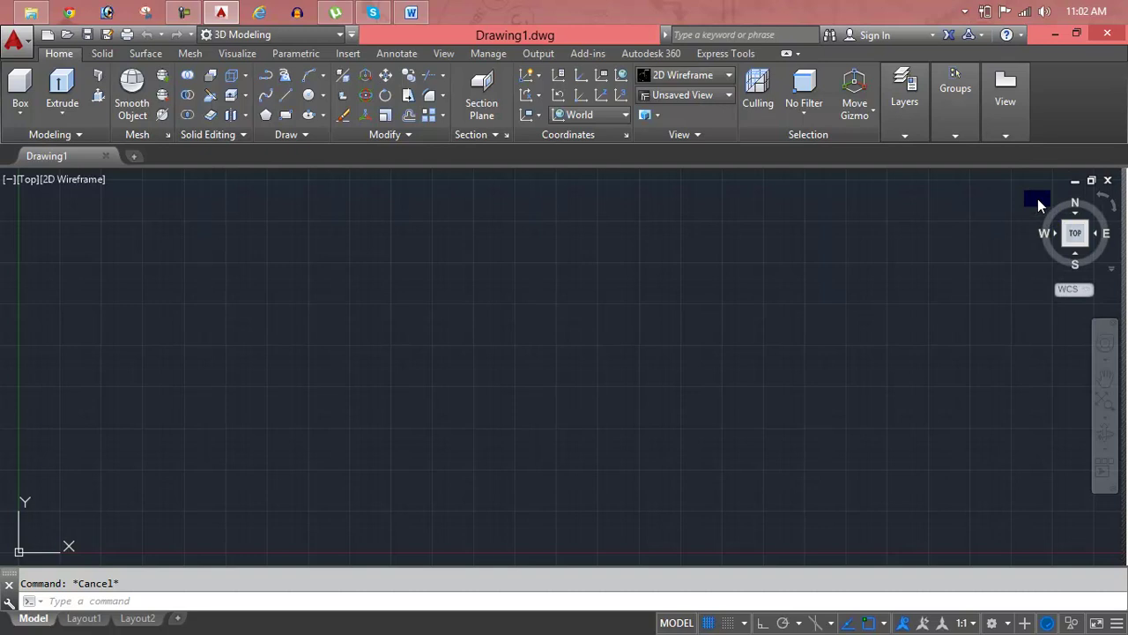
Apply the SW Isometric view, shift the origin left, and open UCS settings with UC.
left_click(1039, 205)
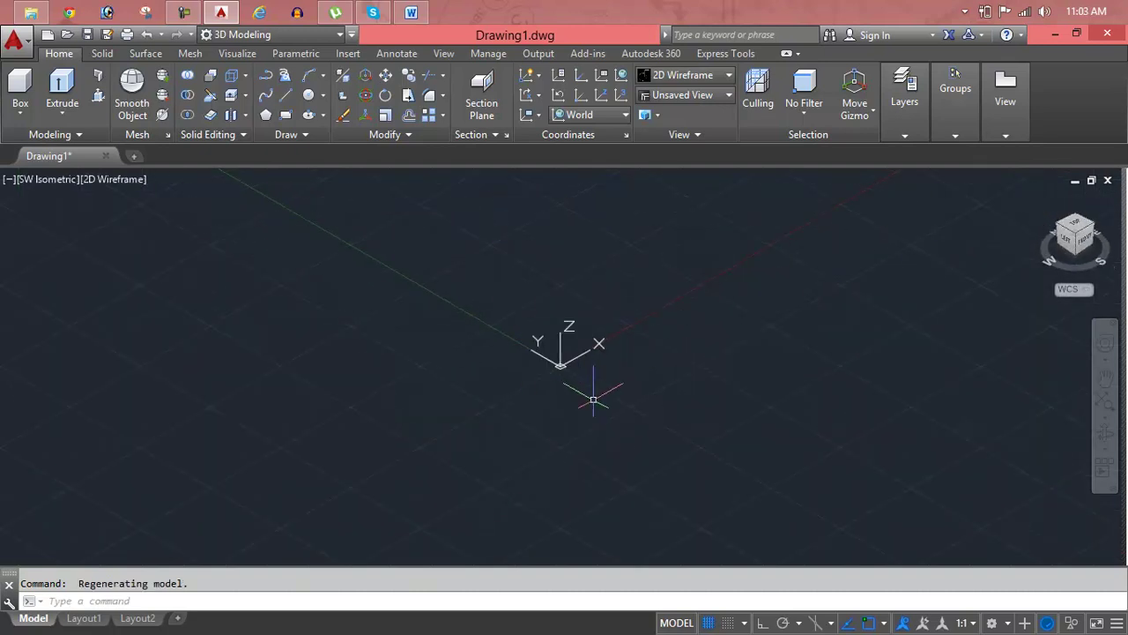
middle_click_drag(679, 371, 479, 408)
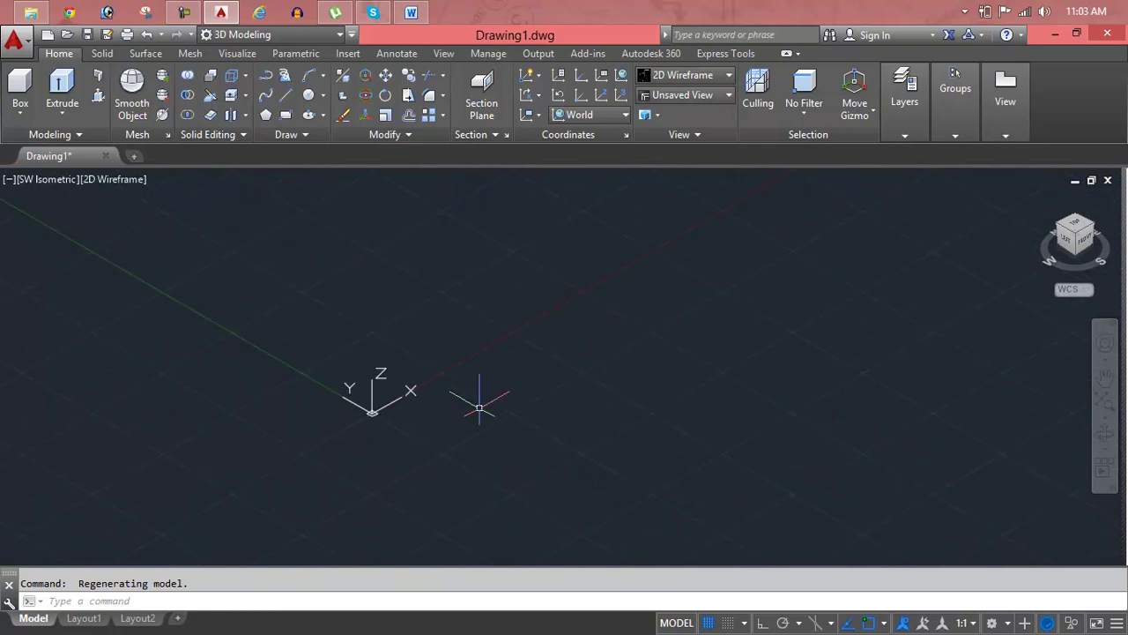
key("Escape")
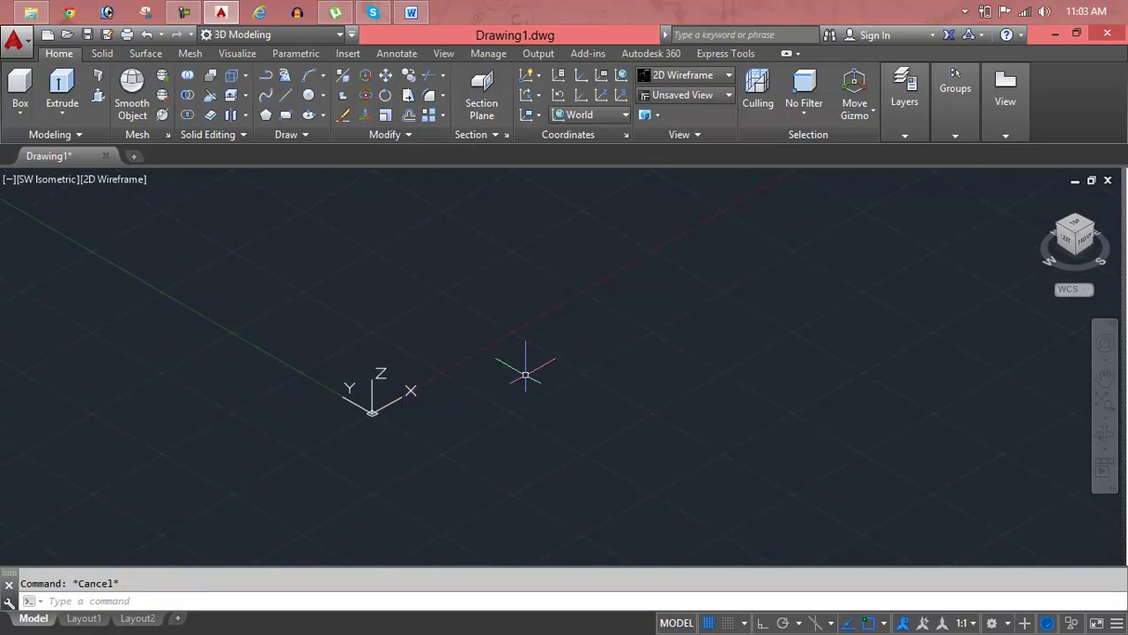
type("uc")
key("Return")
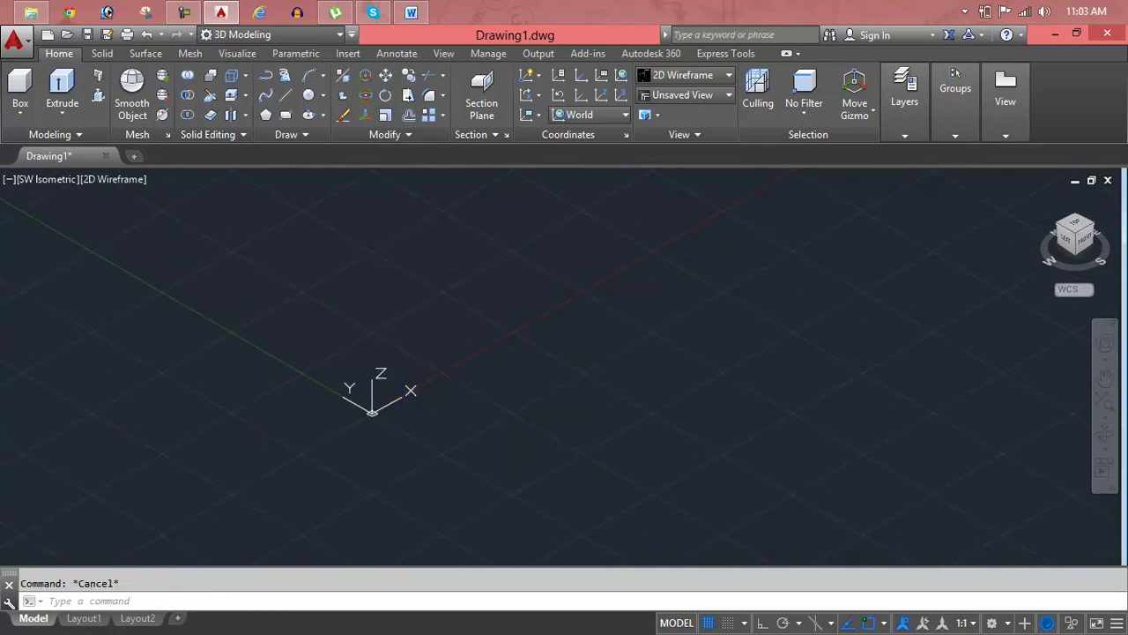
Turn off Display at UCS origin point so the UCS icon stays in the corner.
left_click(517, 296)
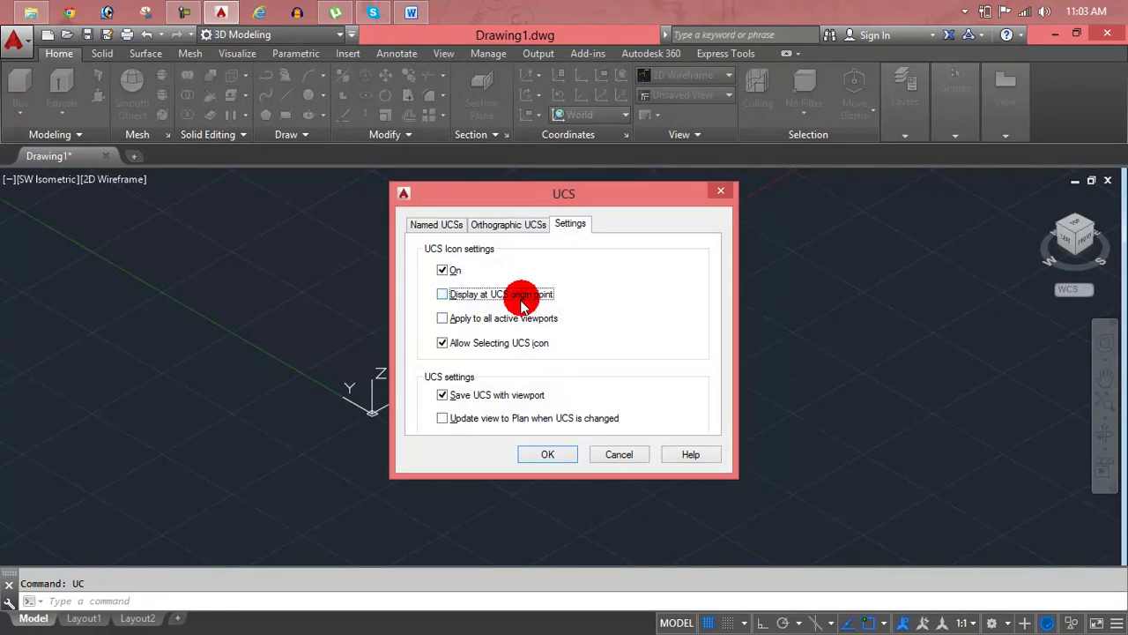
left_click(546, 454)
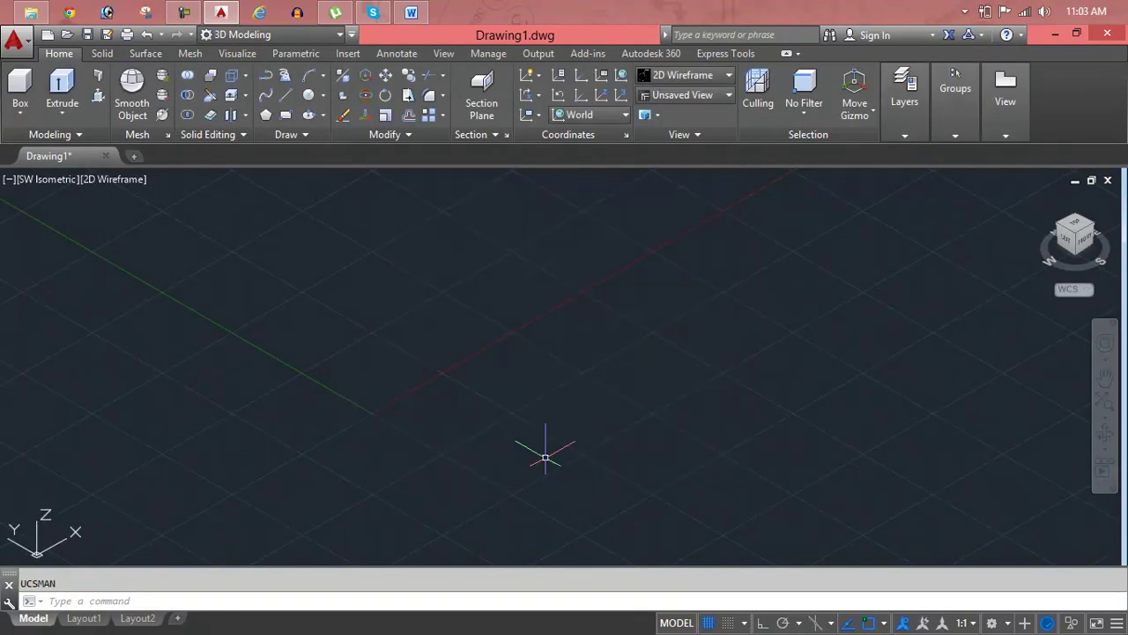
key("Escape")
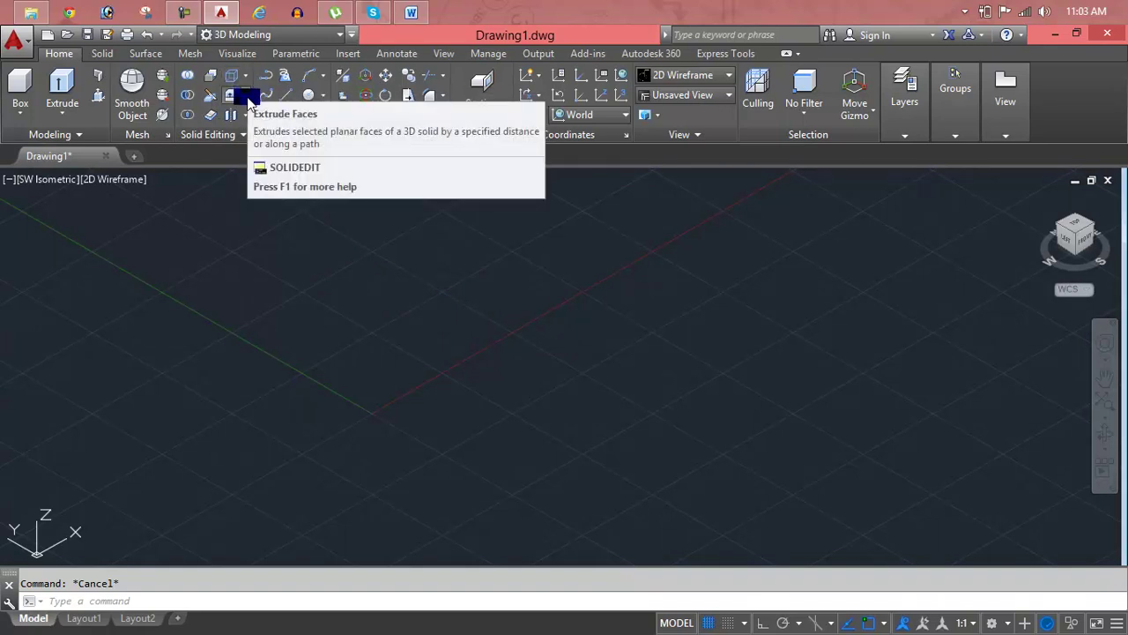
left_click(248, 97)
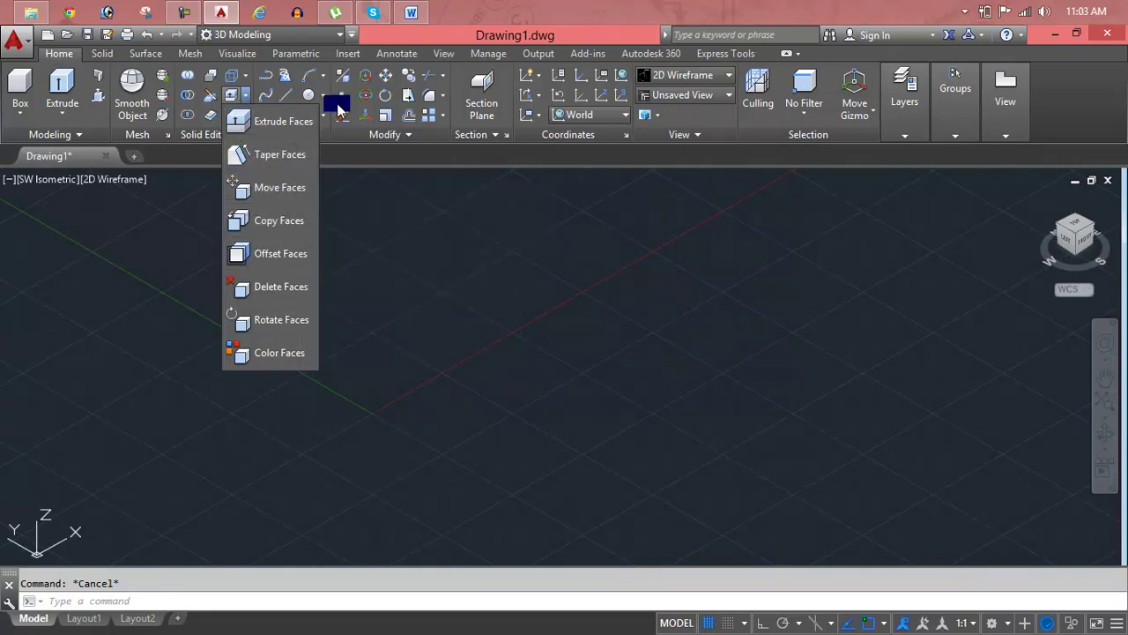
left_click(431, 9)
left_click(415, 11)
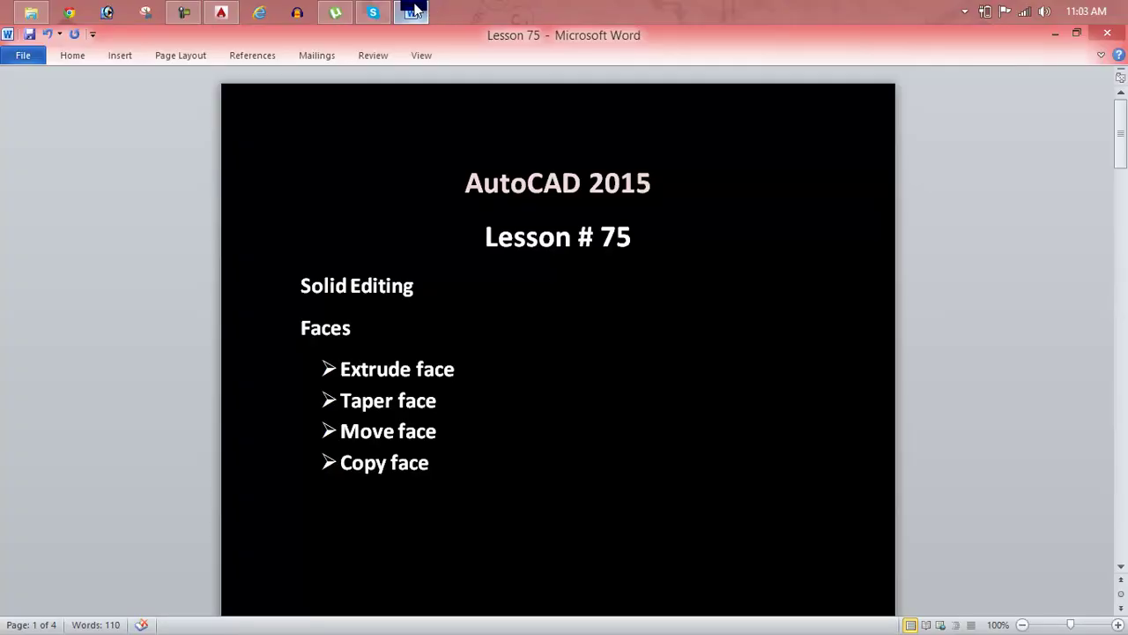
left_click(414, 11)
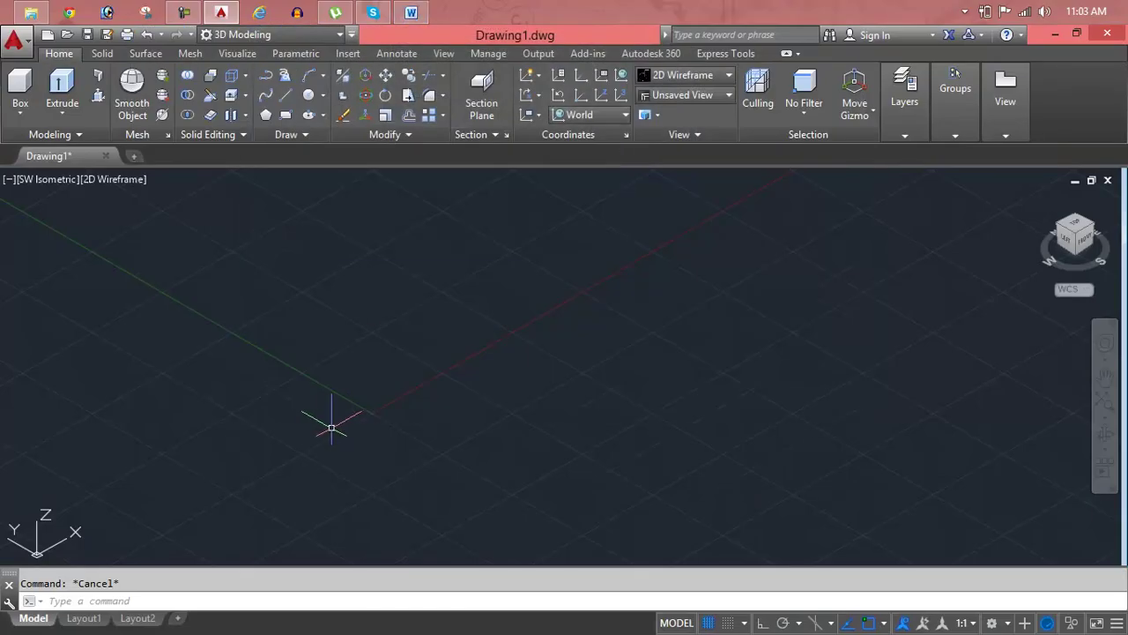
Browse the Solid Editing edge and face tools, then show the UCS preset list.
left_click(242, 76)
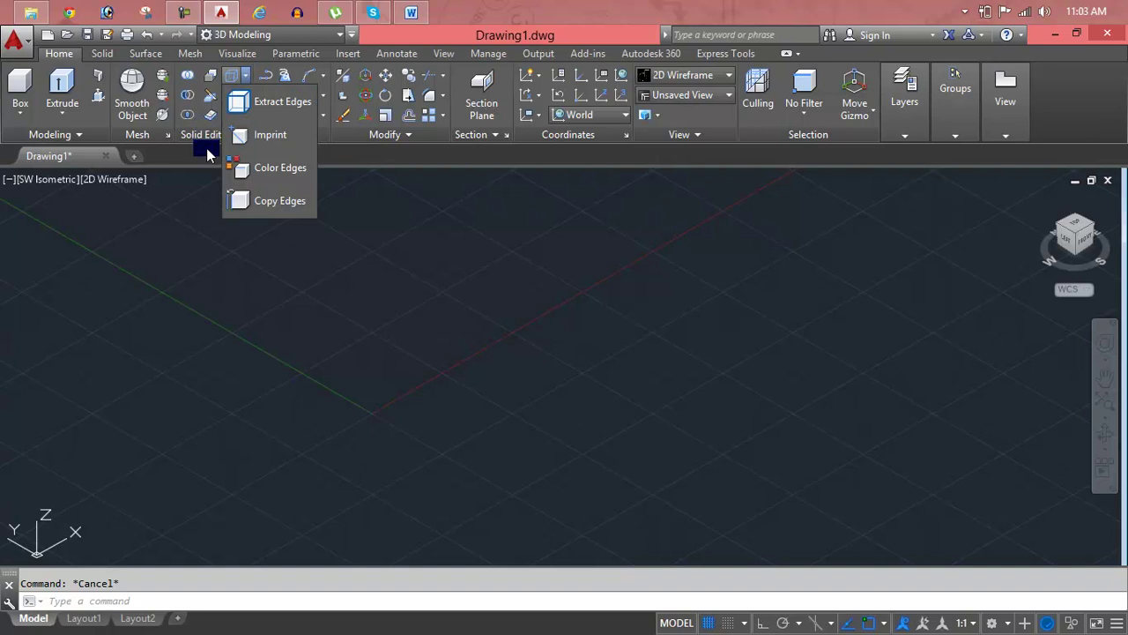
left_click(207, 150)
left_click(247, 95)
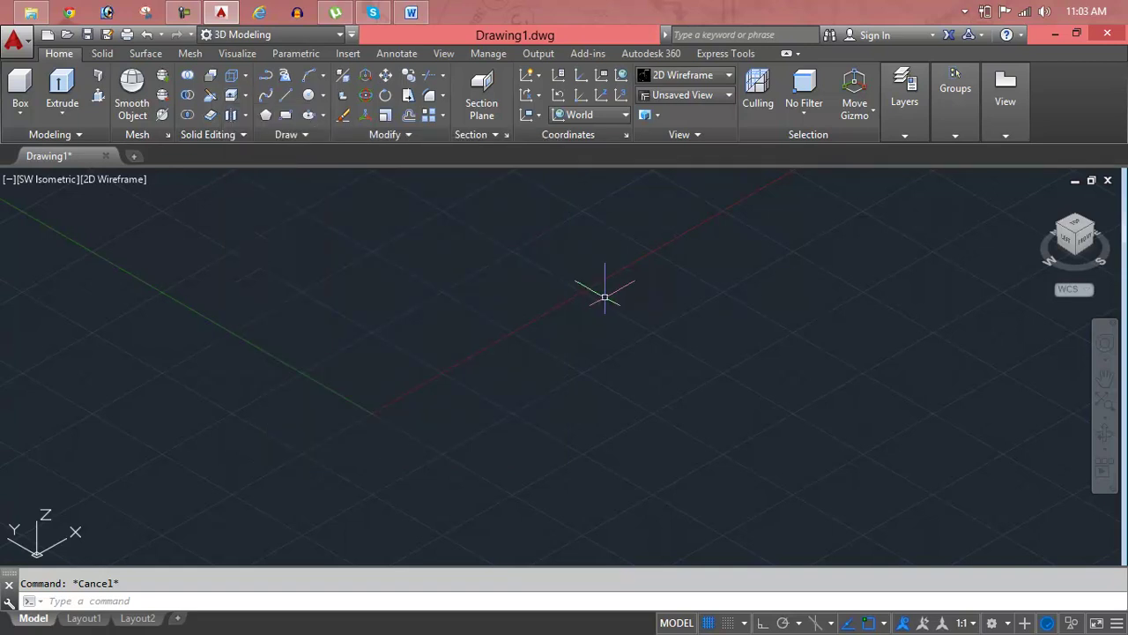
middle_click_drag(625, 385, 591, 403)
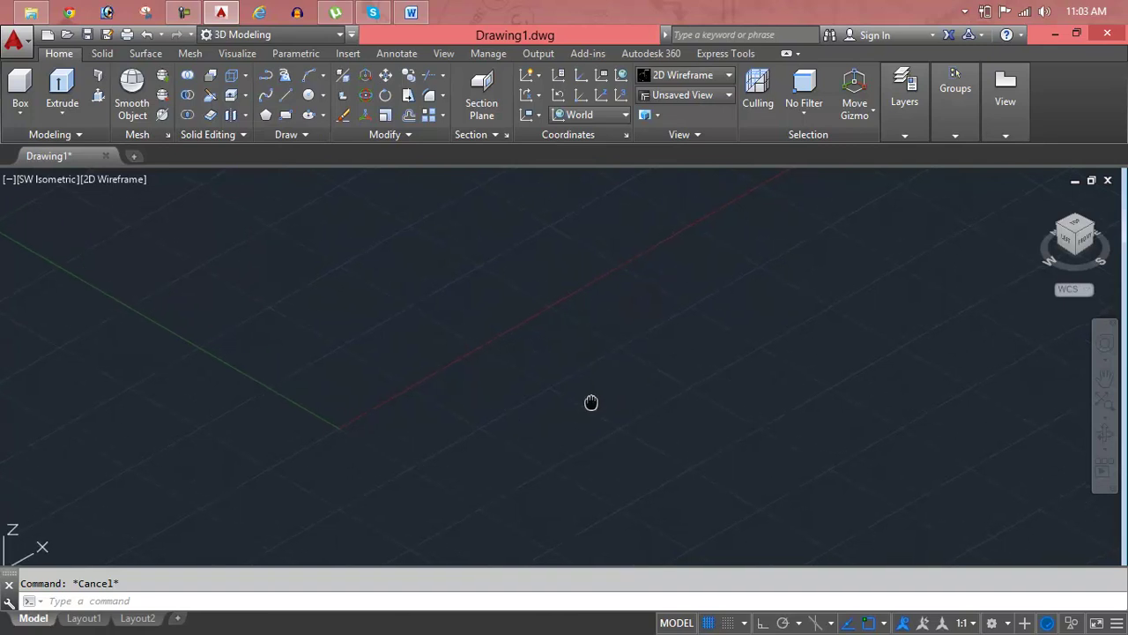
left_click(609, 116)
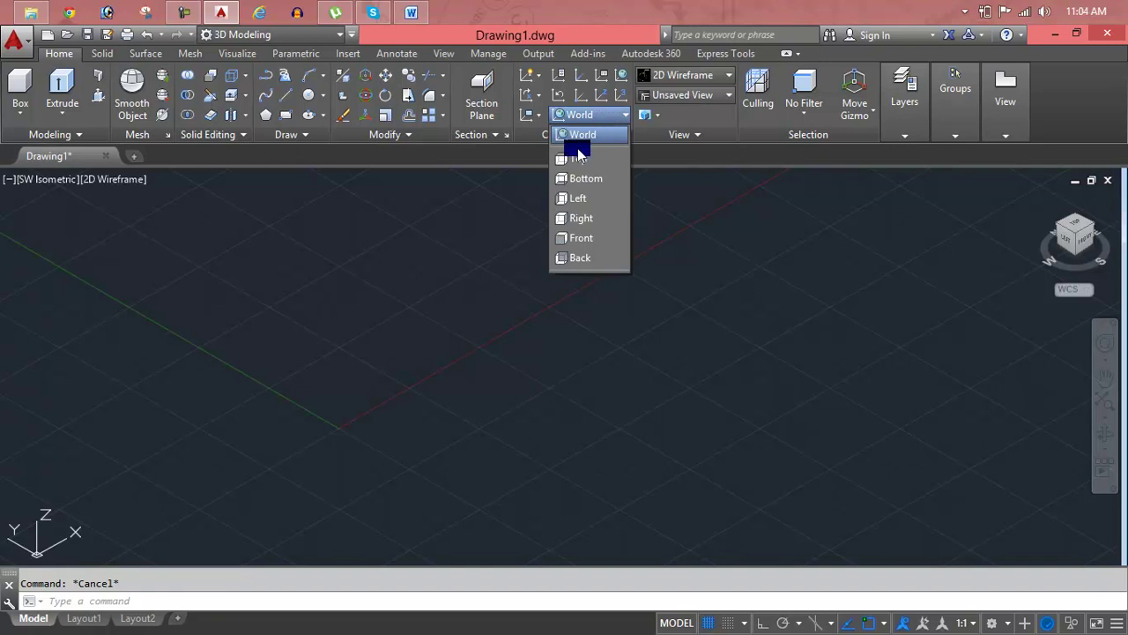
Set the UCS to Front and pan the view left.
left_click(581, 238)
middle_click_drag(536, 270, 489, 287)
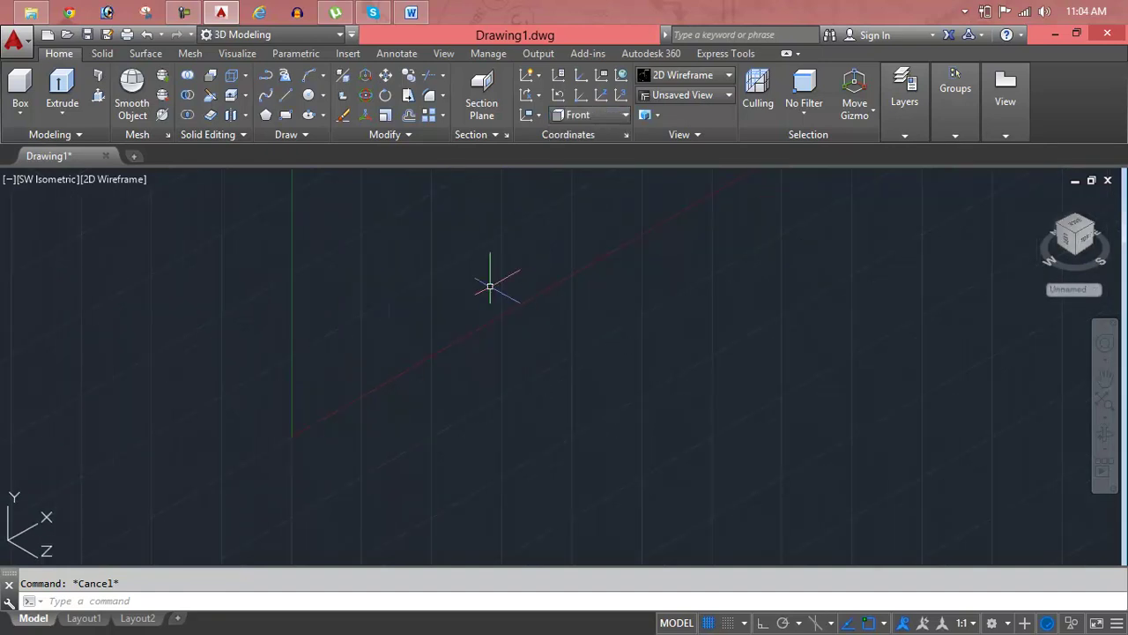
type("re")
key("Escape")
Draw a trial stepped polyline profile with Ortho on, then delete it.
type("pl")
key("Return")
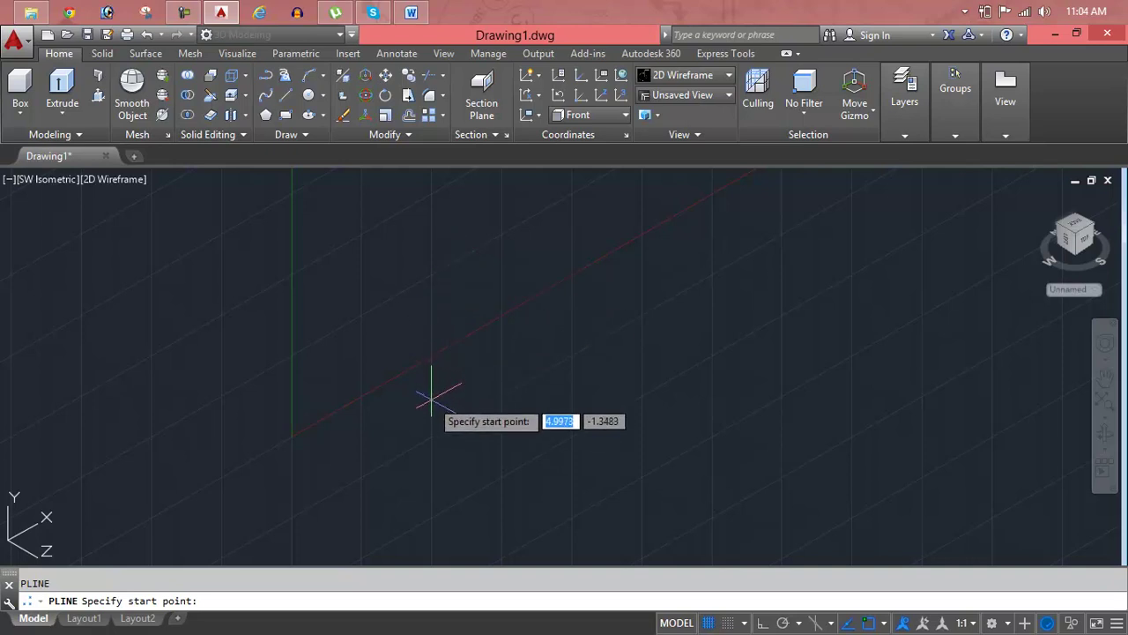
left_click(431, 401)
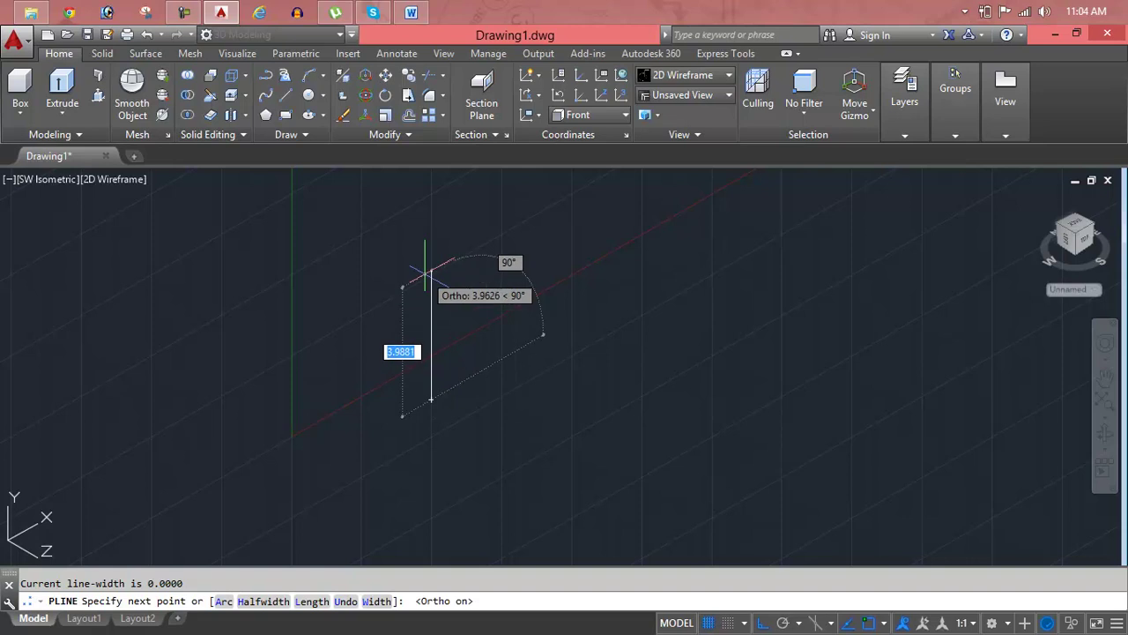
key("F8")
left_click(431, 267)
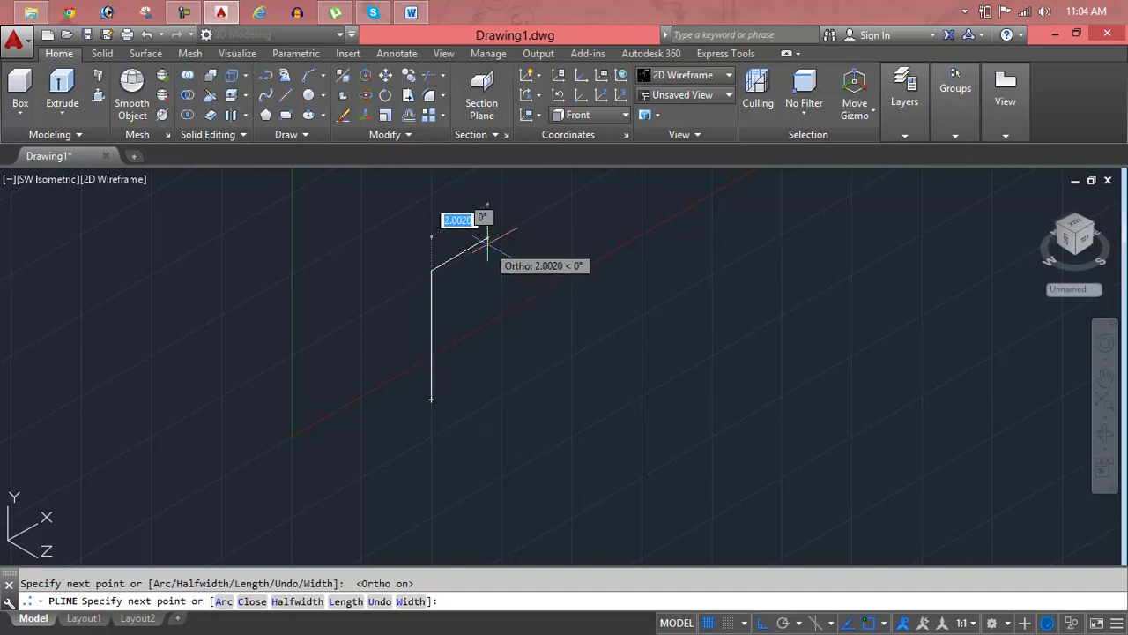
left_click(520, 221)
left_click(500, 268)
left_click(460, 301)
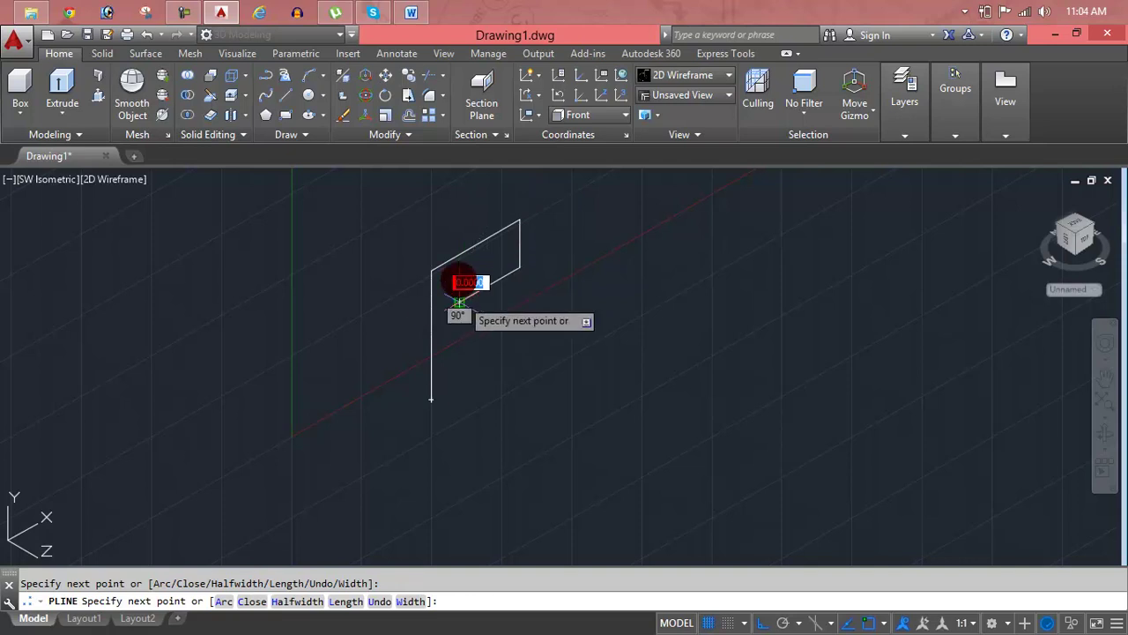
left_click(474, 350)
key("Escape")
left_click(485, 291)
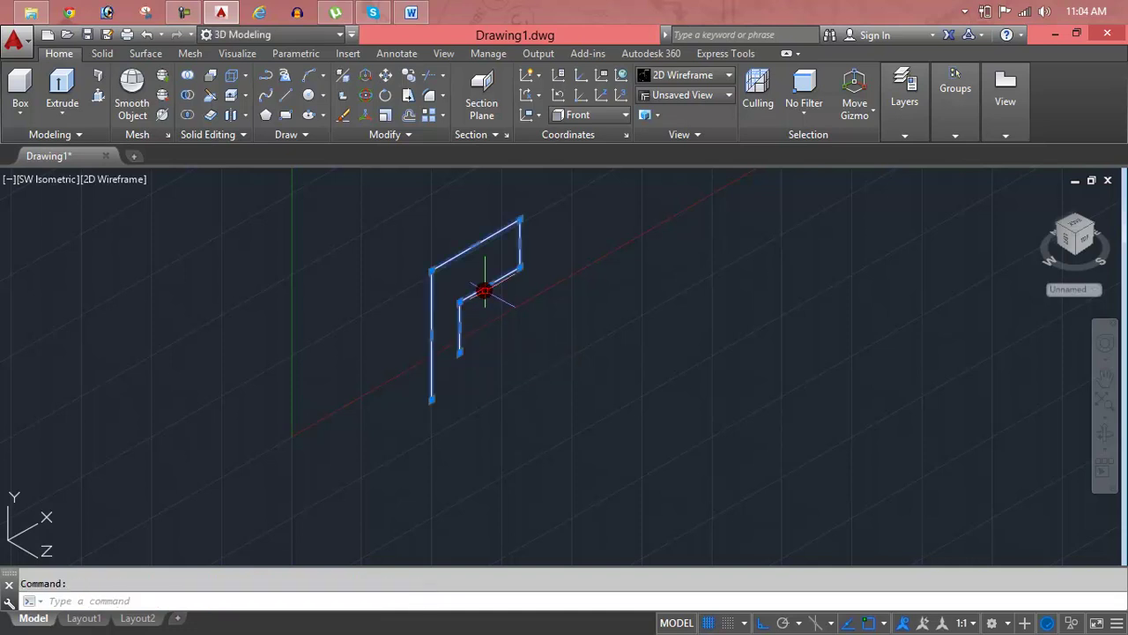
key("Delete")
Draw a closed stepped polyline profile with PLINE, ending back at its start point.
key("Escape")
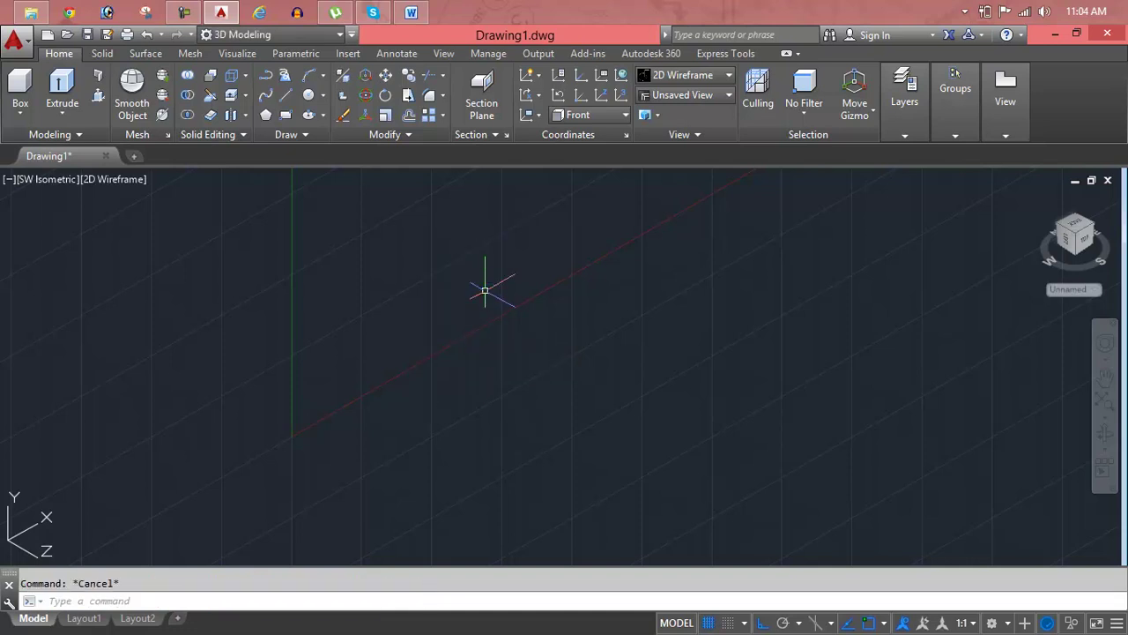
type("pl")
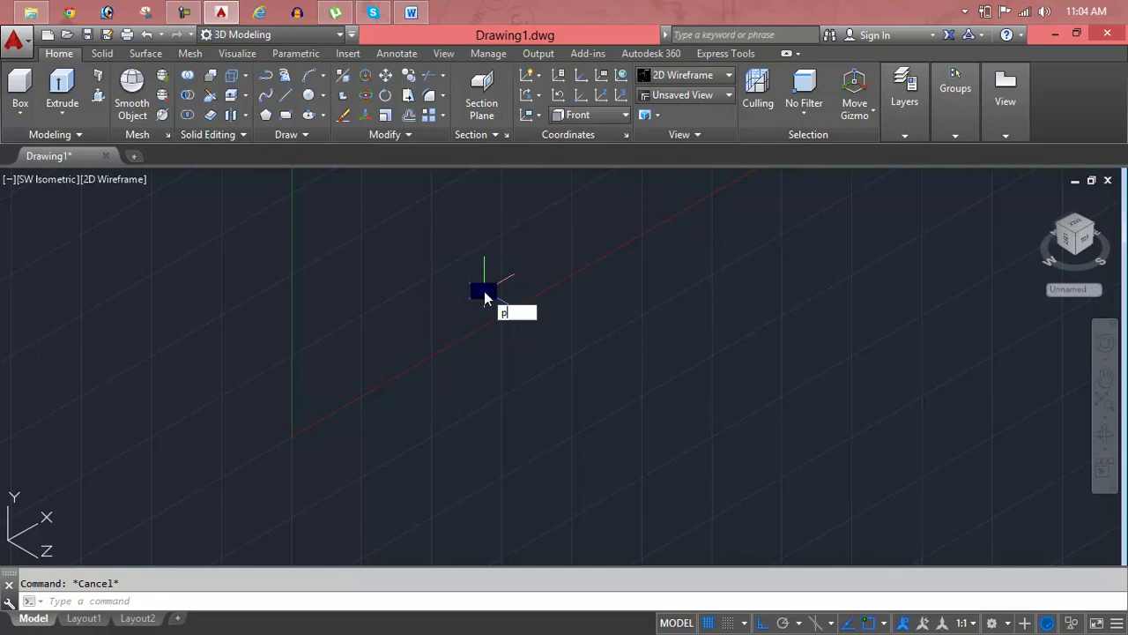
key("Return")
left_click(475, 397)
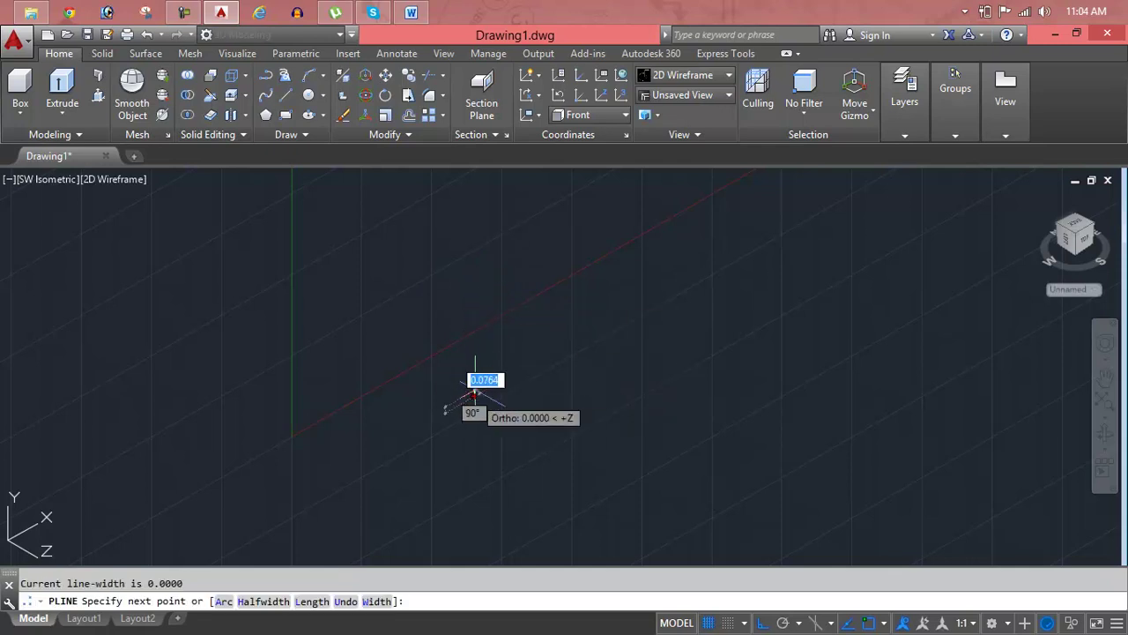
left_click(475, 258)
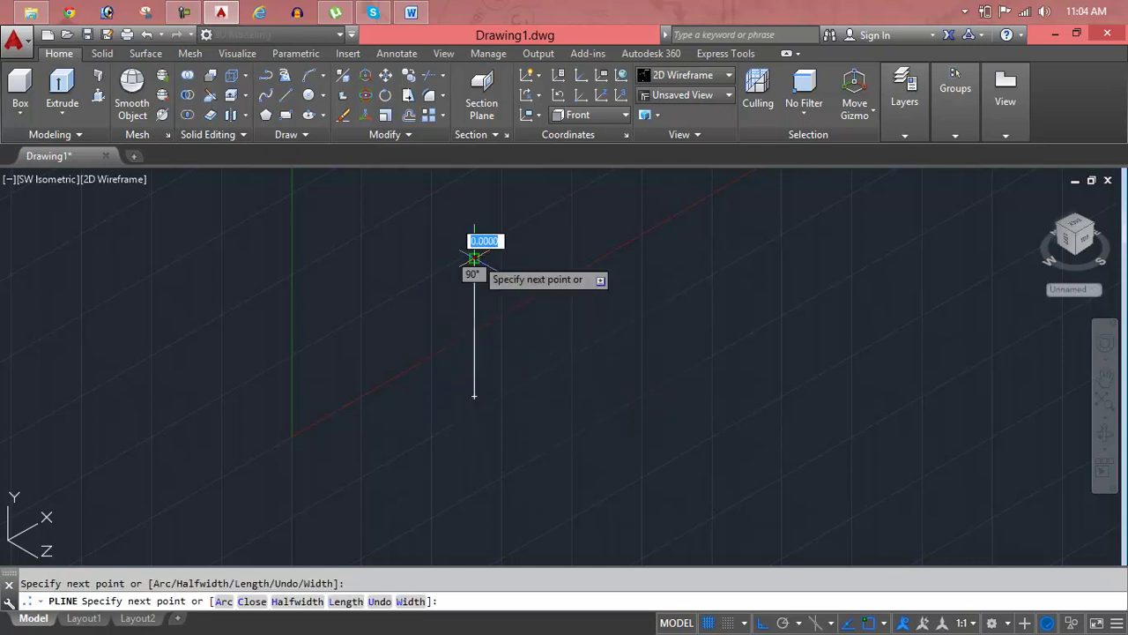
left_click(593, 233)
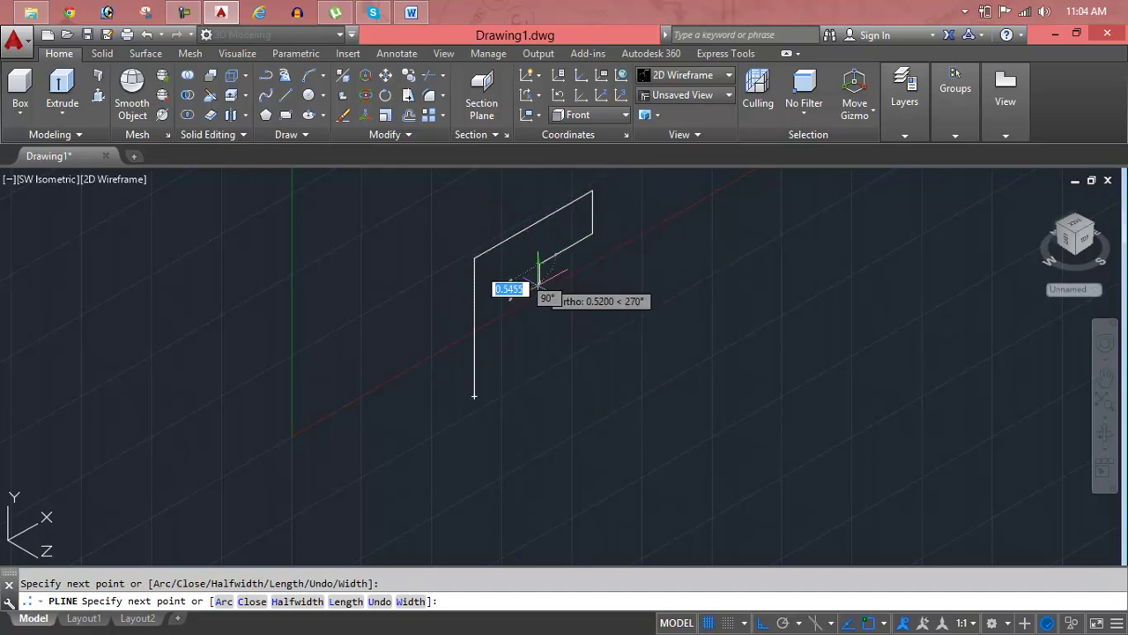
left_click(538, 302)
left_click(506, 317)
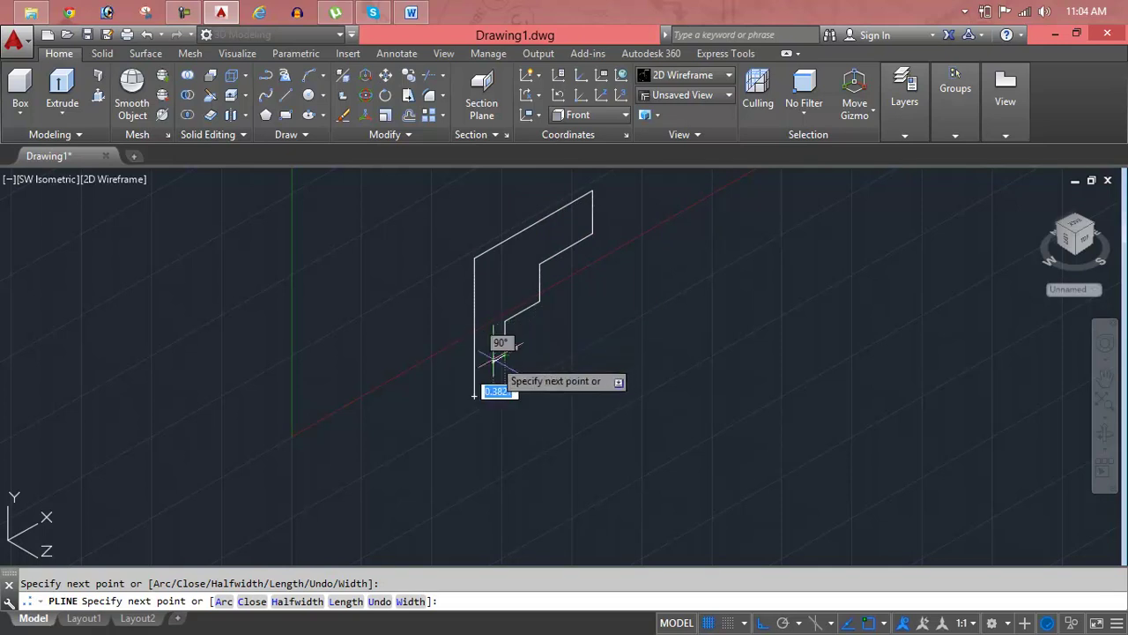
left_click(505, 354)
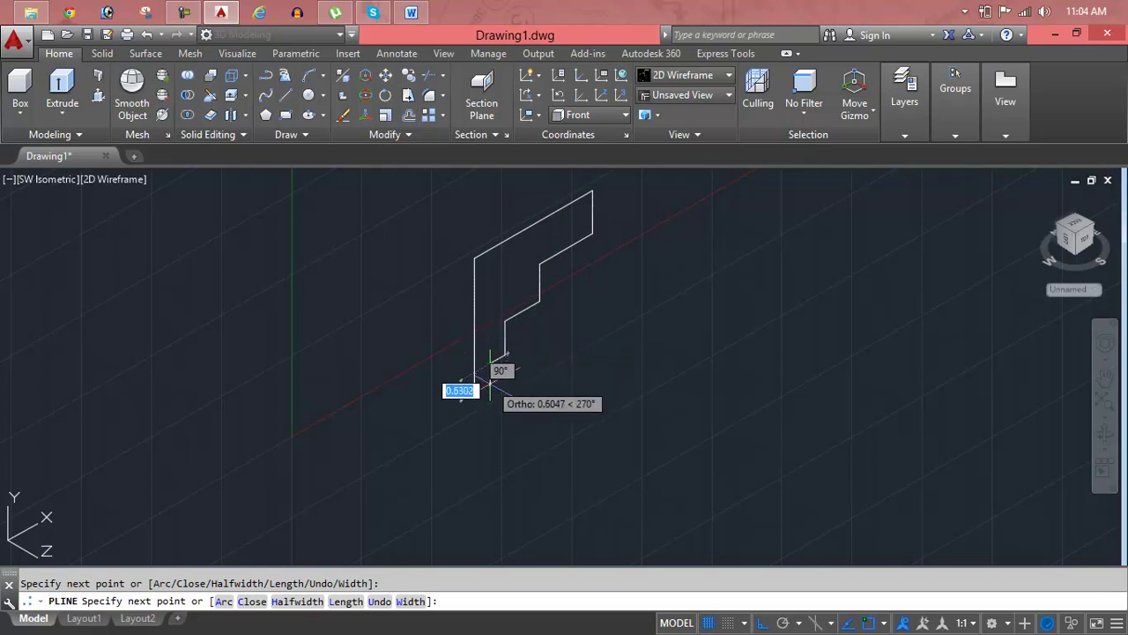
left_click(490, 389)
left_click(475, 396)
key("Return")
Grip-stretch the profile's bottom-left corner slightly lower, then zoom back out.
scroll(478, 396, "up", 2)
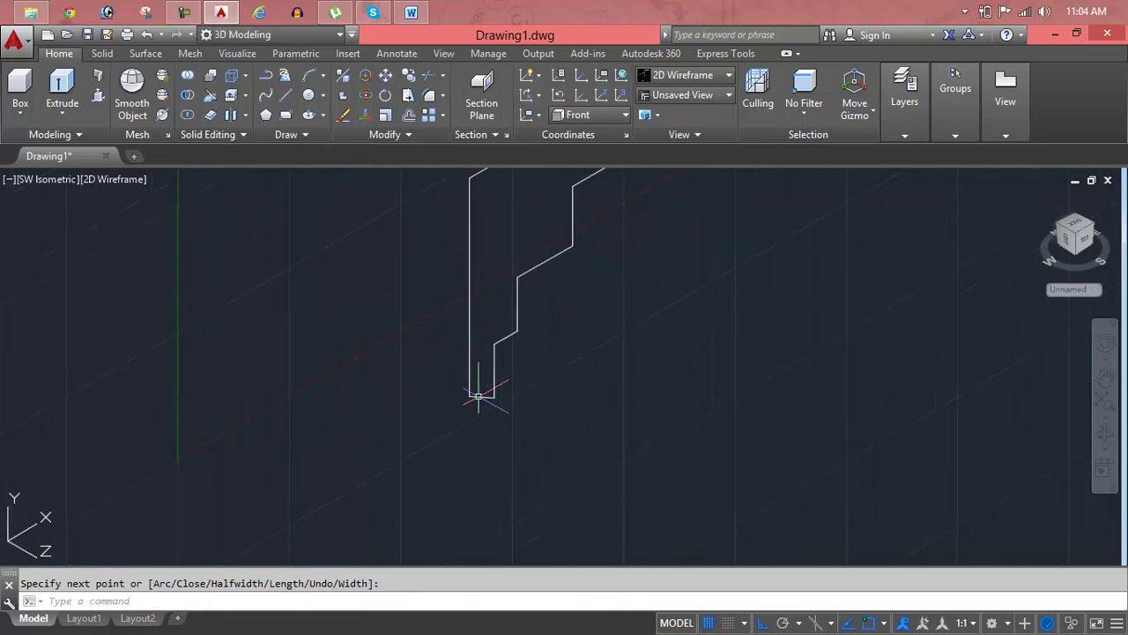
scroll(477, 396, "up", 2)
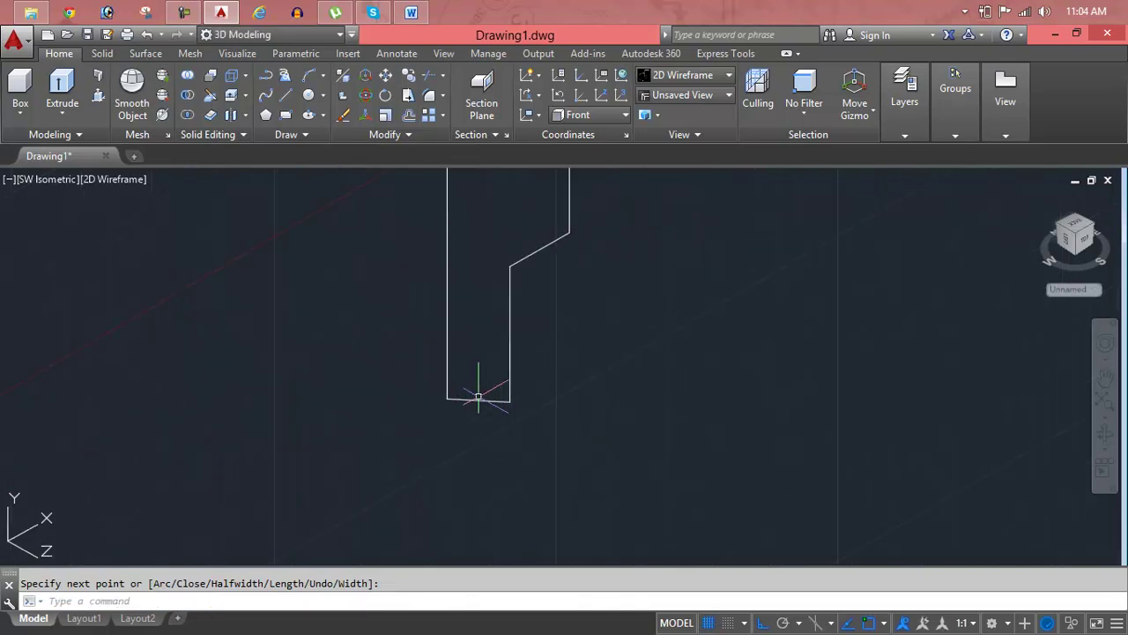
key("Return")
left_click(459, 396)
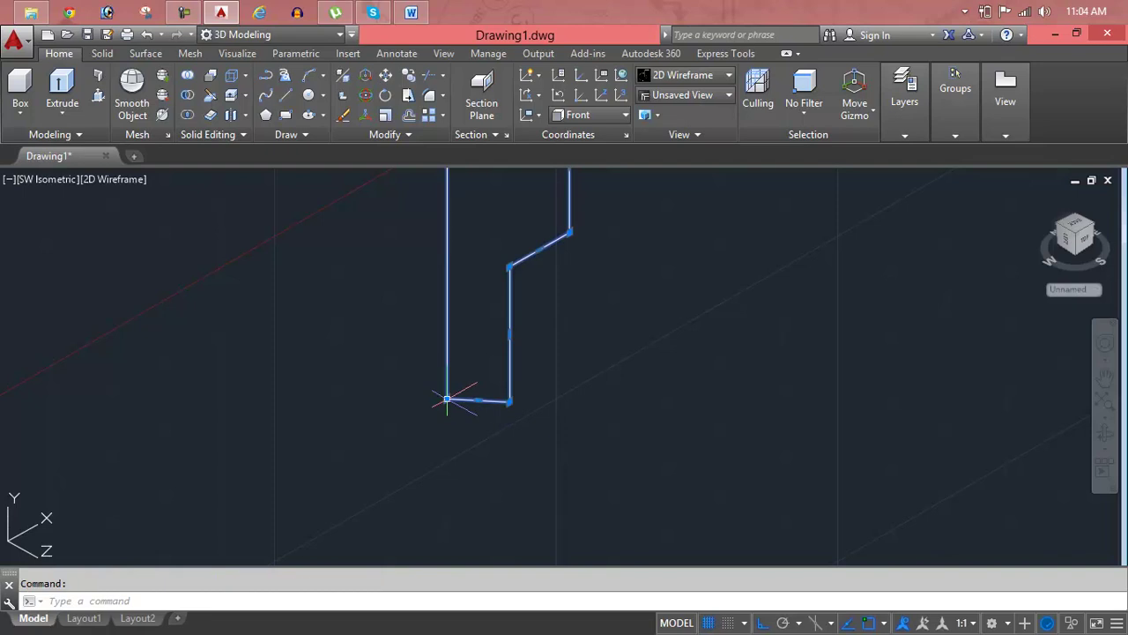
left_click(447, 401)
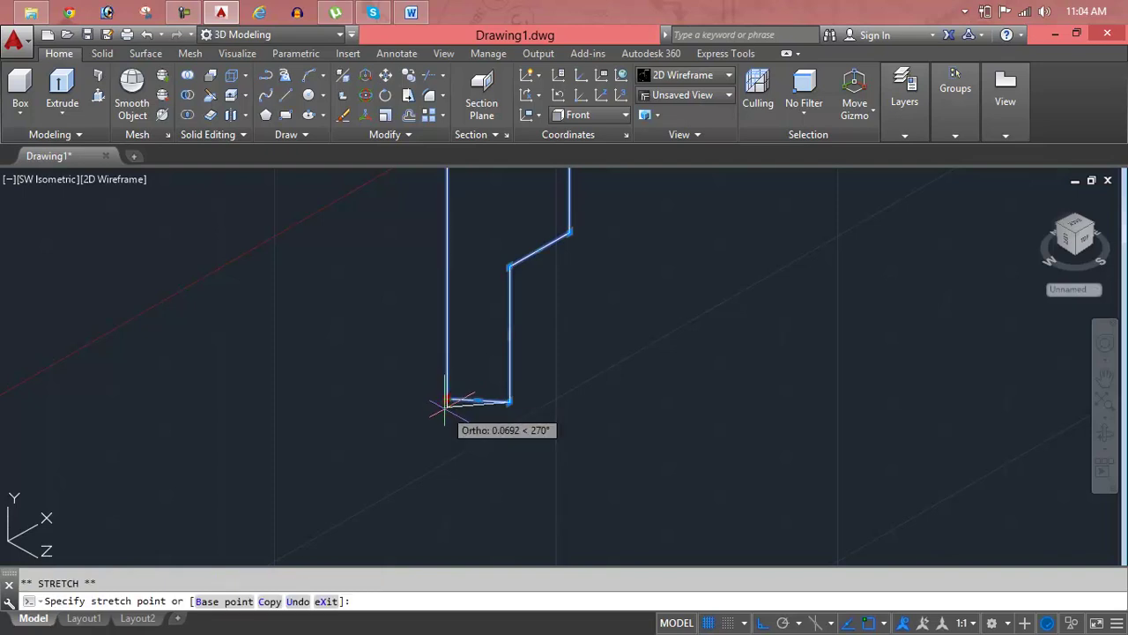
left_click(447, 406)
key("Escape")
scroll(612, 366, "down", 3)
scroll(603, 371, "down", 2)
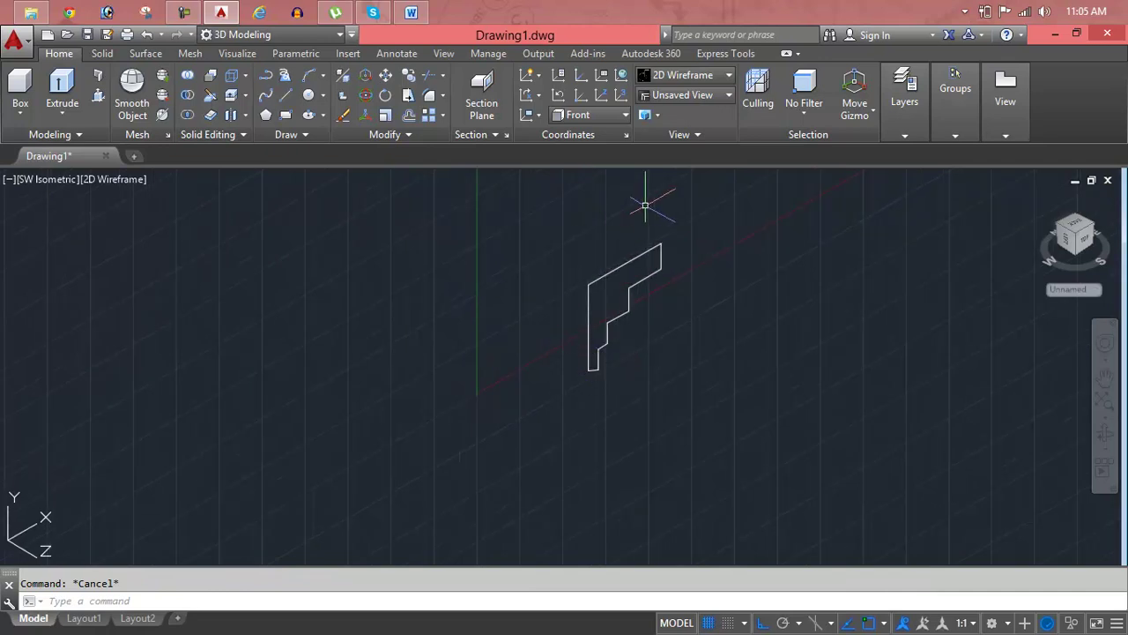
Switch the UCS to World and return to the ViewCube Home view, recentring the profile.
left_click(614, 119)
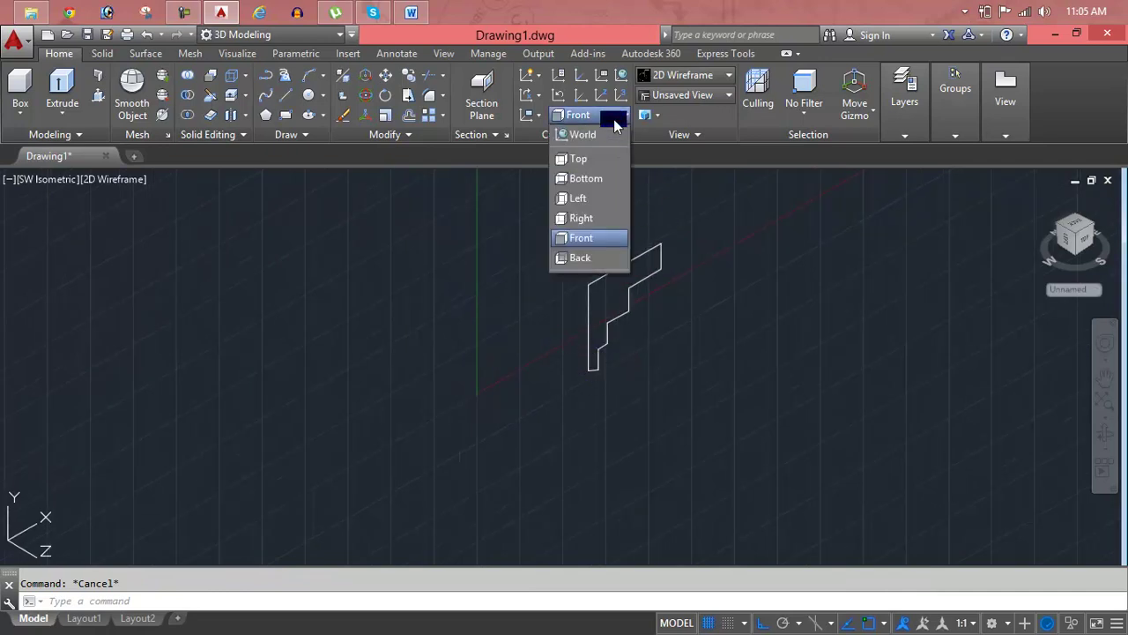
left_click(599, 141)
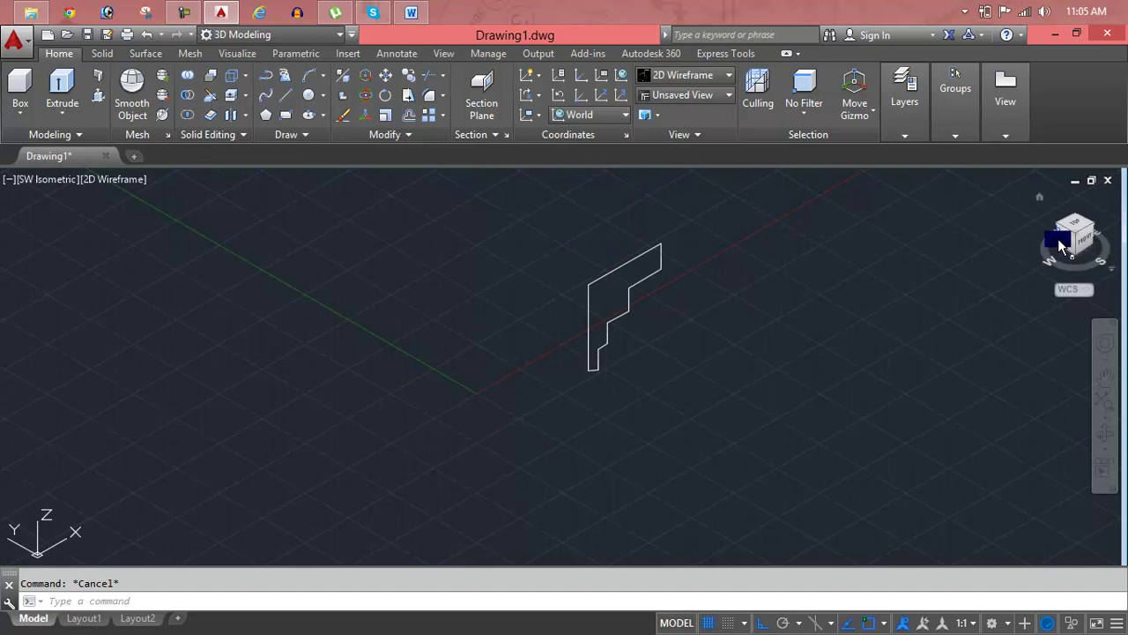
left_click(1041, 199)
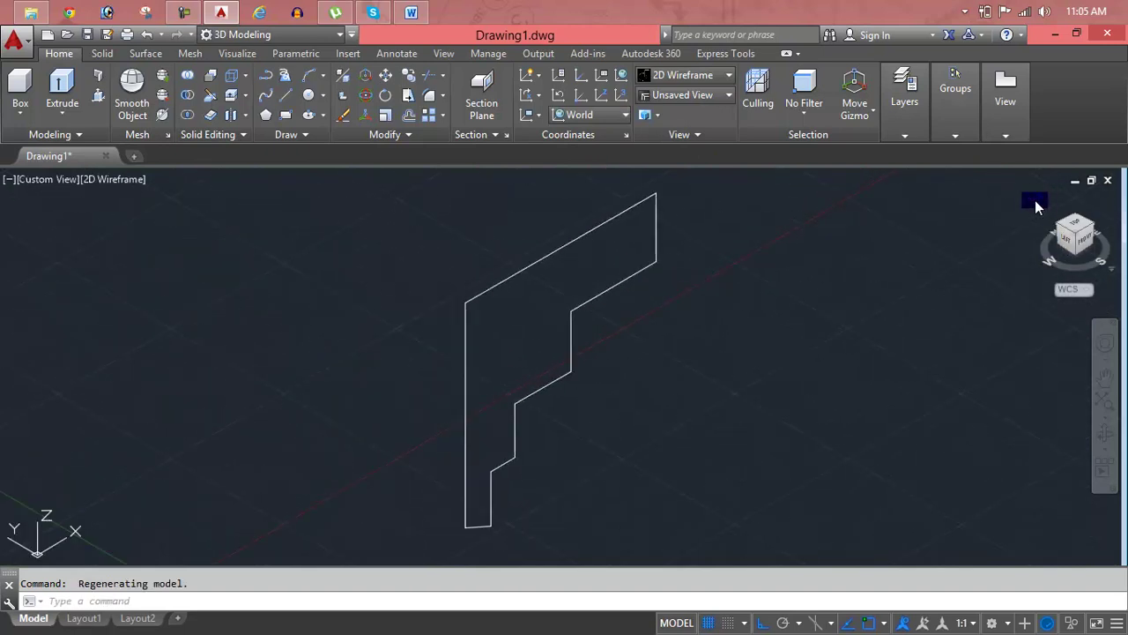
scroll(720, 307, "down", 5)
mouse_move(720, 310)
middle_mouse_down()
mouse_move(586, 318)
mouse_move(506, 361)
middle_mouse_up()
scroll(585, 318, "down", 2)
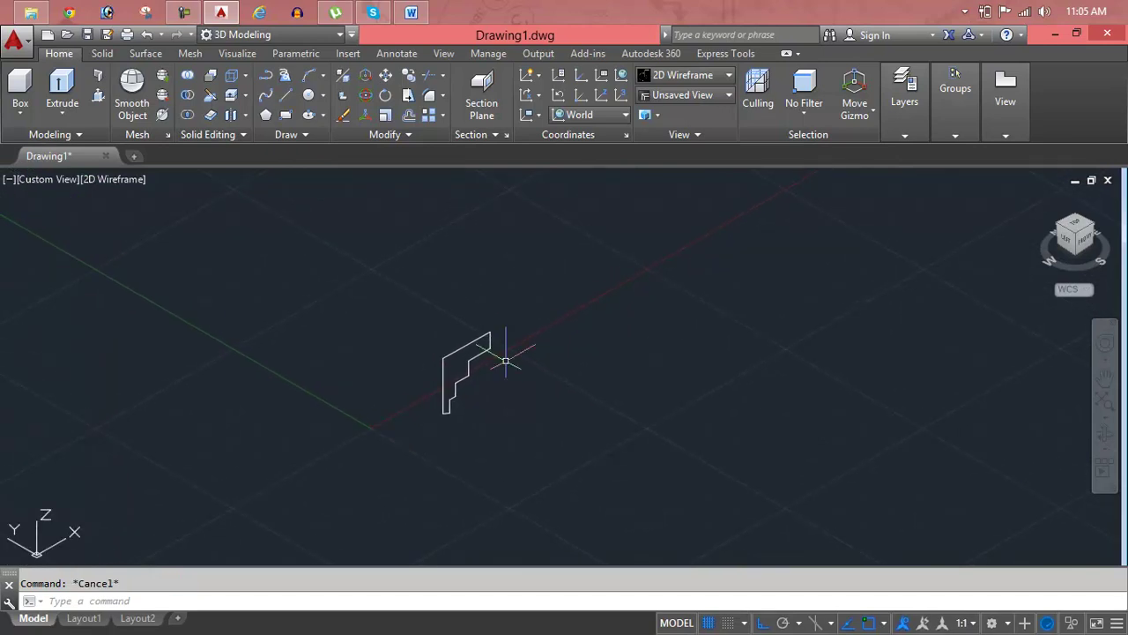
Select the profile outline to check it, then clear the selection.
left_click(491, 350)
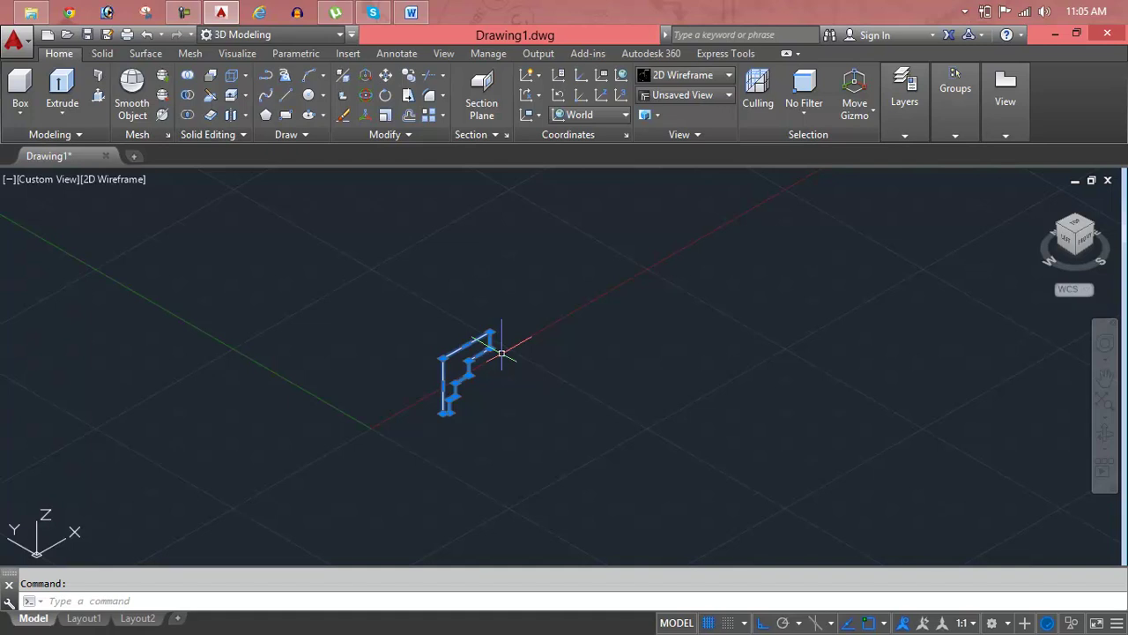
key("Escape")
scroll(498, 357, "up", 3)
middle_click_drag(509, 355, 586, 331)
type("mi")
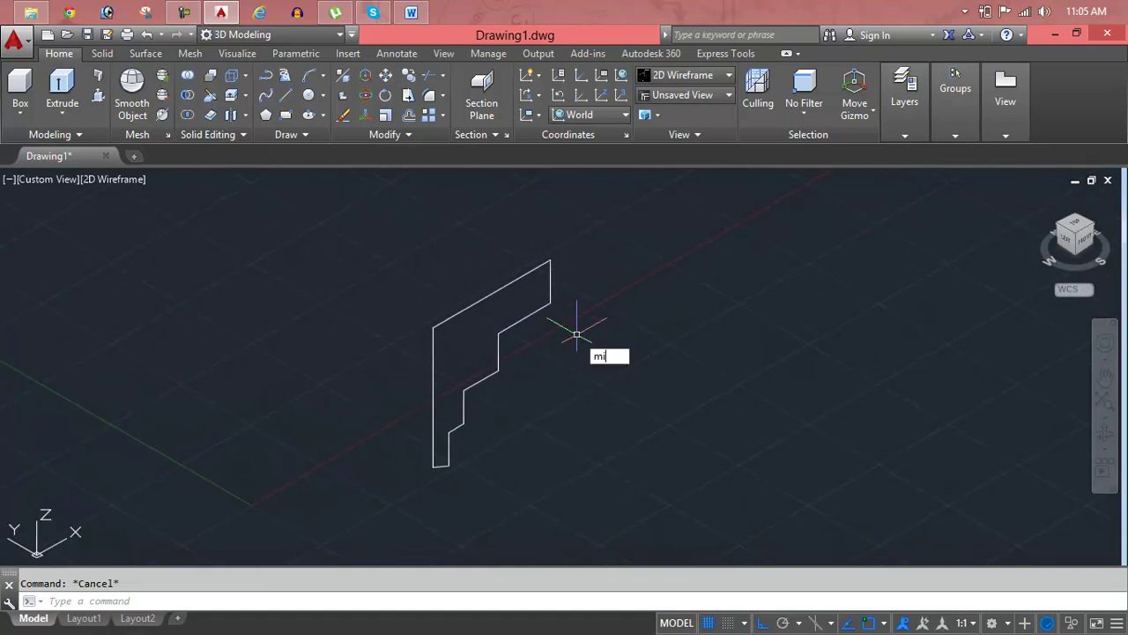
key("Return")
left_click(484, 300)
key("Return")
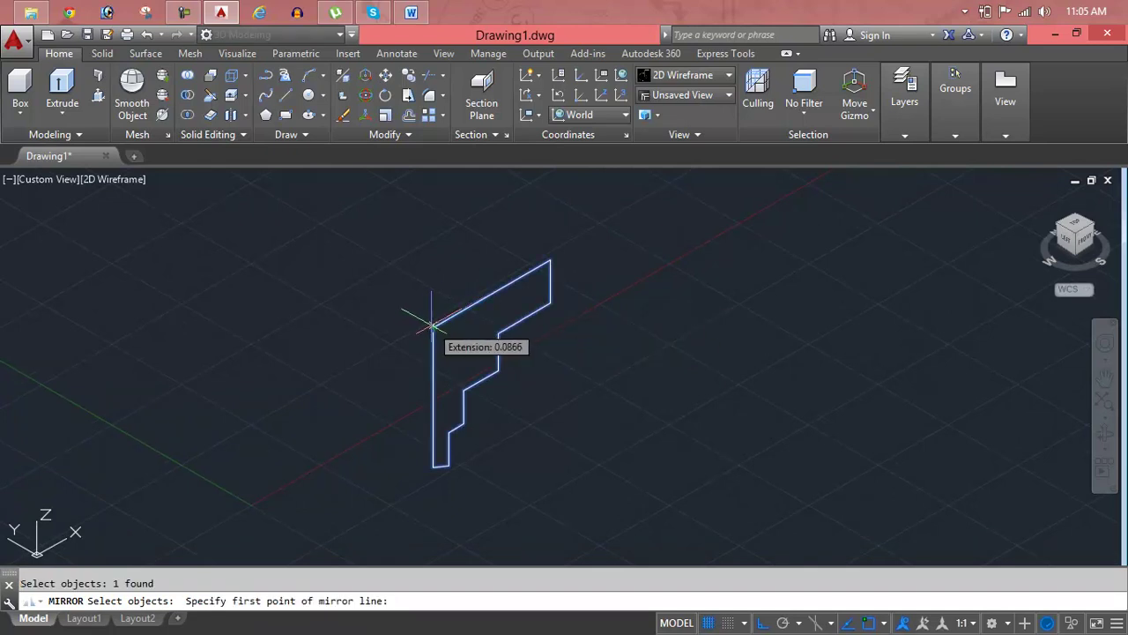
left_click(432, 326)
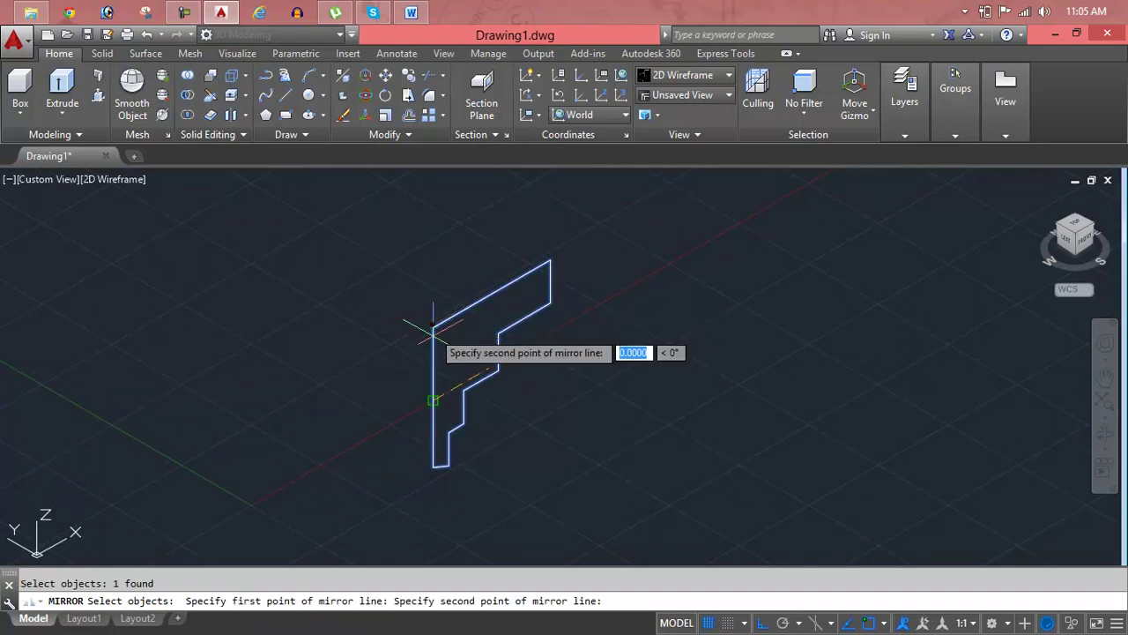
left_click(434, 467)
key("Return")
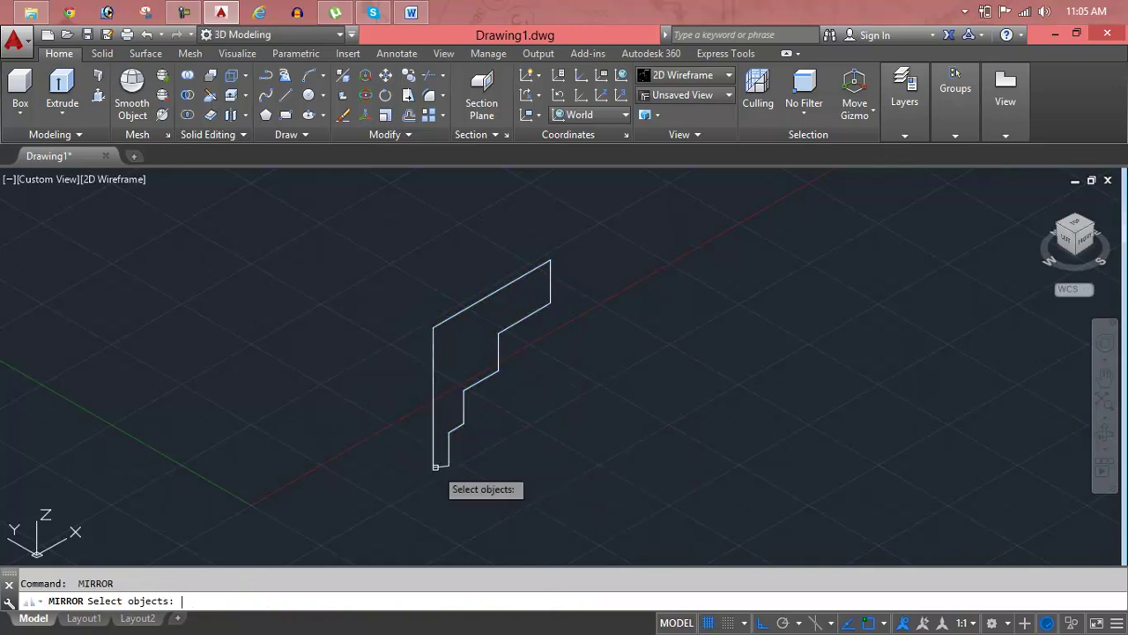
left_click(435, 467)
key("Return")
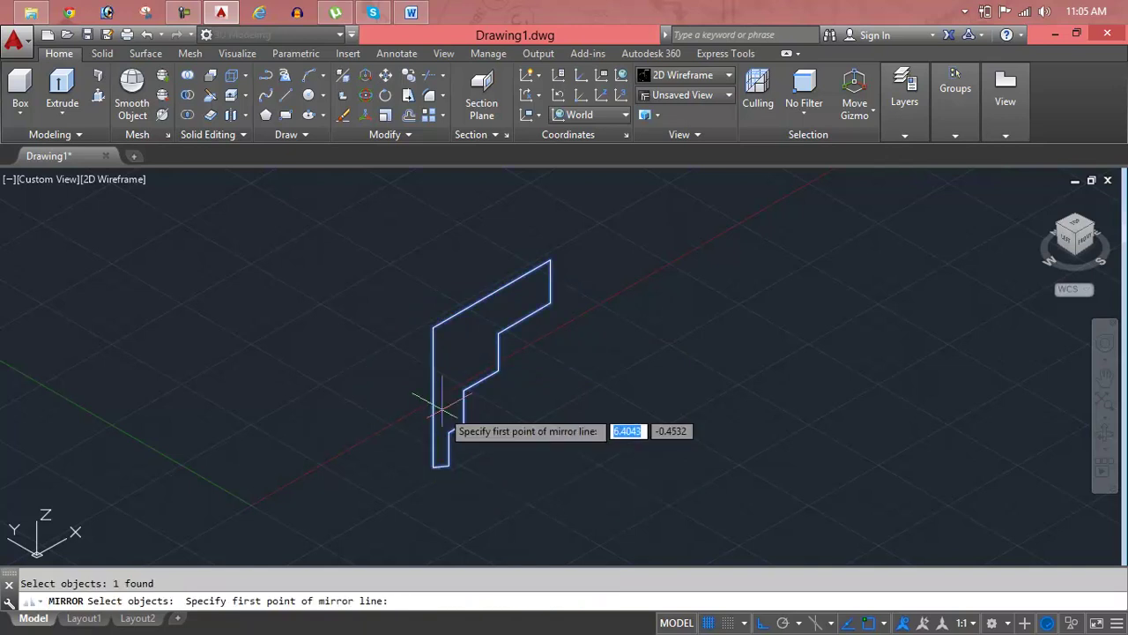
left_click(425, 328)
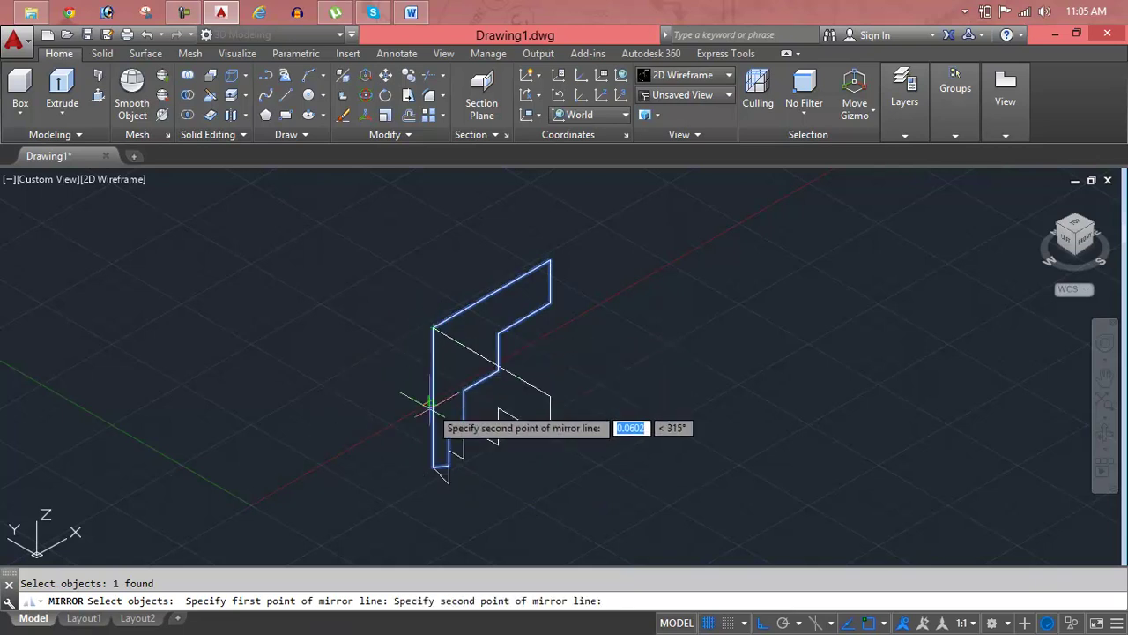
left_click(433, 467)
key("Return")
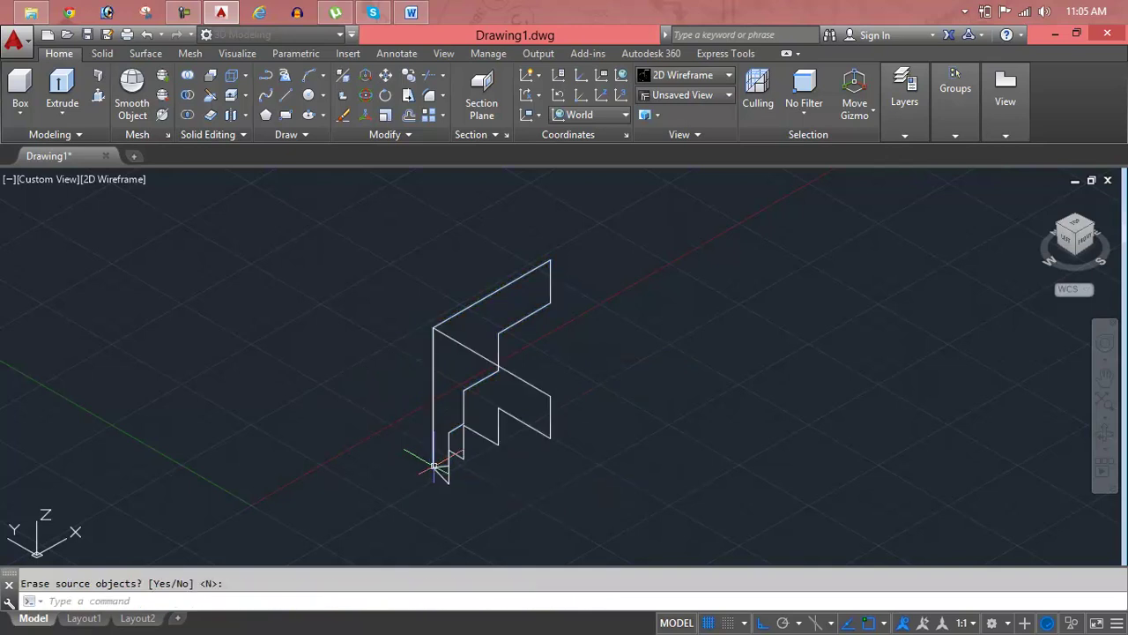
scroll(550, 375, "down", 3)
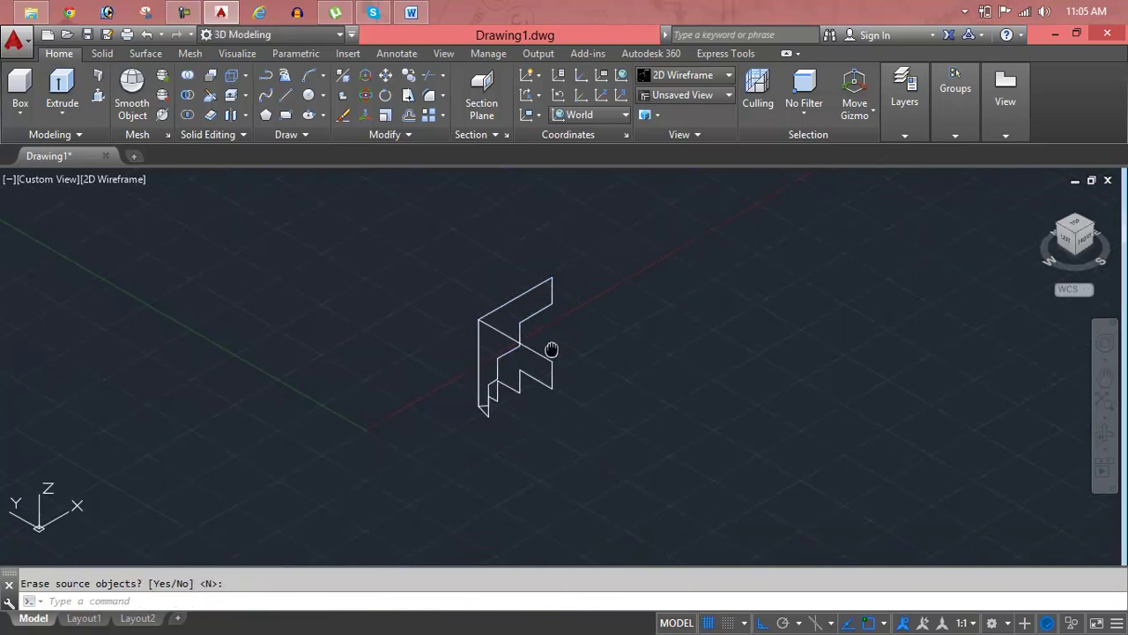
key("Return")
key("Delete")
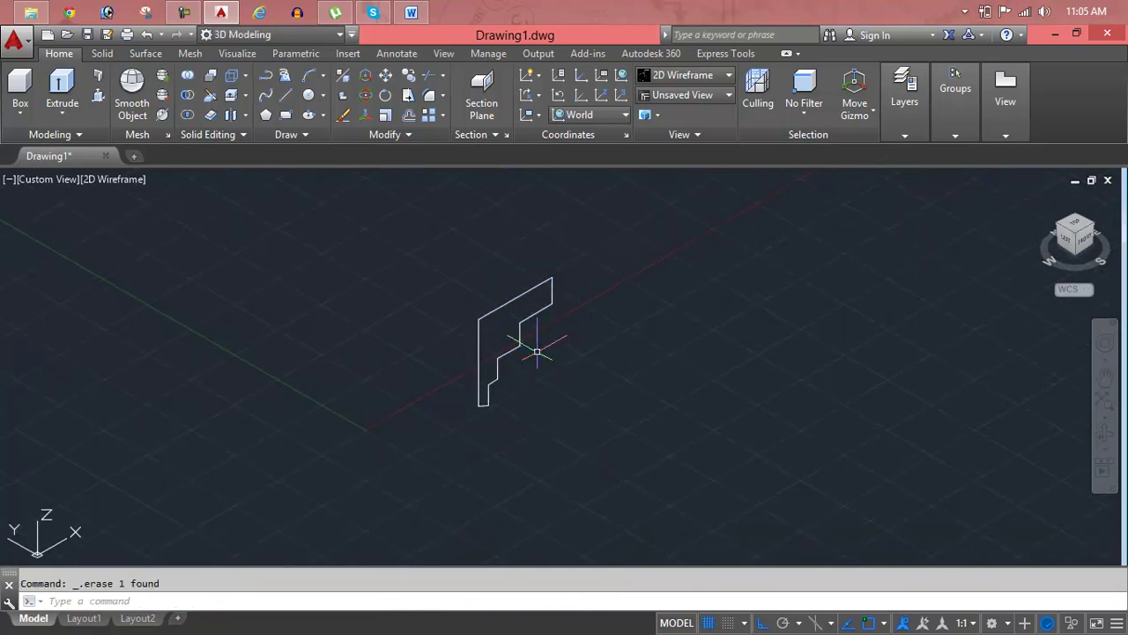
middle_click_drag(536, 351, 379, 359)
key("Escape")
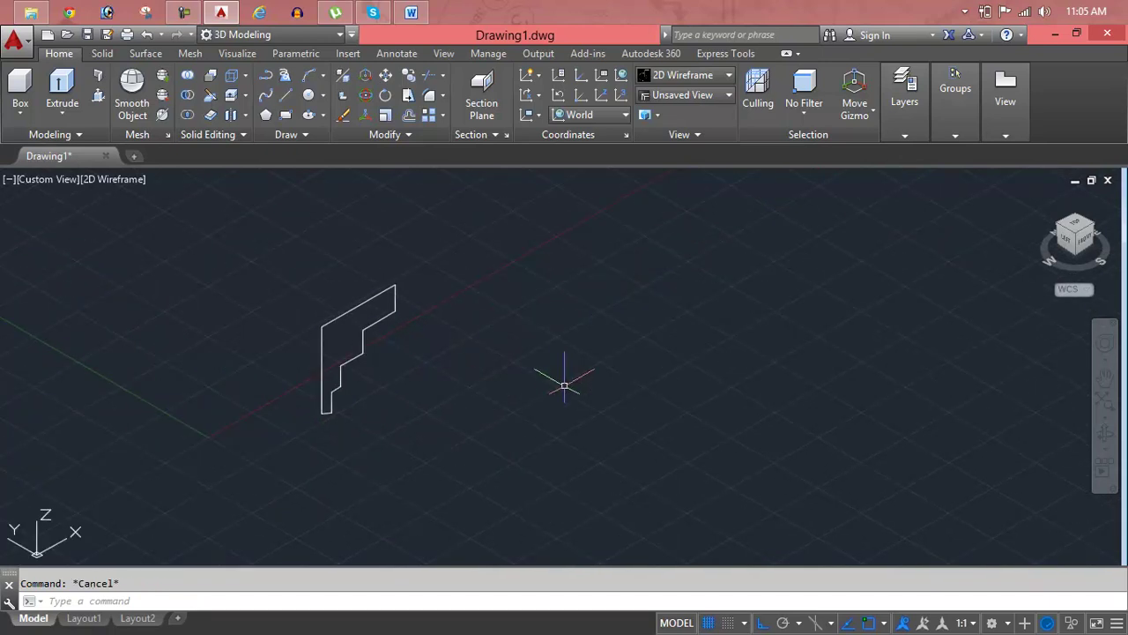
Draw a large rectangle with REC on the ground plane to the right of the profile.
type("rec")
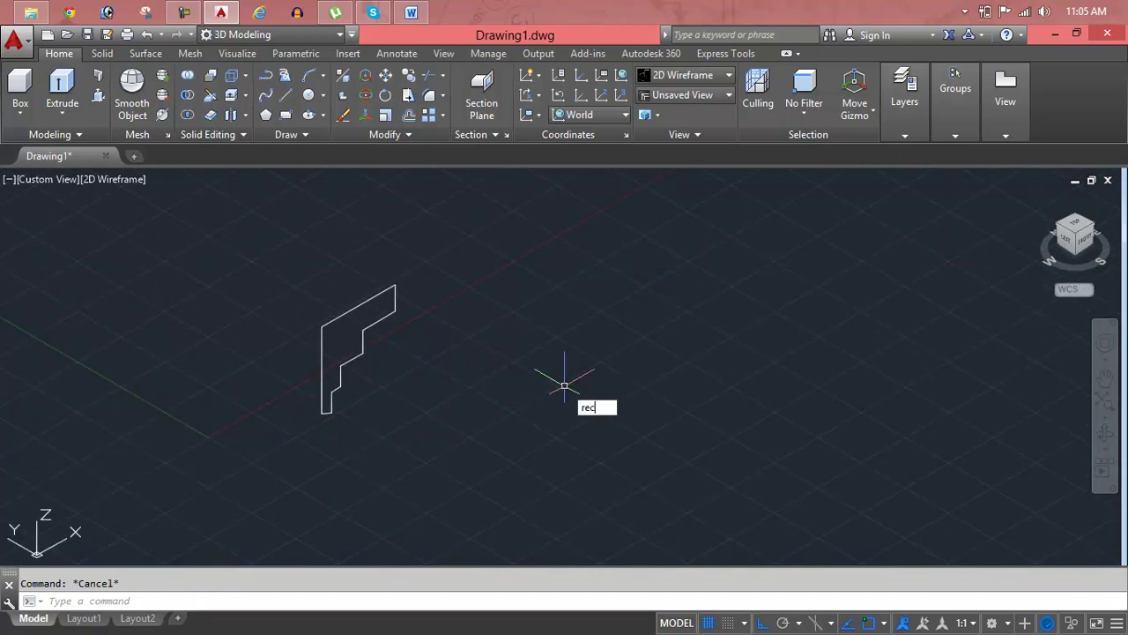
key("Return")
left_click(412, 363)
scroll(813, 370, "down", 1)
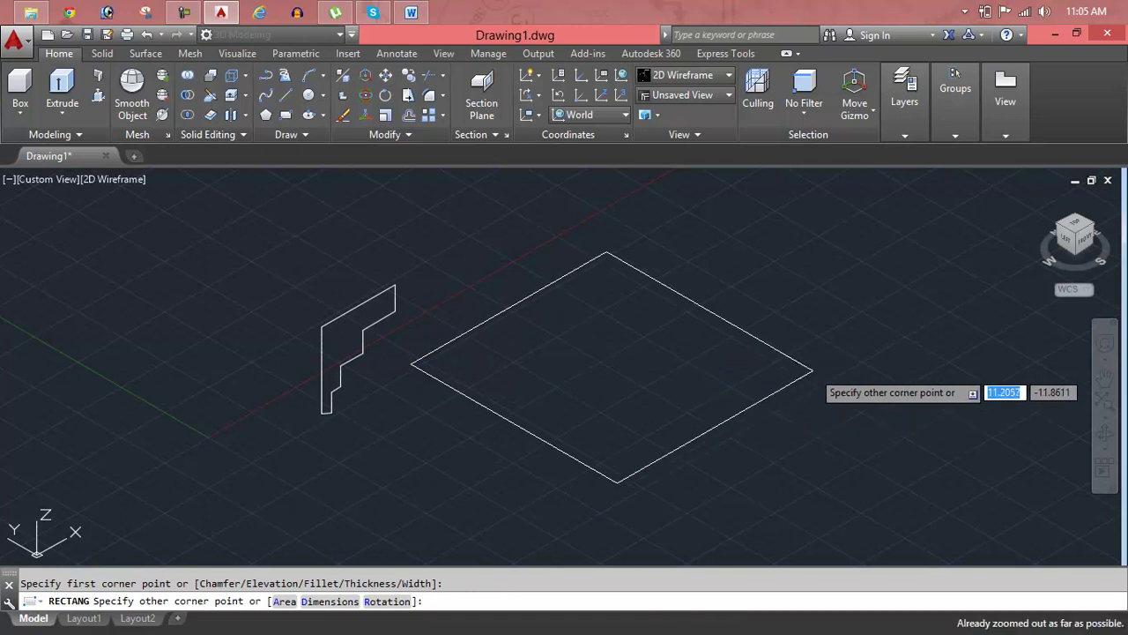
middle_click_drag(778, 360, 465, 361)
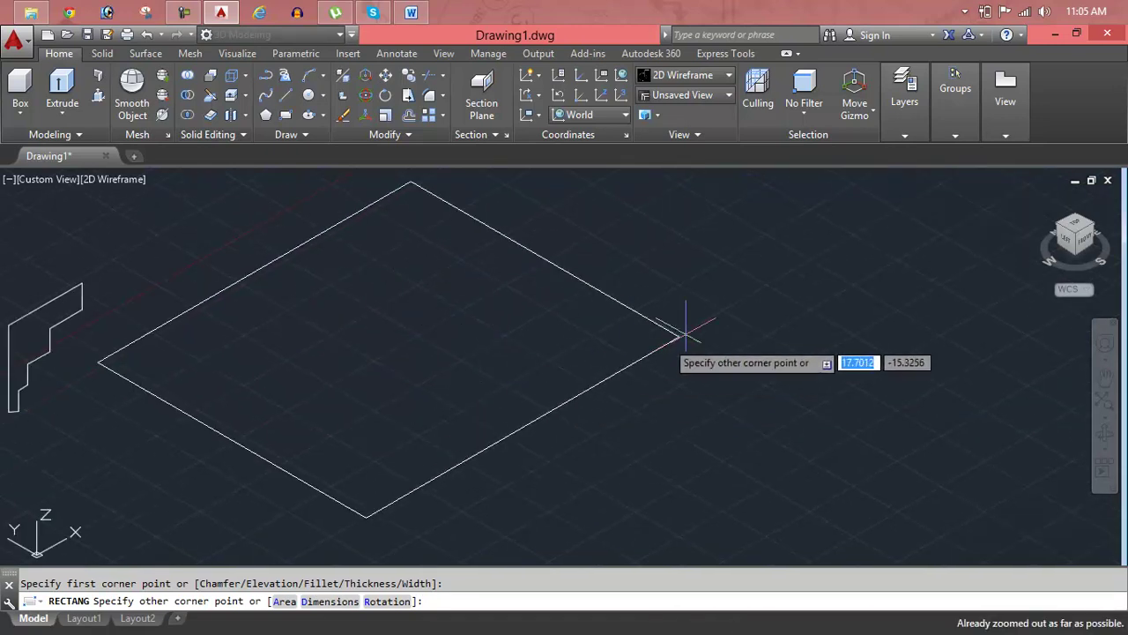
left_click(923, 313)
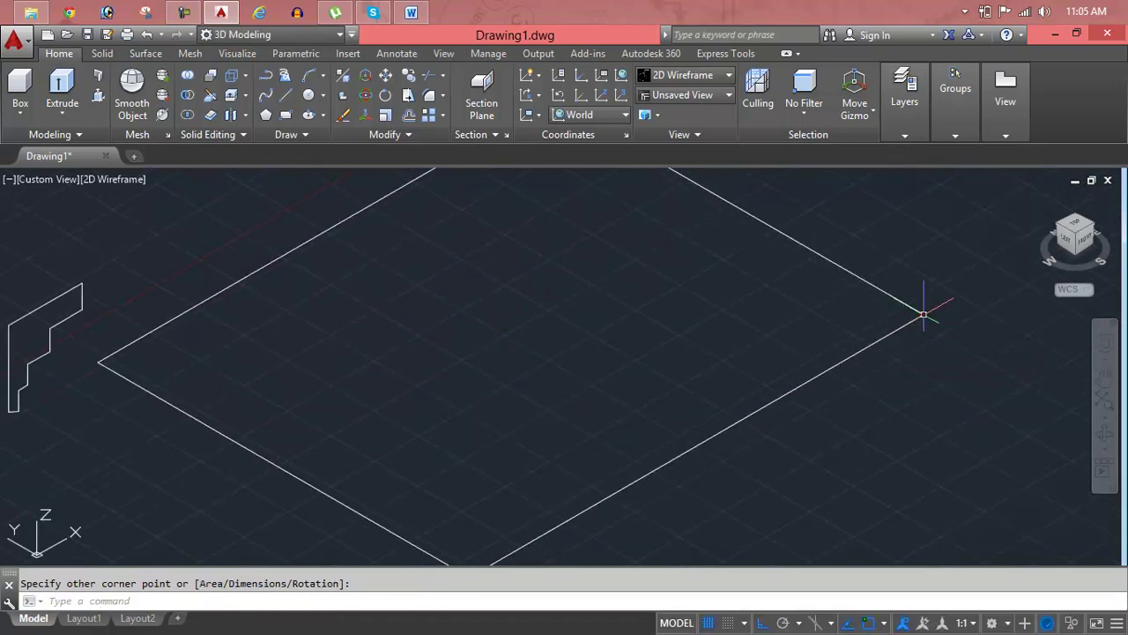
scroll(923, 314, "down", 1)
key("Escape")
Zoom to the drawing extents and pan so both the rectangle and profile show.
type("za")
key("Return")
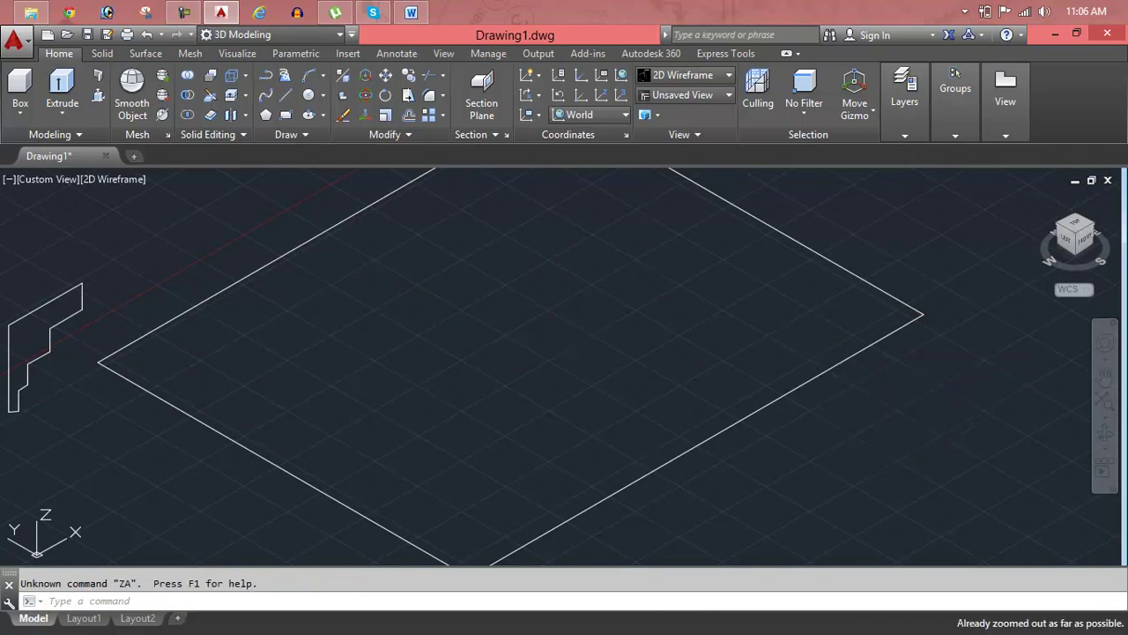
key("Return")
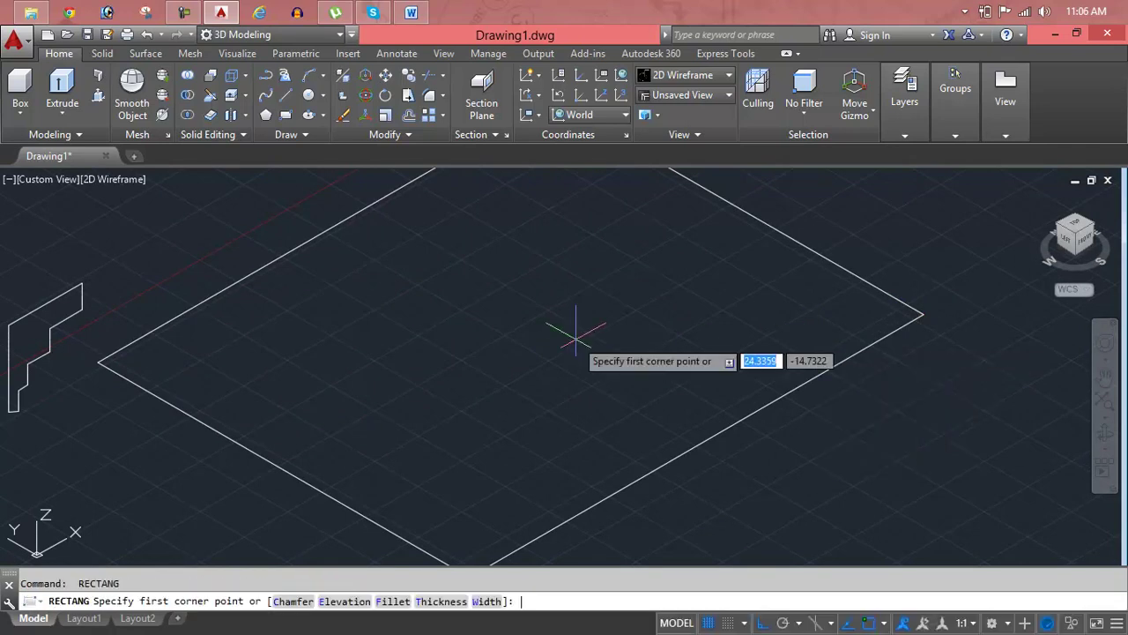
key("Escape")
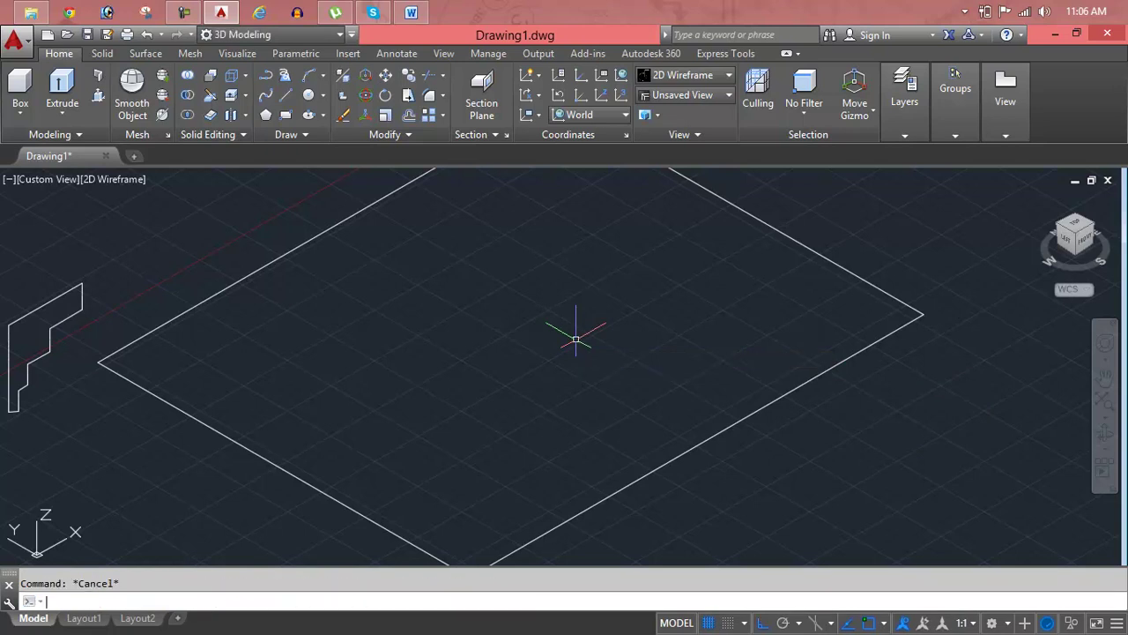
type("z")
key("Return")
type("e")
key("Return")
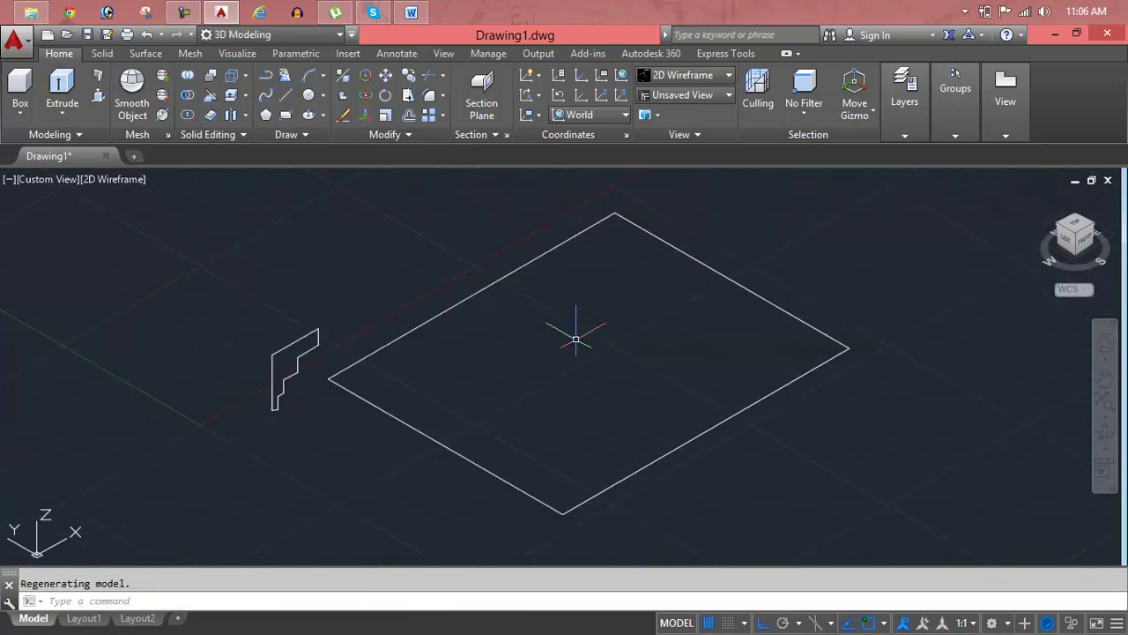
scroll(576, 338, "down", 1)
scroll(536, 308, "up", 1)
scroll(429, 308, "up", 1)
scroll(427, 313, "up", 2)
scroll(428, 310, "down", 2)
middle_click_drag(428, 308, 317, 370)
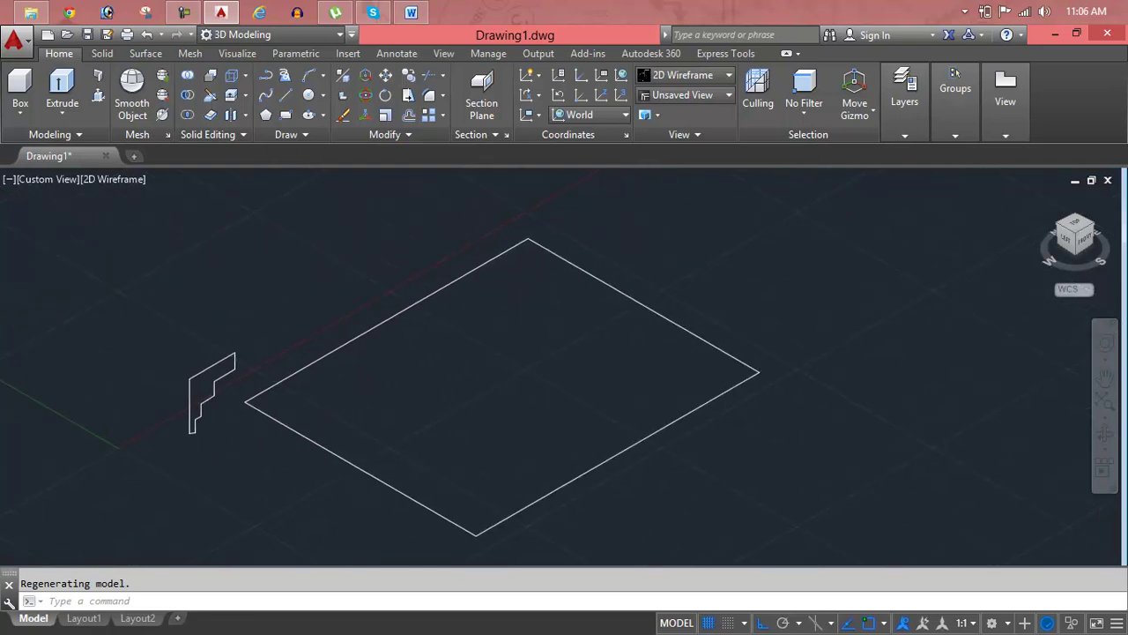
key("Escape")
middle_click_drag(617, 307, 592, 320)
scroll(614, 305, "up", 2)
scroll(614, 300, "up", 2)
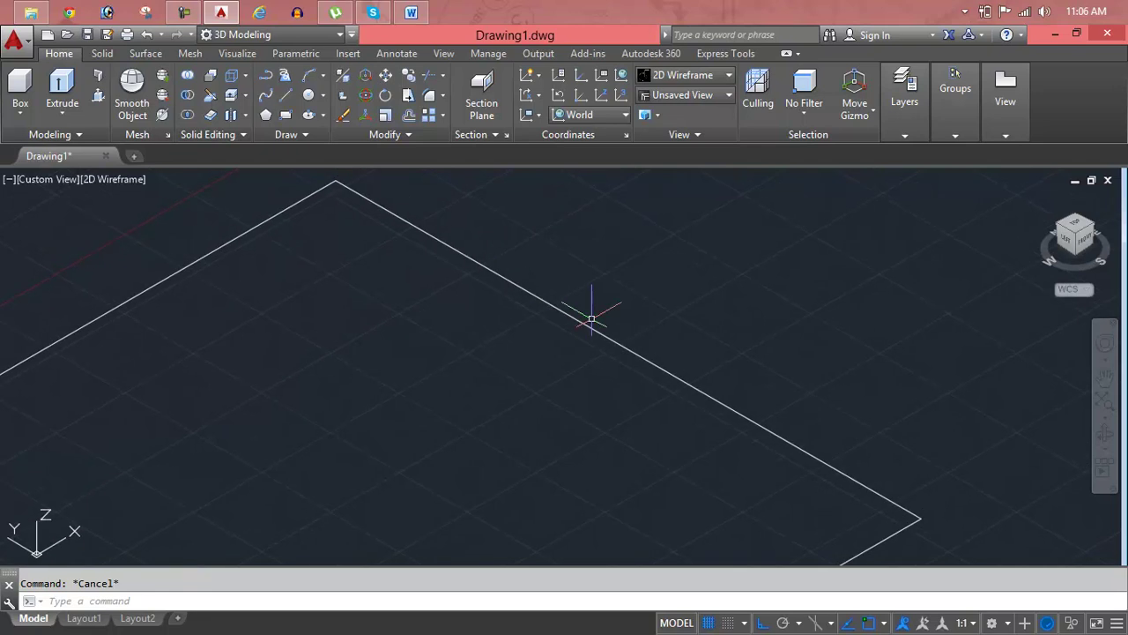
Break a gap into the rectangle's upper-right edge near the profile with BREAK.
type("br")
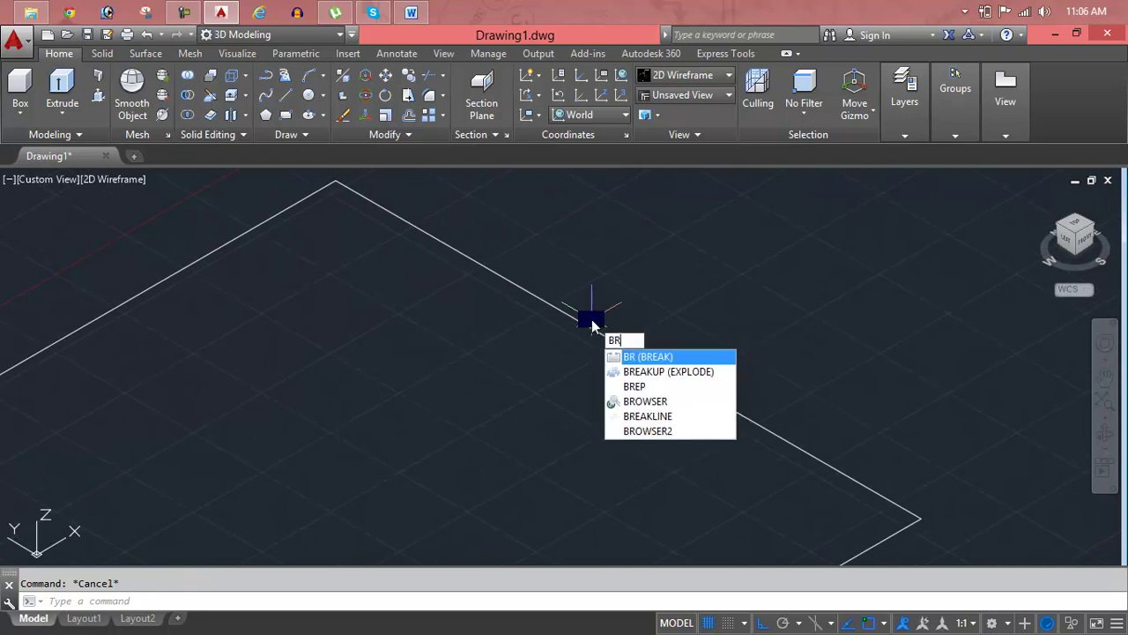
key("Return")
left_click(617, 343)
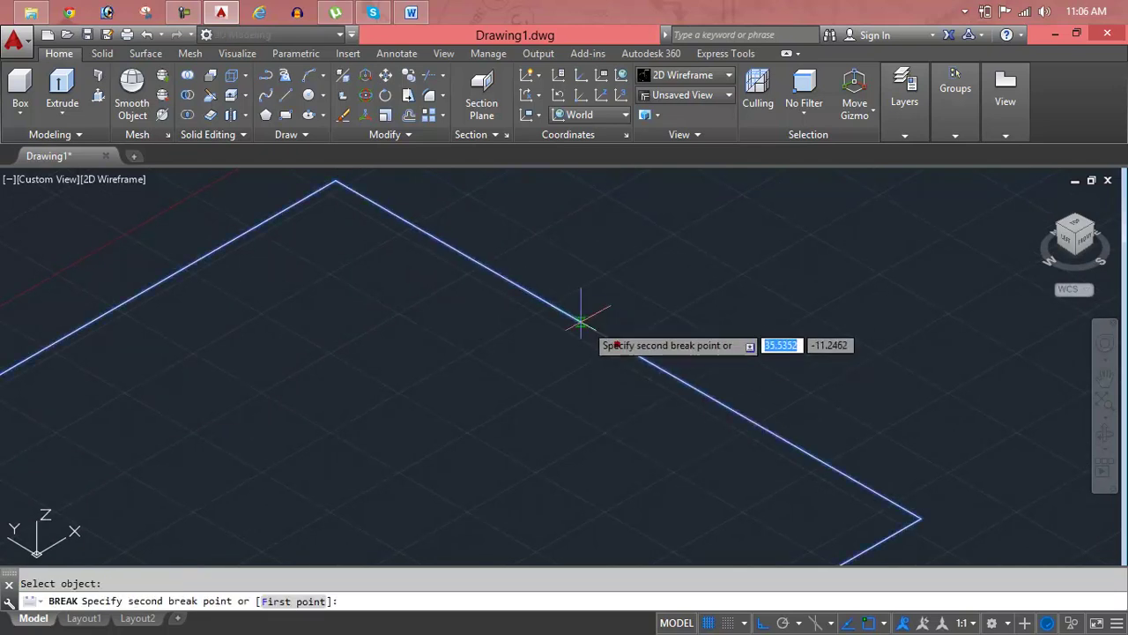
left_click(538, 300)
scroll(575, 308, "down", 5)
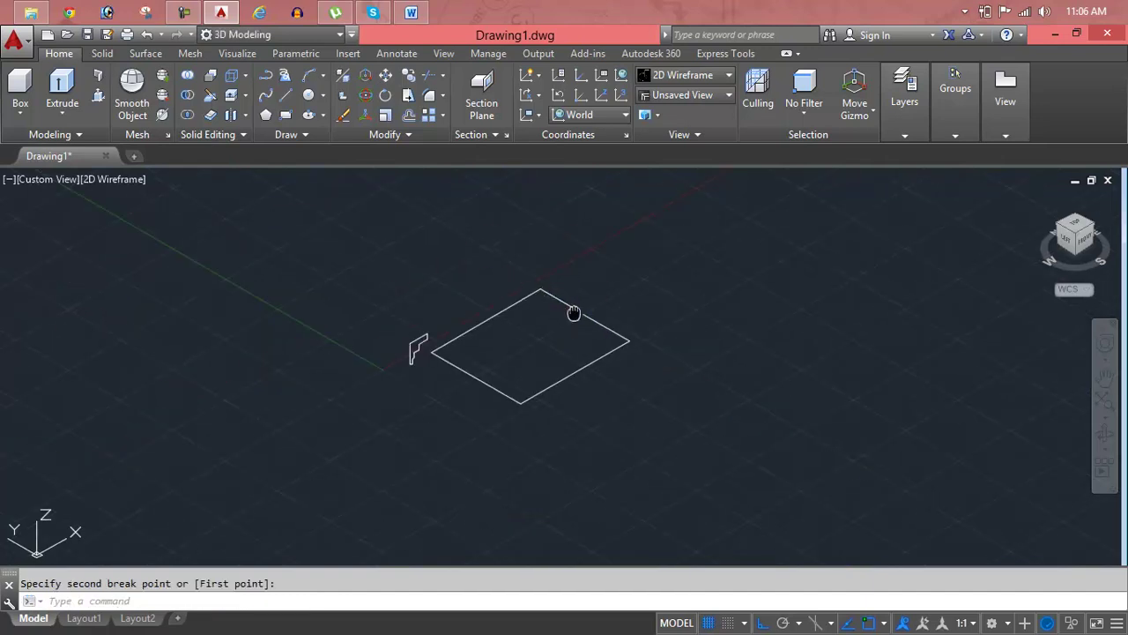
scroll(383, 347, "up", 4)
mouse_move(410, 356)
middle_mouse_down()
mouse_move(310, 358)
mouse_move(256, 384)
middle_mouse_up()
scroll(273, 416, "up", 2)
scroll(340, 419, "up", 3)
scroll(339, 421, "up", 2)
key("Escape")
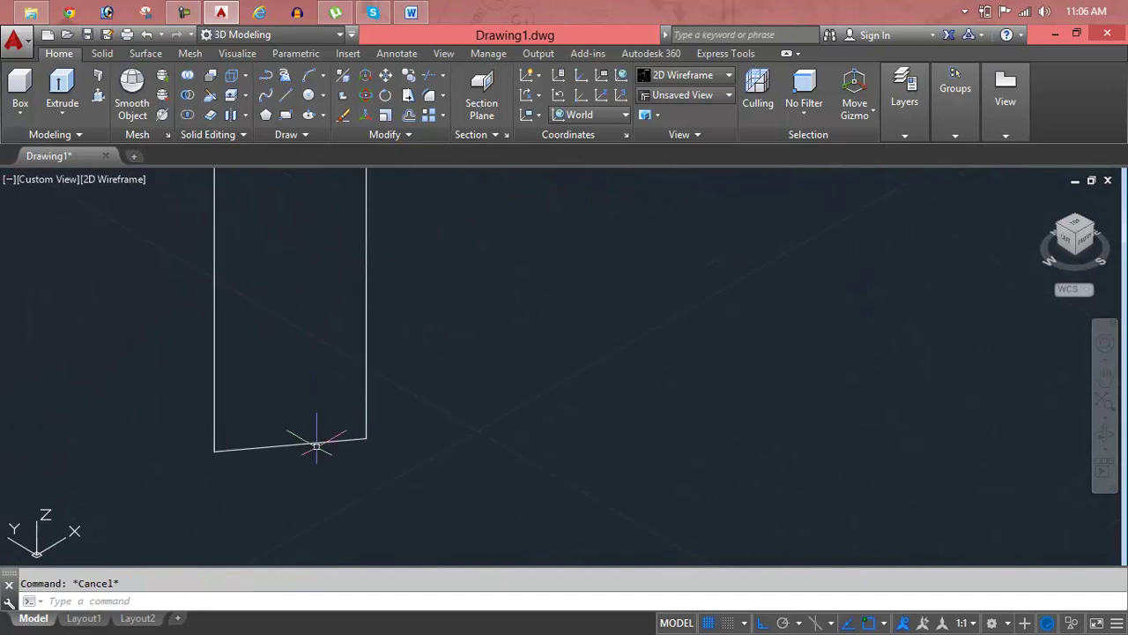
Select the stepped profile and its lower corner grip, then cancel the edit.
left_click(302, 443)
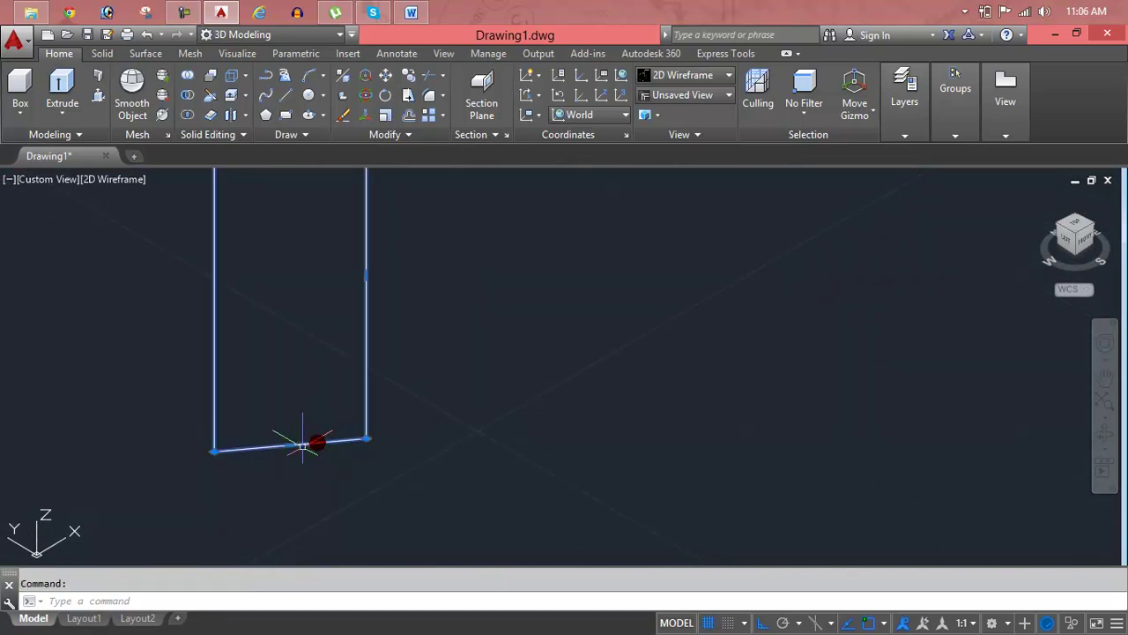
left_click(214, 451)
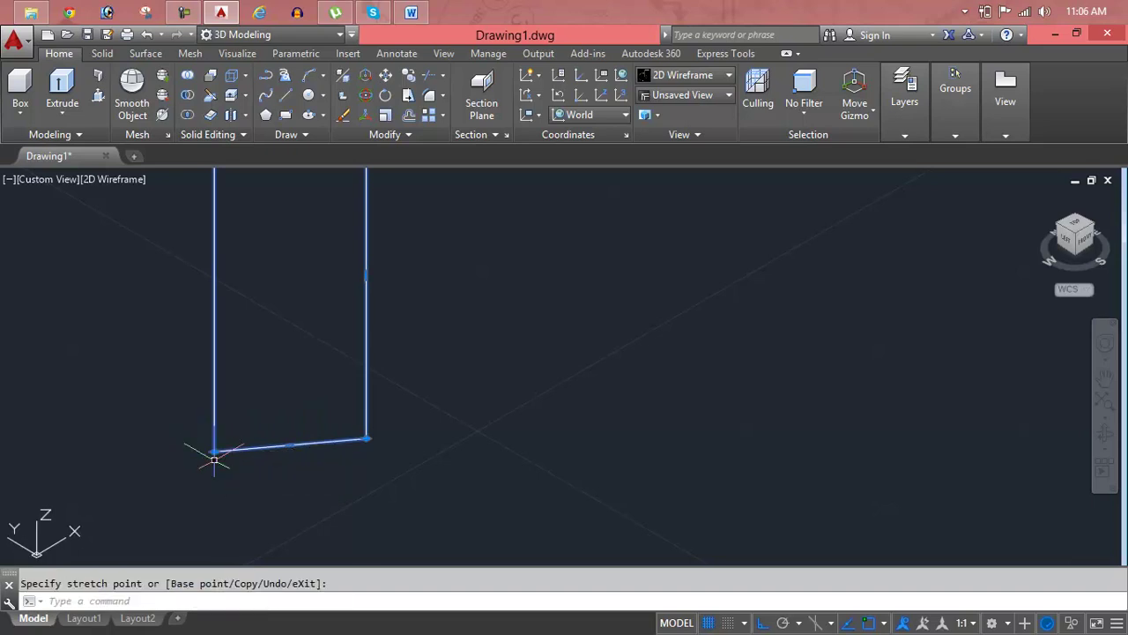
key("Escape")
Move the stepped profile so its lower-left corner sits on the broken rectangle edge's end.
type("m")
key("Return")
left_click(298, 448)
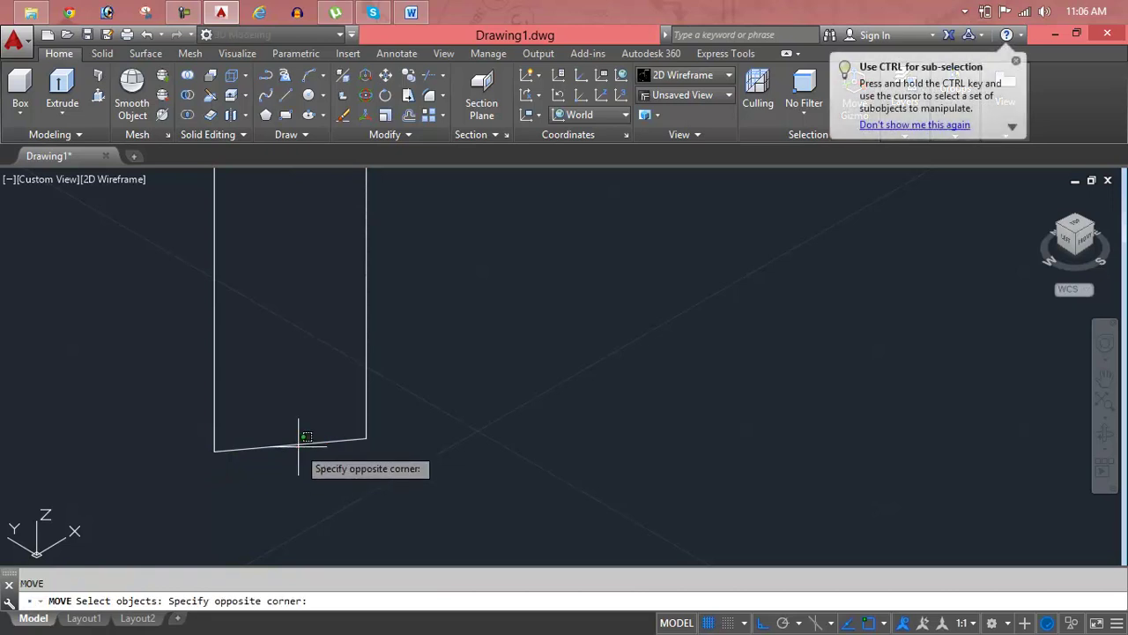
left_click(300, 447)
left_click(300, 447)
key("Return")
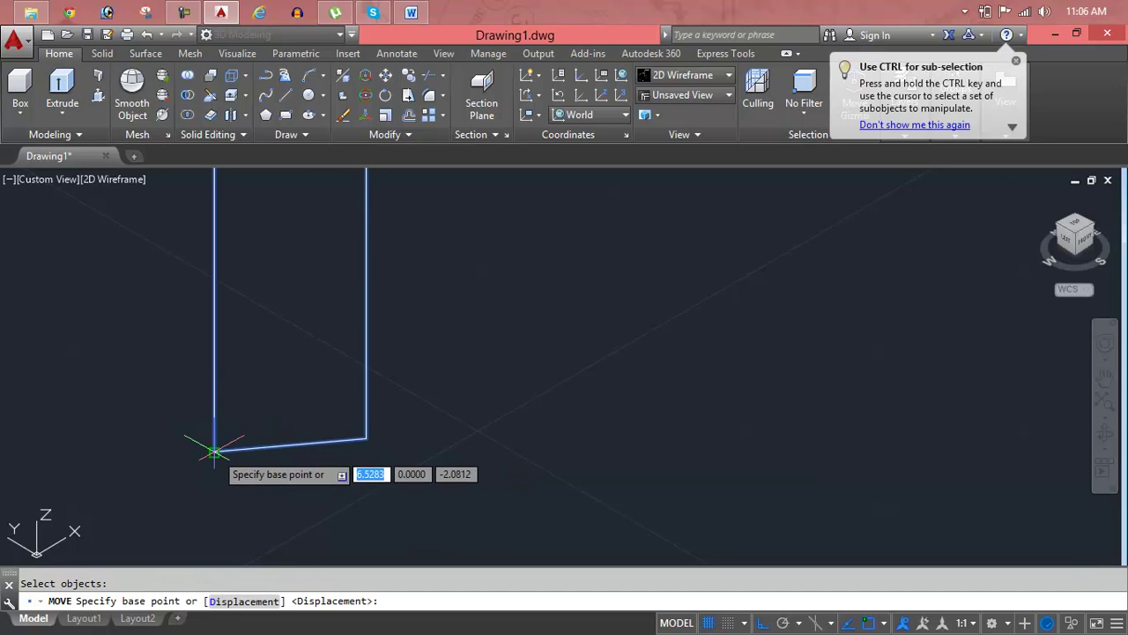
left_click(214, 453)
scroll(612, 449, "down", 5)
mouse_move(756, 433)
middle_mouse_down()
mouse_move(779, 410)
mouse_move(459, 466)
middle_mouse_up()
scroll(449, 459, "up", 2)
scroll(512, 428, "up", 1)
scroll(554, 401, "up", 2)
scroll(554, 401, "up", 3)
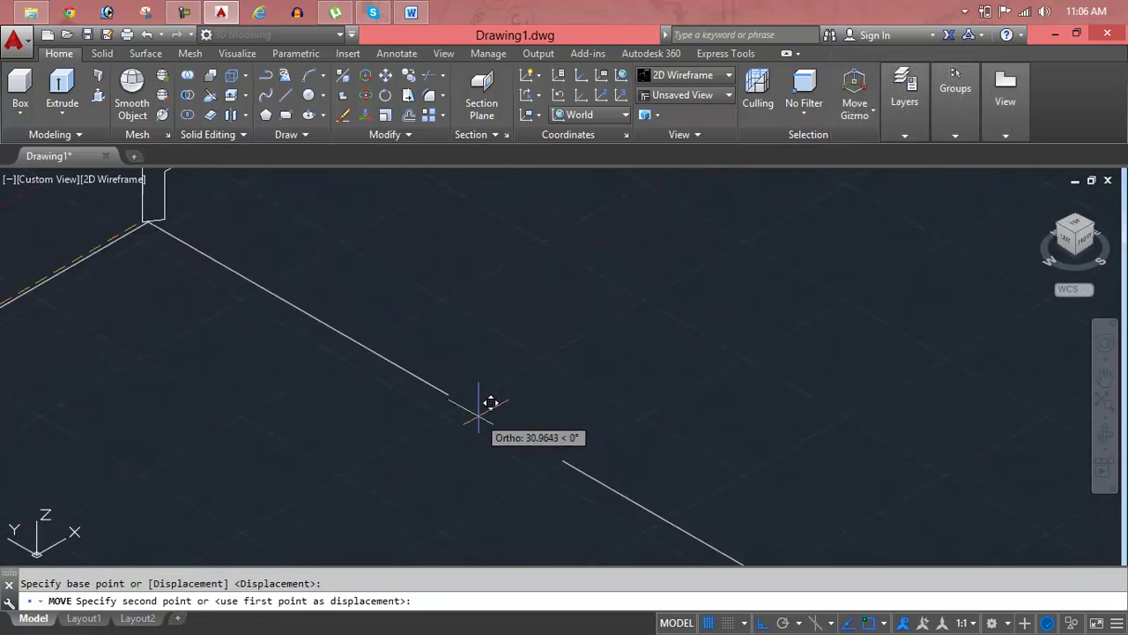
scroll(458, 393, "up", 1)
scroll(449, 384, "up", 2)
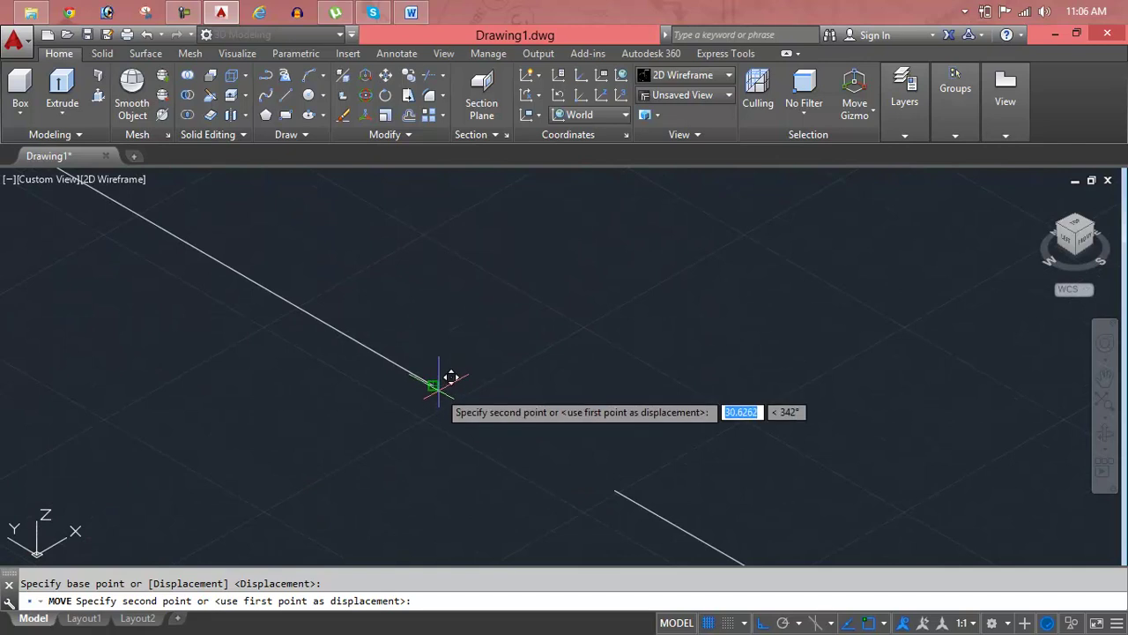
left_click(438, 385)
scroll(496, 436, "down", 3)
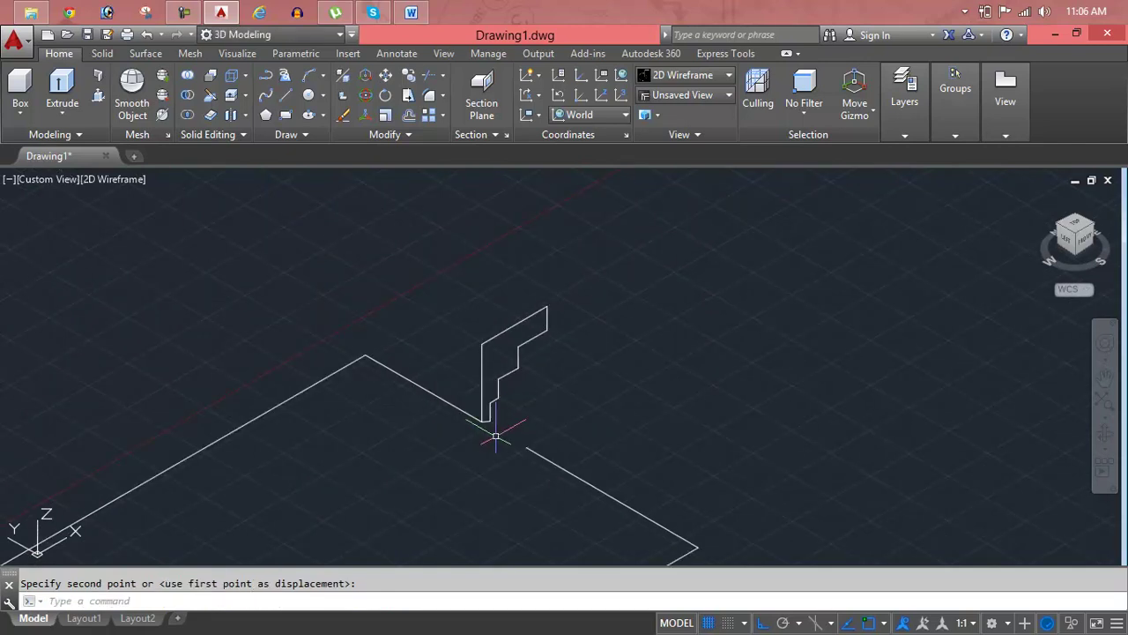
Centre the rectangle in view and select its outline.
key("Escape")
scroll(496, 437, "down", 2)
middle_click_drag(491, 391, 480, 344)
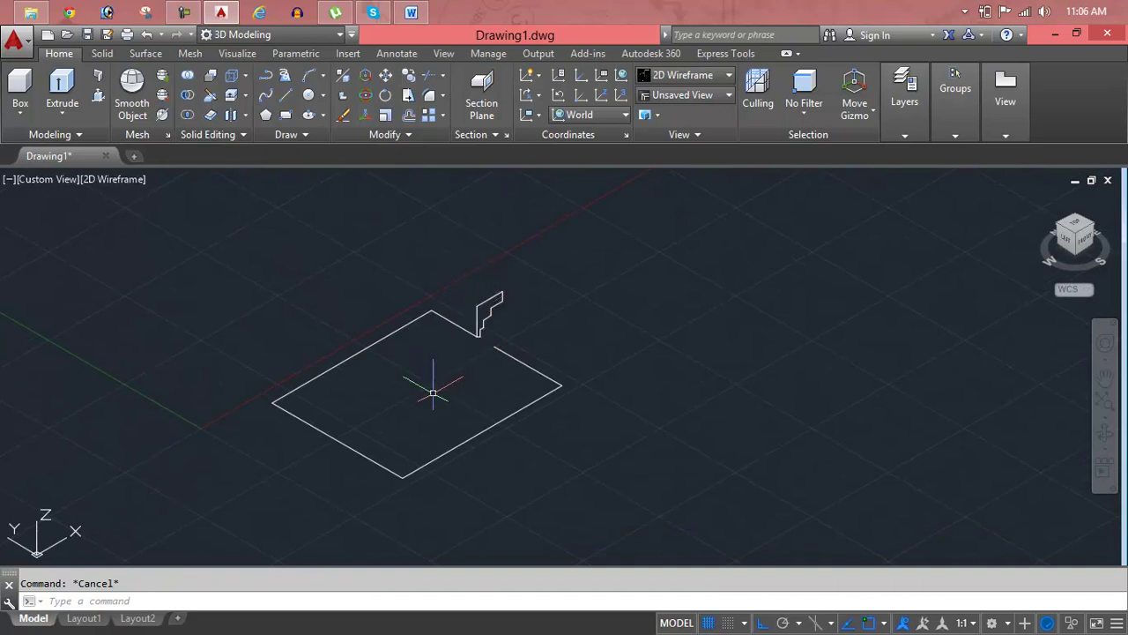
left_click(408, 470)
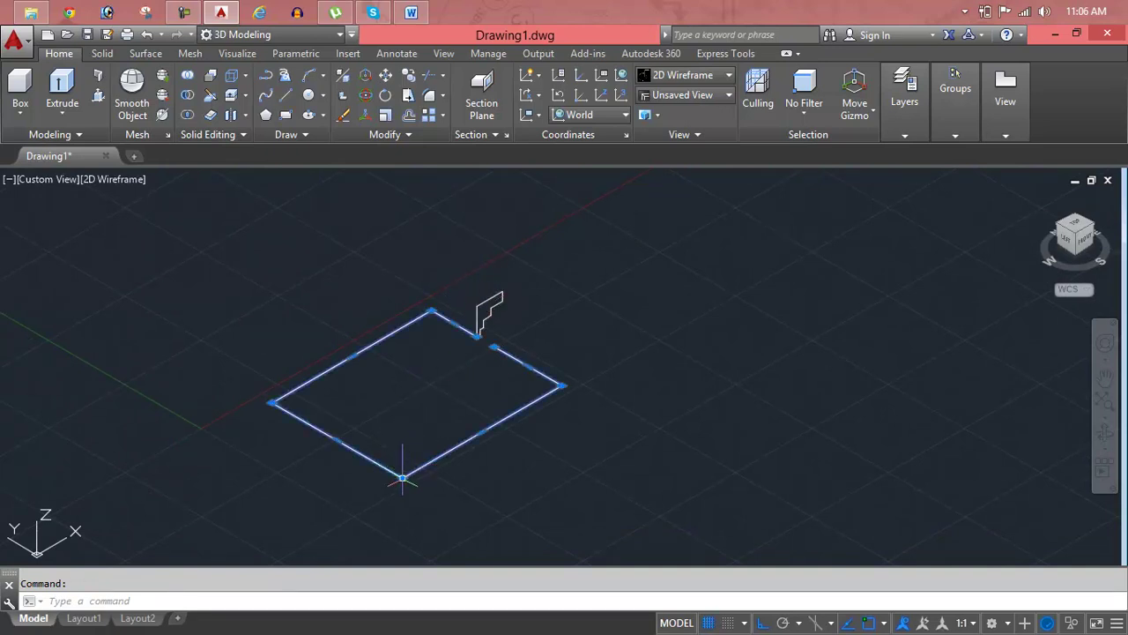
Grip-stretch the rectangle's lower-right and lower-left edges outward to enlarge it.
left_click(403, 477)
scroll(387, 480, "down", 2)
middle_click_drag(428, 509, 432, 430)
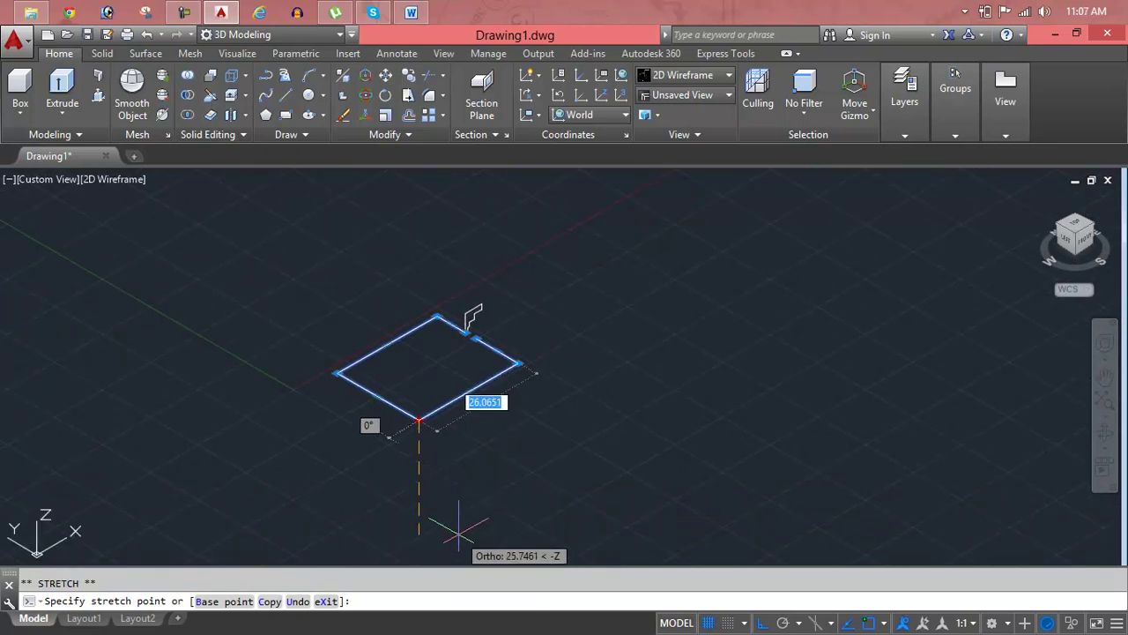
key("Escape")
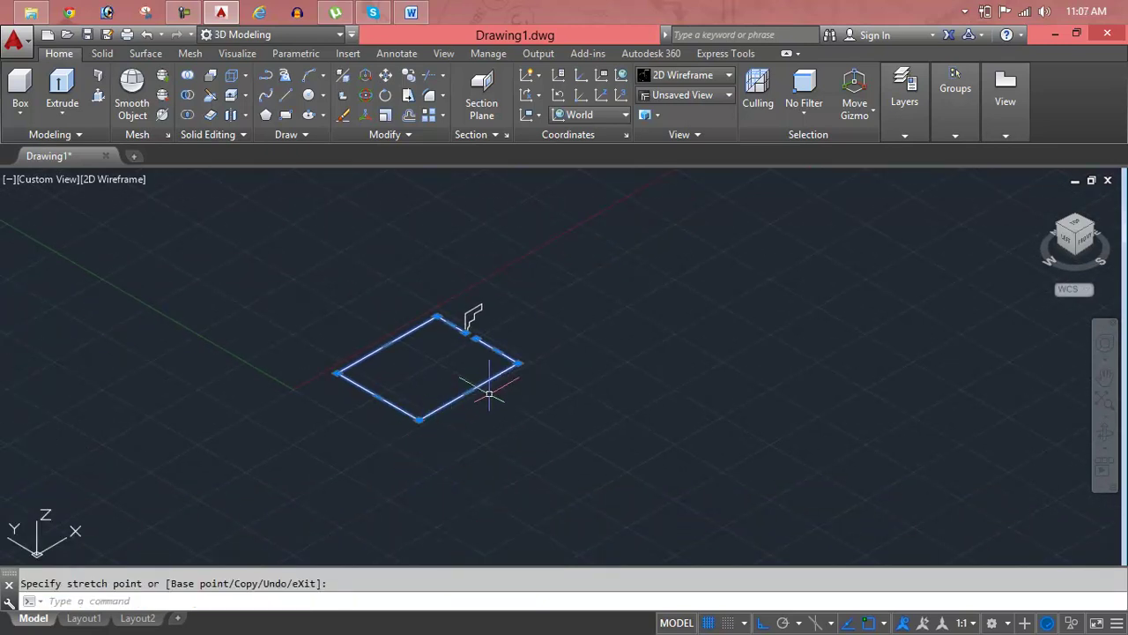
left_click(547, 476)
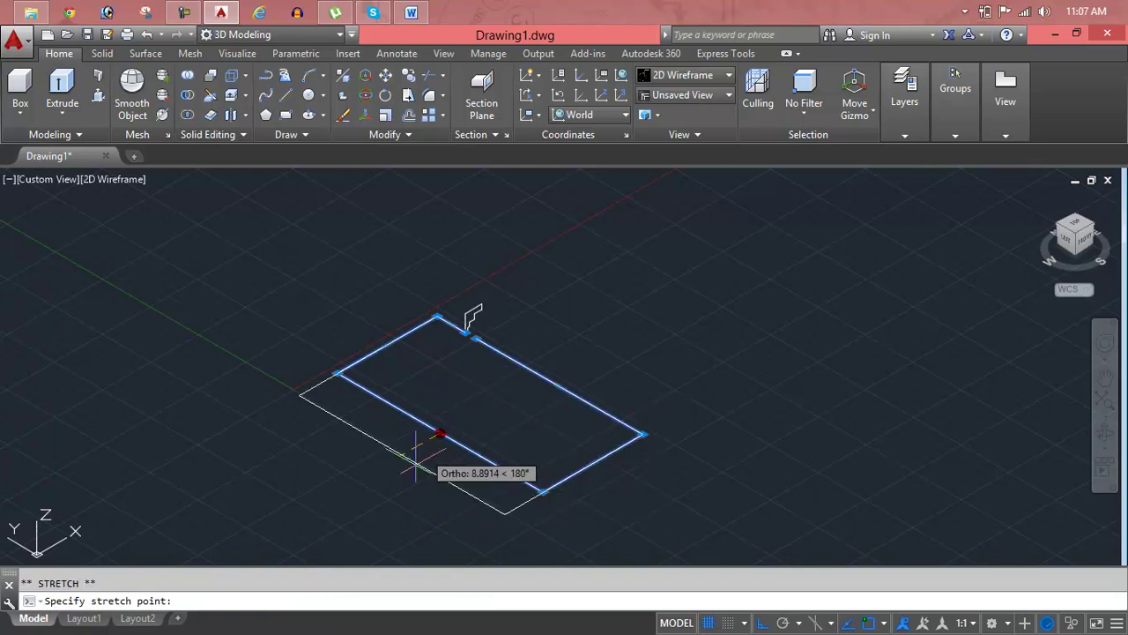
left_click(308, 509)
key("Escape")
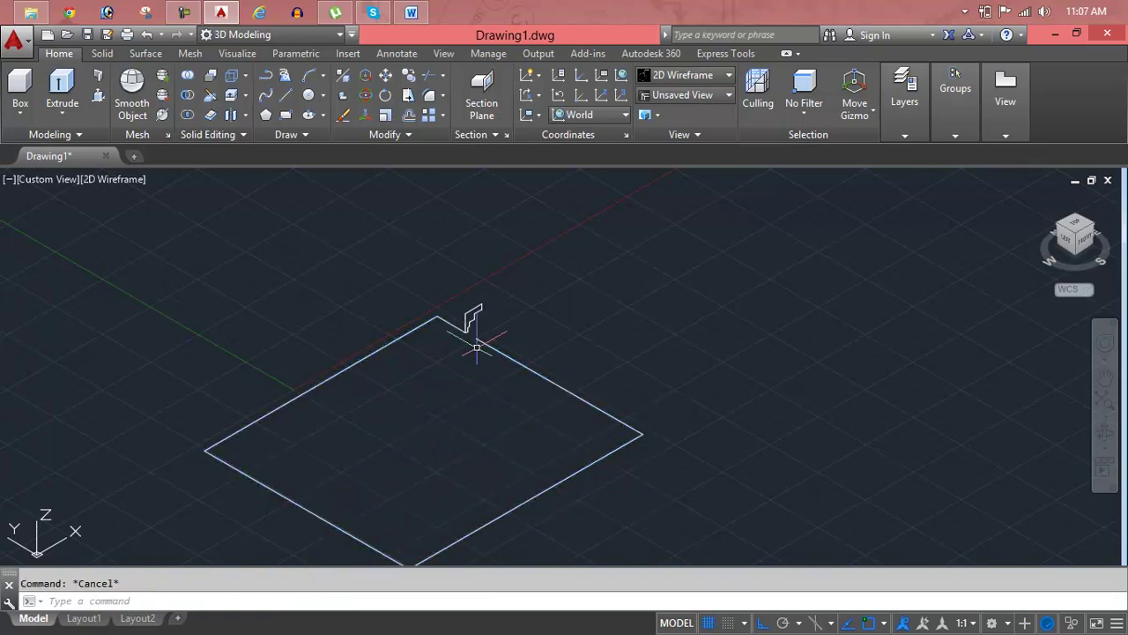
scroll(480, 323, "up", 5)
middle_click_drag(459, 323, 592, 411)
scroll(538, 345, "up", 3)
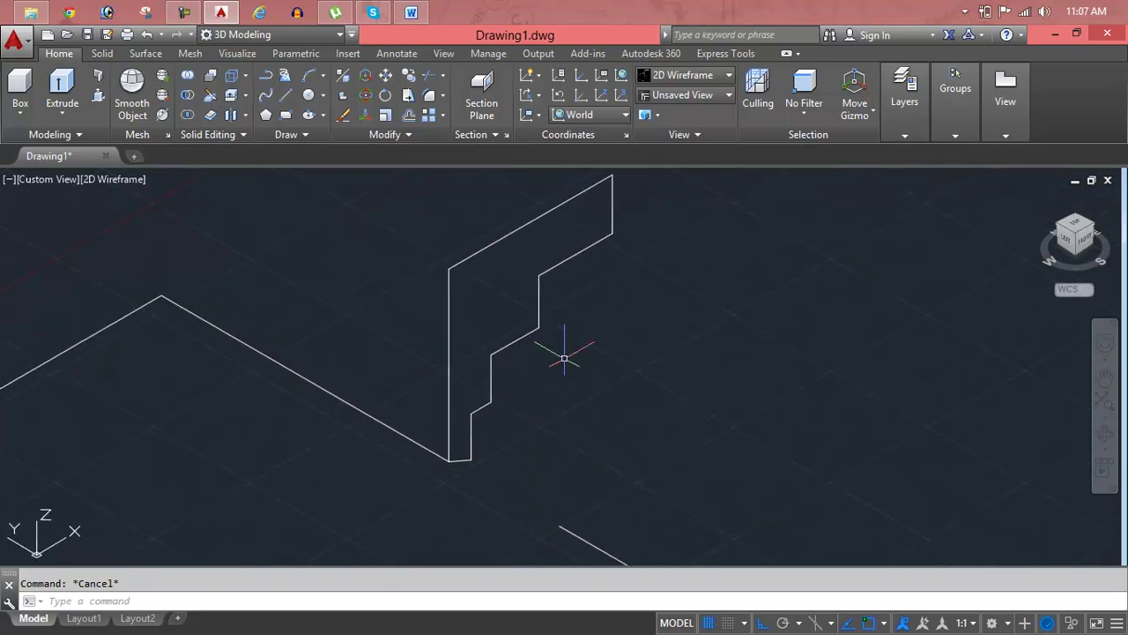
Extrude the stepped profile along the rectangle as its path to form the moulded frame.
type("ex")
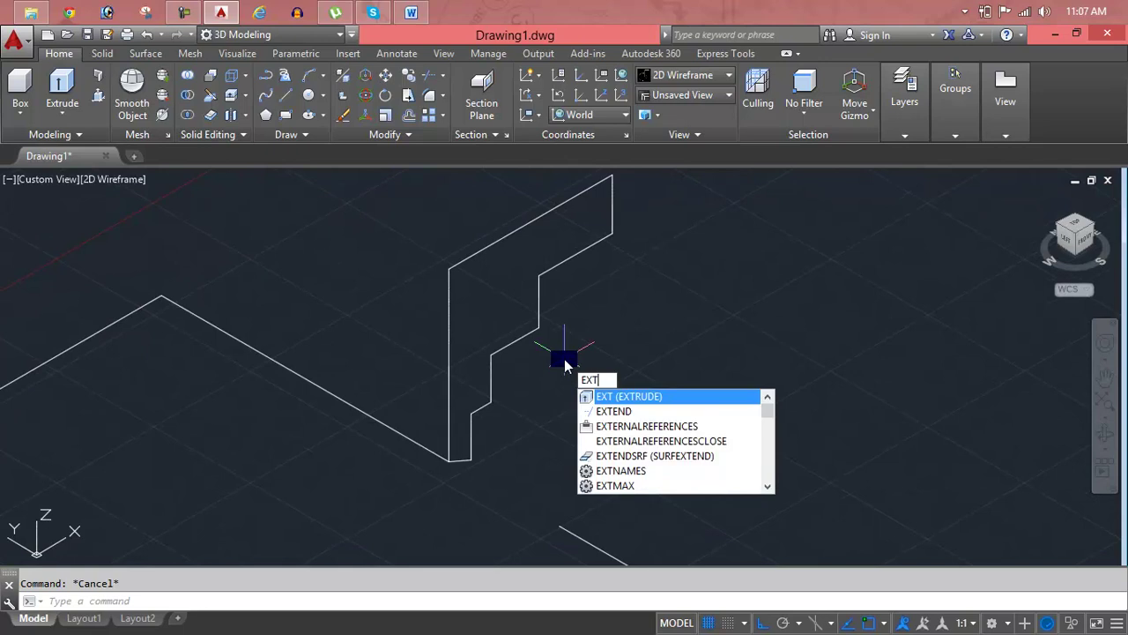
key("Return")
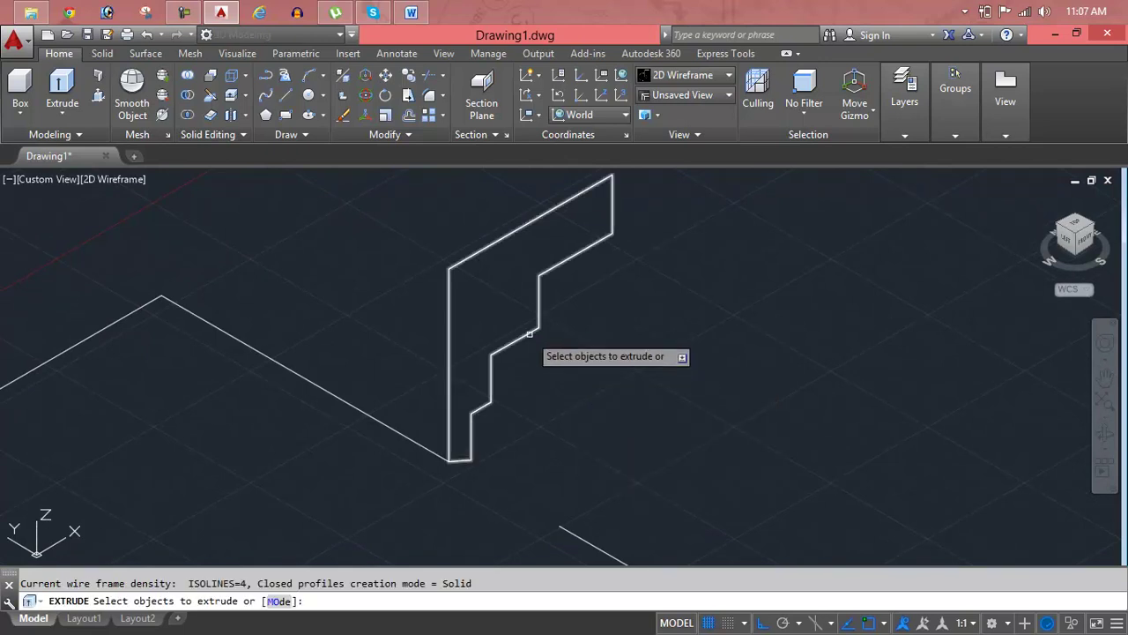
left_click(529, 334)
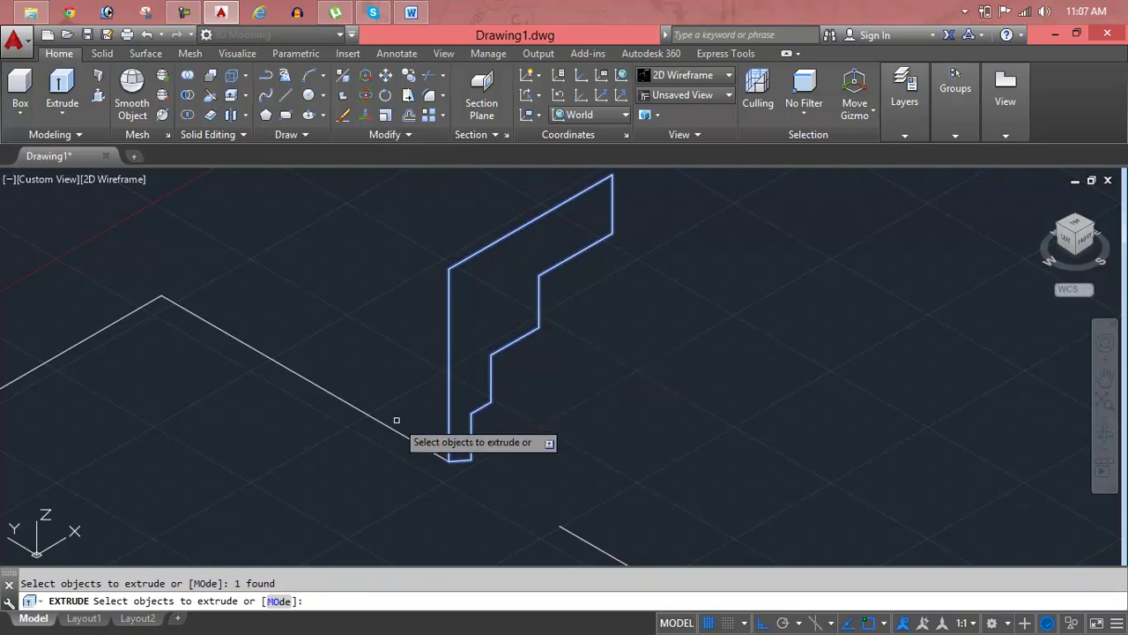
key("Return")
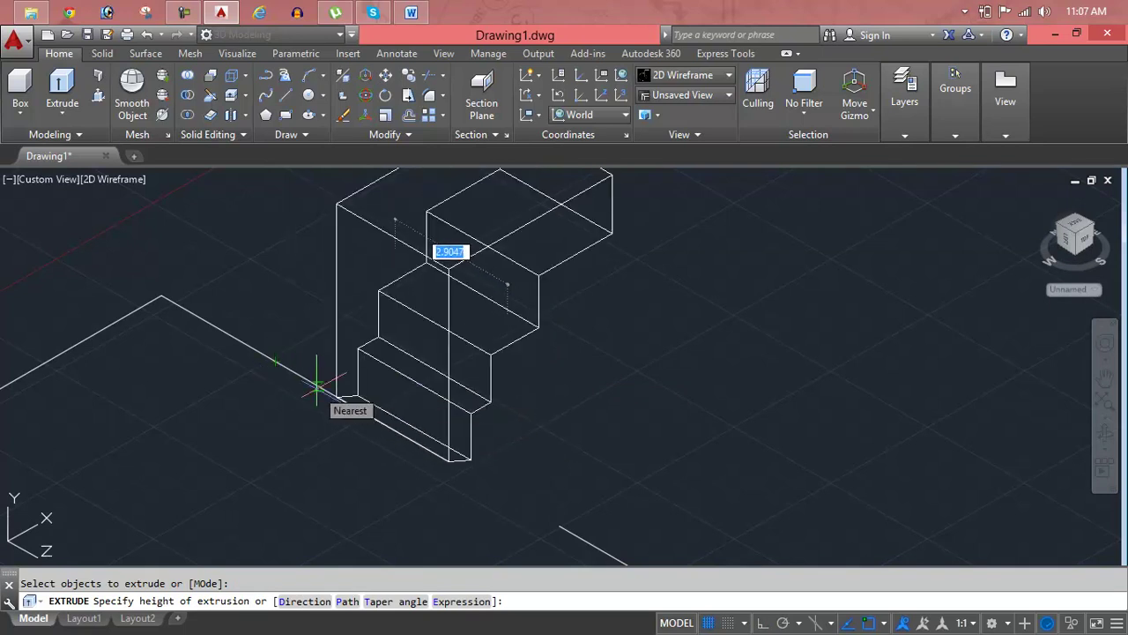
type("p")
key("Return")
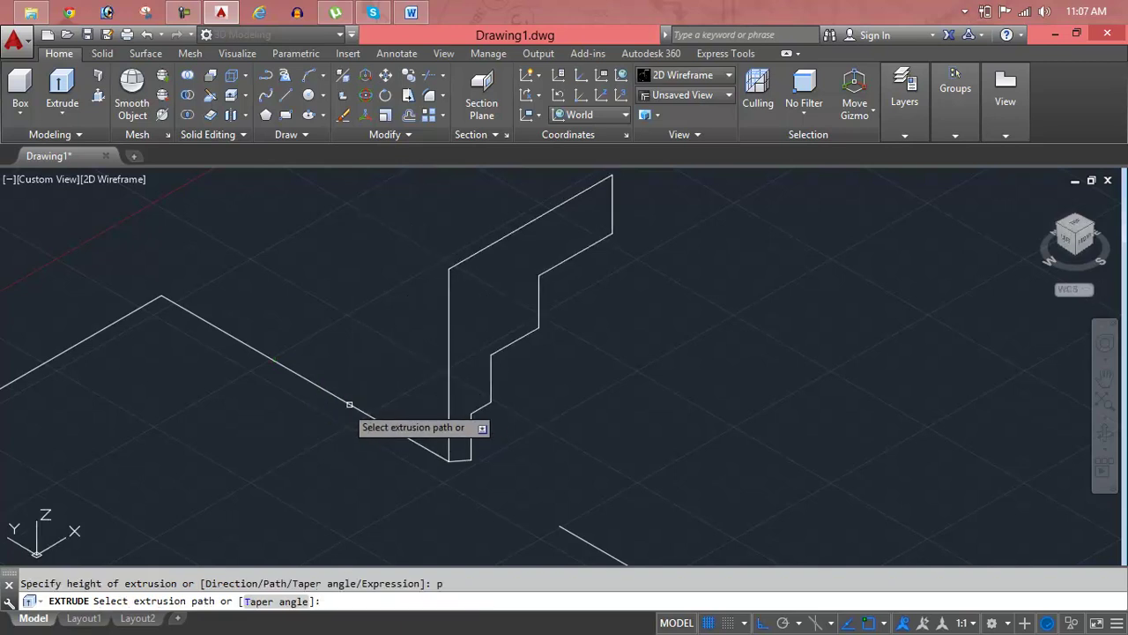
left_click(353, 404)
scroll(354, 405, "down", 3)
scroll(378, 415, "down", 2)
scroll(479, 276, "down", 2)
scroll(505, 253, "up", 1)
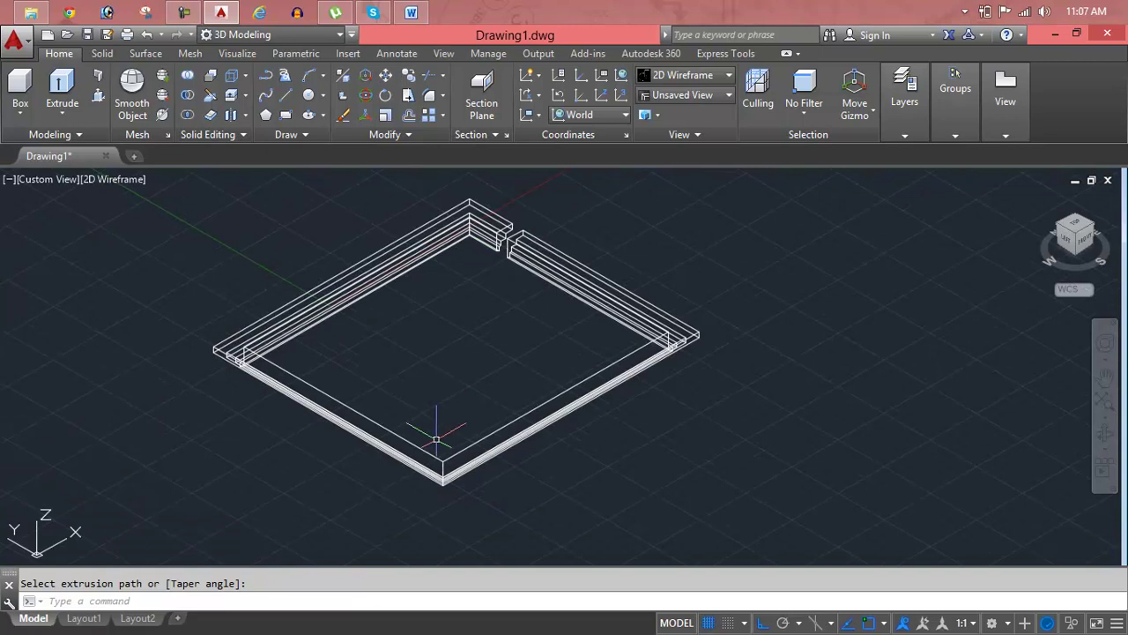
middle_click_drag(473, 315, 451, 373)
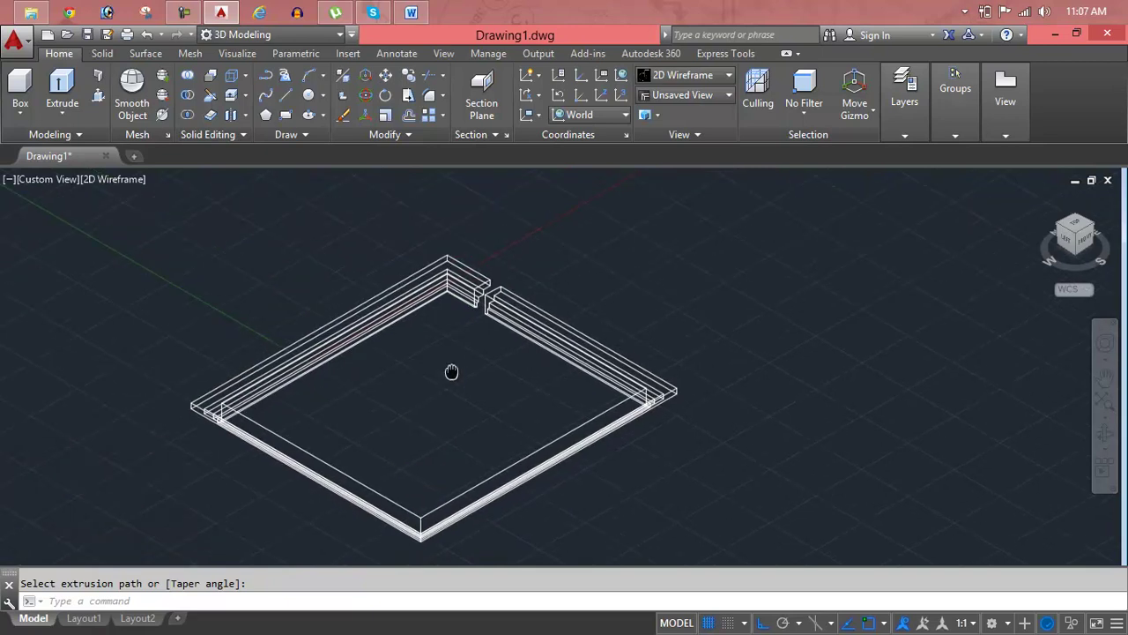
left_click(663, 79)
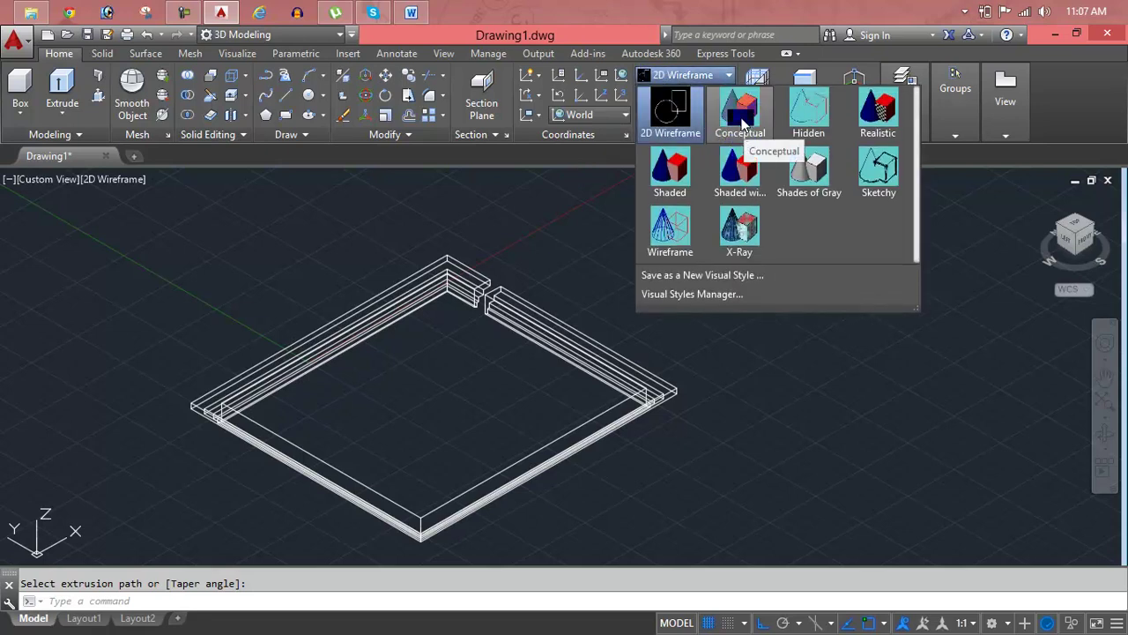
Switch to Conceptual shading and orbit the frame to view it from below and the left.
left_click(744, 132)
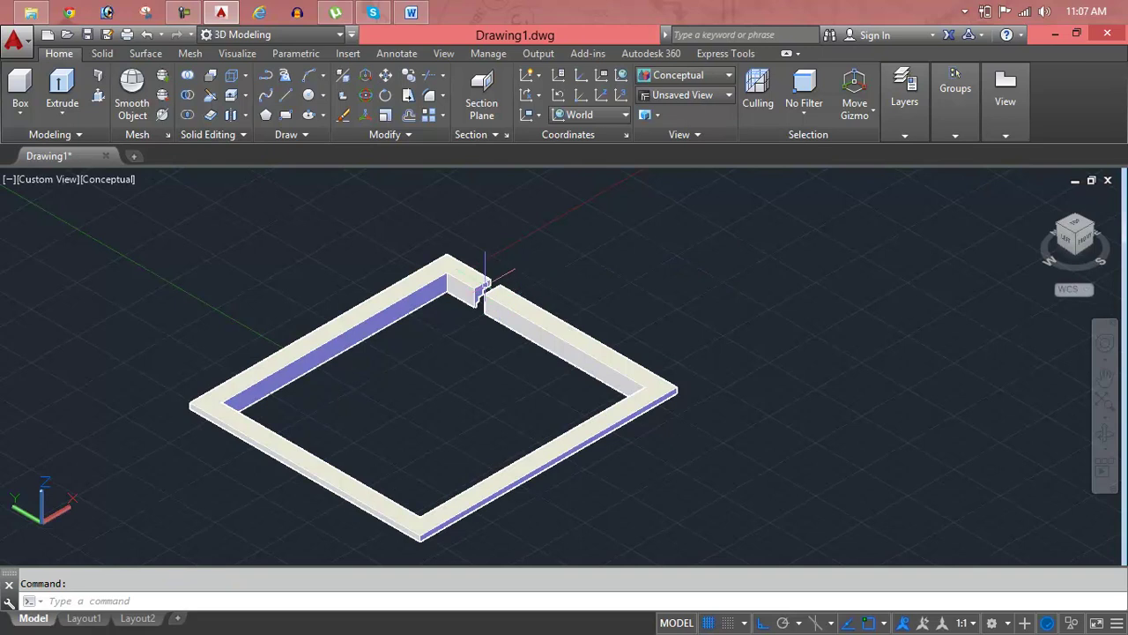
scroll(524, 275, "up", 3)
scroll(522, 277, "up", 3)
scroll(520, 279, "up", 2)
scroll(520, 279, "down", 5)
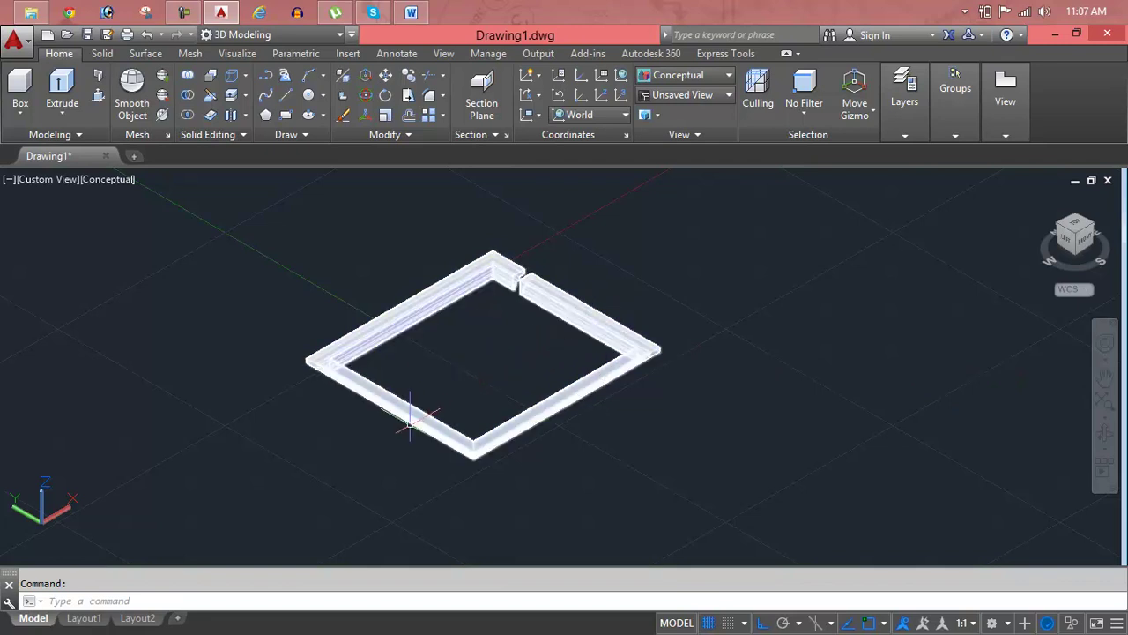
middle_click_drag(406, 414, 480, 327, "shift")
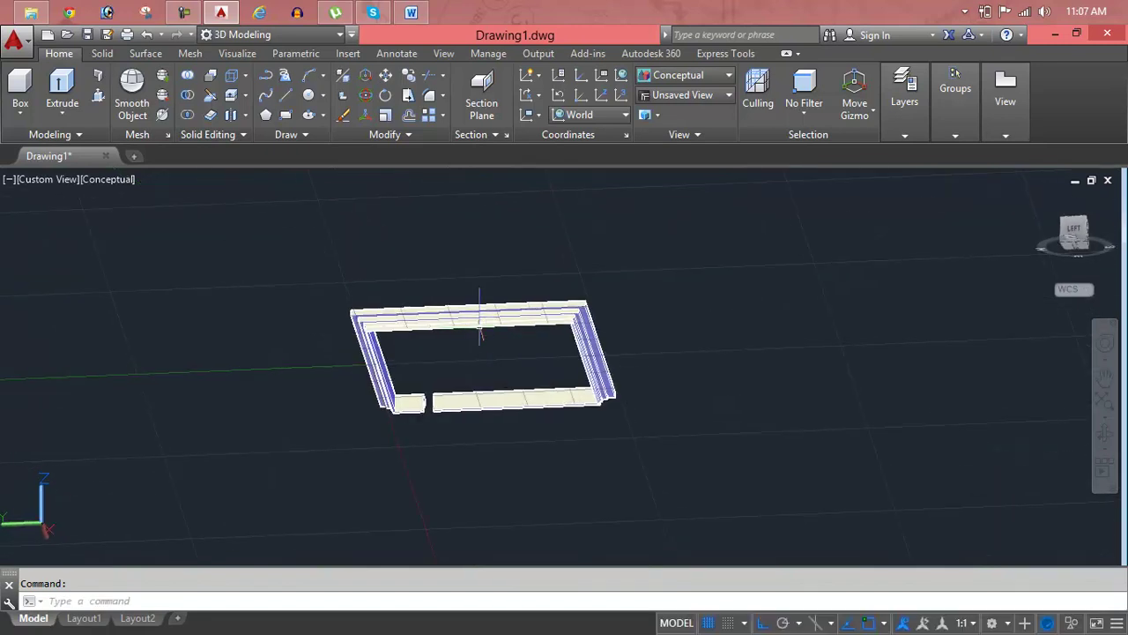
scroll(480, 327, "up", 3)
scroll(499, 281, "up", 5)
scroll(499, 278, "down", 3)
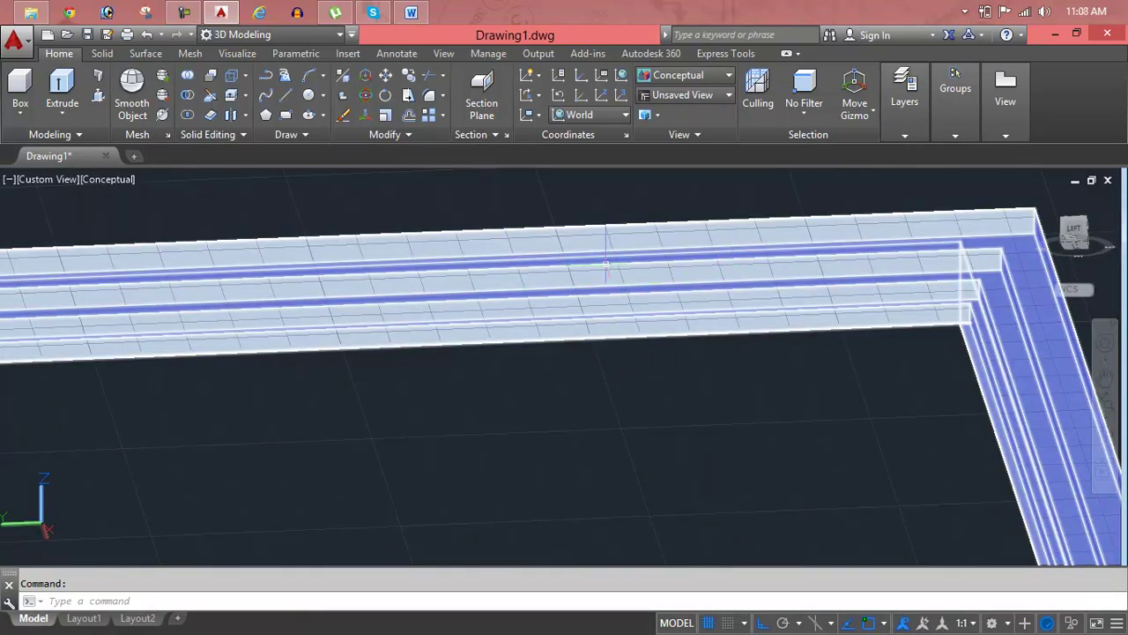
middle_click_drag(602, 298, 599, 298, "shift")
middle_click_drag(586, 455, 580, 383, "shift")
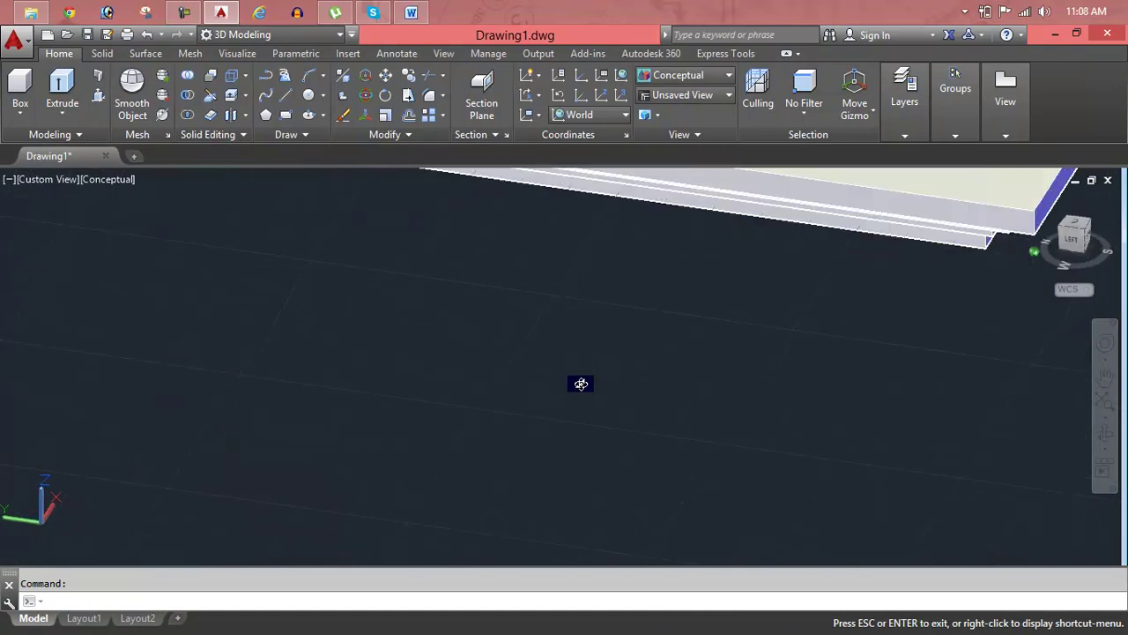
left_click_drag(1053, 252, 1071, 236)
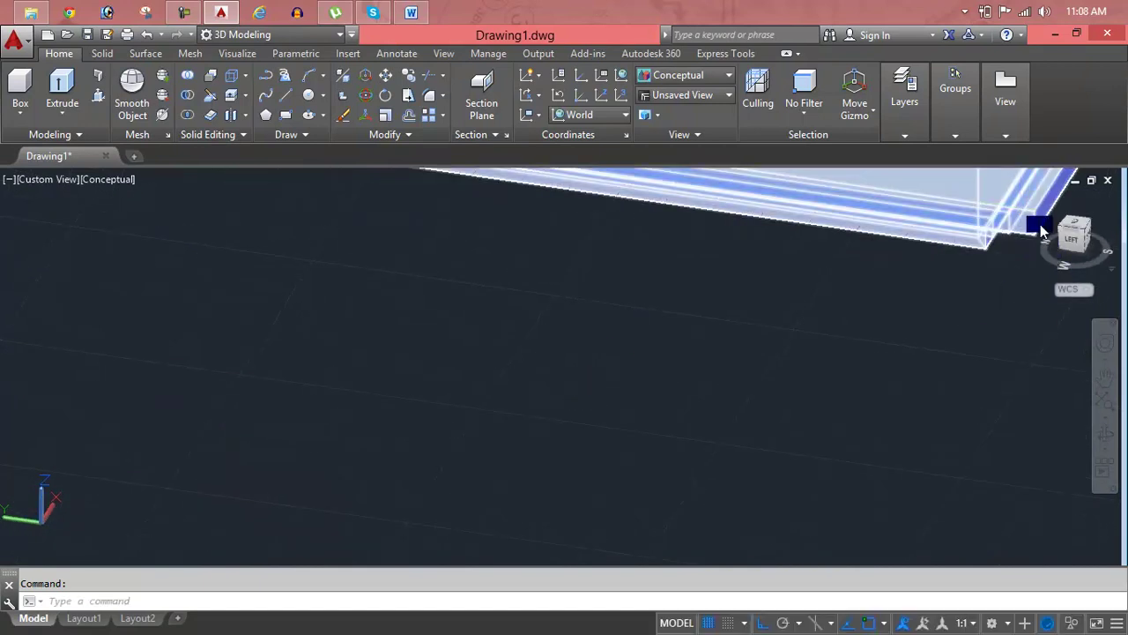
scroll(1040, 228, "down", 2)
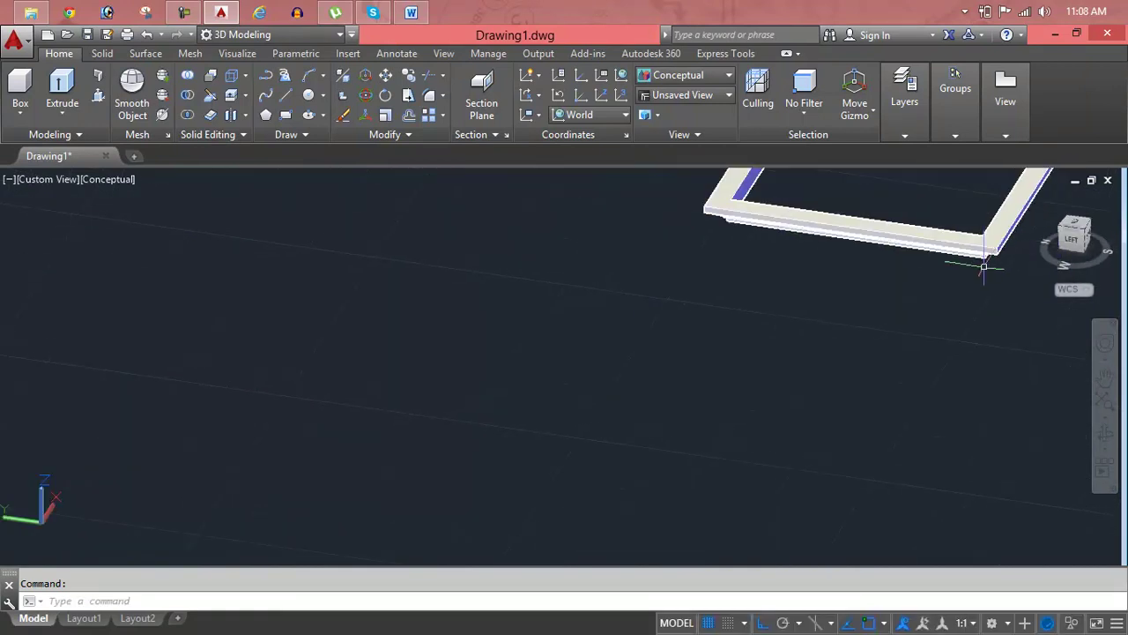
Return to the home view, then zoom and orbit in on the gap at the corner joint.
left_click(1043, 201)
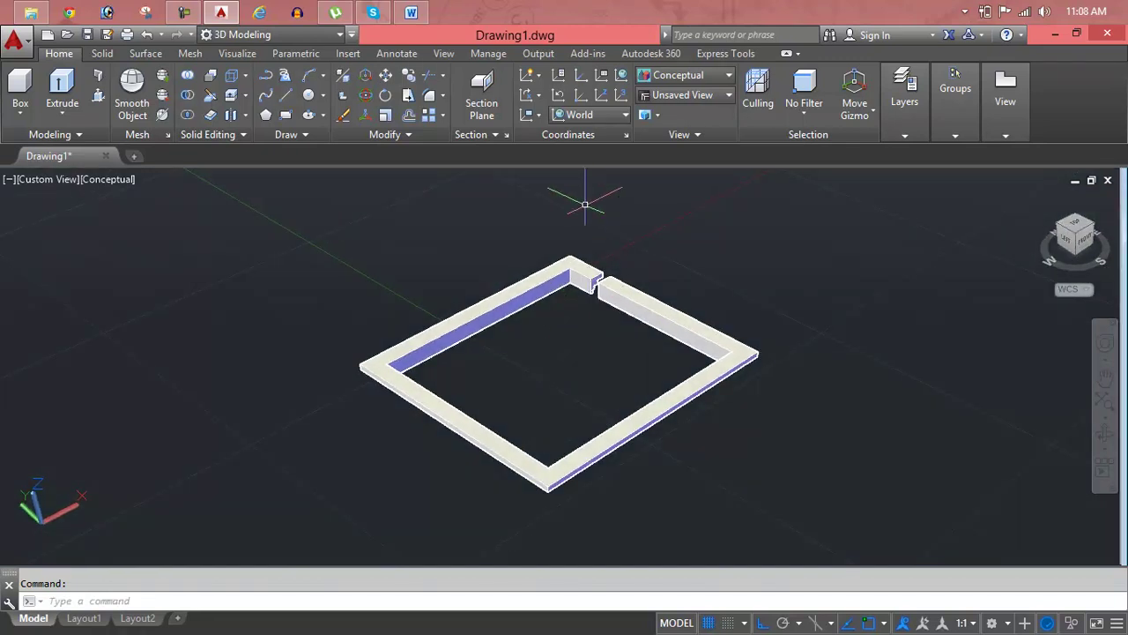
scroll(581, 275, "up", 2)
scroll(579, 282, "up", 3)
middle_click_drag(623, 237, 541, 539)
scroll(605, 352, "up", 2)
scroll(605, 351, "up", 1)
scroll(605, 348, "up", 1)
middle_click_drag(605, 348, 514, 405, "shift")
middle_click_drag(604, 252, 608, 252, "shift")
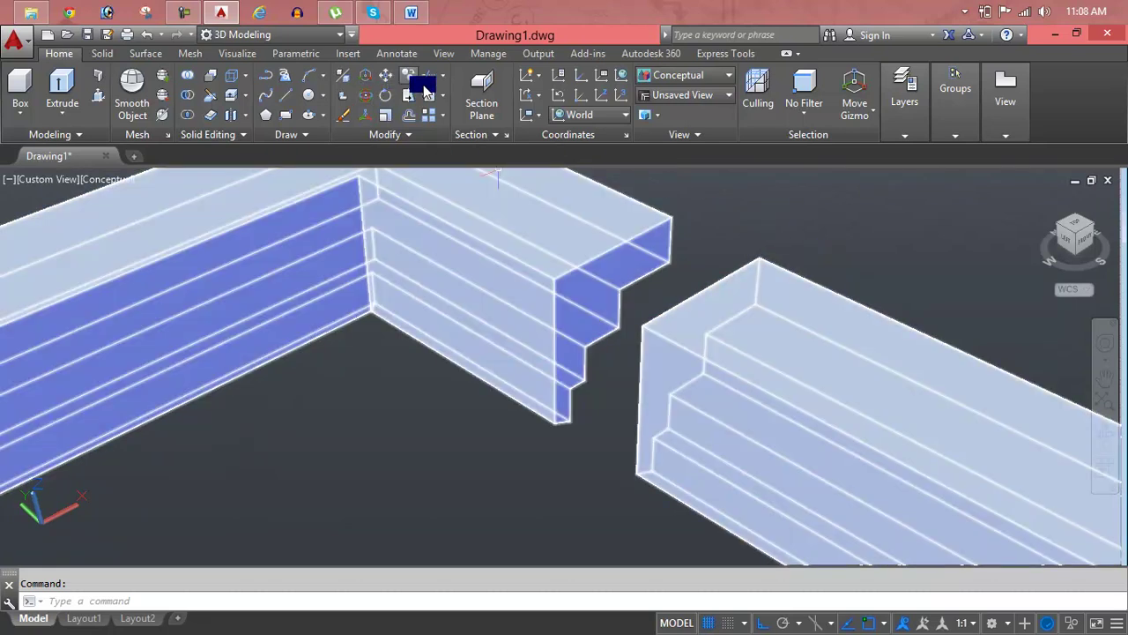
Extrude the wall piece's stepped end face to the other wall with zero taper, closing the gap.
left_click(247, 92)
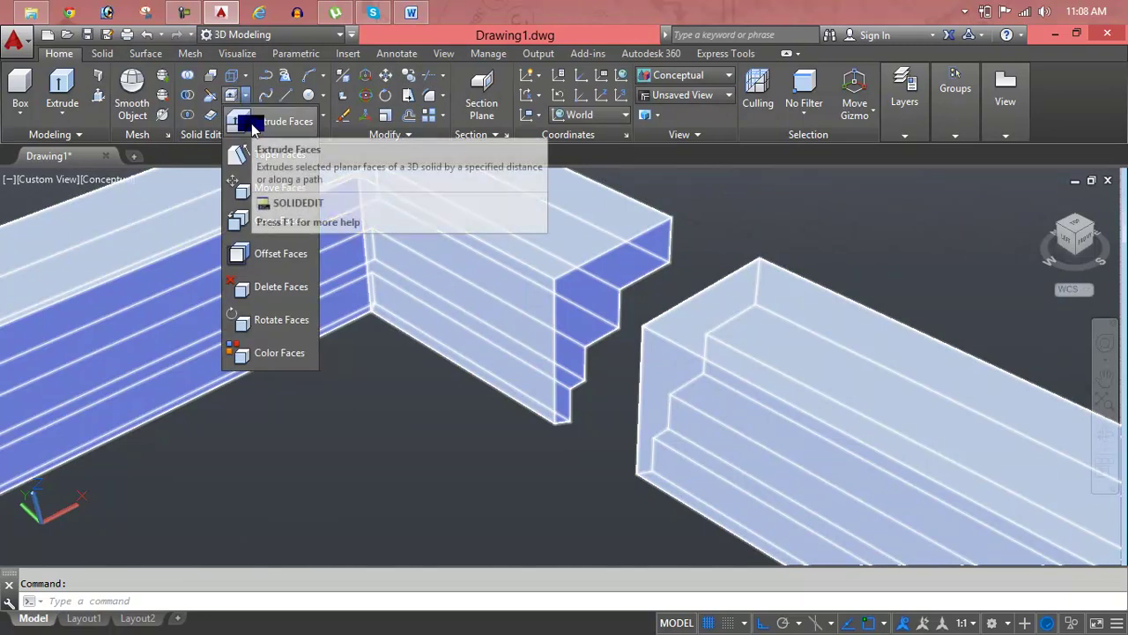
left_click(252, 124)
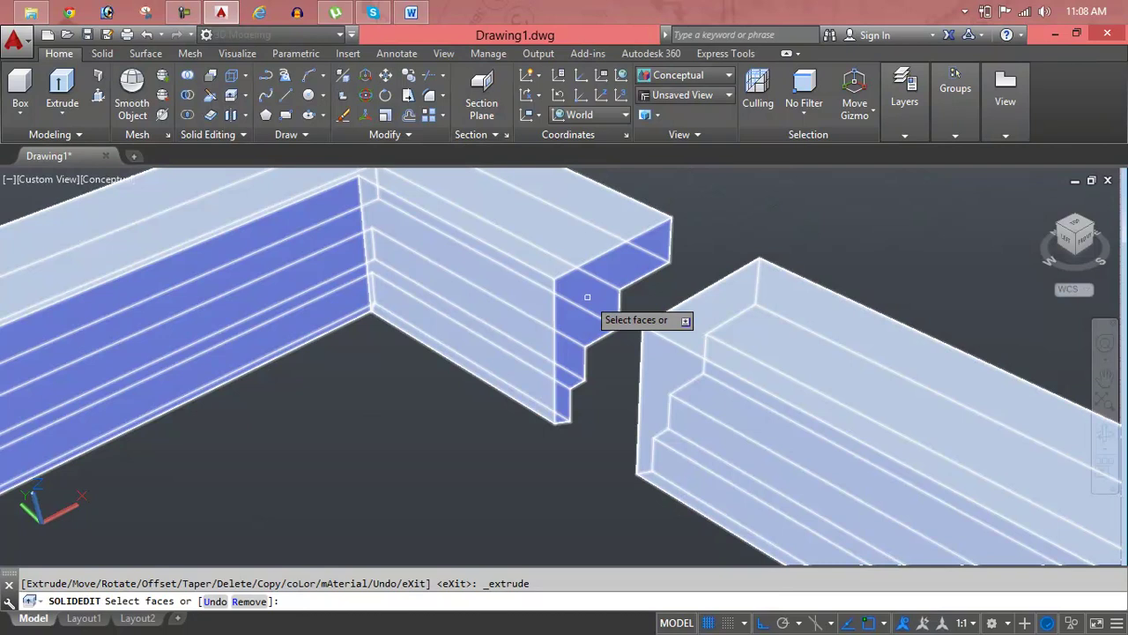
left_click(587, 298)
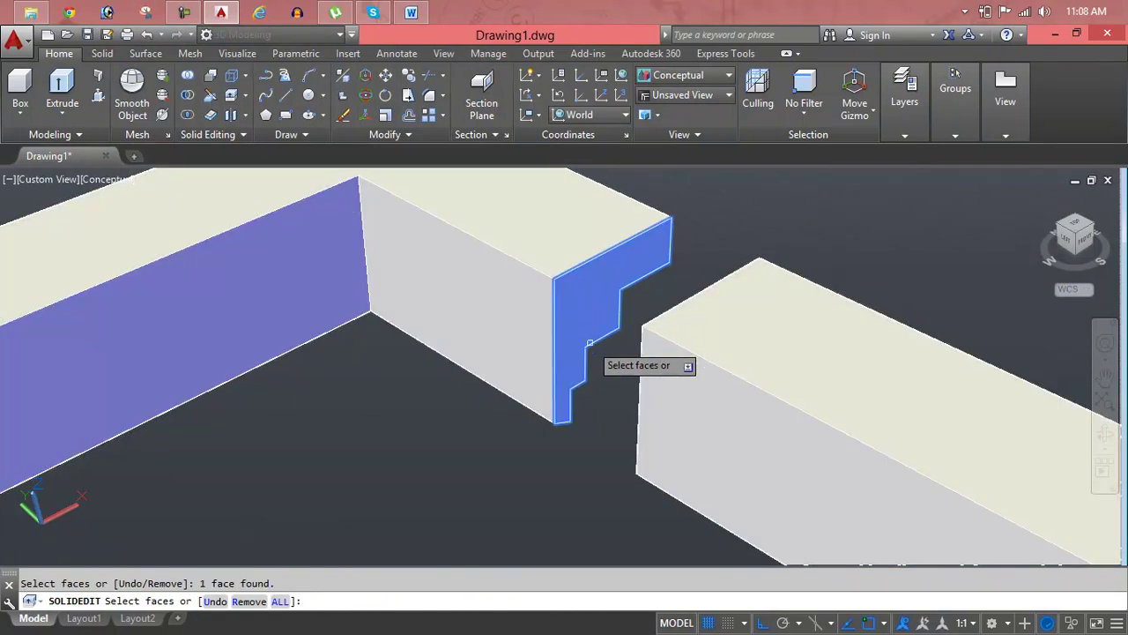
key("Return")
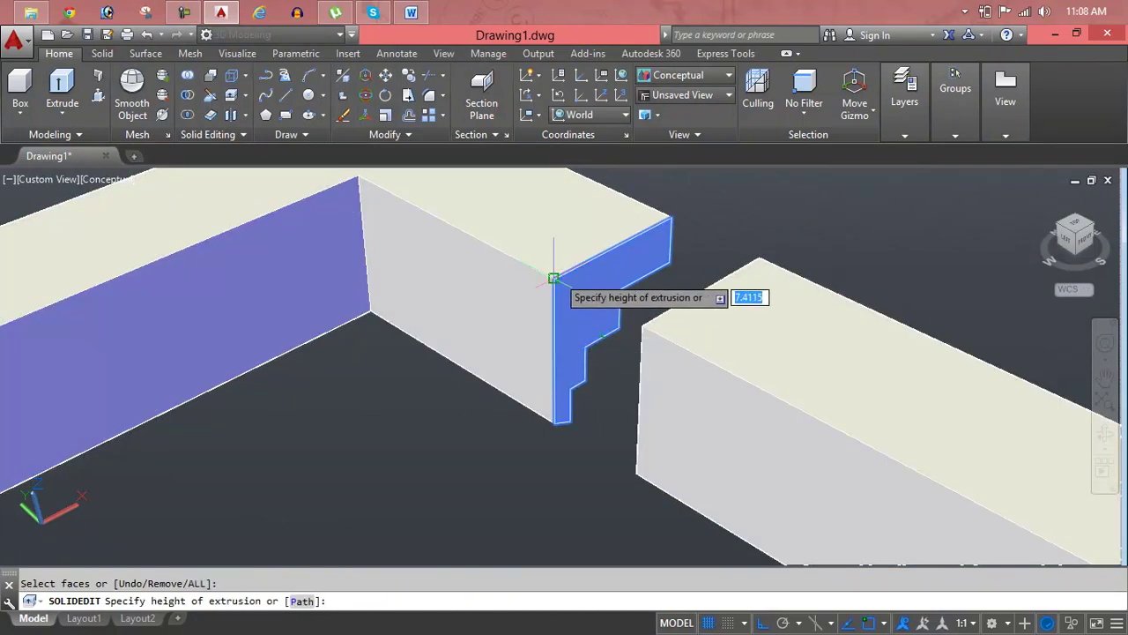
left_click(553, 279)
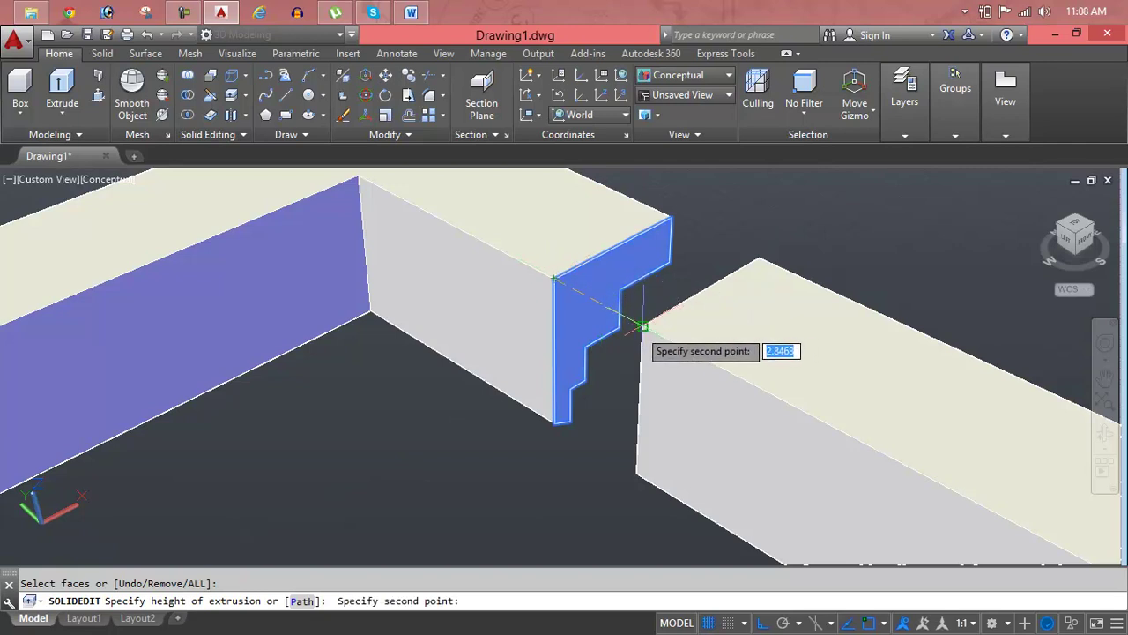
left_click(643, 326)
key("Return")
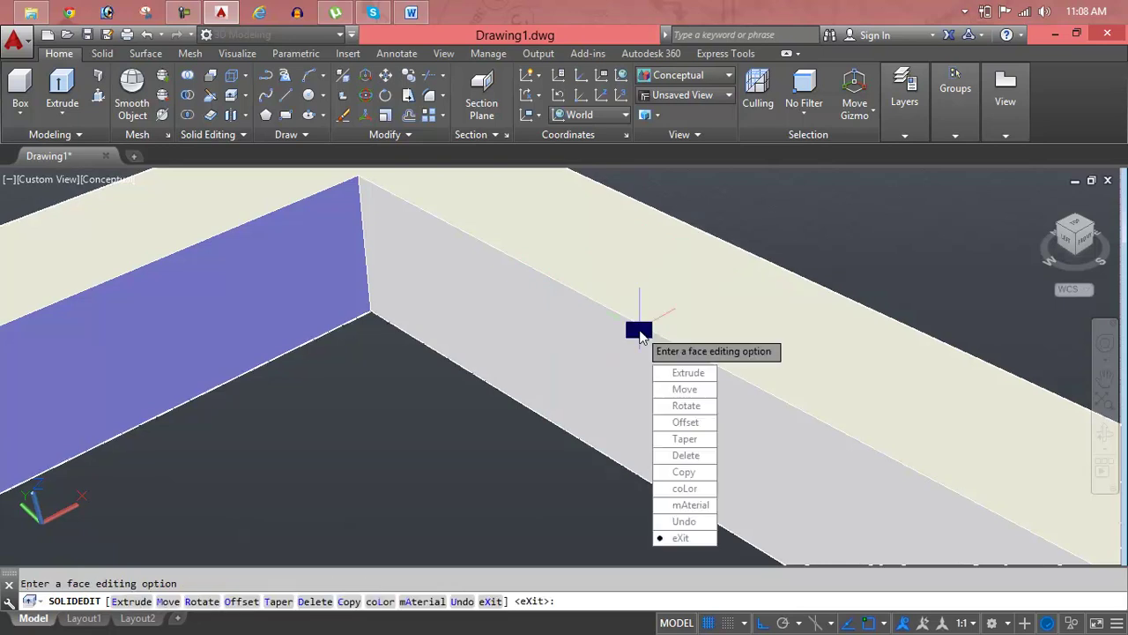
key("Return")
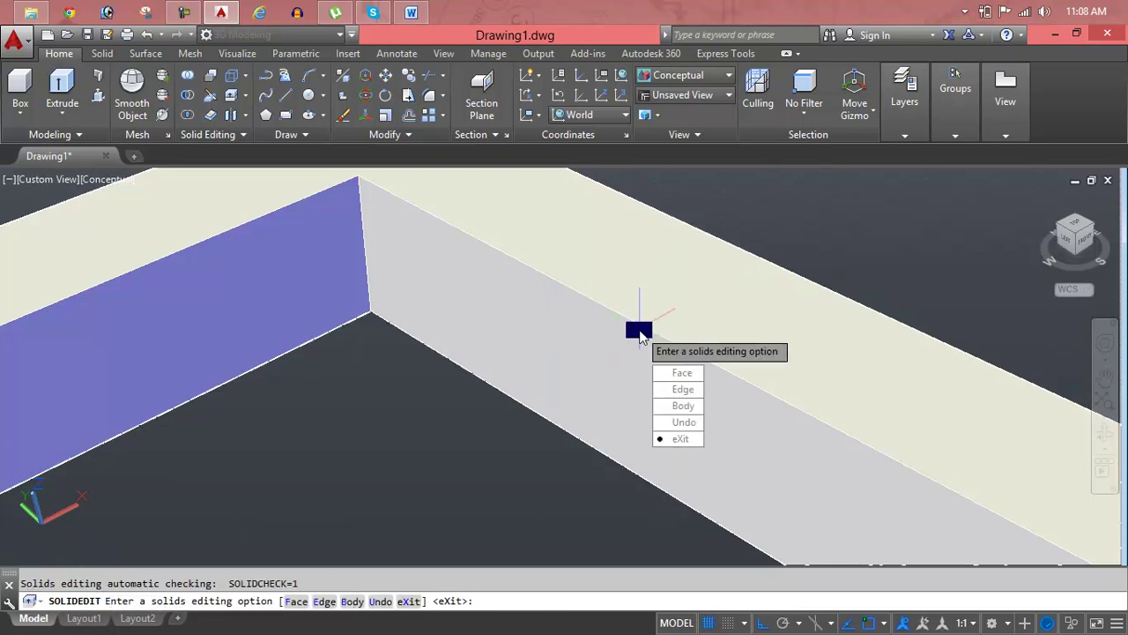
key("Escape")
key("Escape")
Zoom out to review the closed frame and pan to an empty drawing area.
scroll(640, 326, "down", 1)
scroll(640, 326, "down", 2)
scroll(640, 326, "down", 2)
scroll(630, 307, "down", 1)
middle_click_drag(630, 307, 629, 262)
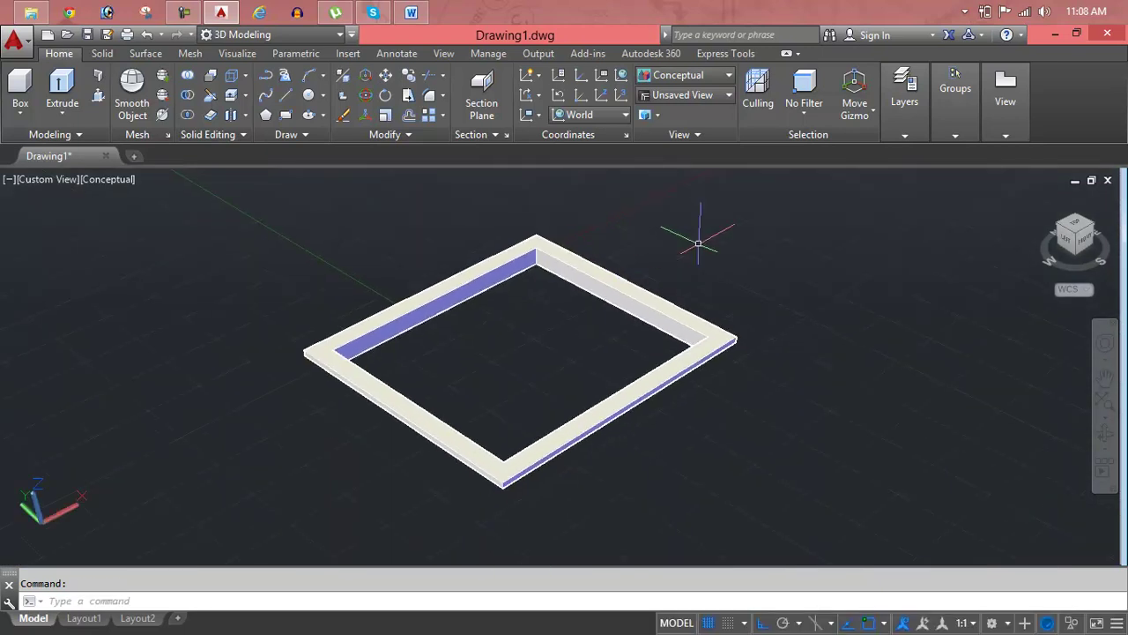
scroll(696, 242, "down", 2)
middle_click_drag(696, 242, 348, 297)
scroll(463, 299, "up", 2)
mouse_move(463, 299)
middle_mouse_down()
mouse_move(441, 325)
mouse_move(388, 335)
middle_mouse_up()
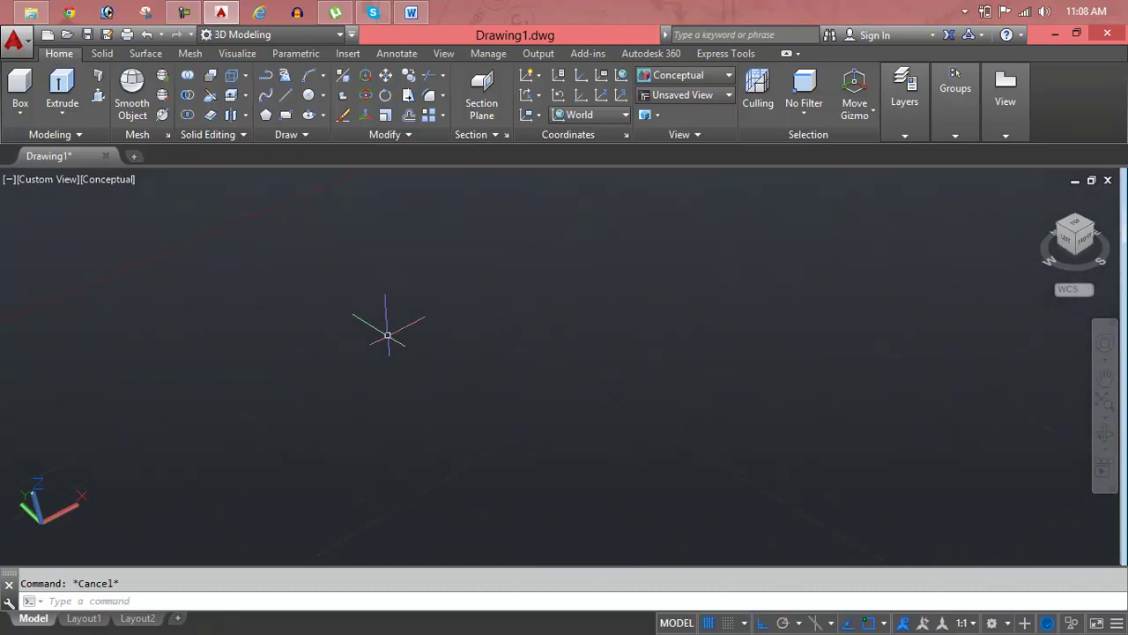
Draw a square with the REC command in the empty area.
type("rec")
key("Return")
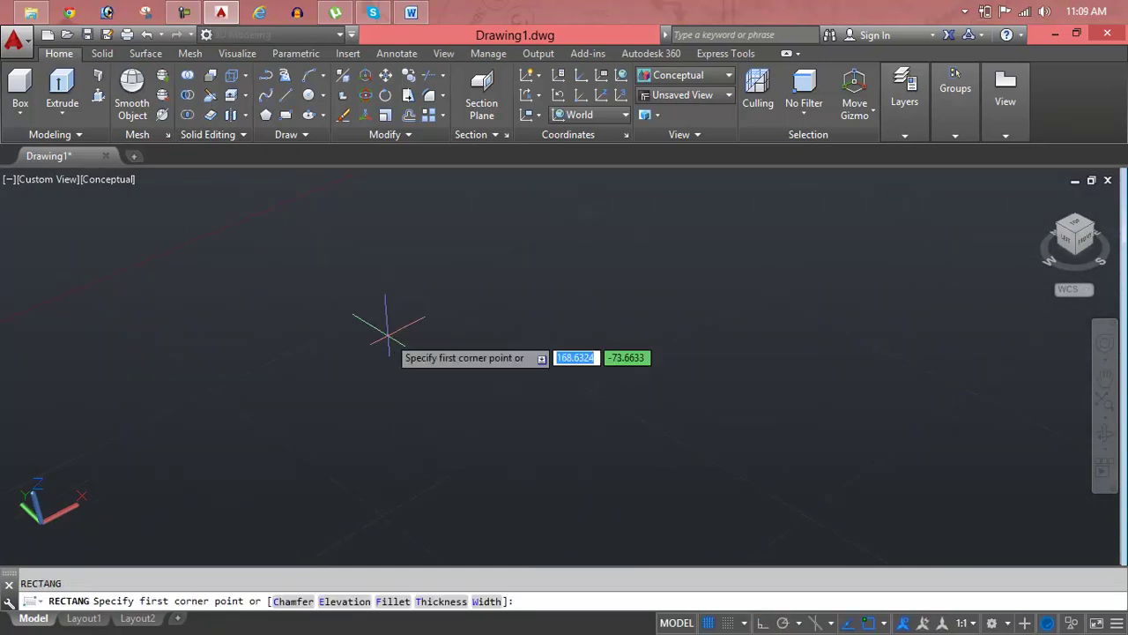
left_click(388, 336)
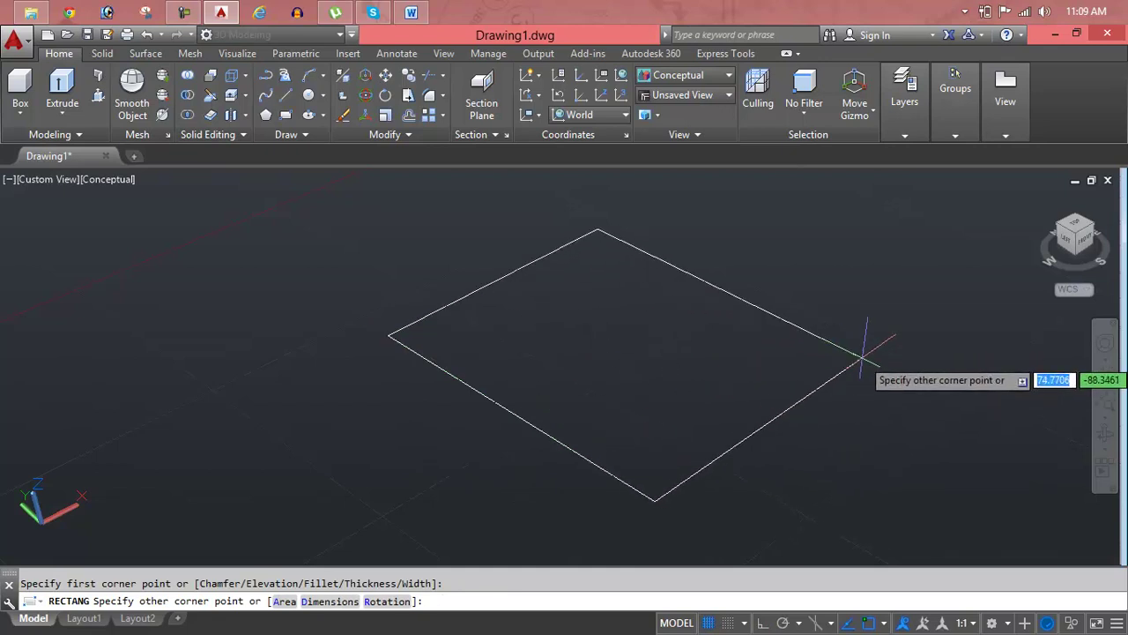
left_click(843, 339)
middle_click_drag(833, 340, 687, 373)
scroll(687, 371, "up", 2)
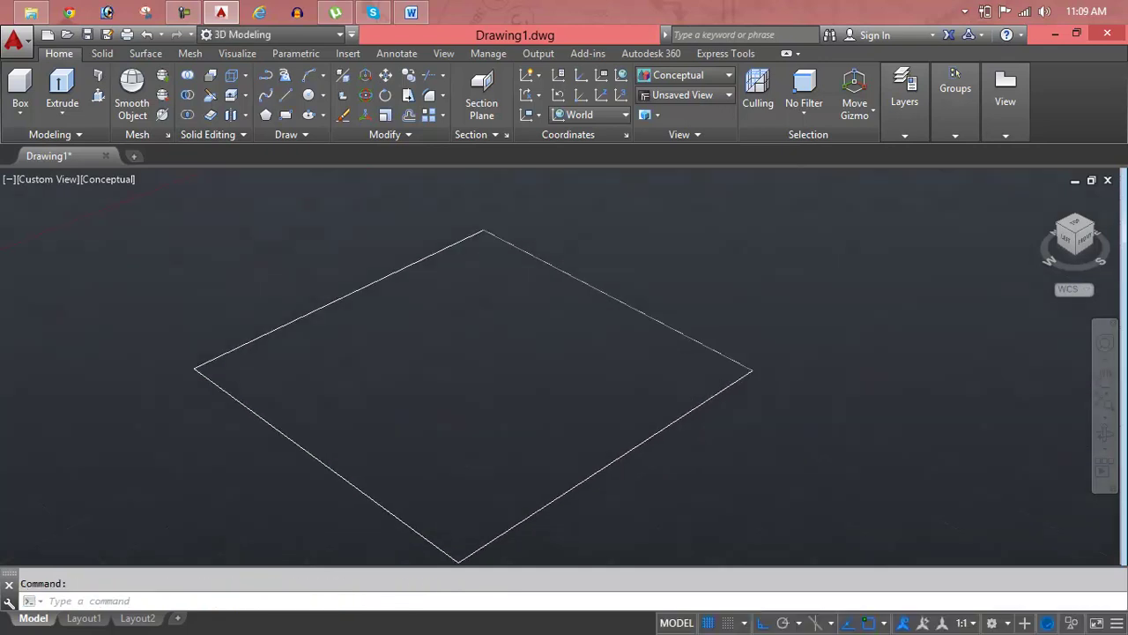
Extrude the square upward into a tall box solid.
left_click(62, 88)
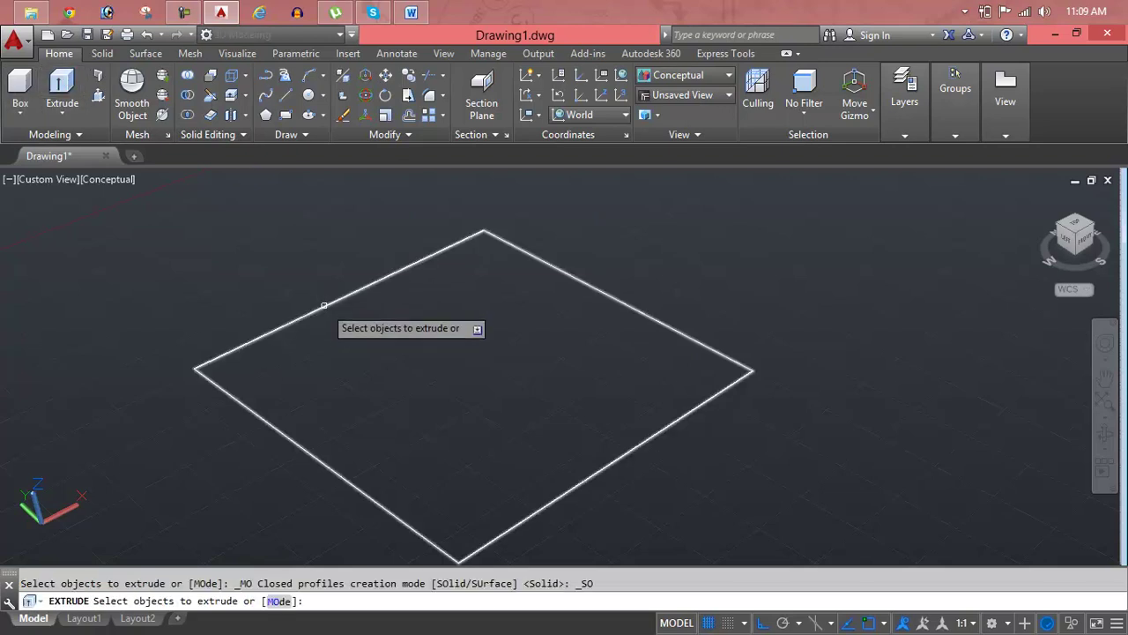
left_click(324, 302)
right_click(433, 355)
left_click(446, 369)
left_click(446, 369)
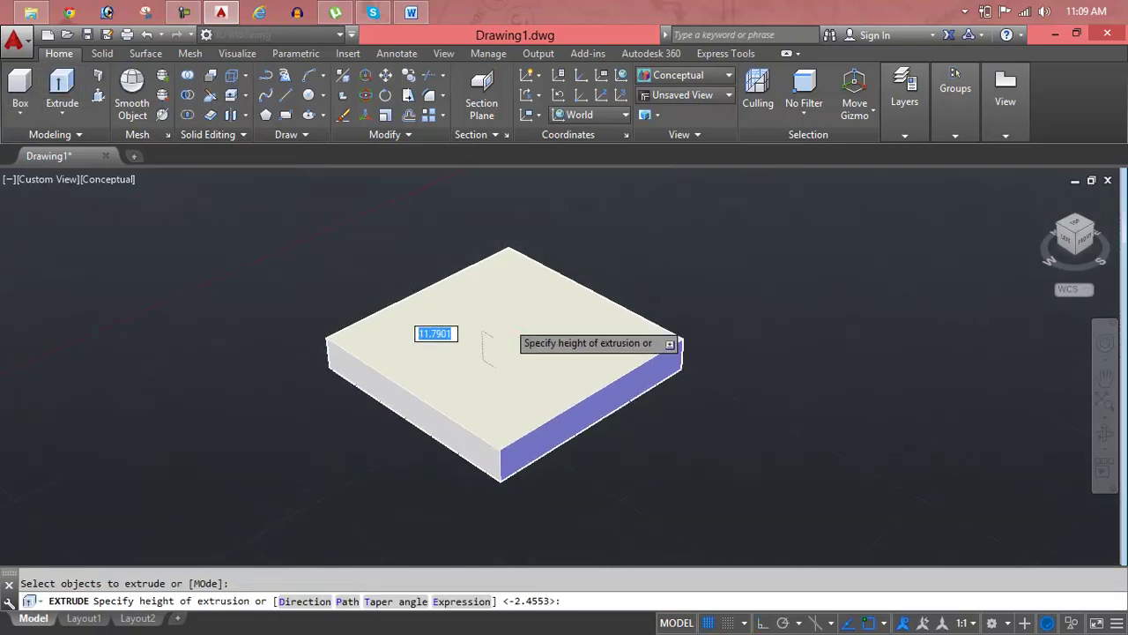
scroll(479, 403, "down", 3)
middle_click_drag(479, 402, 479, 433)
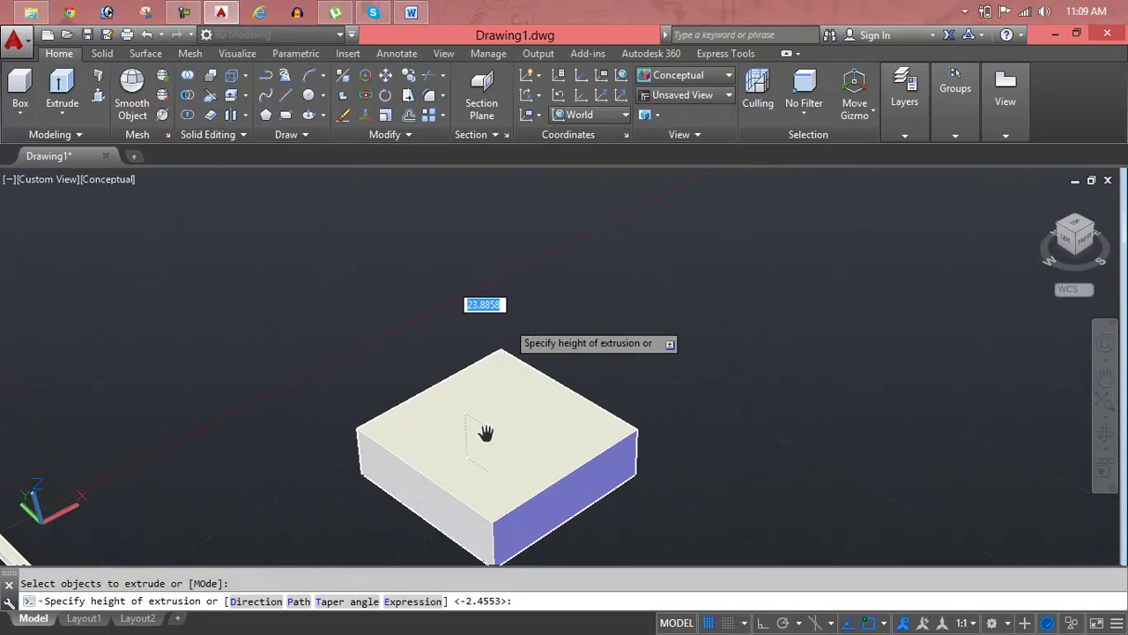
left_click(516, 311)
scroll(477, 359, "up", 1)
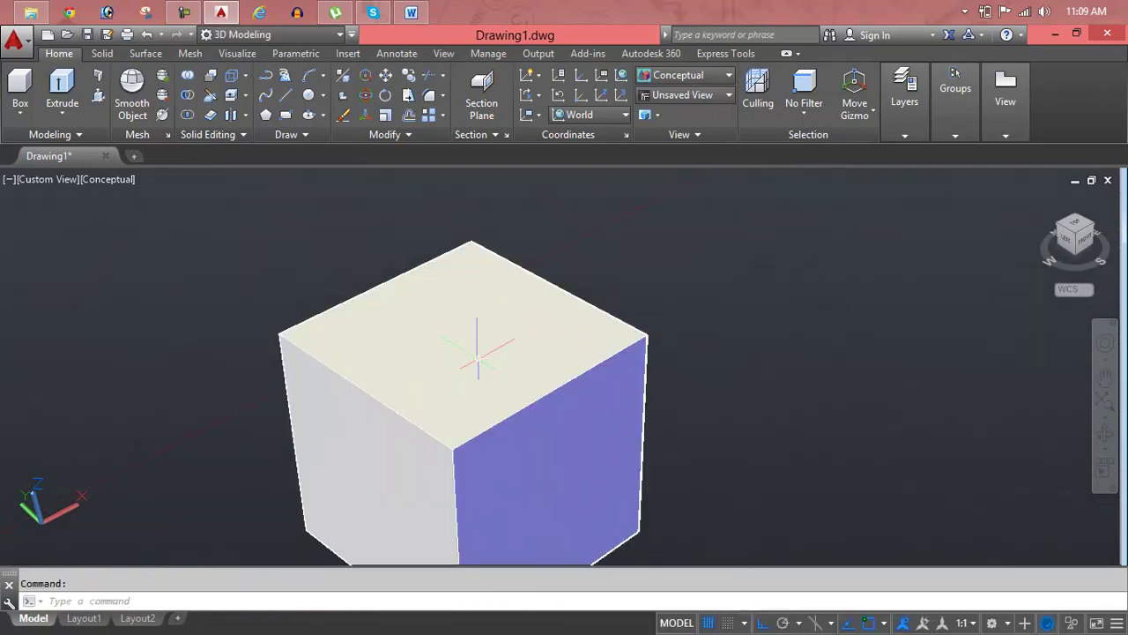
scroll(479, 353, "up", 1)
middle_click_drag(479, 353, 453, 375, "shift")
key("Escape")
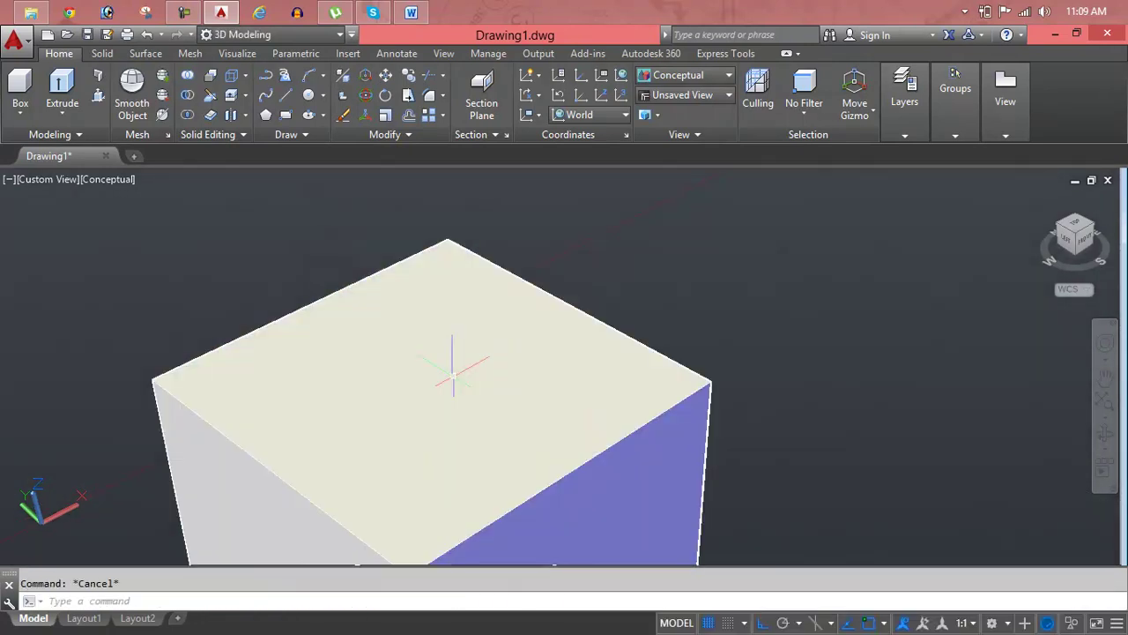
Draw a line across the box's top face from one edge to the opposite edge's midpoint.
type("l")
key("Return")
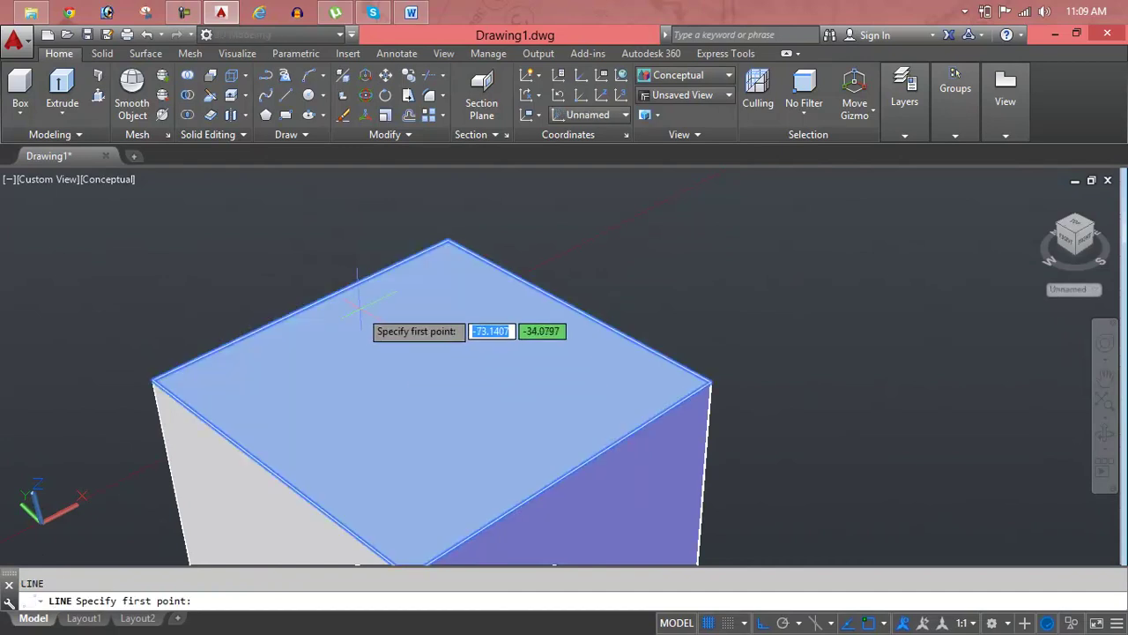
left_click(312, 306)
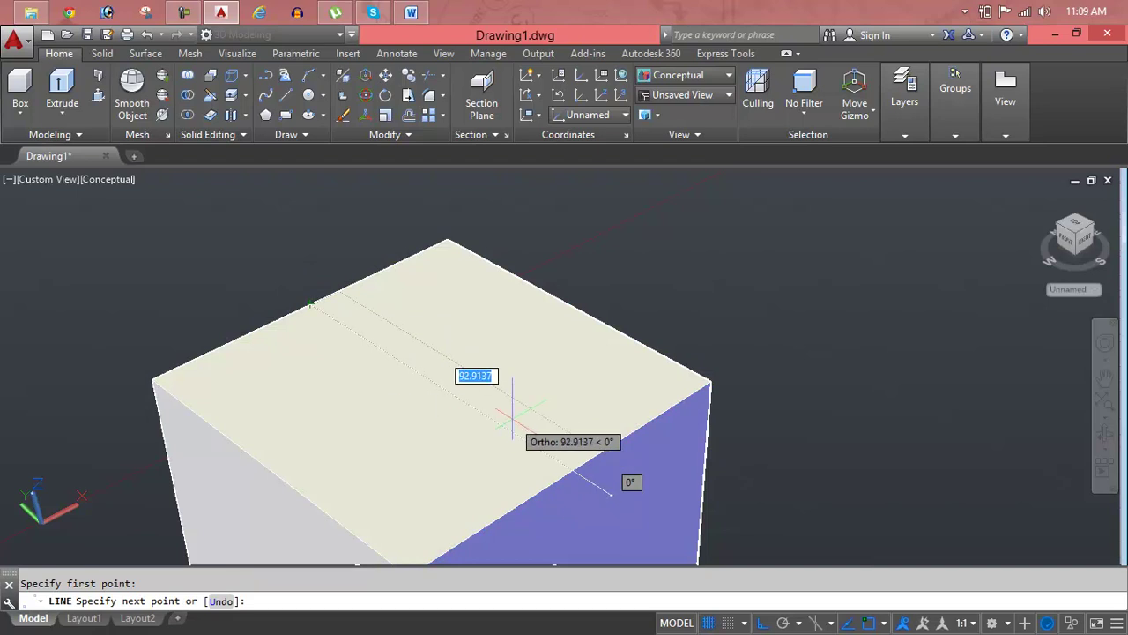
scroll(486, 388, "up", 2)
middle_click_drag(461, 406, 438, 360)
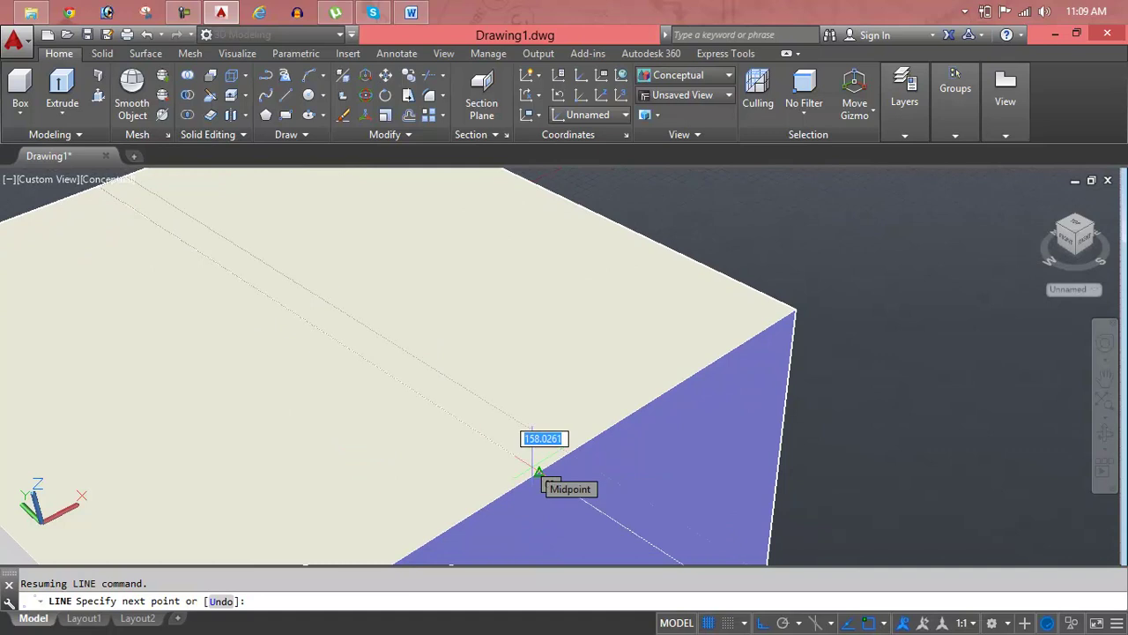
left_click(535, 470)
key("Return")
scroll(456, 398, "down", 2)
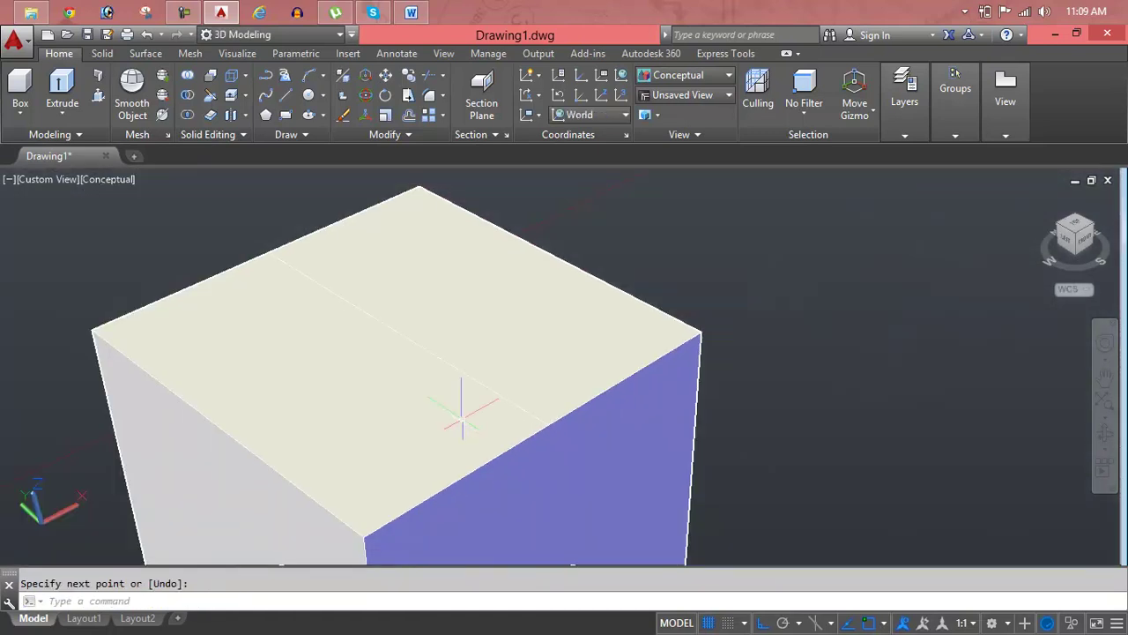
key("Return")
key("Return")
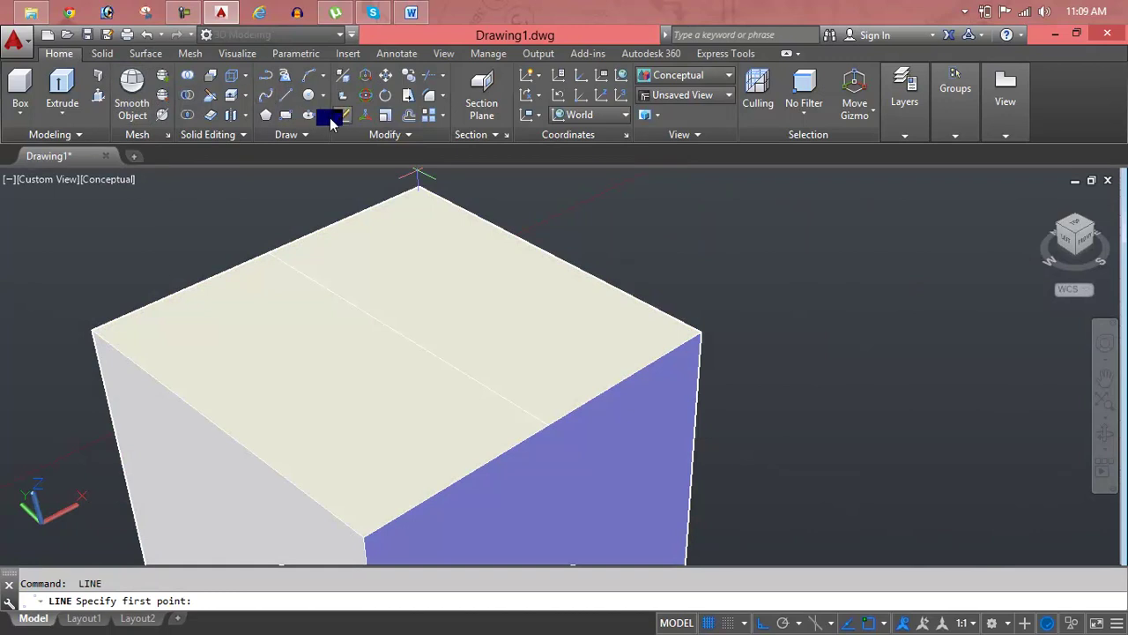
left_click(247, 100)
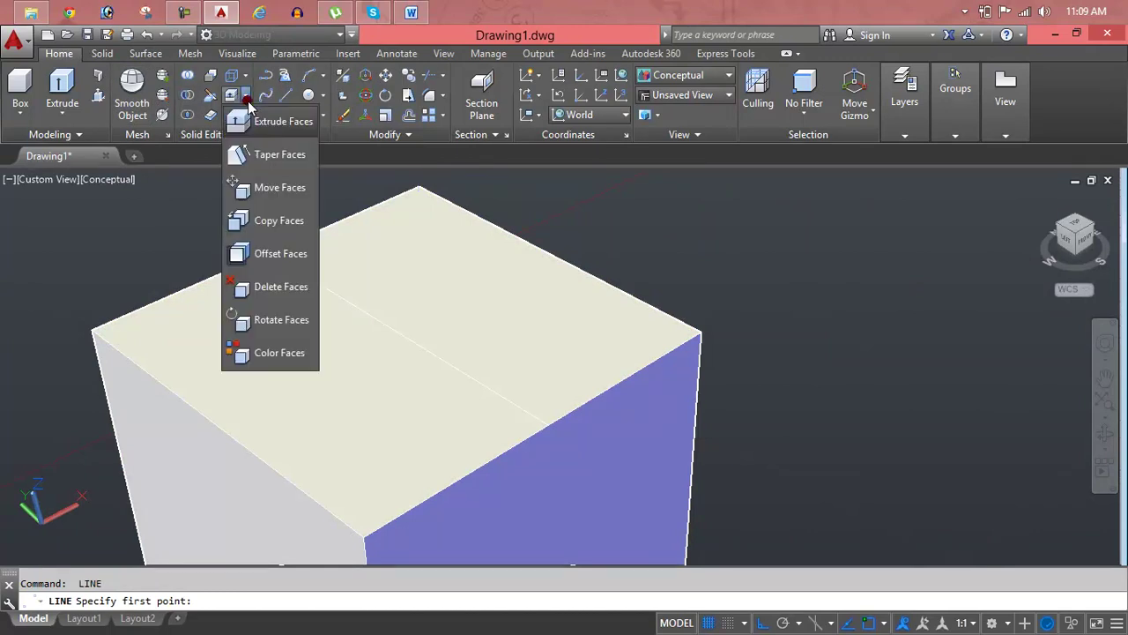
left_click(262, 121)
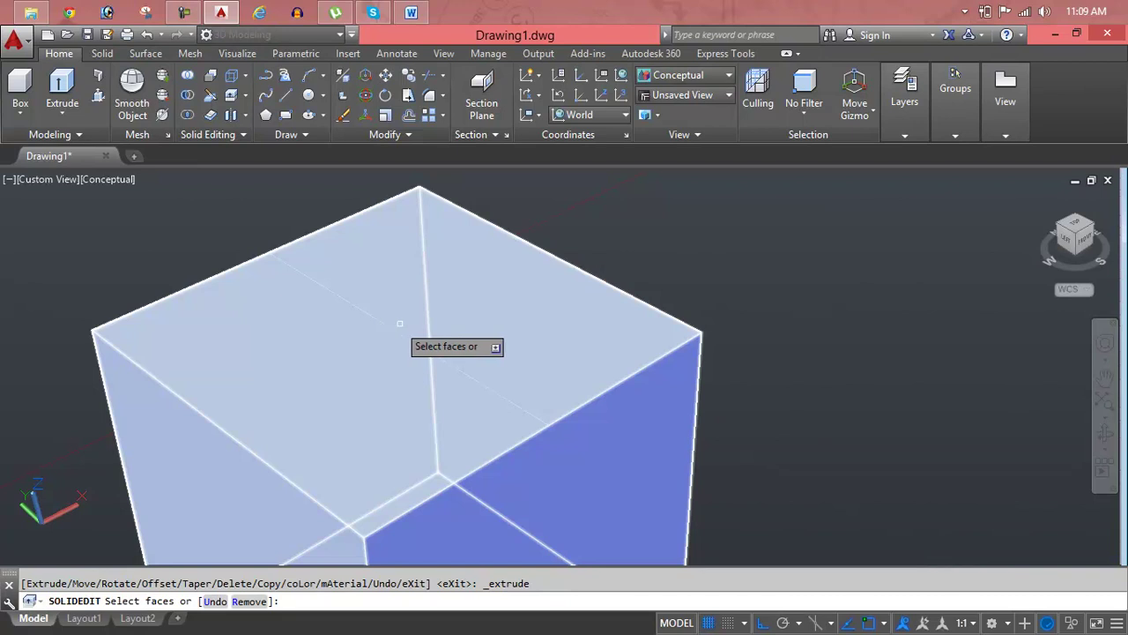
key("Escape")
scroll(549, 257, "down", 3)
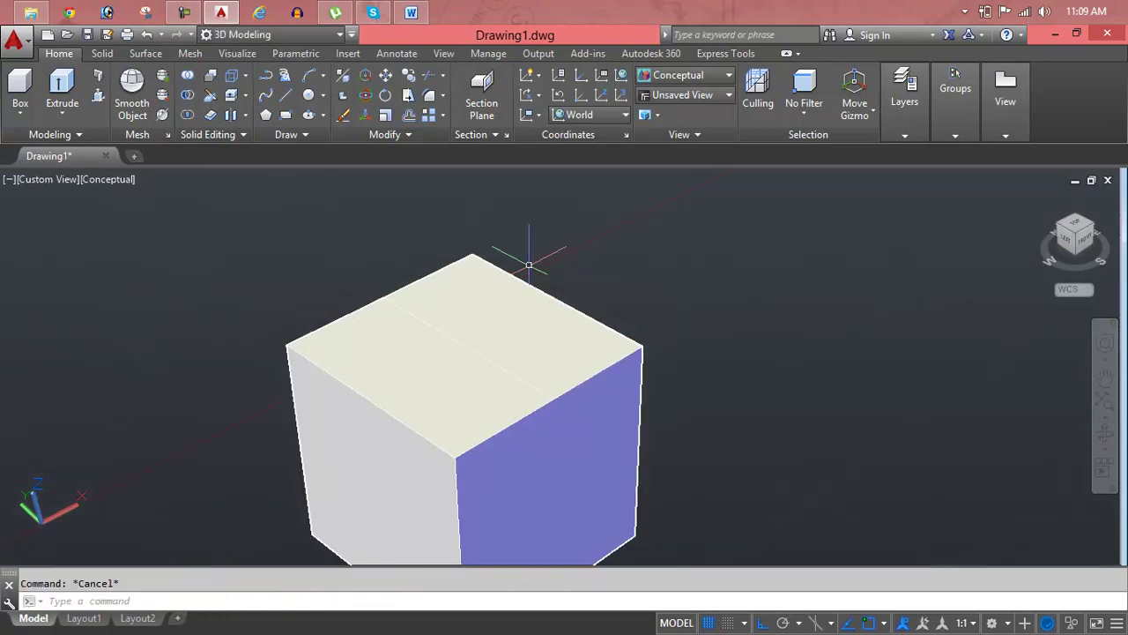
left_click(689, 98)
Switch the visual style to Wireframe.
left_click(688, 83)
left_click(689, 83)
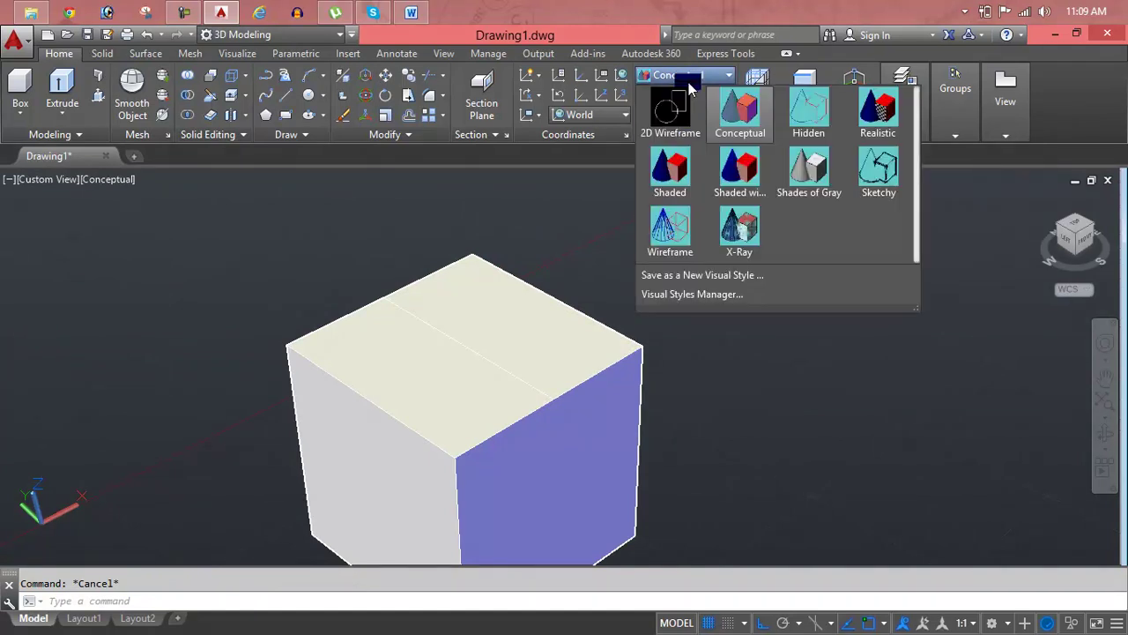
left_click(682, 121)
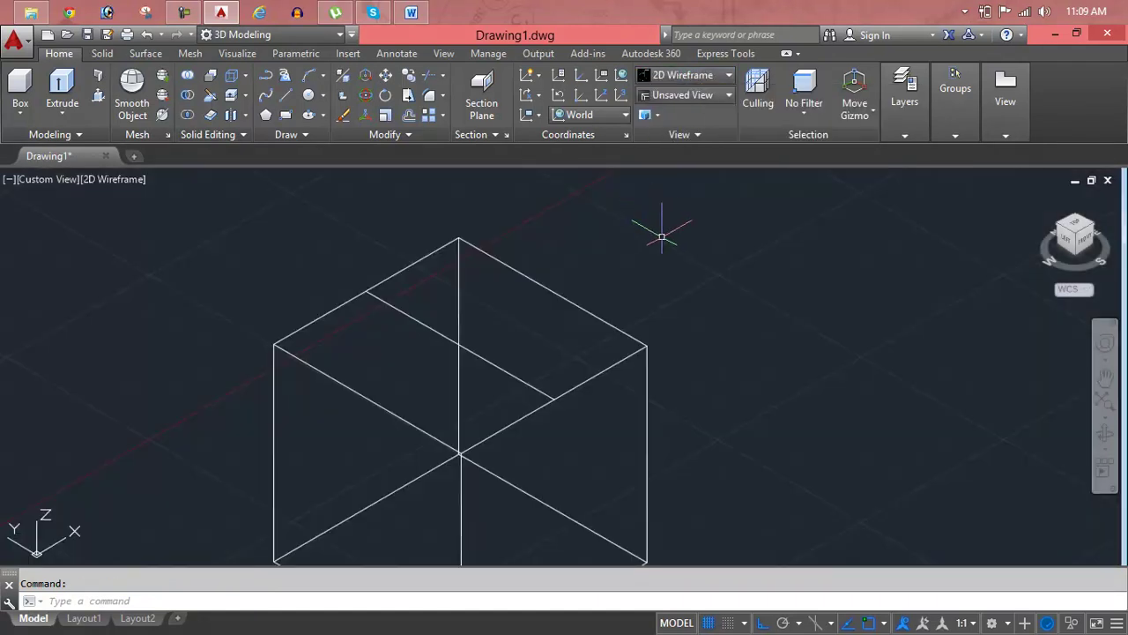
Check the line on the box's top face, then reveal the Solid Editing edge tools.
scroll(544, 292, "down", 2)
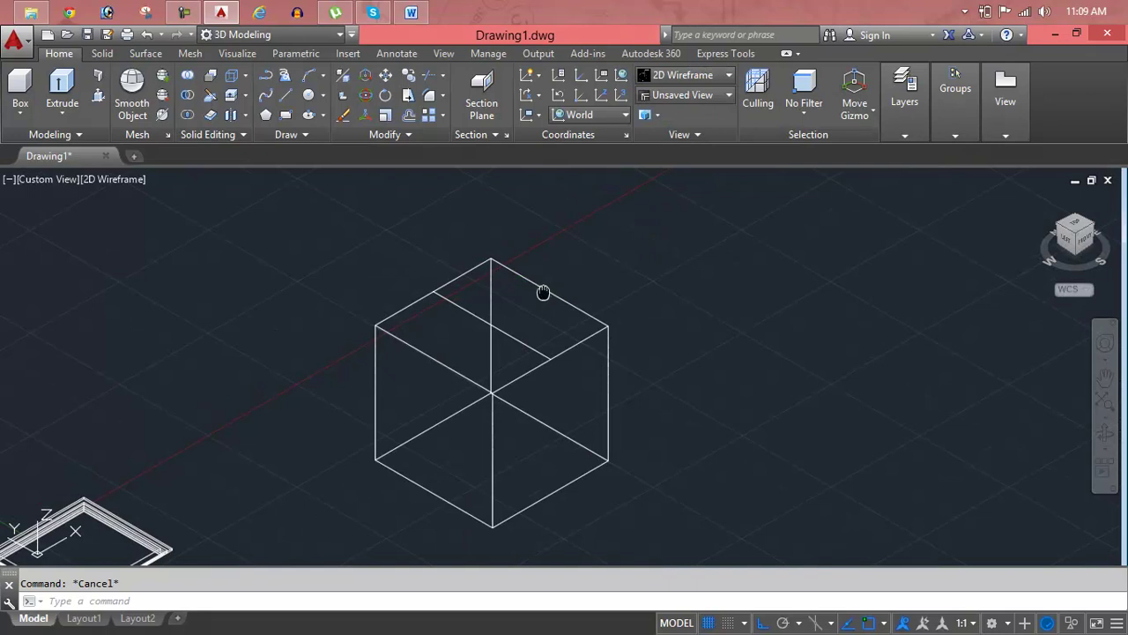
middle_click_drag(543, 292, 494, 303)
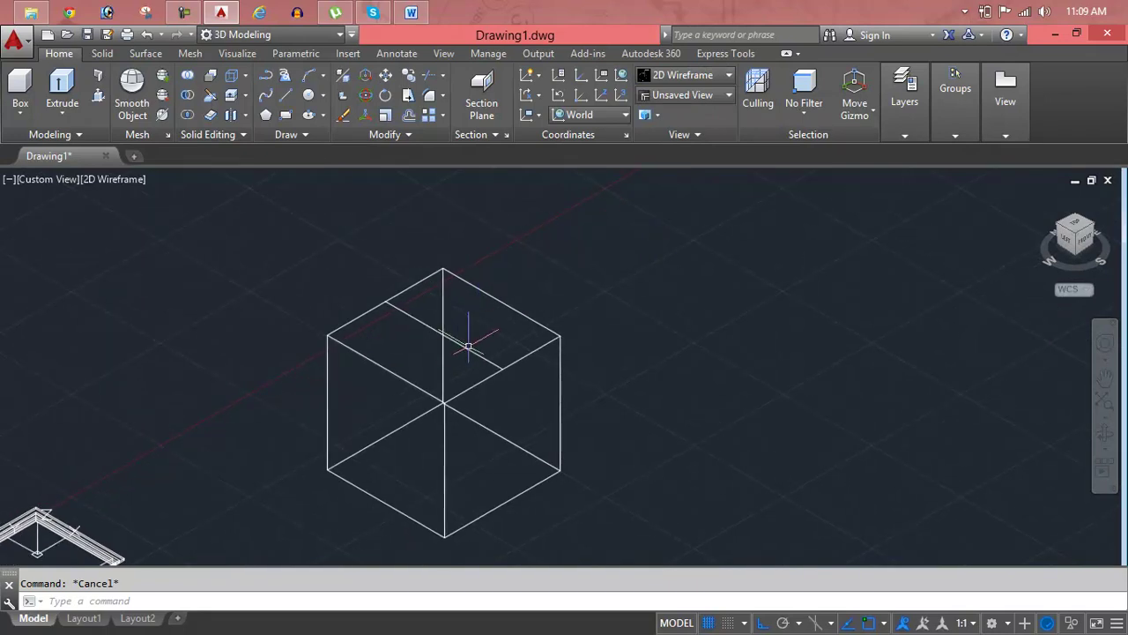
left_click(460, 345)
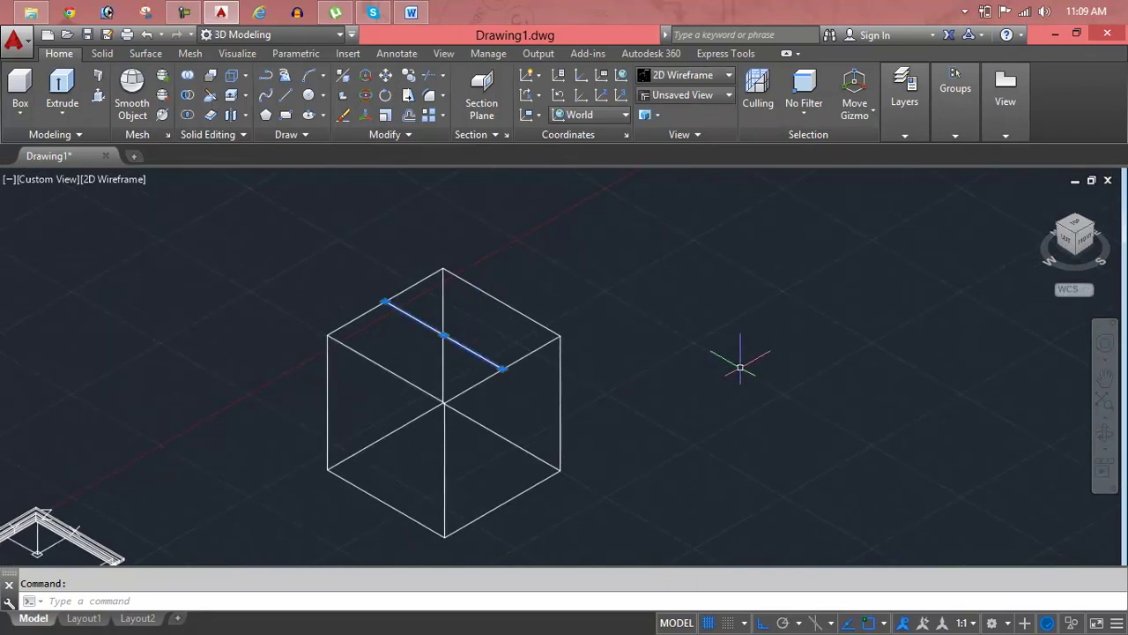
key("Escape")
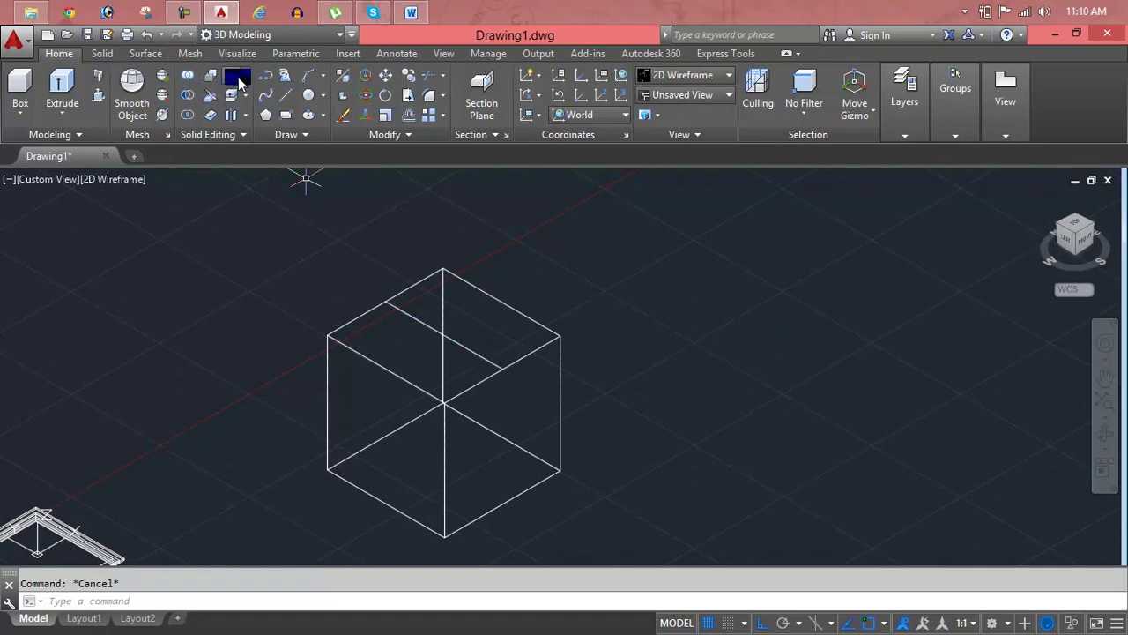
left_click(247, 80)
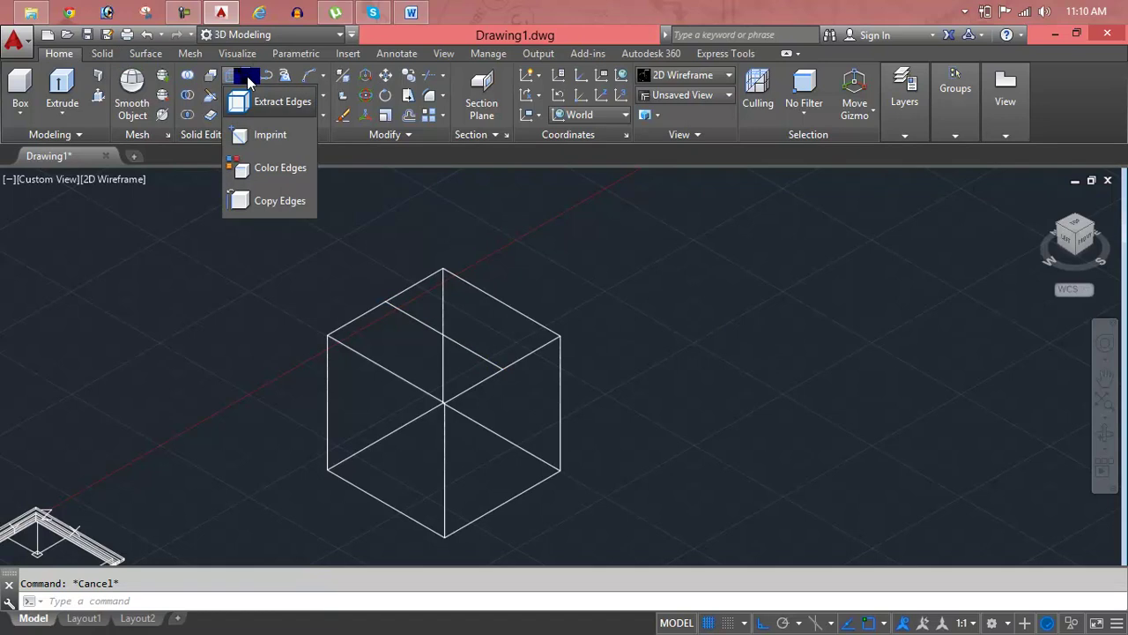
Imprint the midpoint line onto the box's top face, deleting the source line.
left_click(251, 134)
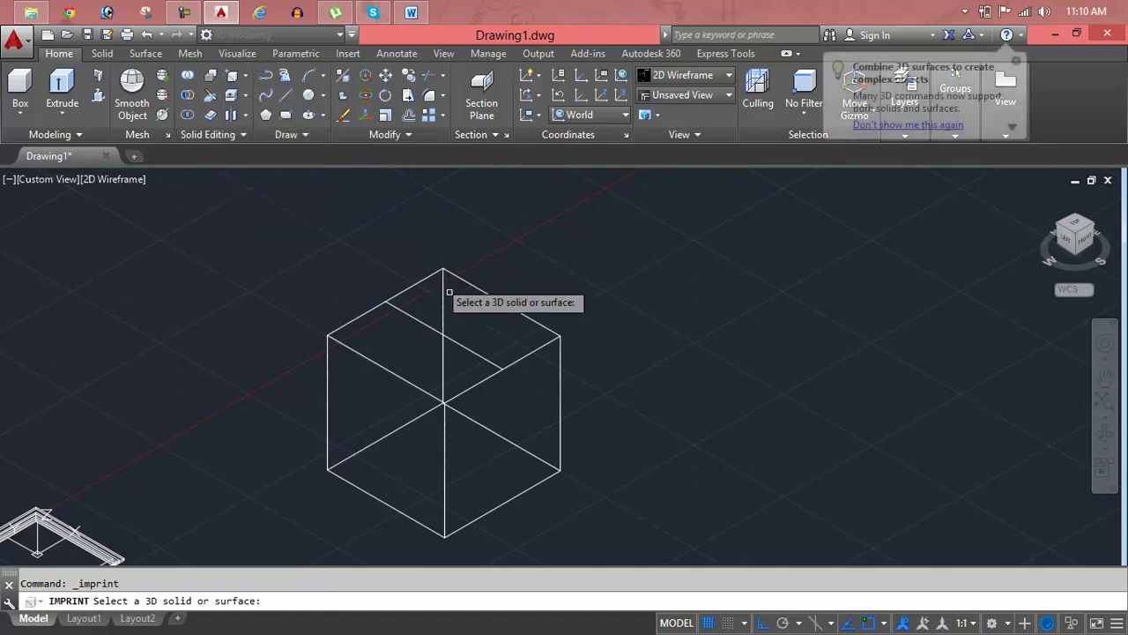
left_click(547, 329)
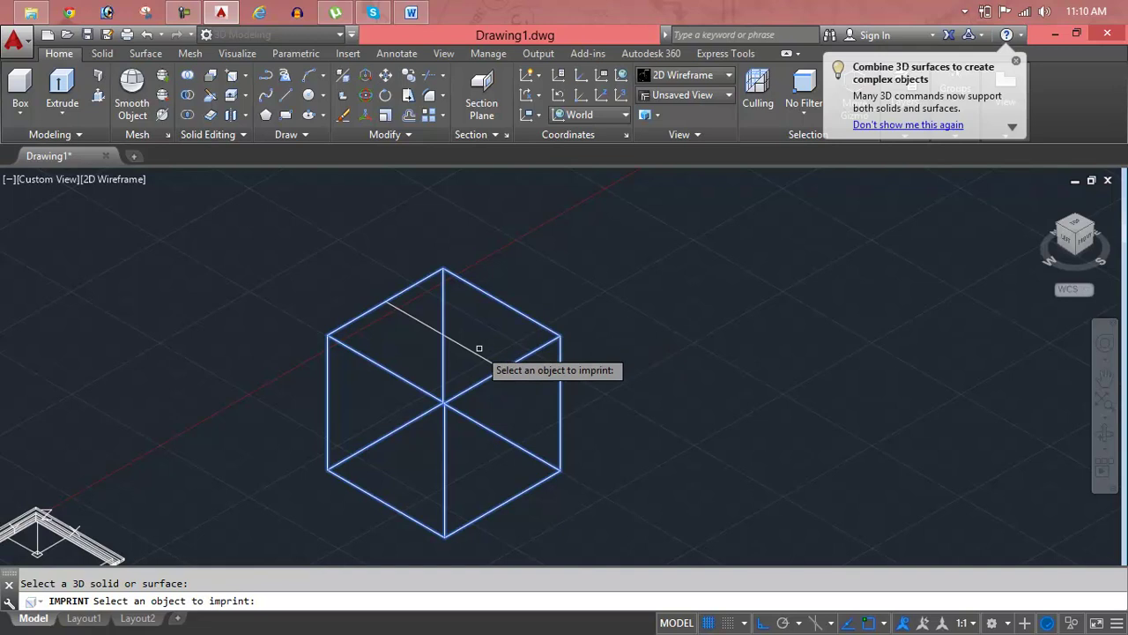
scroll(476, 348, "up", 4)
scroll(468, 352, "up", 2)
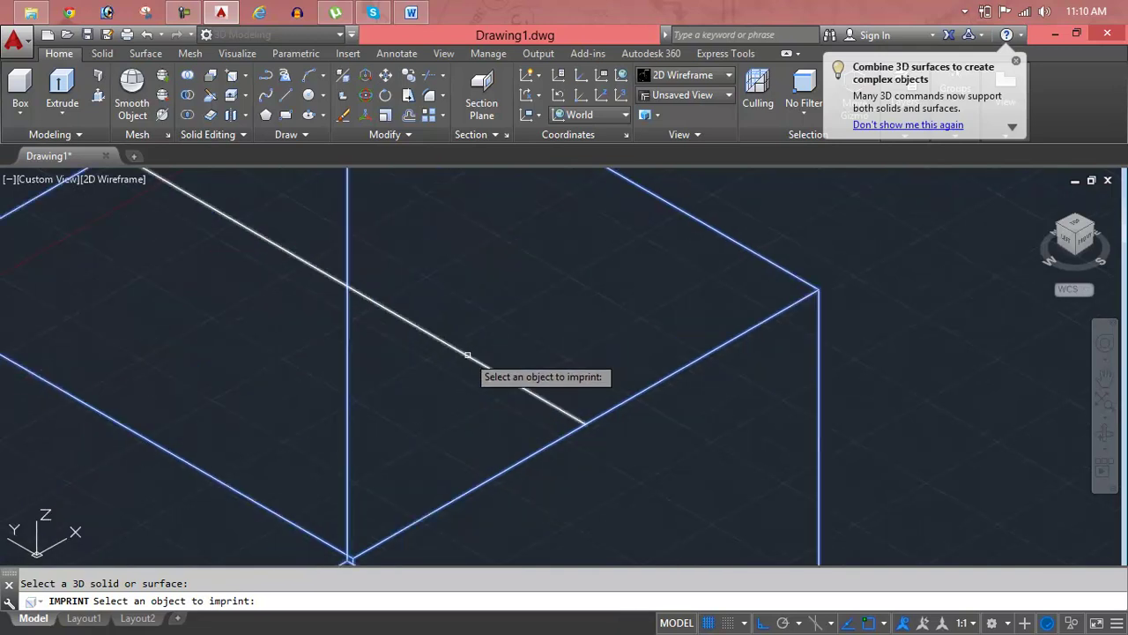
left_click(469, 354)
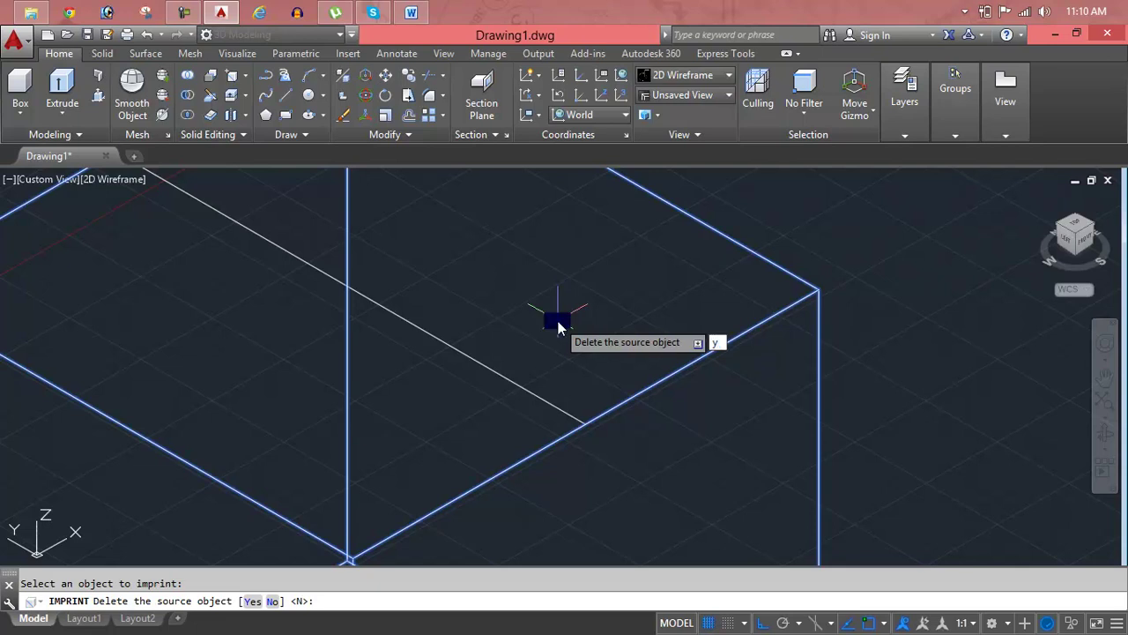
key("Return")
scroll(548, 362, "down", 4)
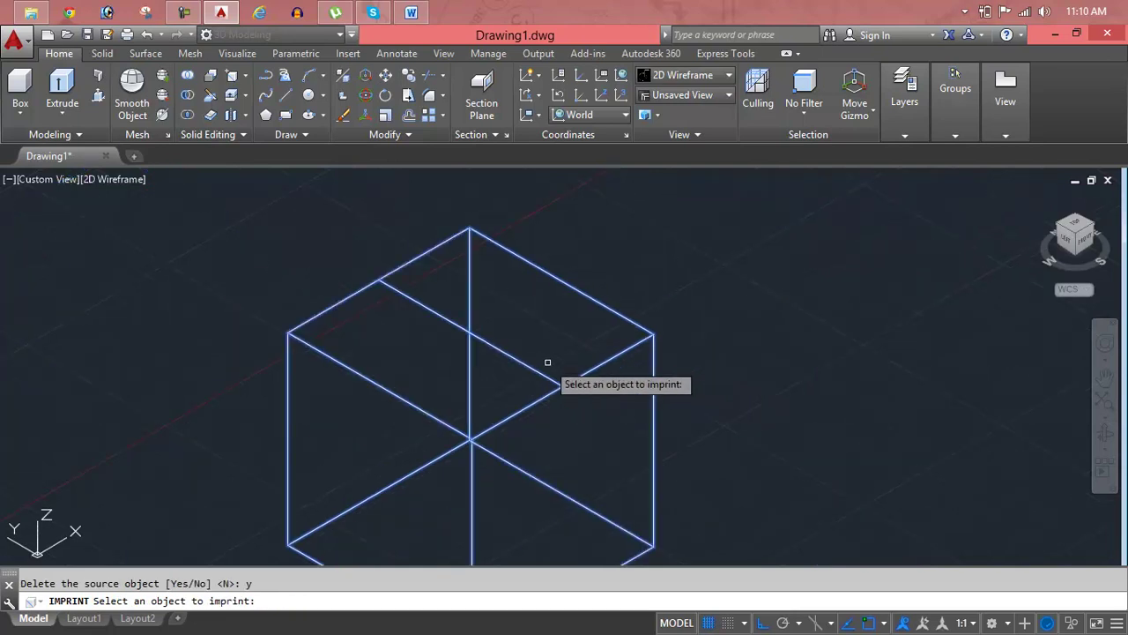
key("Escape")
scroll(541, 362, "down", 2)
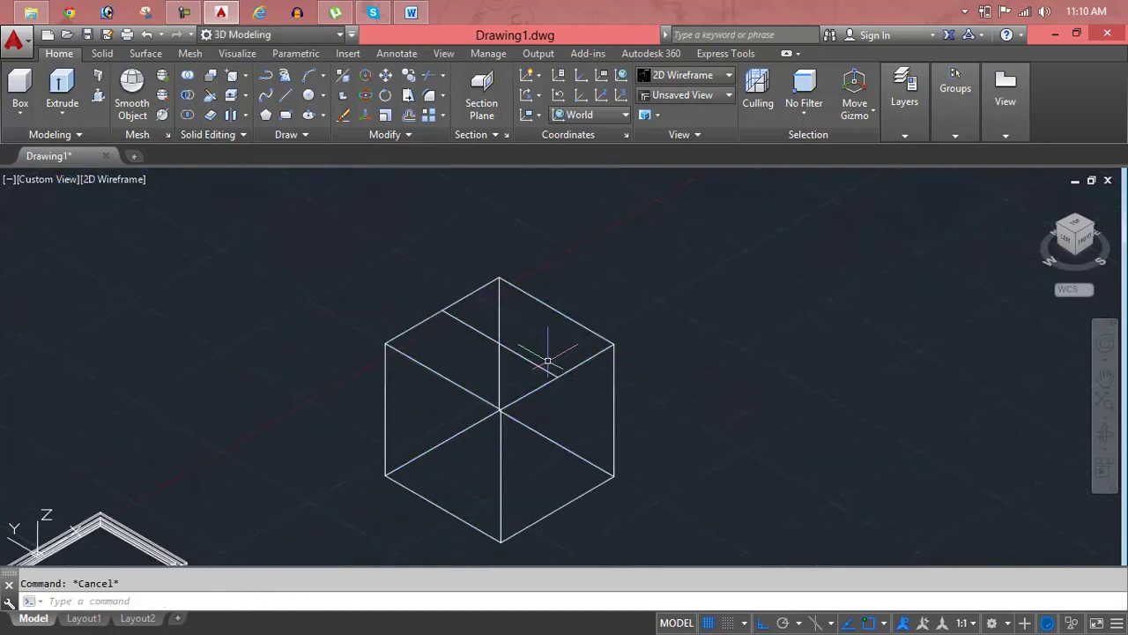
Extrude the imprinted top-face strip upward with zero taper into a raised step.
scroll(479, 389, "down", 1)
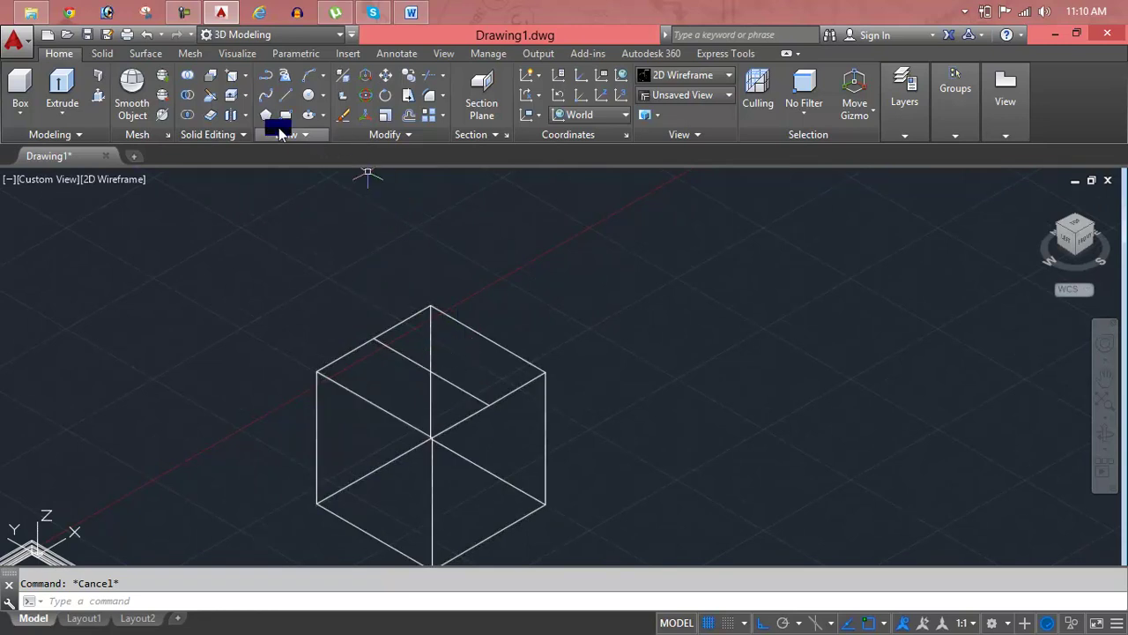
left_click(231, 93)
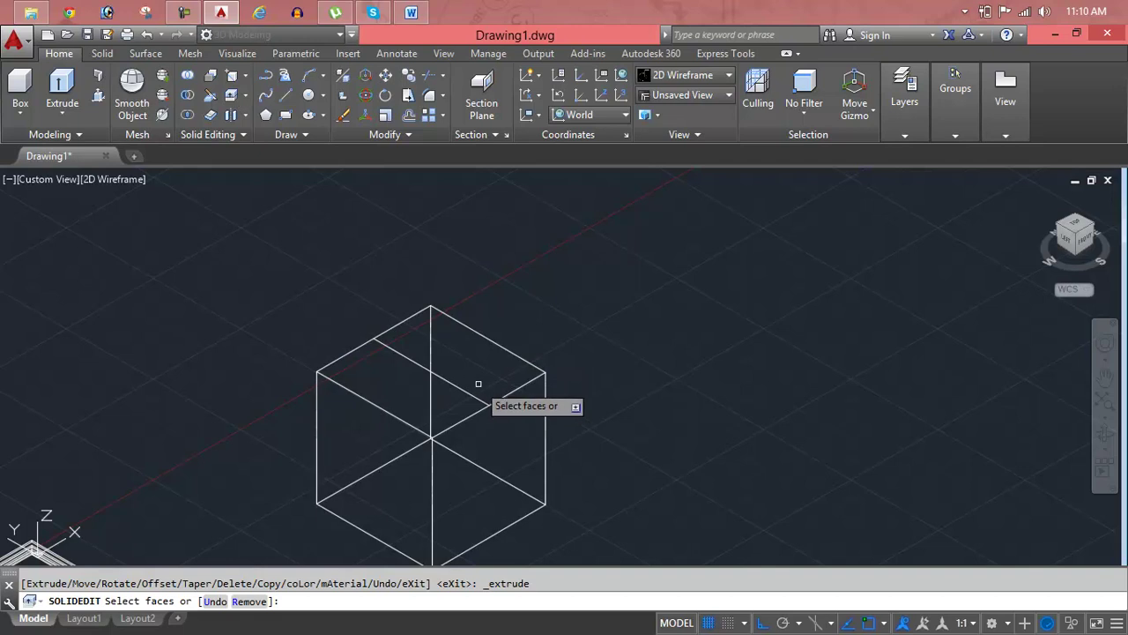
left_click(469, 386)
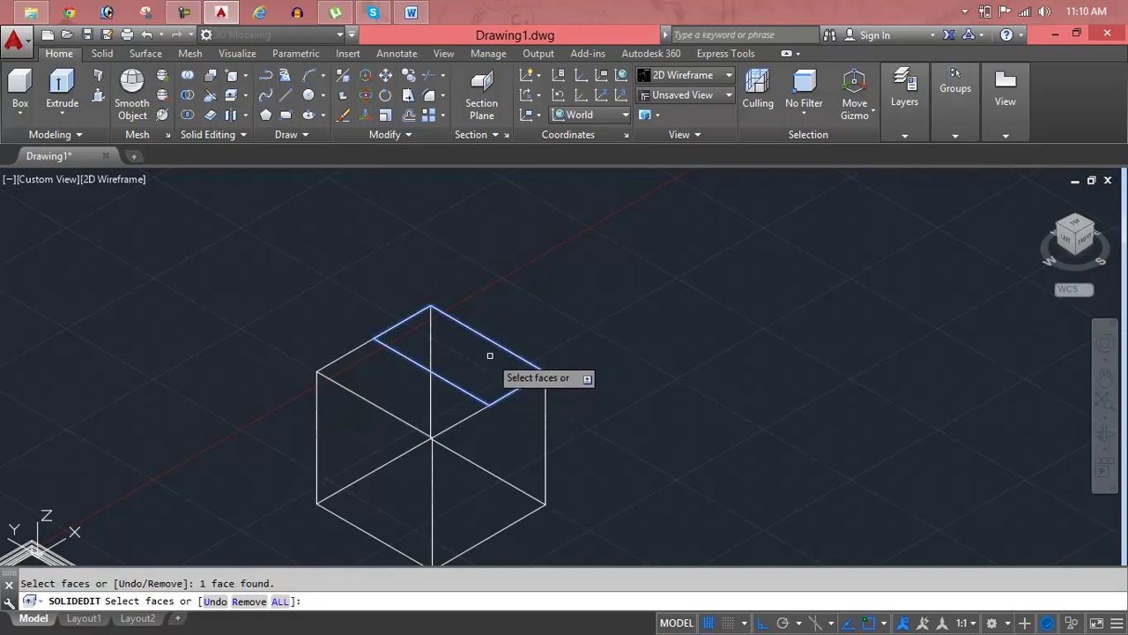
key("Return")
left_click(490, 353)
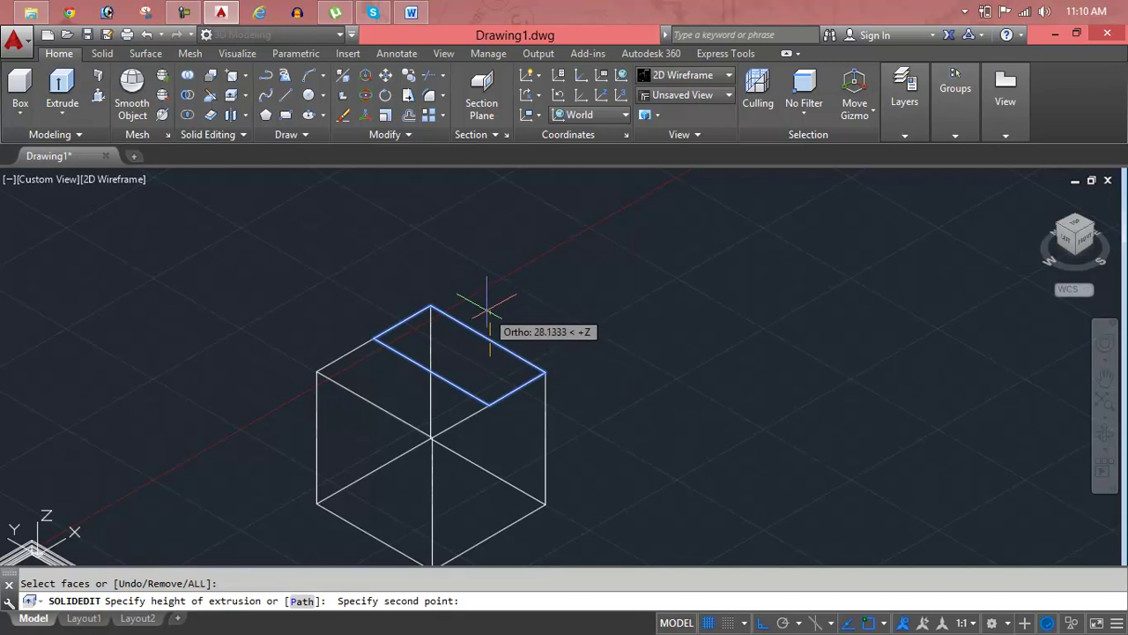
left_click(495, 261)
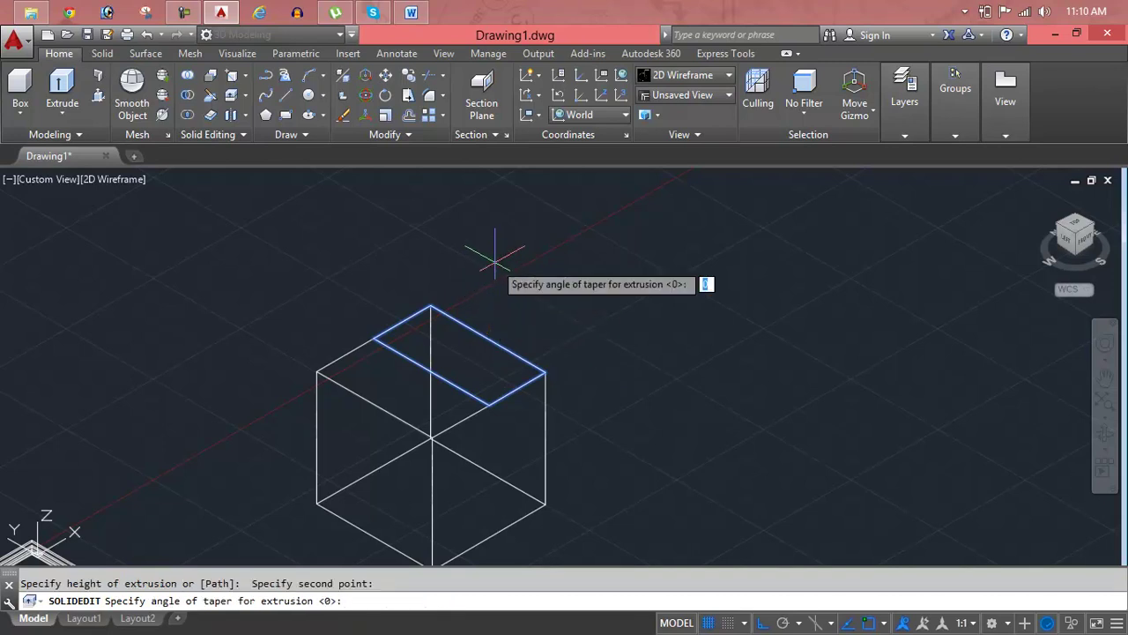
key("Return")
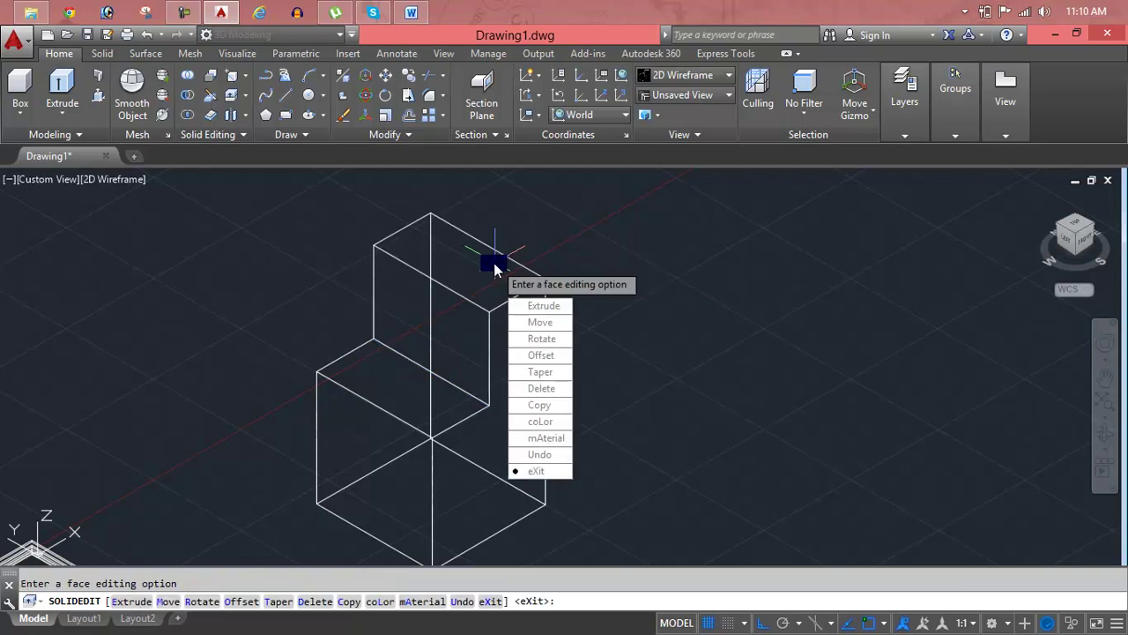
key("Return")
key("Return")
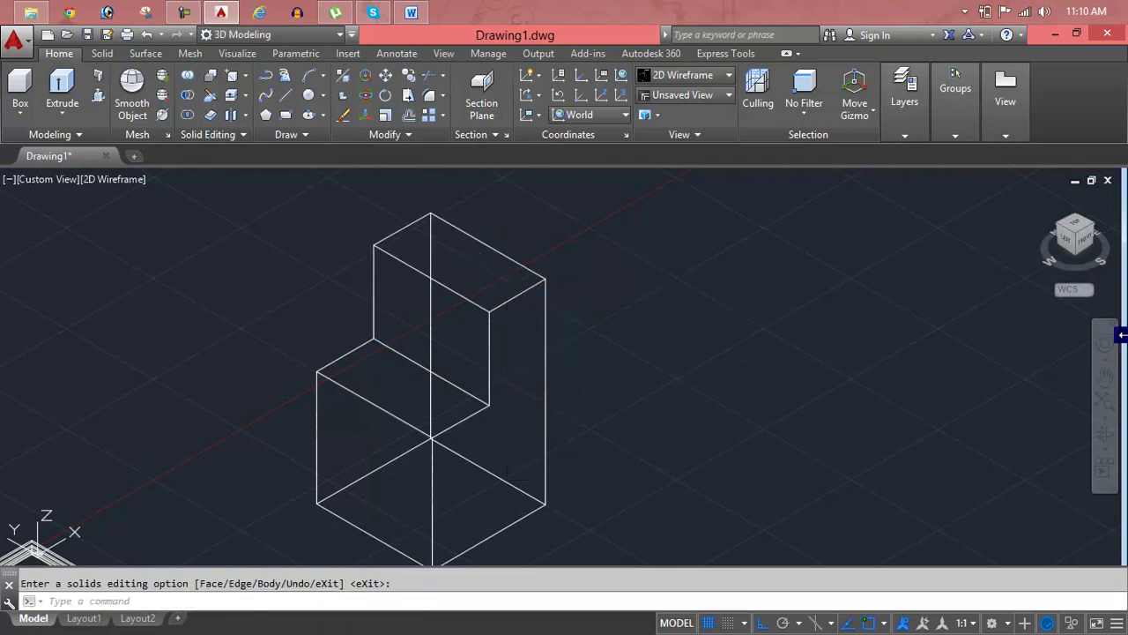
left_click(707, 79)
Shade the model in the Conceptual visual style.
left_click(737, 107)
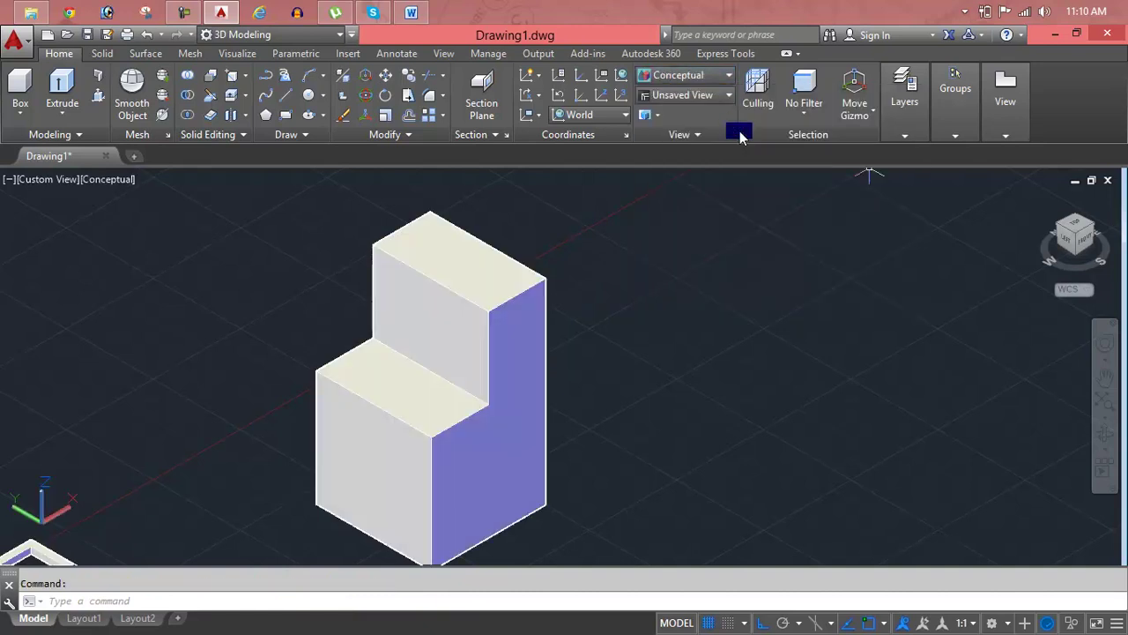
scroll(439, 351, "down", 2)
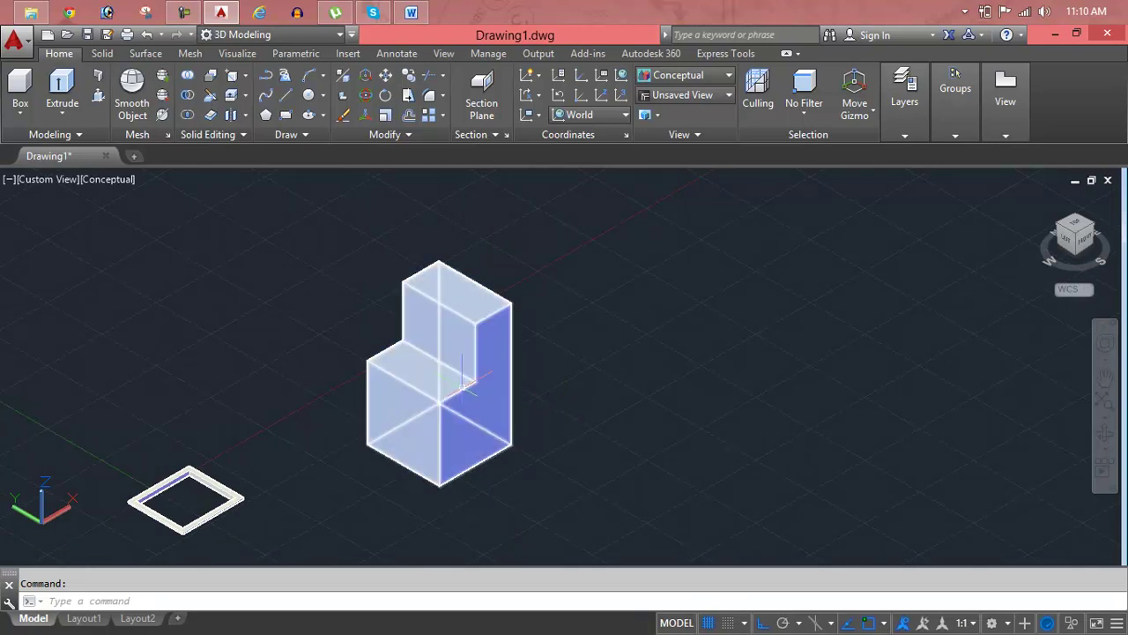
scroll(452, 366, "up", 4)
scroll(440, 350, "up", 1)
scroll(439, 332, "down", 2)
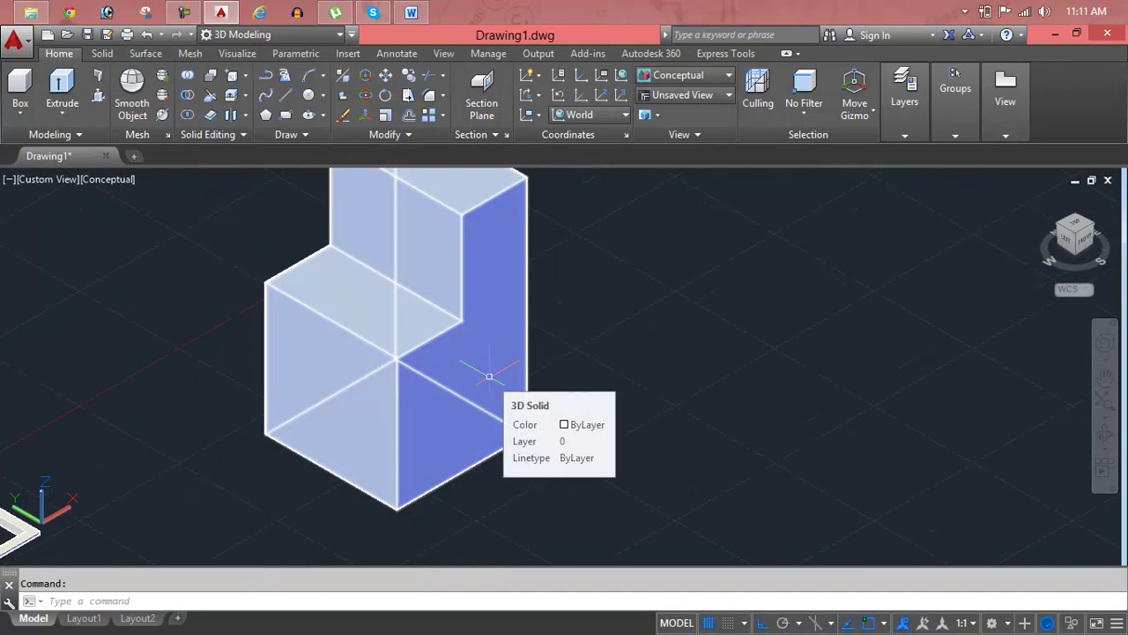
Erase the stepped solid using a crossing window selection.
left_click(654, 316)
left_click(406, 351)
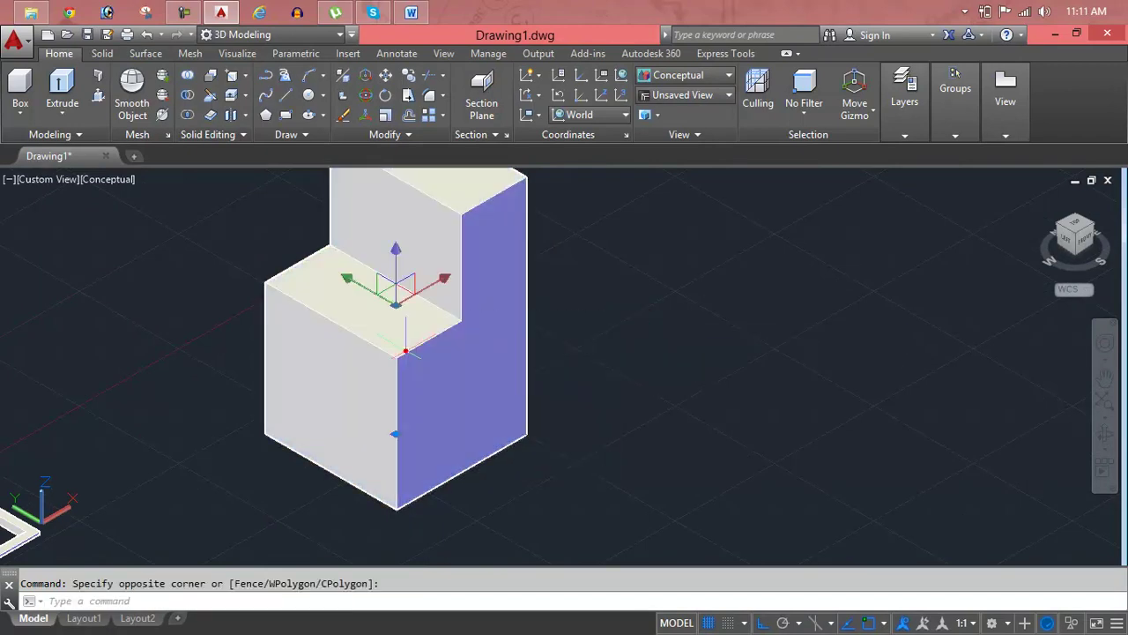
key("Delete")
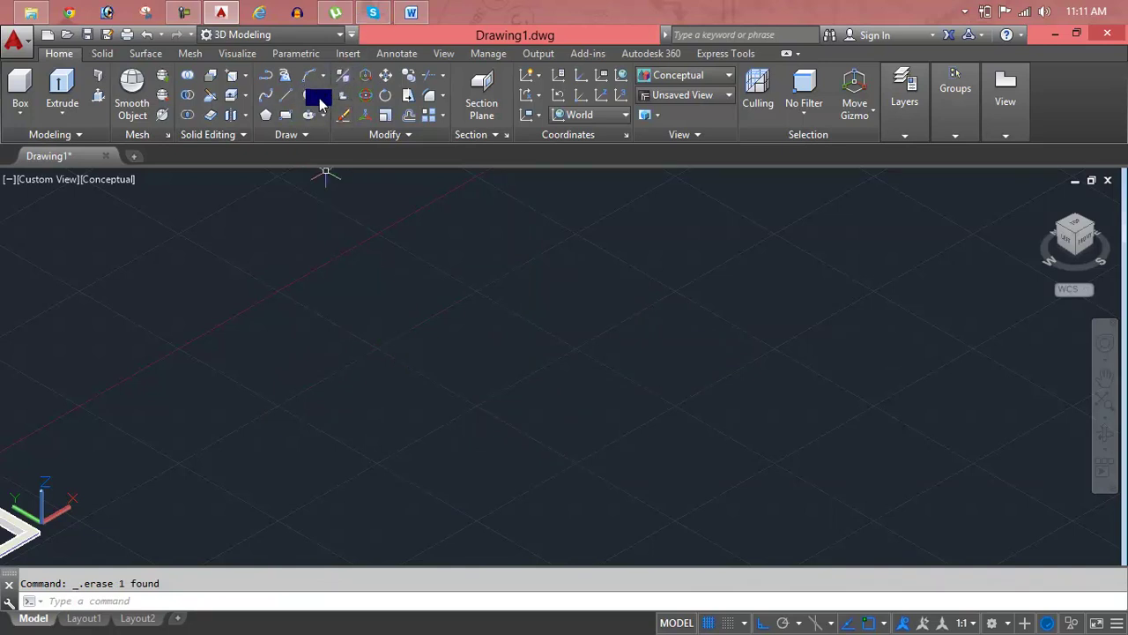
Select the old square outline with a window and delete it.
left_click(246, 97)
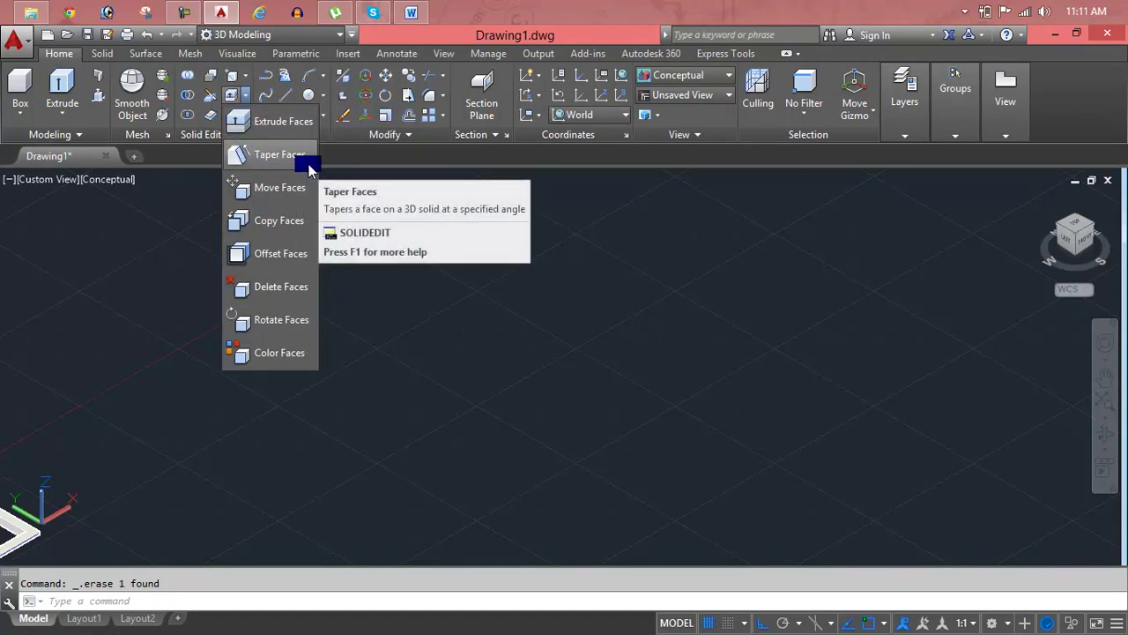
scroll(374, 288, "down", 3)
middle_click_drag(379, 282, 711, 242)
left_click(683, 260)
left_click(507, 348)
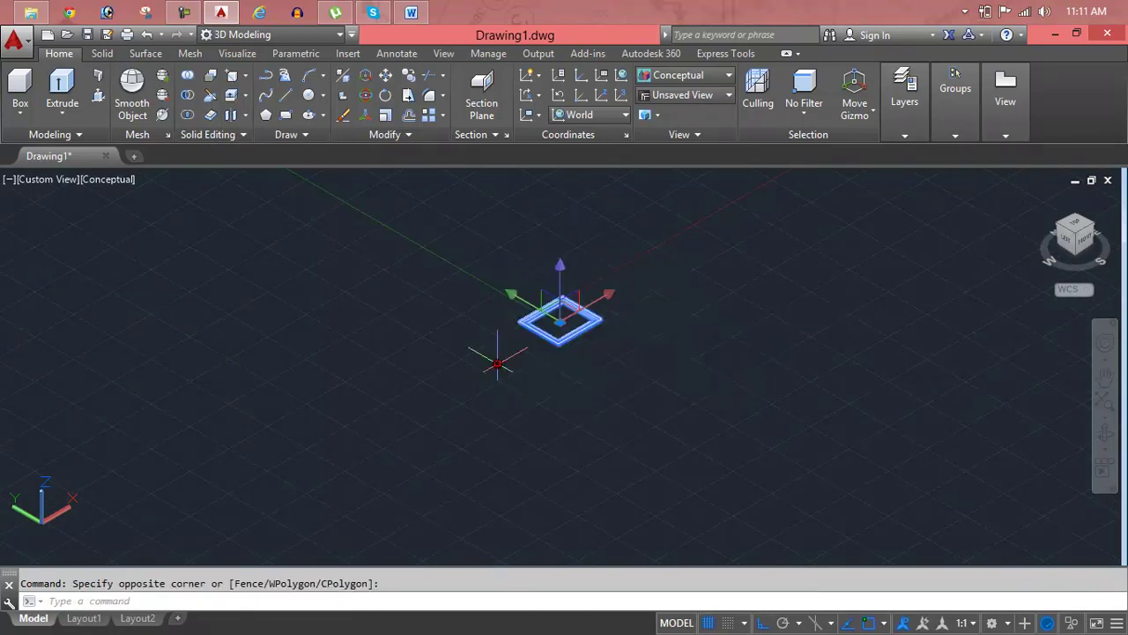
key("Delete")
Draw a new rectangle near the grid's middle with the REC command.
middle_click_drag(479, 277, 400, 330)
type("rec")
key("Return")
left_click(384, 303)
middle_click_drag(723, 294, 708, 349)
left_click(742, 357)
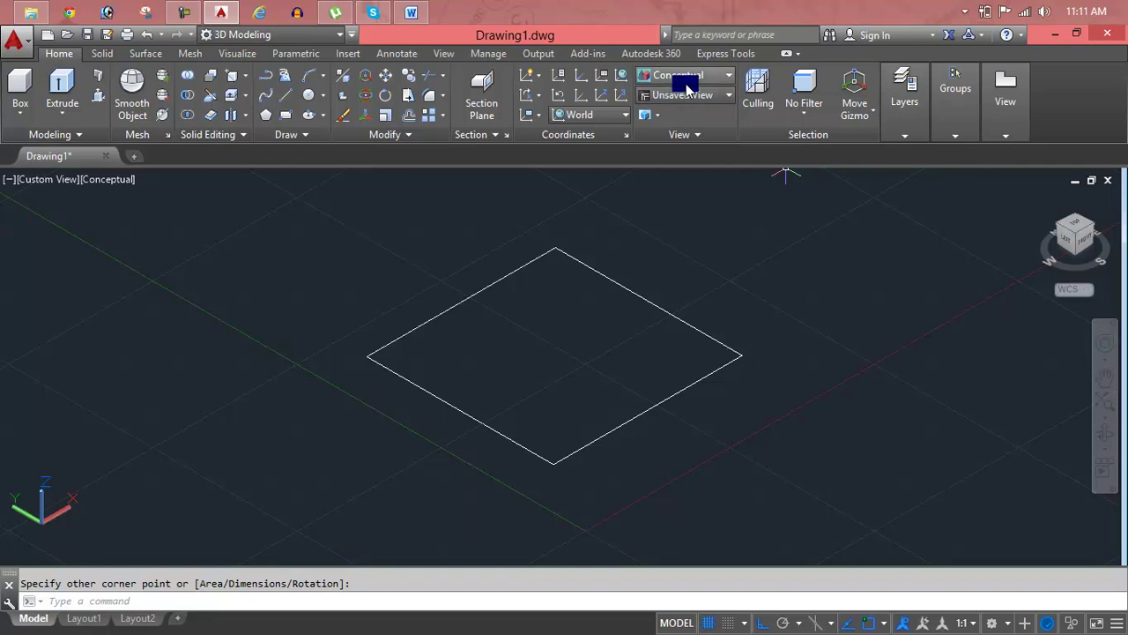
Shade in Shades of Gray and extrude the ground-plane rectangle upward to cube height.
left_click(697, 75)
left_click(794, 172)
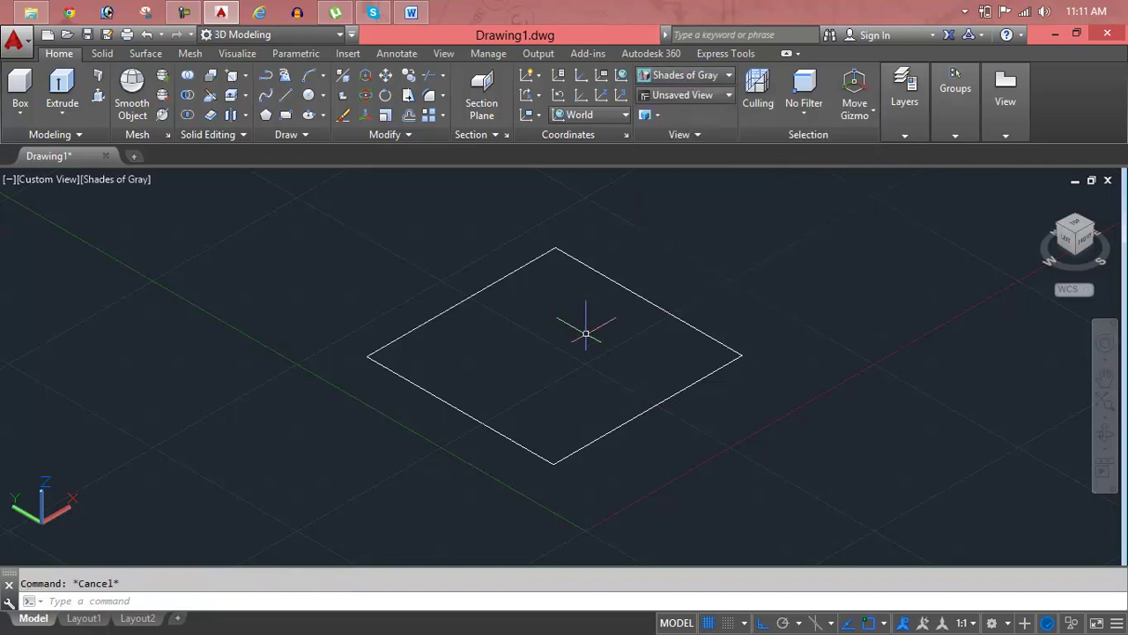
type("ext")
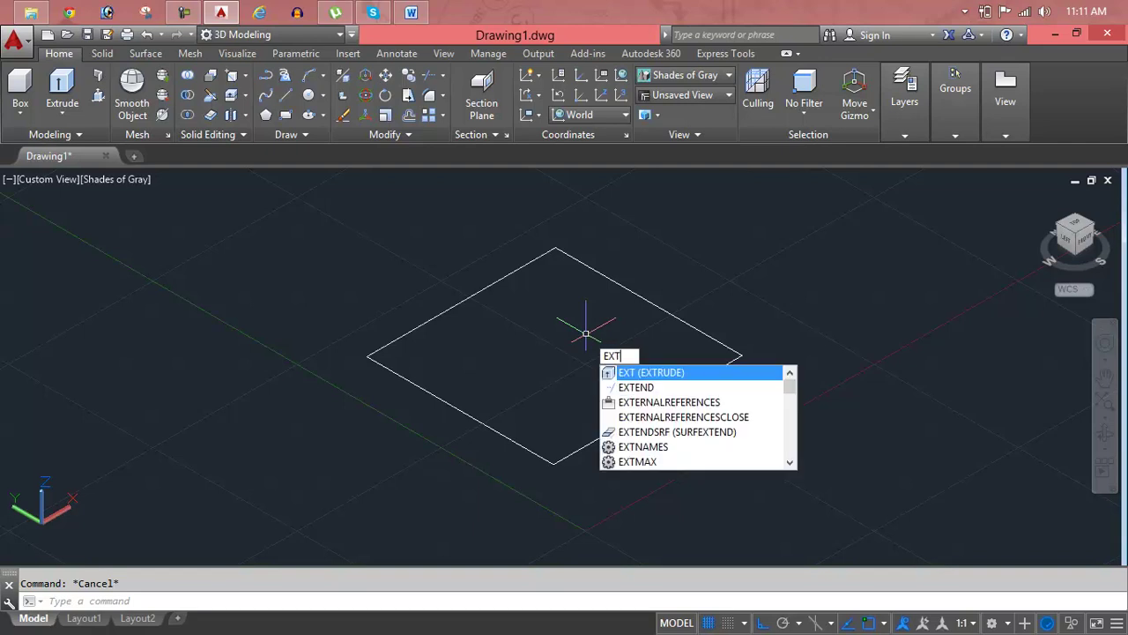
key("Return")
left_click(676, 307)
right_click(675, 310)
left_click(710, 330)
middle_click_drag(617, 335, 573, 331)
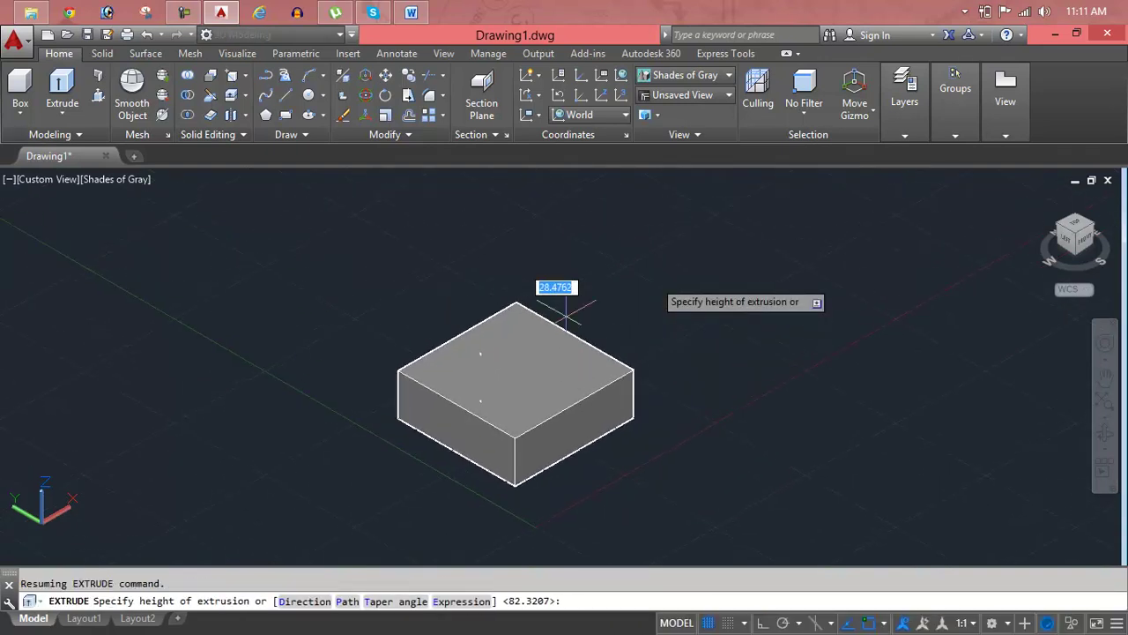
left_click(573, 258)
middle_click_drag(680, 370, 594, 355)
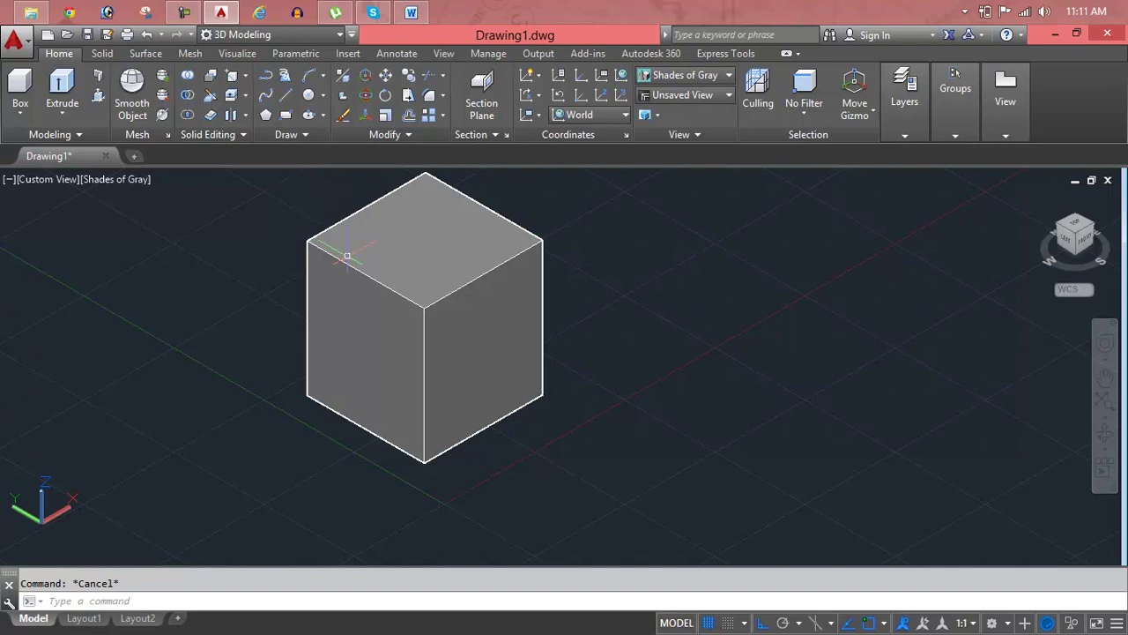
left_click(245, 95)
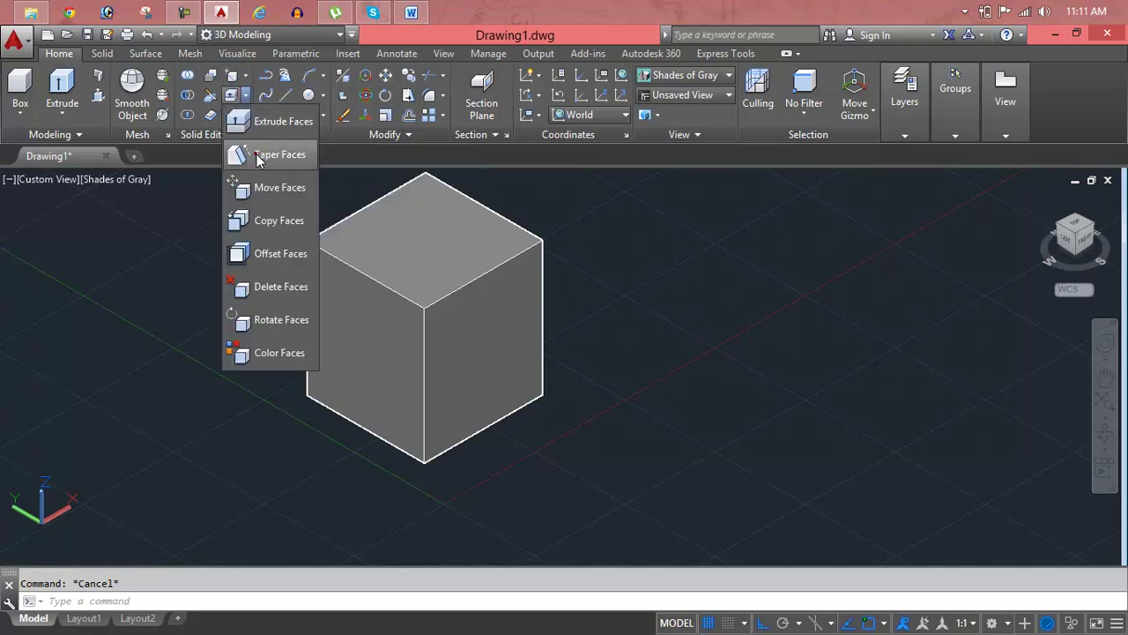
left_click(258, 156)
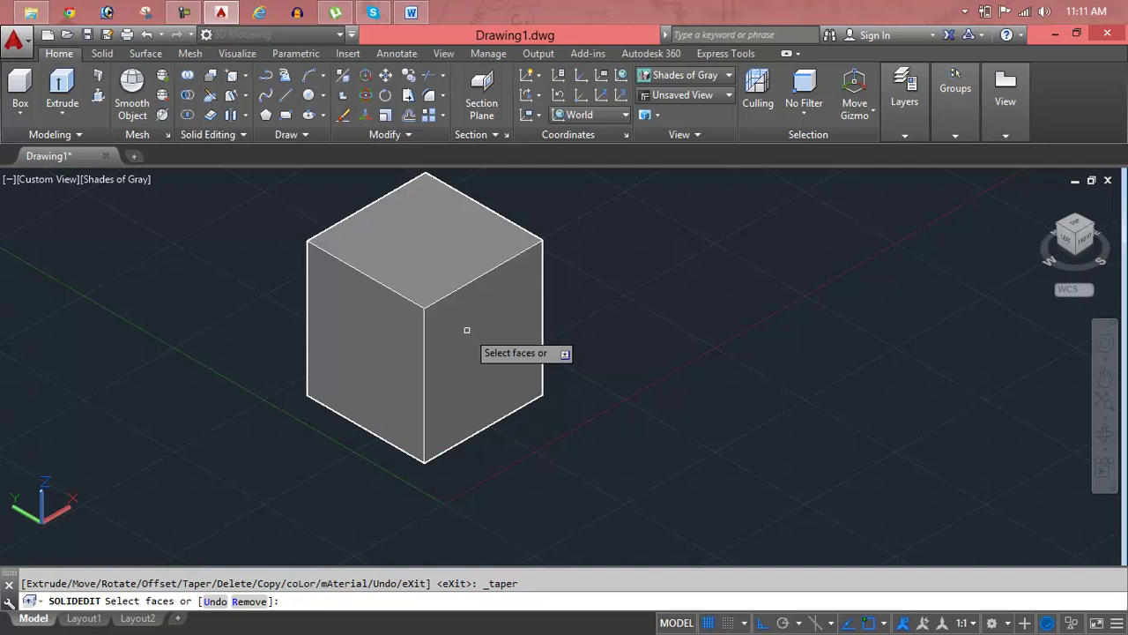
left_click(467, 330)
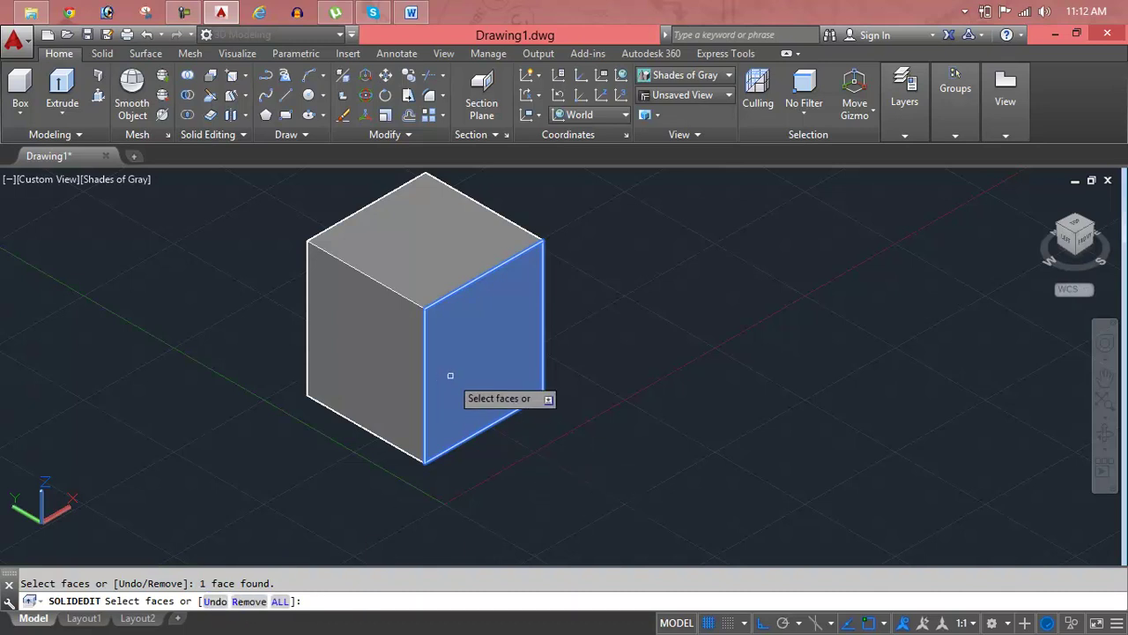
left_click(385, 375)
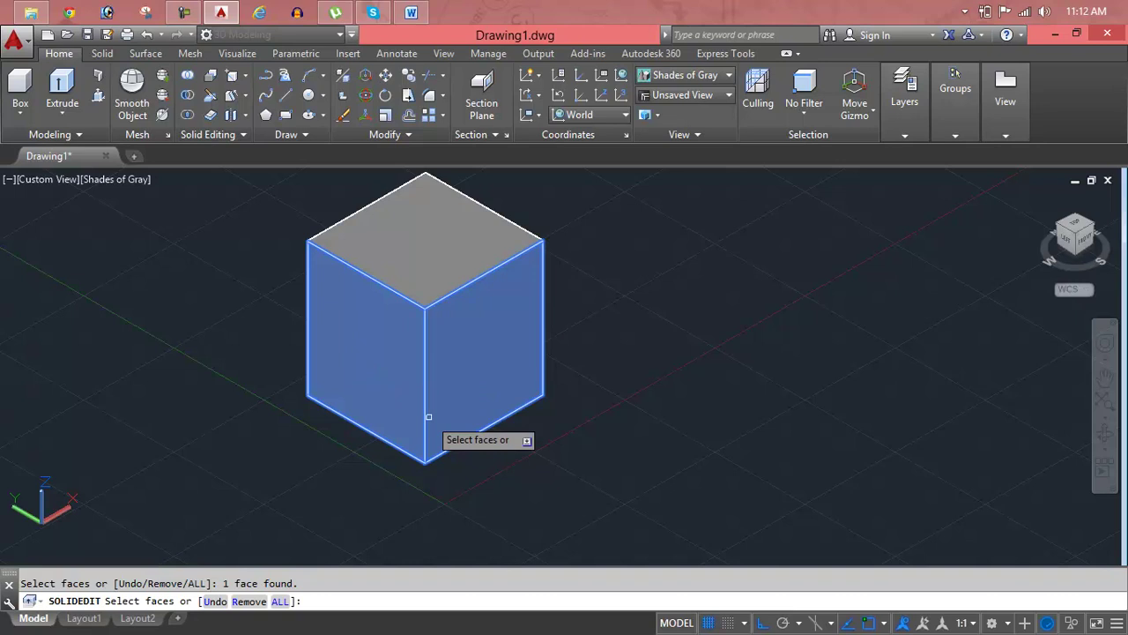
type("all")
key("Return")
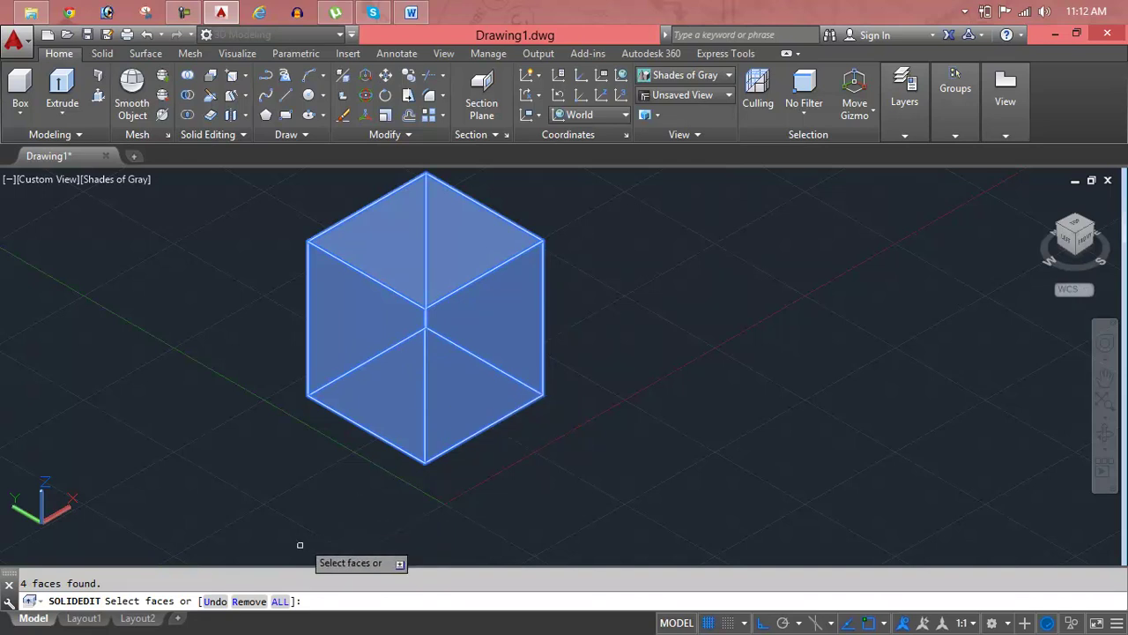
type("r")
key("Return")
left_click(445, 406)
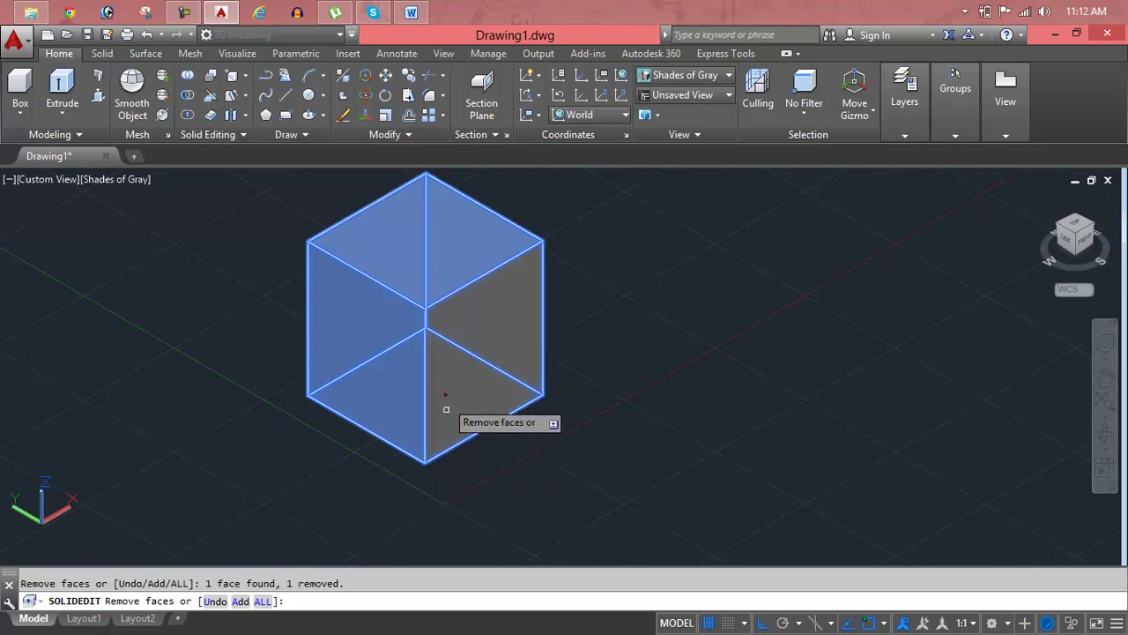
left_click(390, 385)
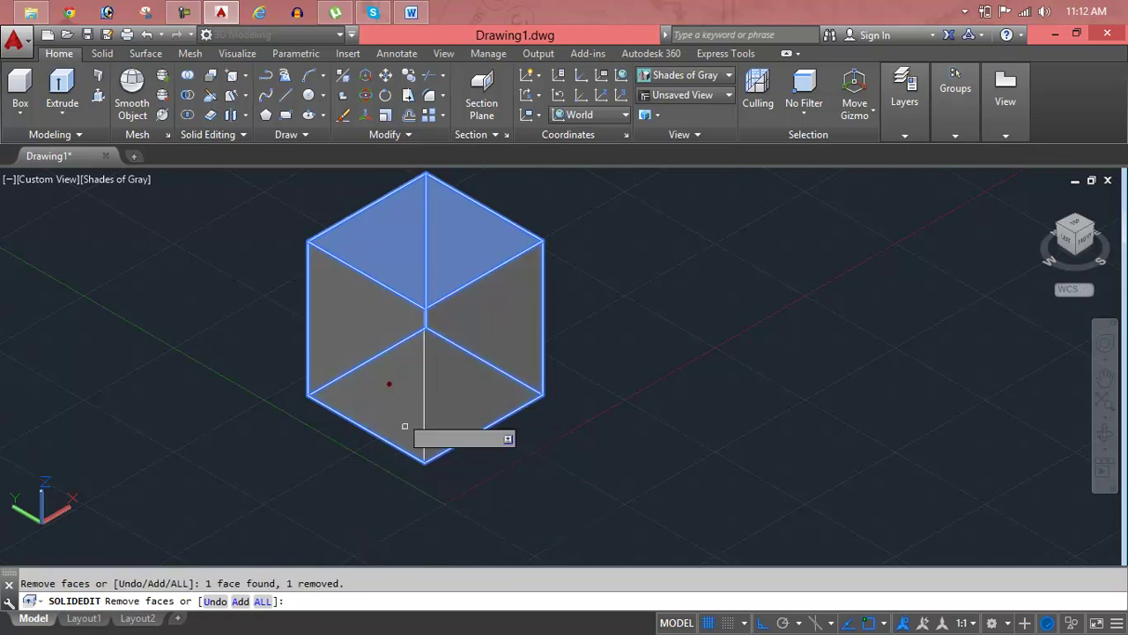
left_click(454, 255)
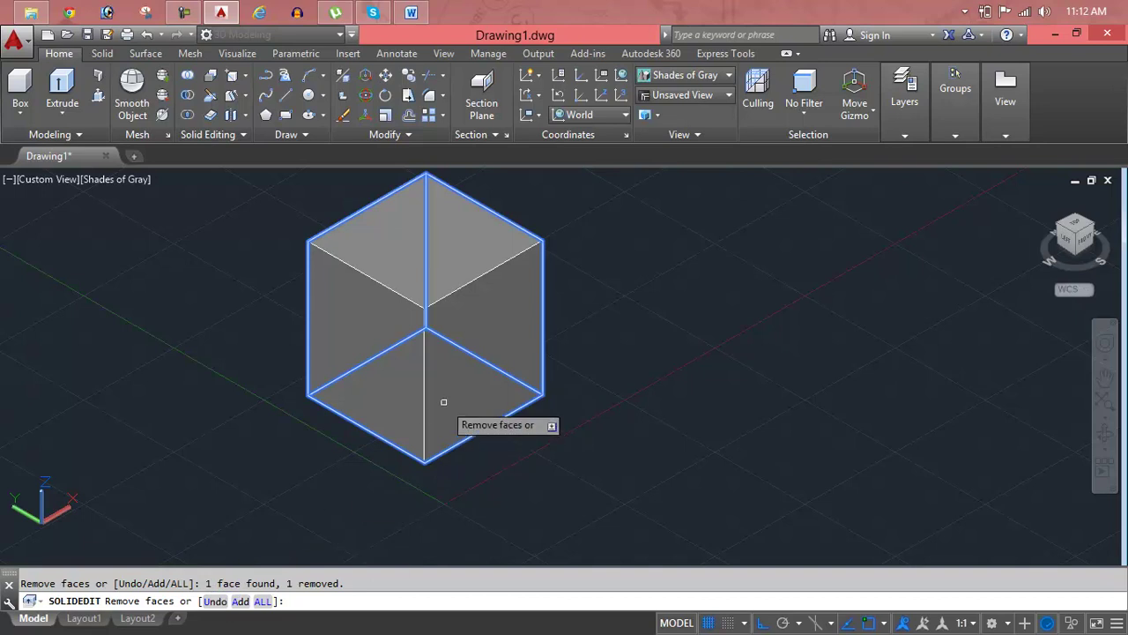
type("u")
key("Return")
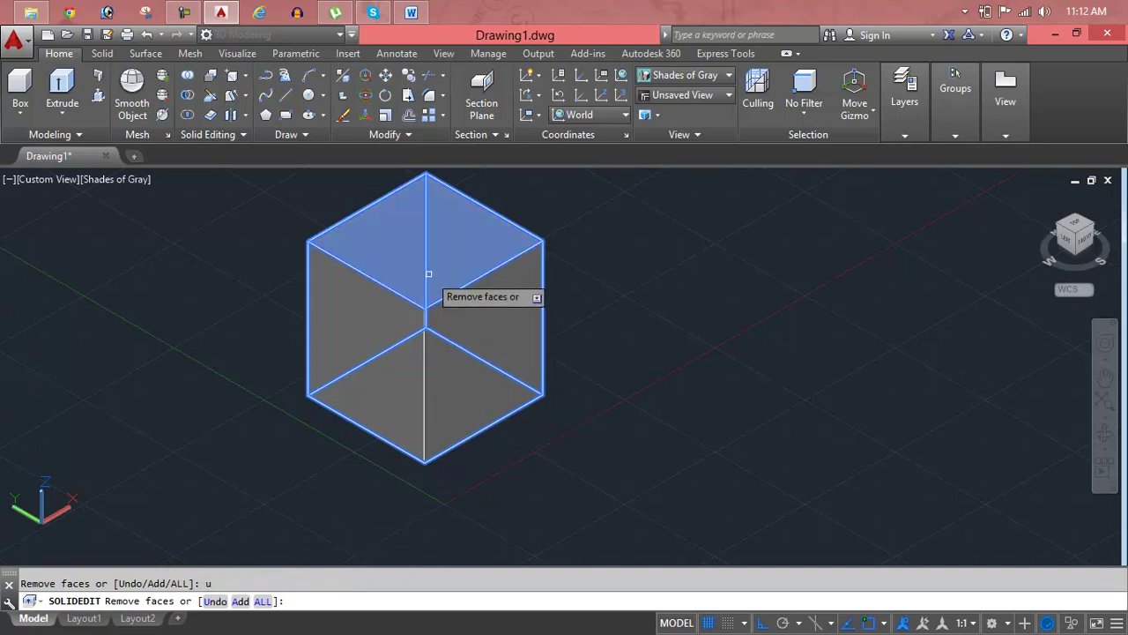
type("u")
key("Return")
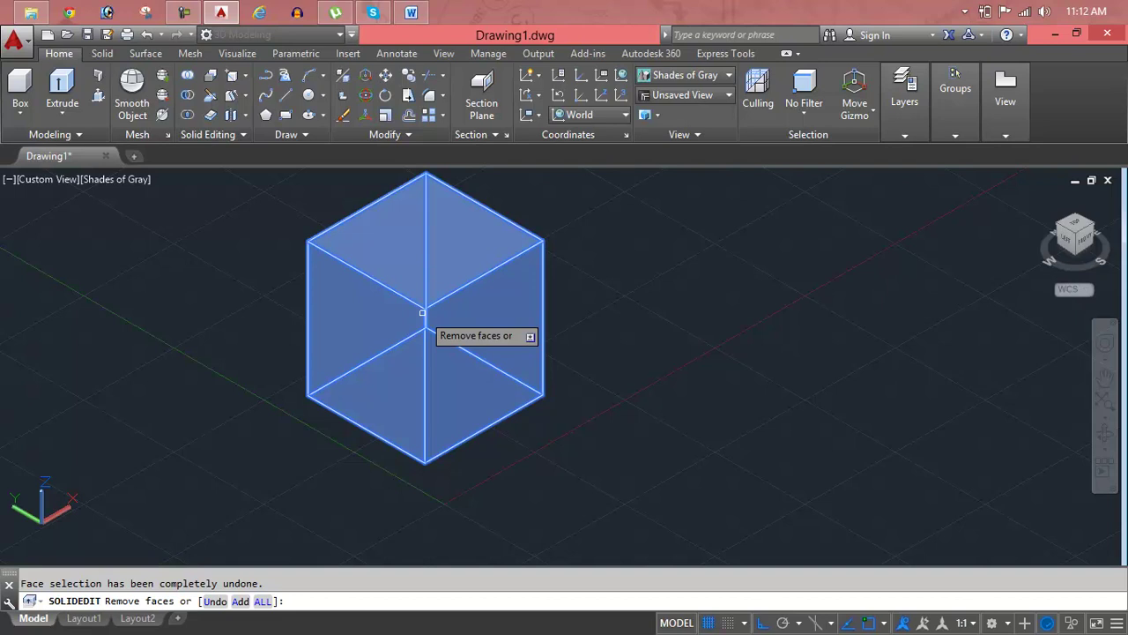
key("Escape")
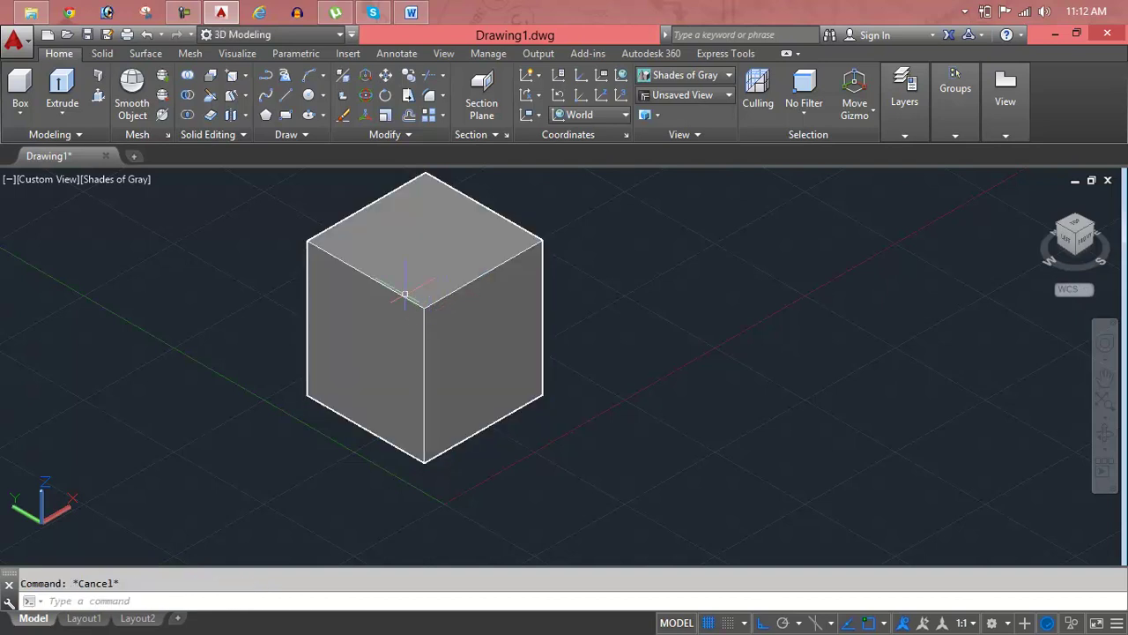
Taper the cube's top face 35 degrees, base at the front top corner, axis at the left top corner.
left_click(231, 94)
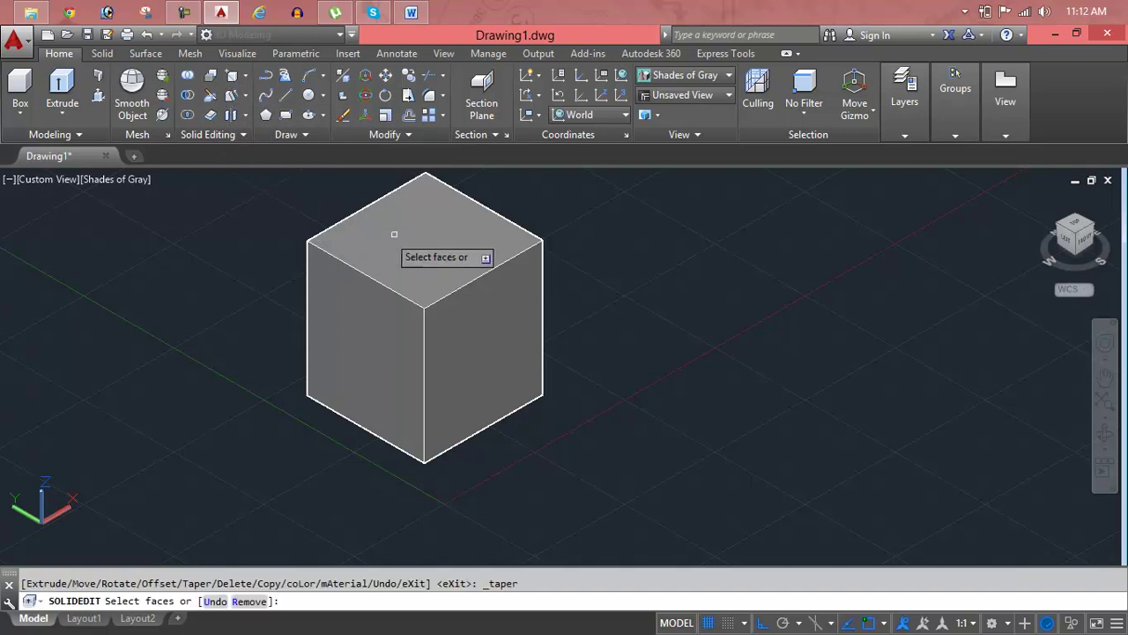
left_click(411, 235)
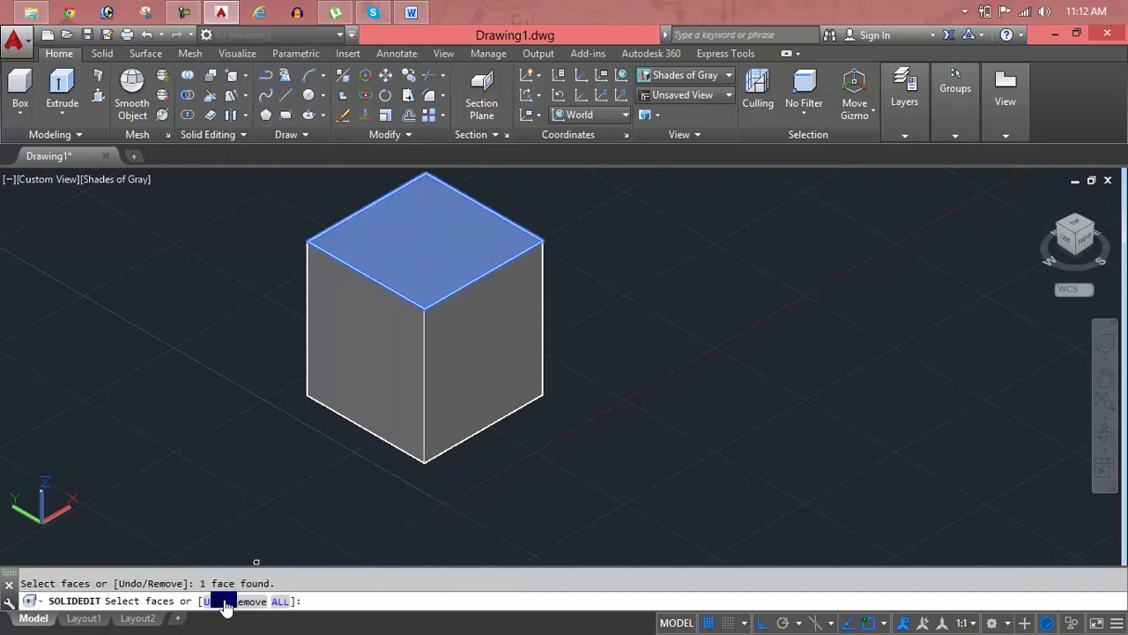
middle_click_drag(381, 254, 362, 362)
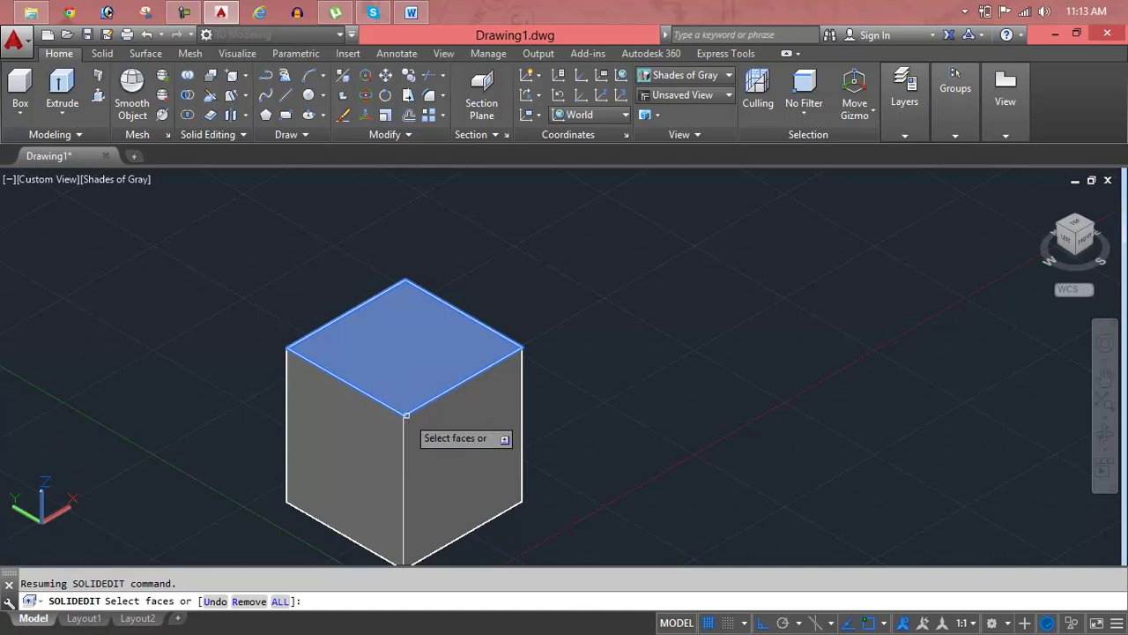
key("Return")
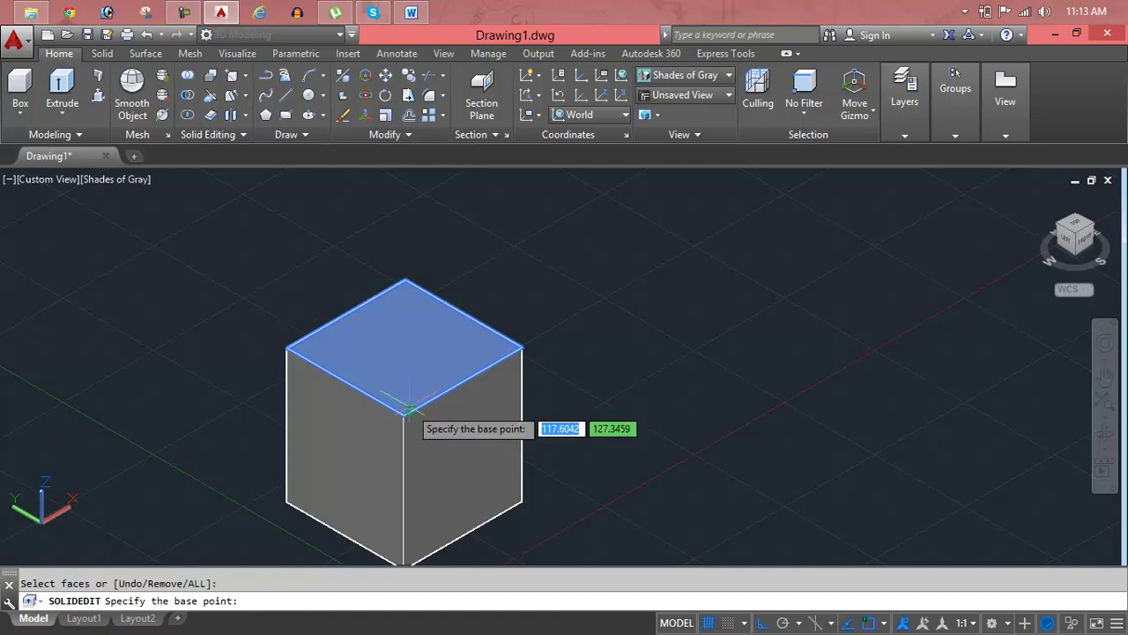
left_click(404, 413)
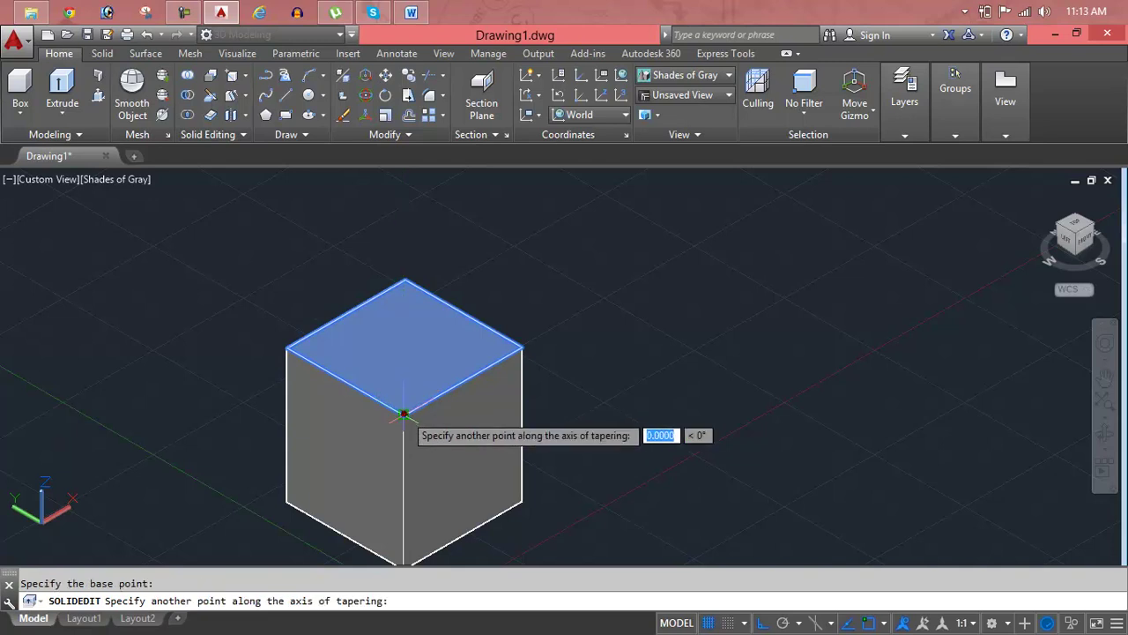
left_click(285, 347)
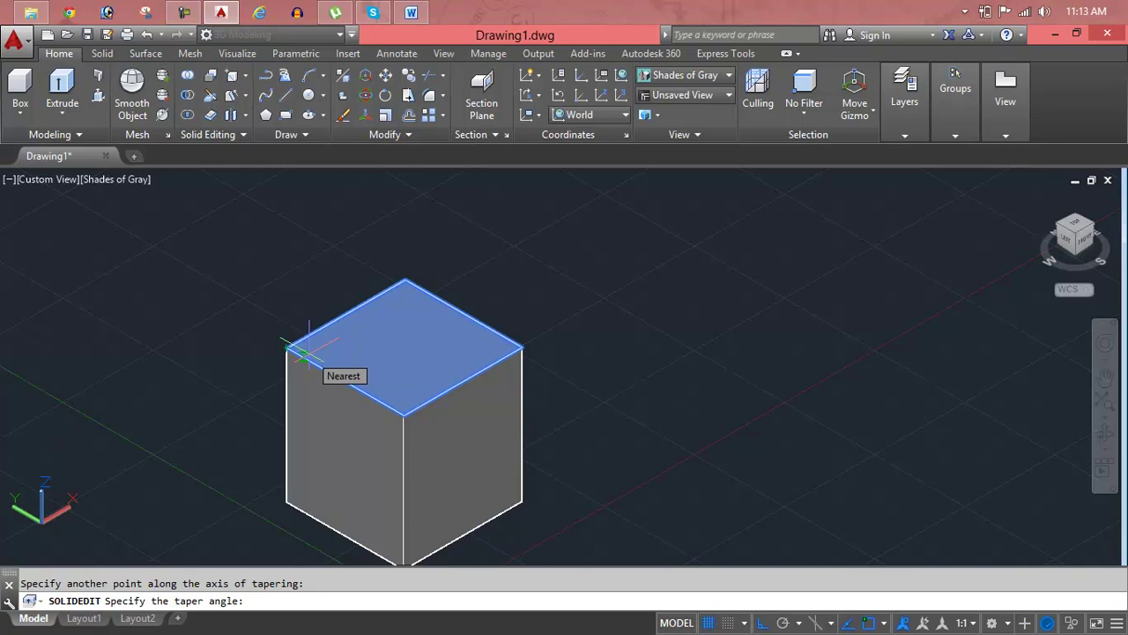
type("35")
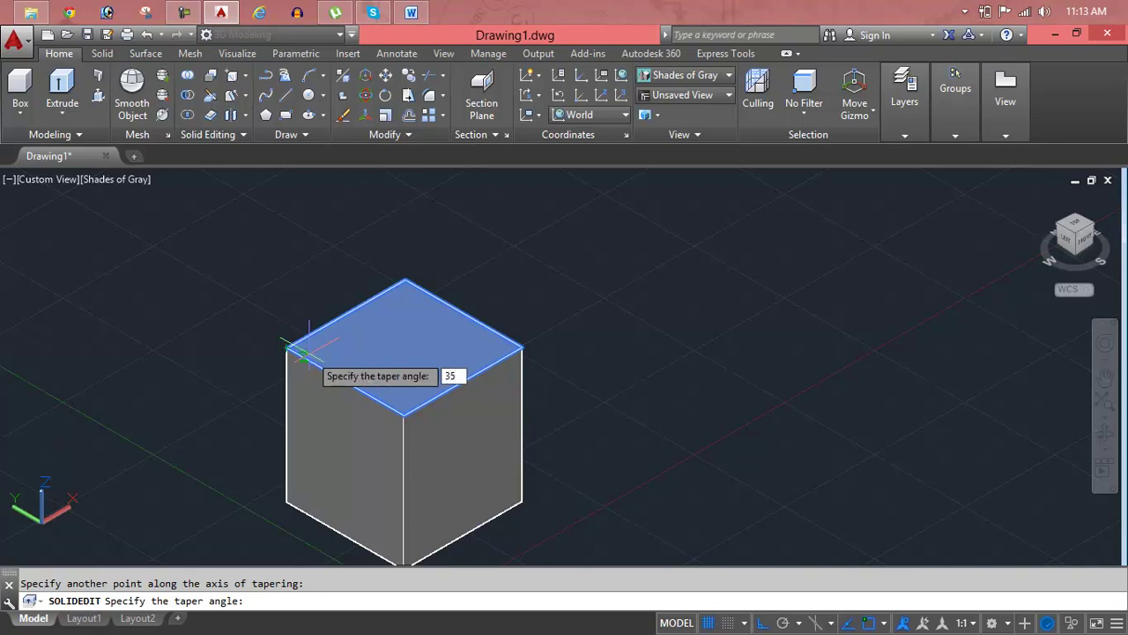
key("Return")
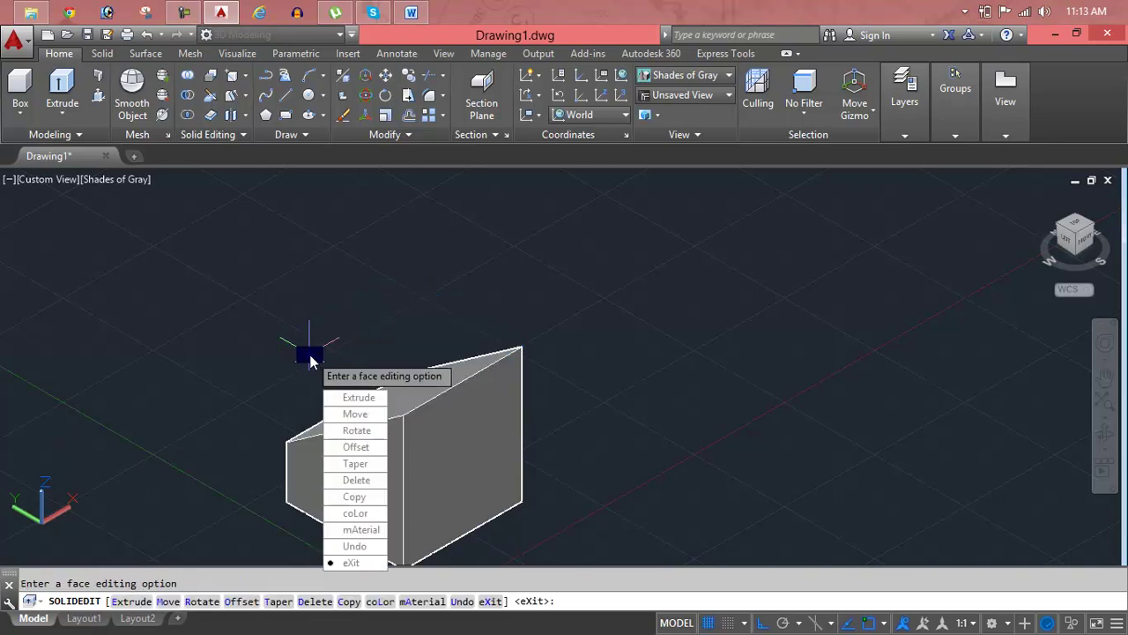
Exit face editing and orbit around the tapered cube to inspect it.
key("Return")
key("Return")
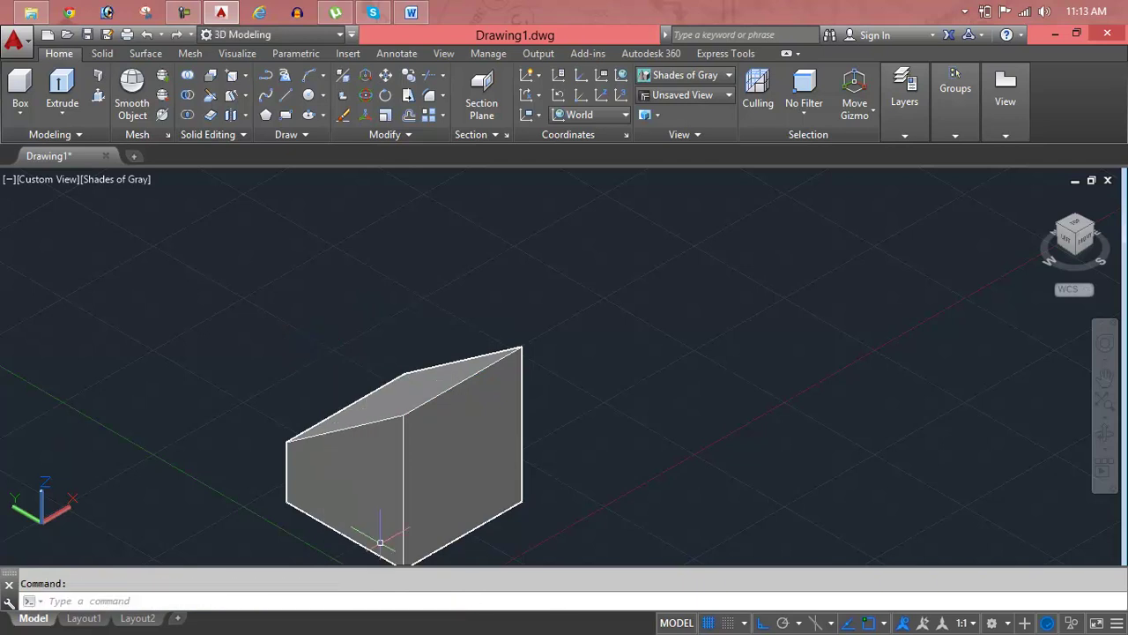
key("Escape")
middle_click_drag(372, 538, 574, 540, "shift")
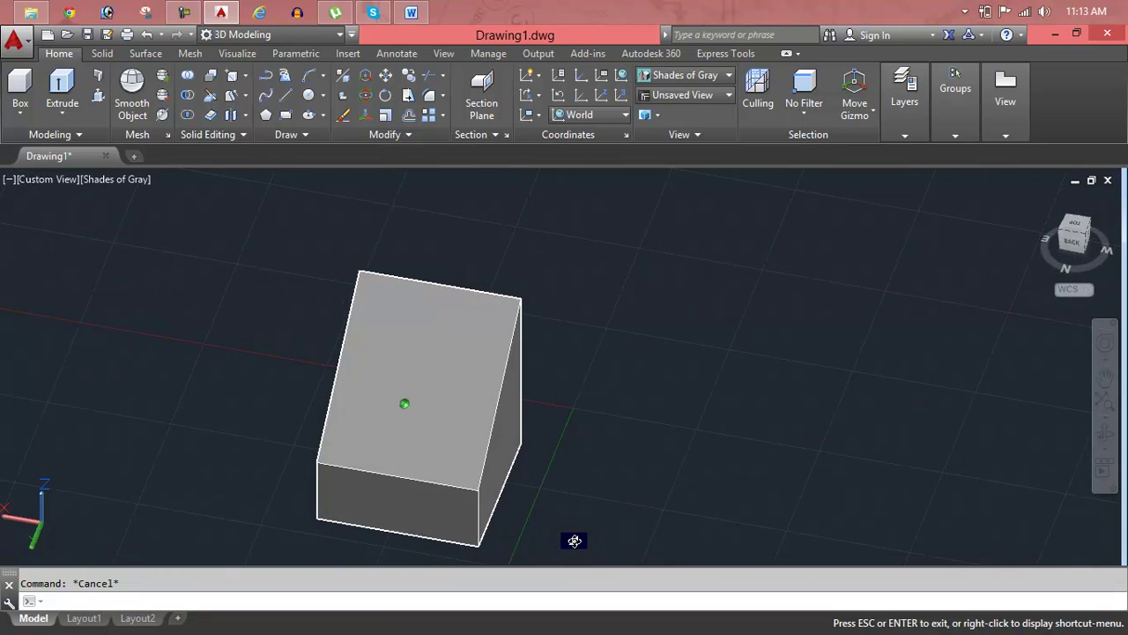
mouse_move(574, 540)
middle_mouse_down("shift")
mouse_move(471, 540)
mouse_move(478, 423)
middle_mouse_up("shift")
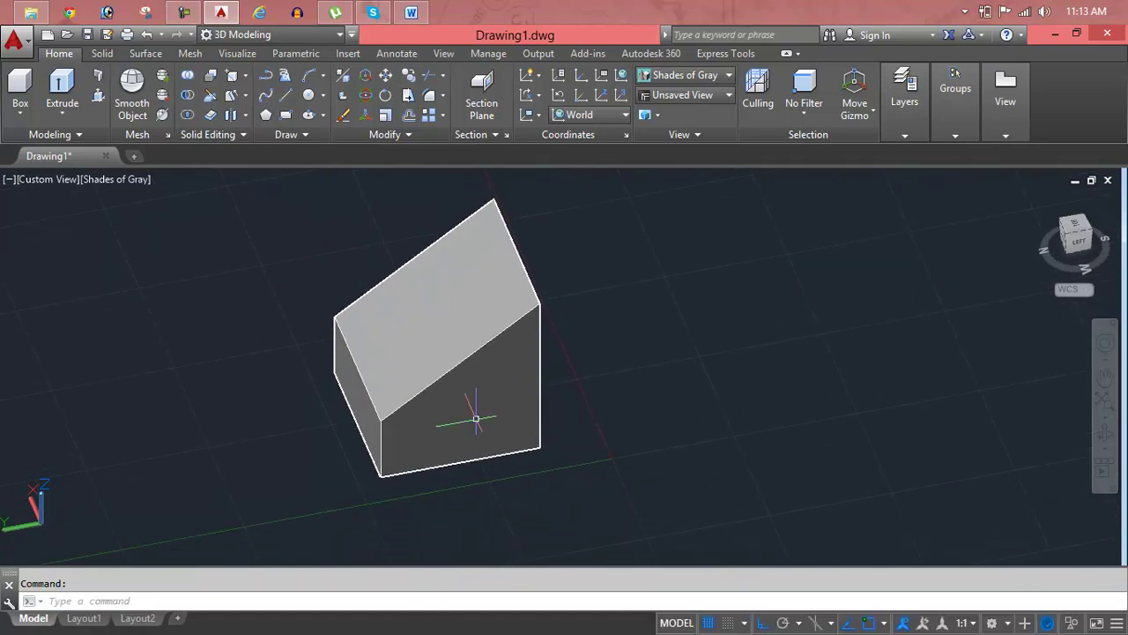
Begin tapering the front face from its bottom-left corner, then cancel the solid editing command.
key("Escape")
left_click(235, 102)
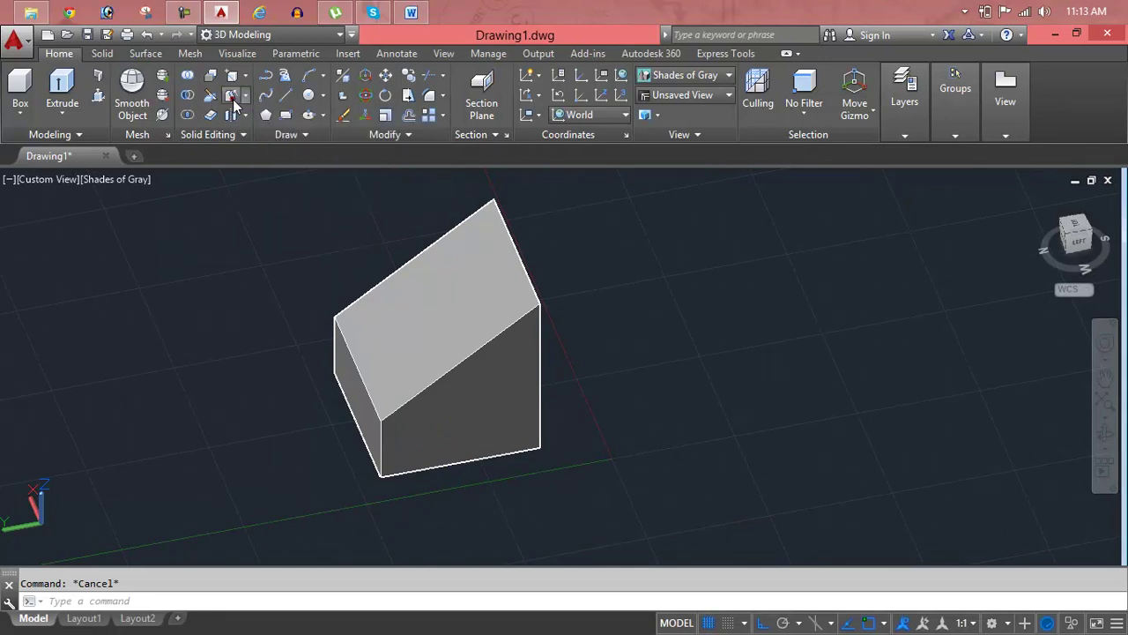
left_click(455, 406)
key("Return")
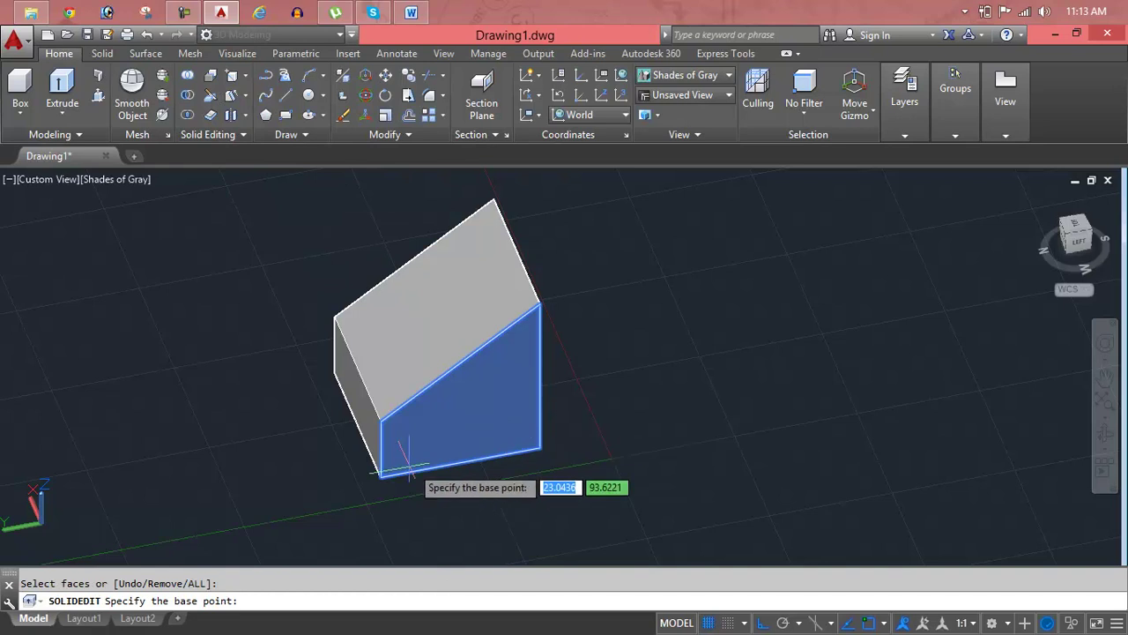
left_click(383, 476)
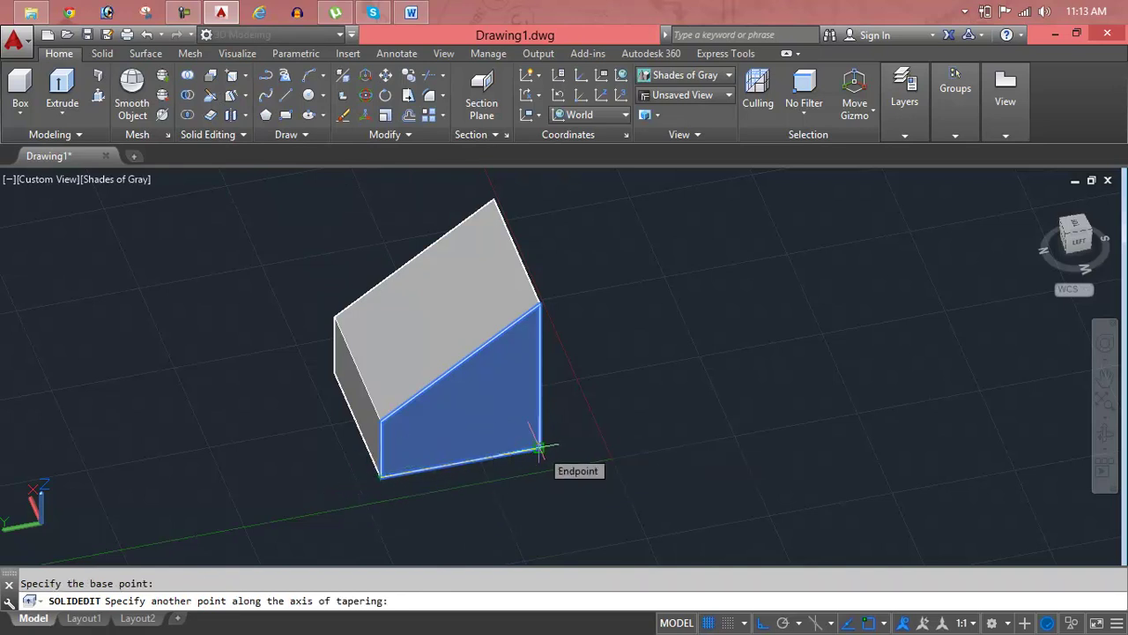
key("Escape")
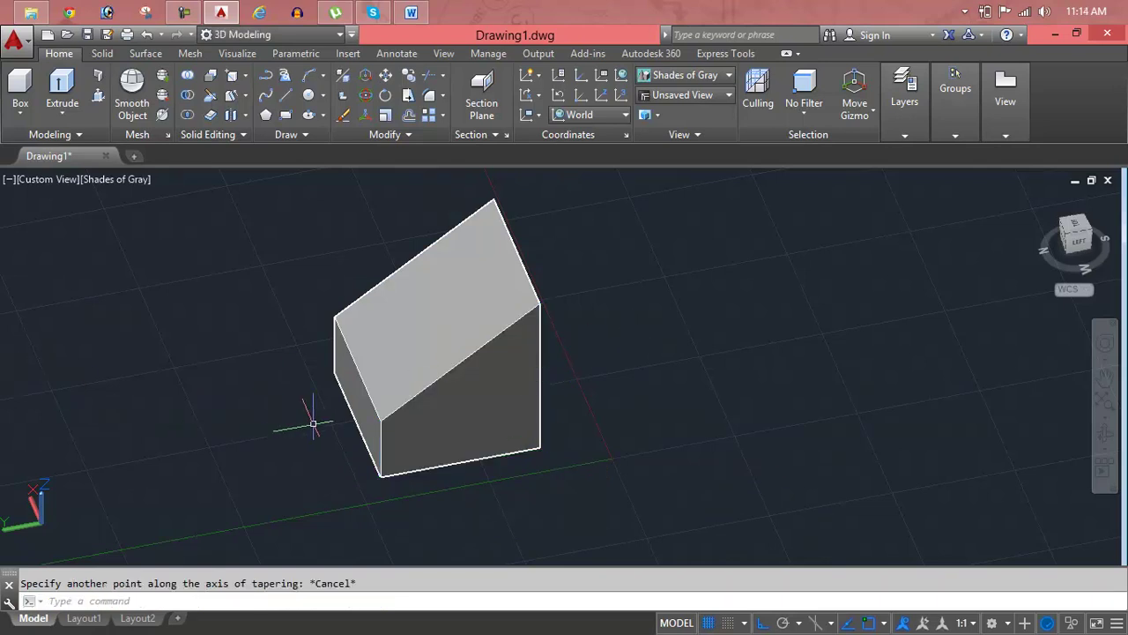
key("Escape")
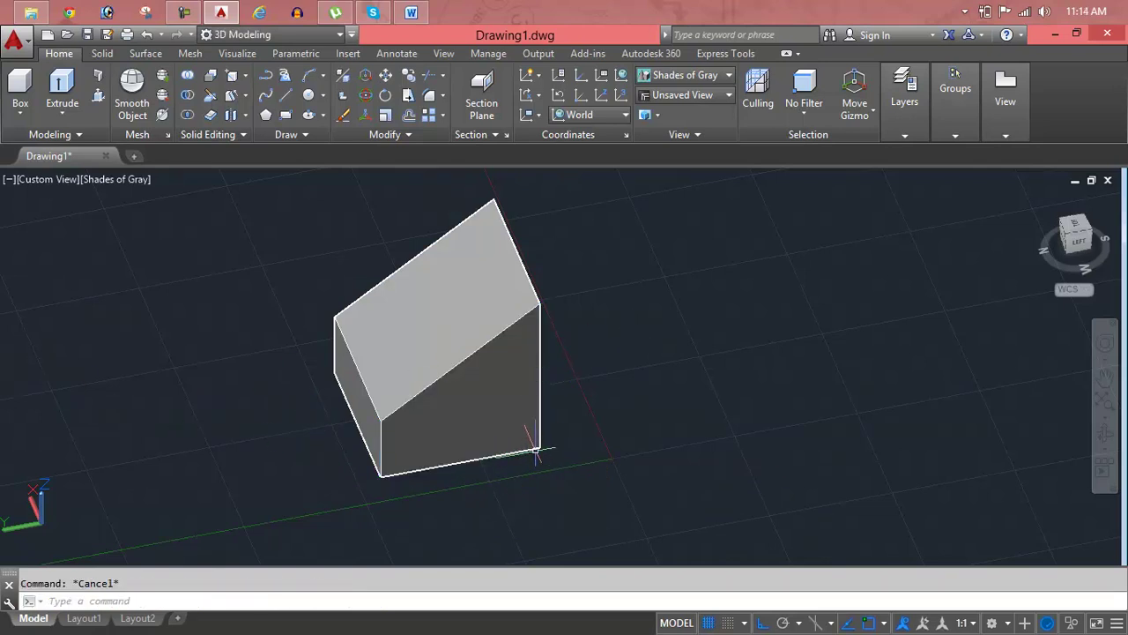
key("Return")
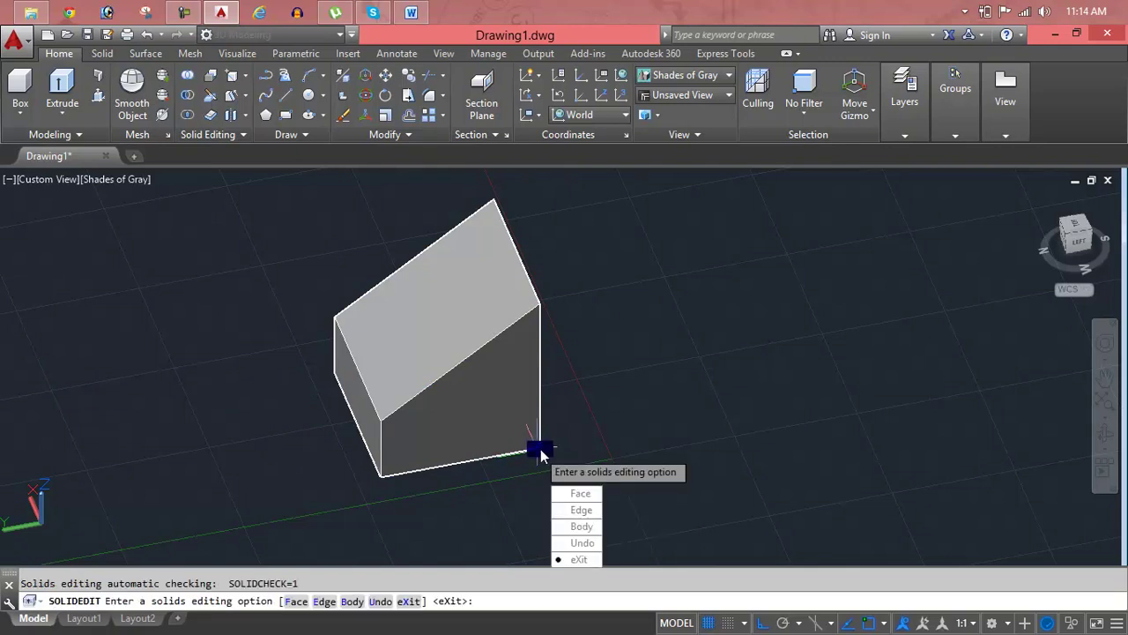
key("Escape")
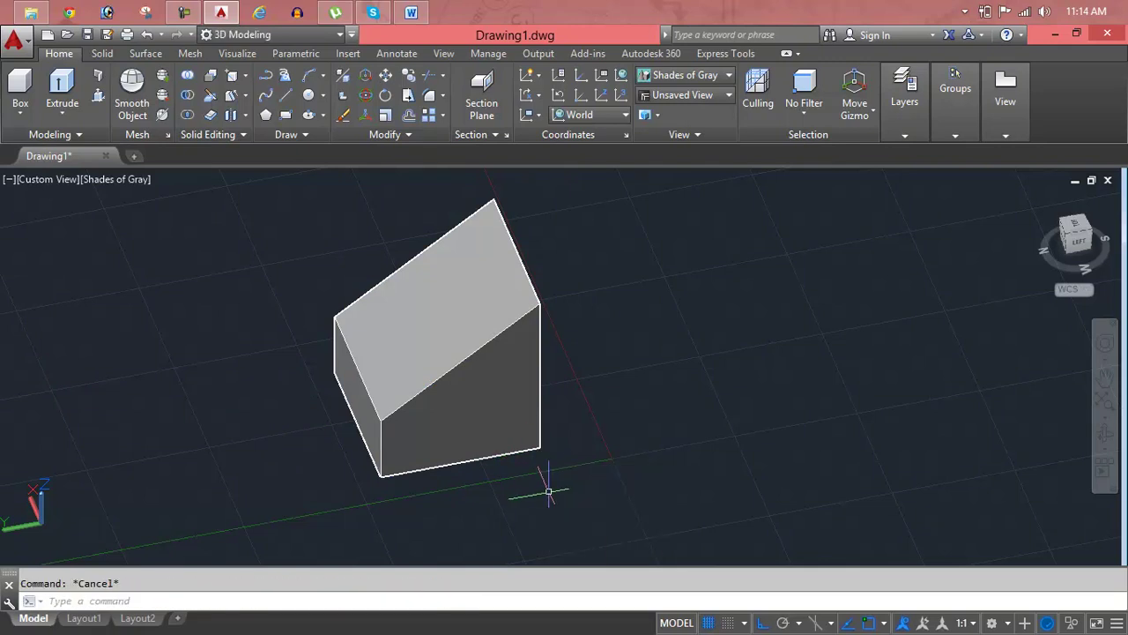
Retry Taper Faces, then cancel the mistaken front-side face selection.
left_click(238, 99)
left_click(530, 449)
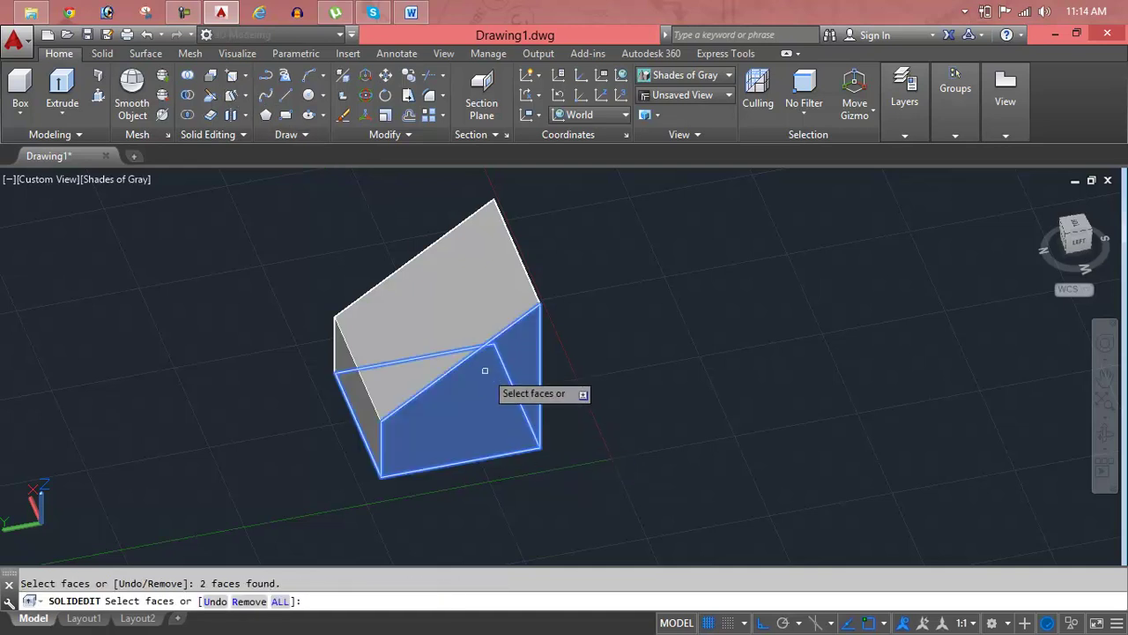
key("Escape")
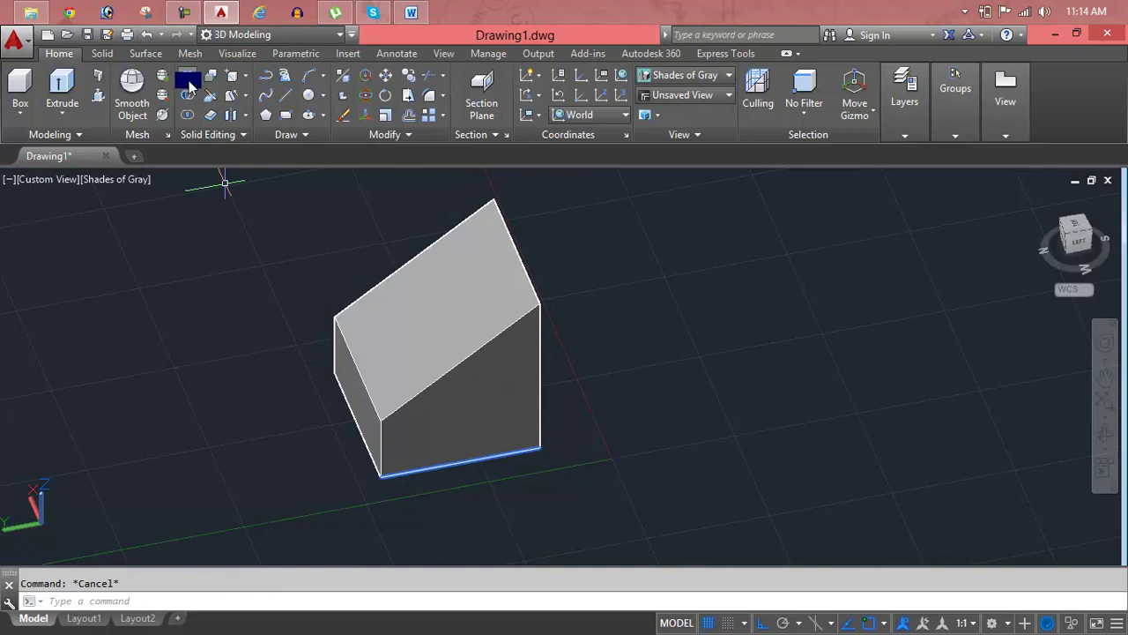
left_click(446, 429)
key("Escape")
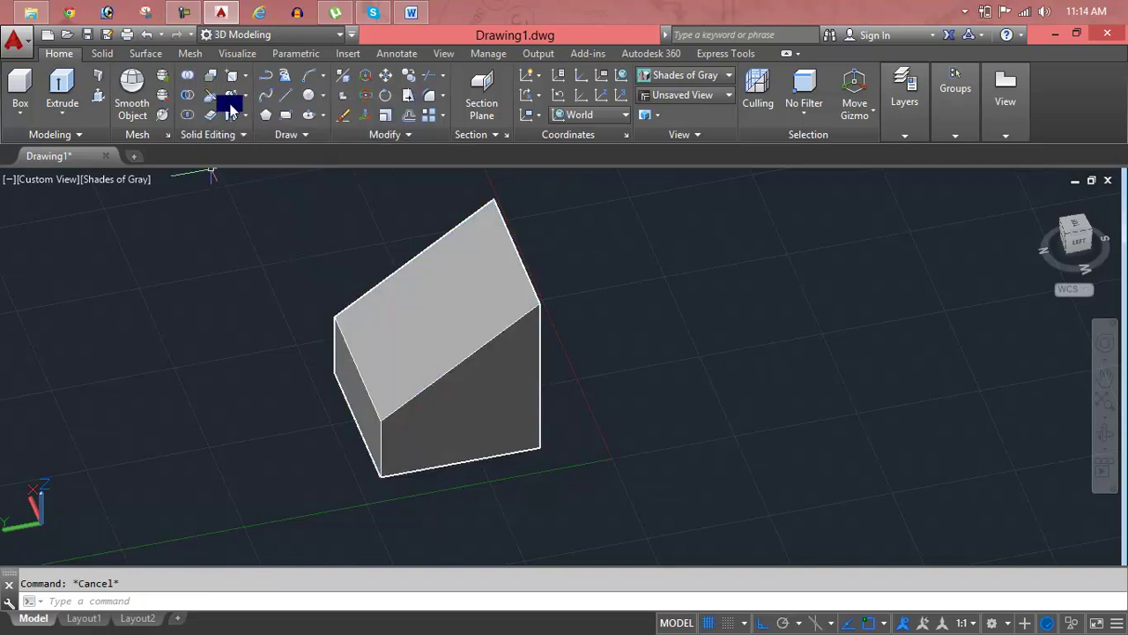
Taper the front face 15 degrees about its bottom edge and end the command.
left_click(234, 99)
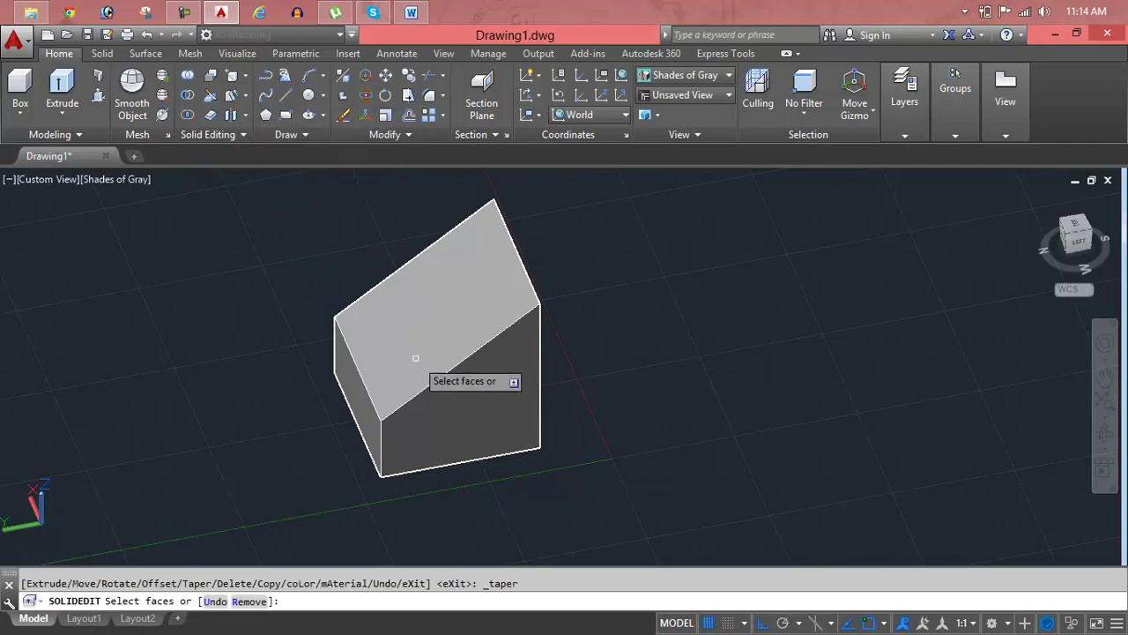
left_click(475, 403)
key("Return")
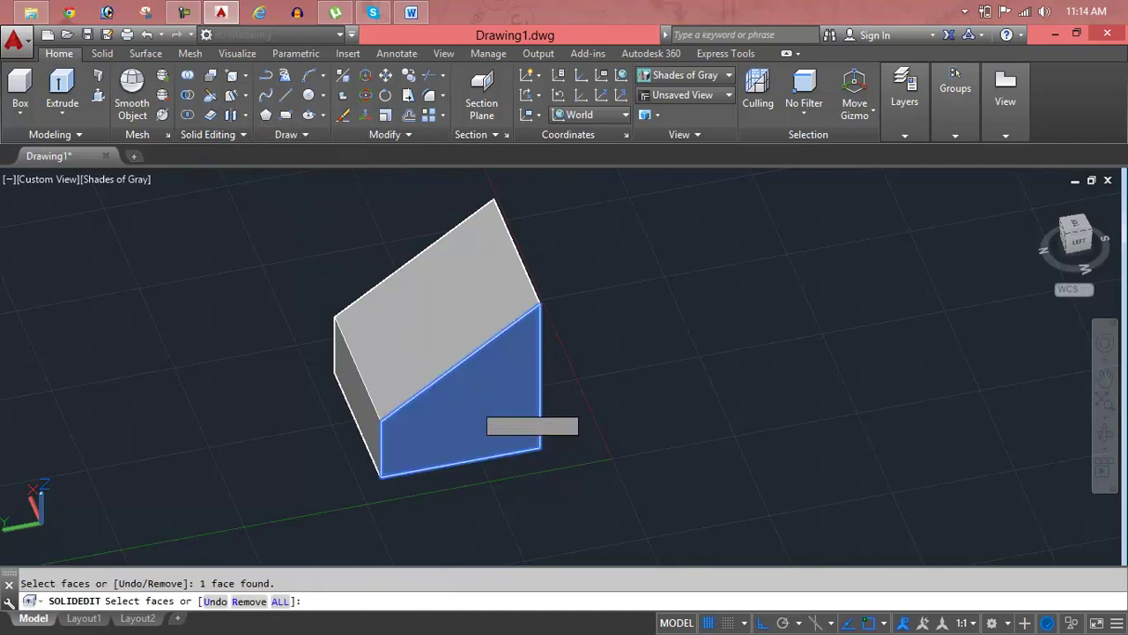
left_click(536, 451)
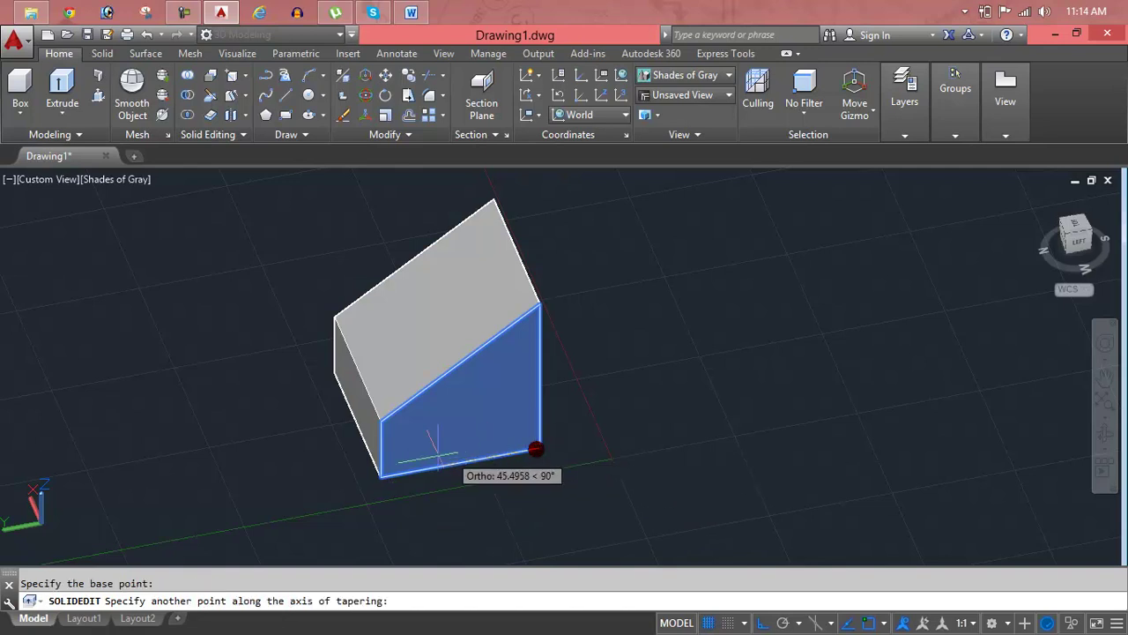
left_click(381, 475)
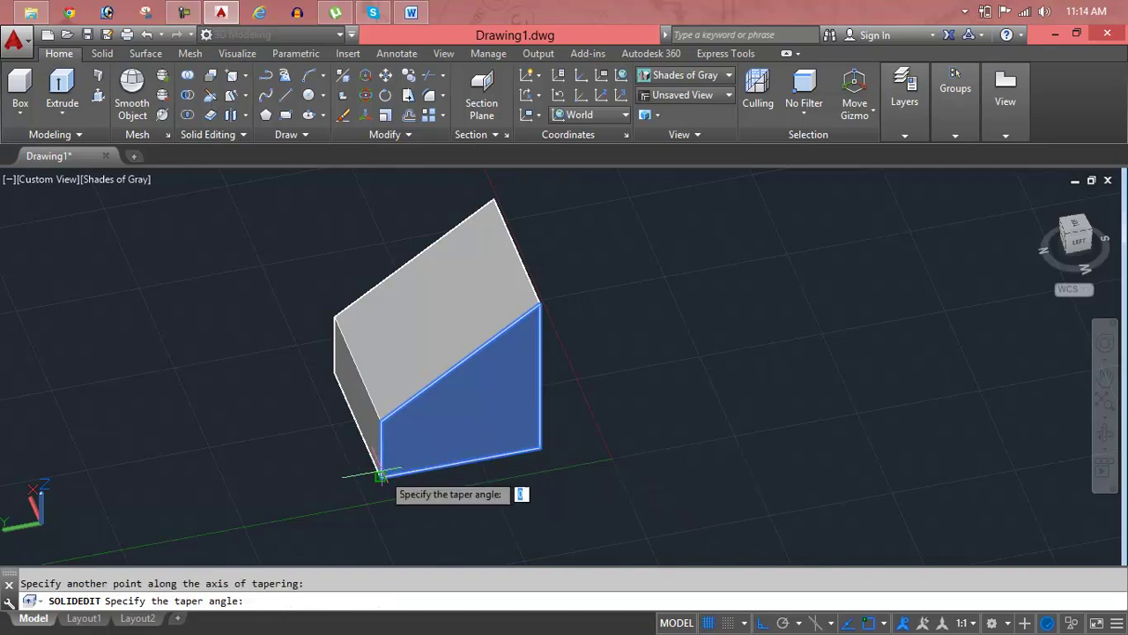
type("15")
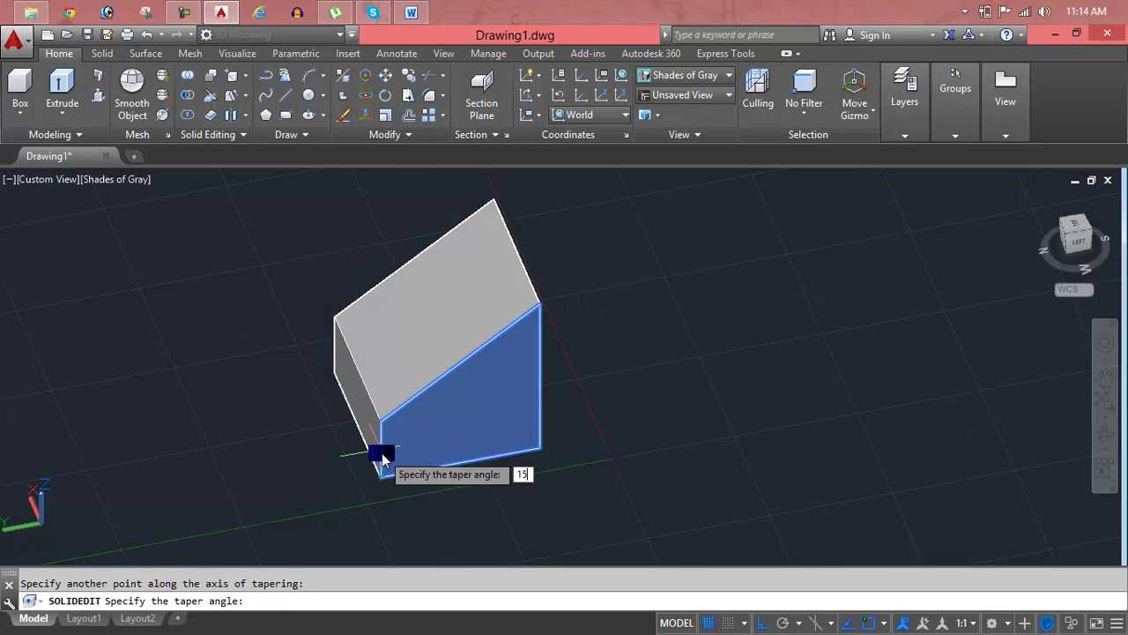
key("Return")
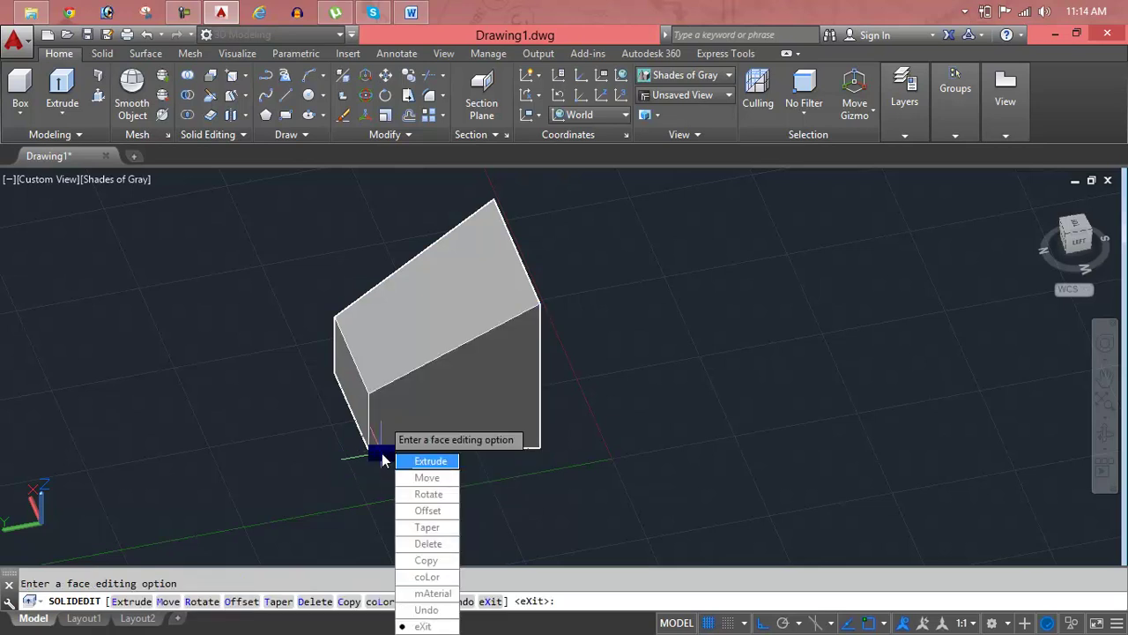
key("Return")
key("Return")
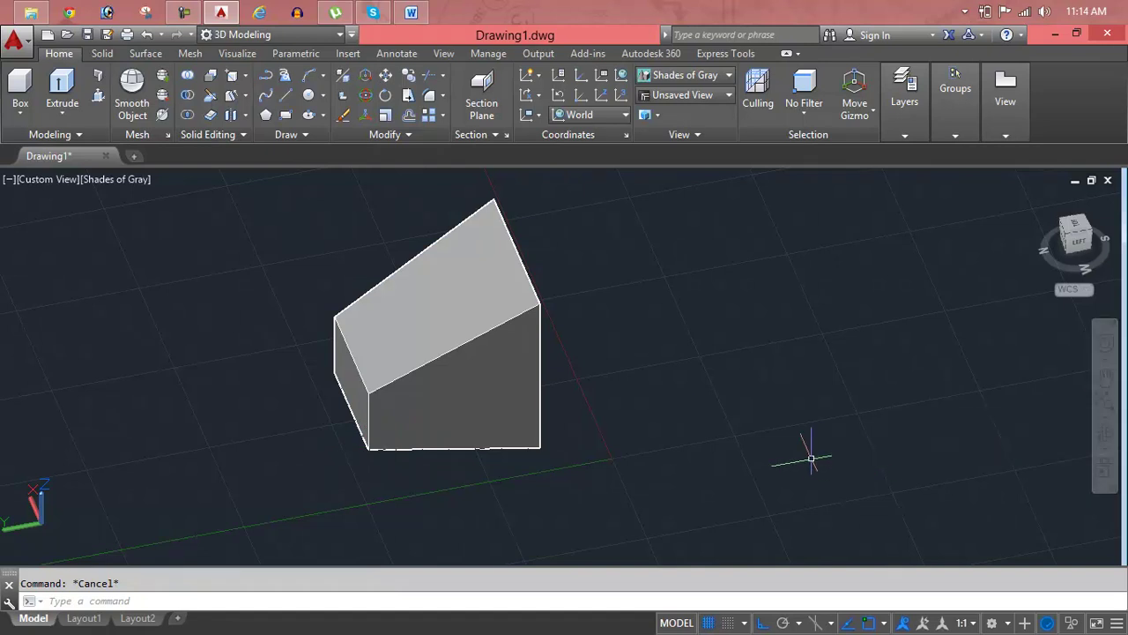
Taper the right end face 15 degrees, base at its bottom corner, axis at its top corner.
mouse_move(607, 452)
middle_mouse_down("shift")
mouse_move(780, 302)
mouse_move(803, 406)
mouse_move(947, 373)
mouse_move(869, 449)
mouse_move(895, 468)
mouse_move(977, 433)
middle_mouse_up("shift")
mouse_move(479, 479)
middle_mouse_down()
mouse_move(813, 501)
mouse_move(385, 484)
middle_mouse_up()
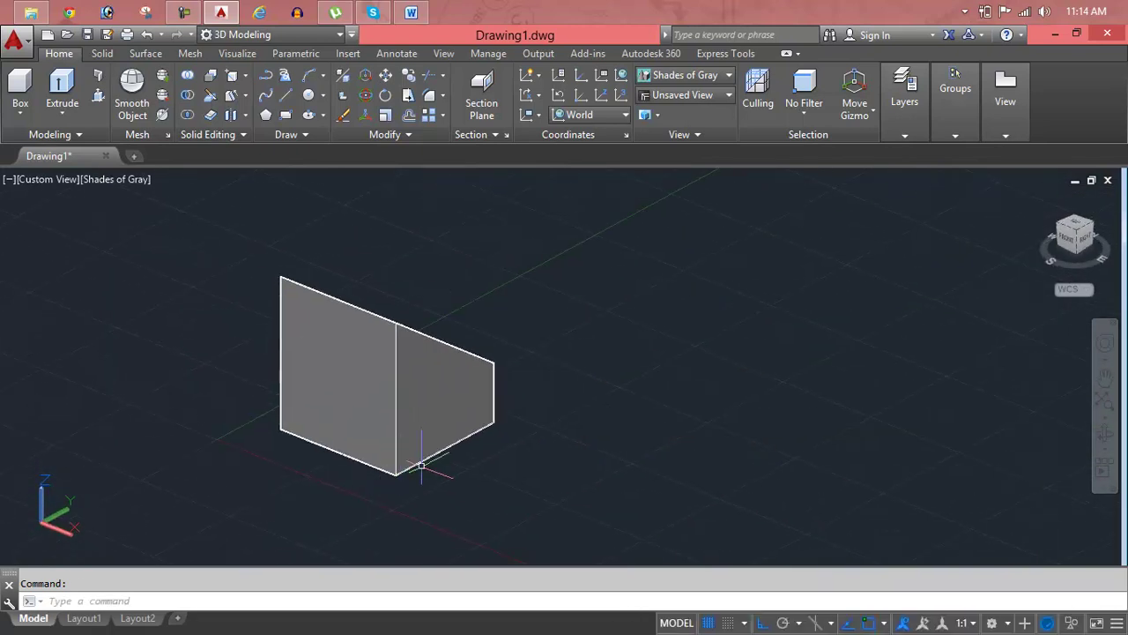
mouse_move(431, 444)
middle_mouse_down("shift")
mouse_move(536, 444)
mouse_move(644, 408)
mouse_move(618, 419)
middle_mouse_up("shift")
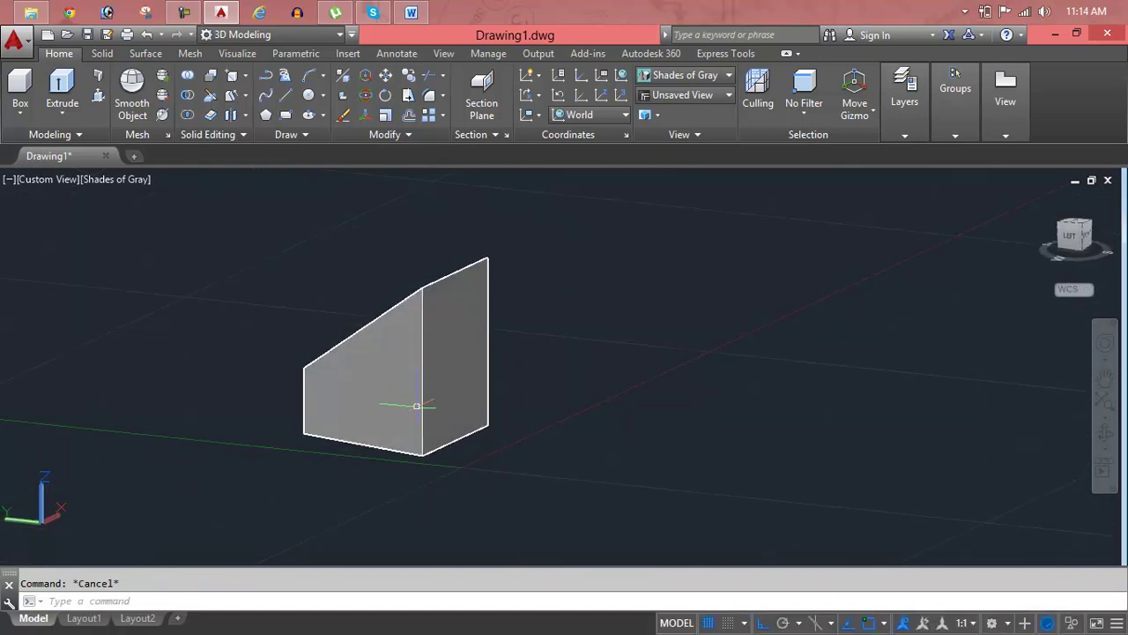
left_click(232, 105)
left_click(445, 374)
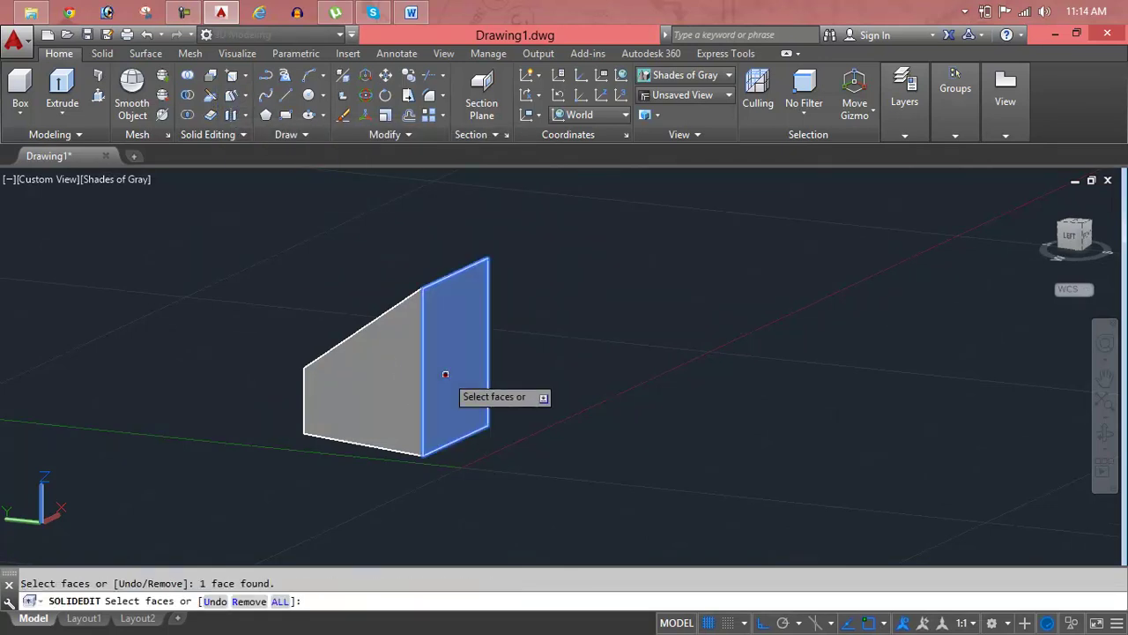
key("Return")
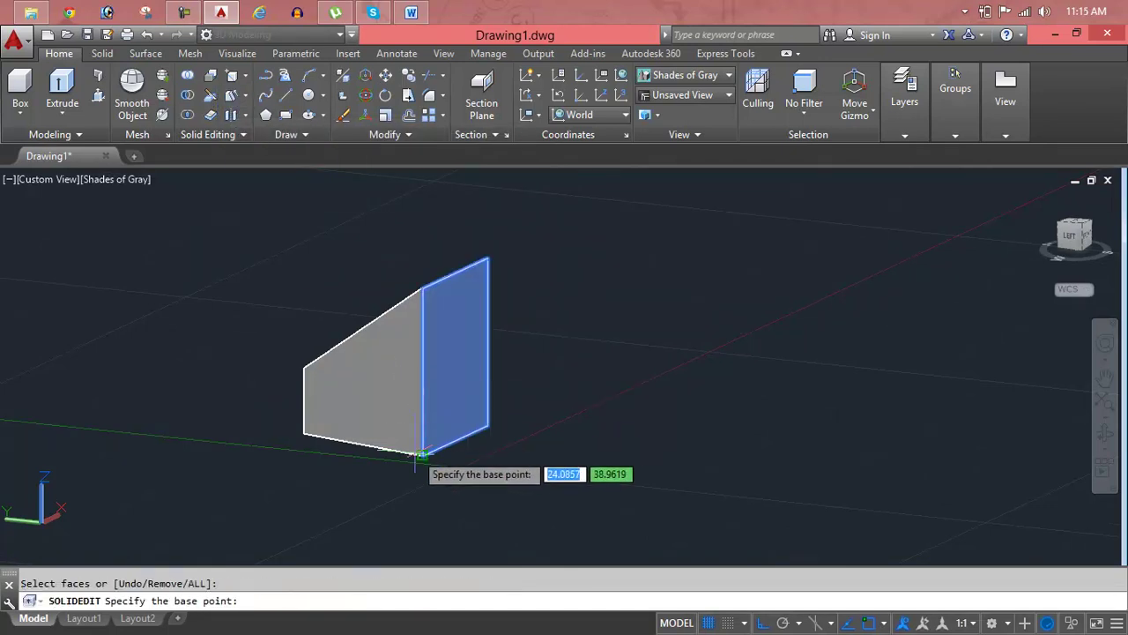
left_click(419, 453)
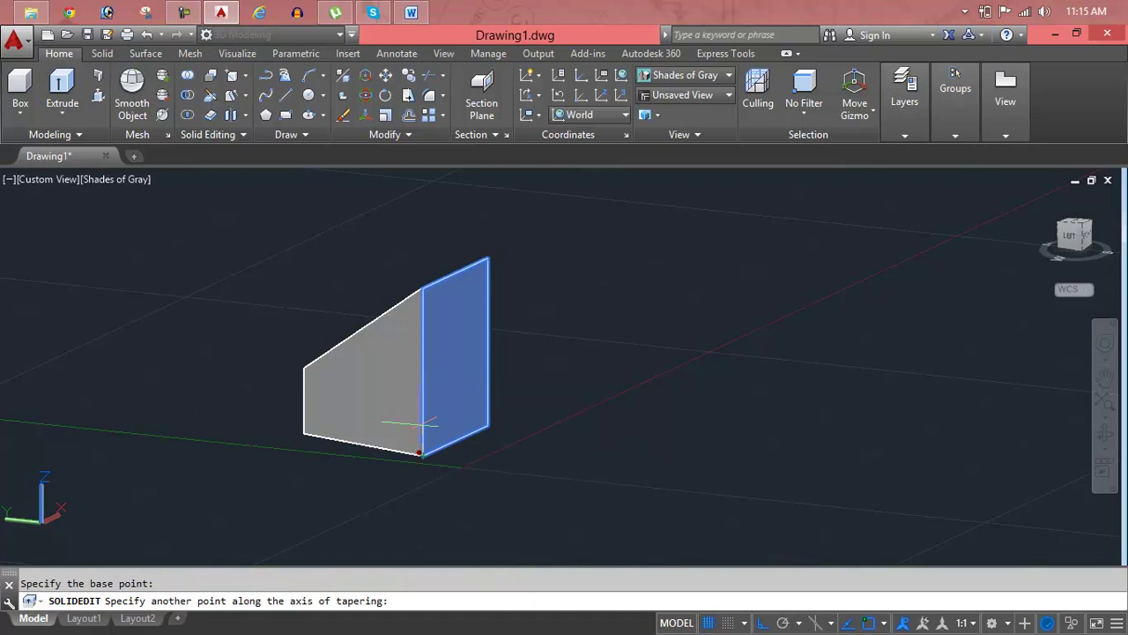
left_click(420, 289)
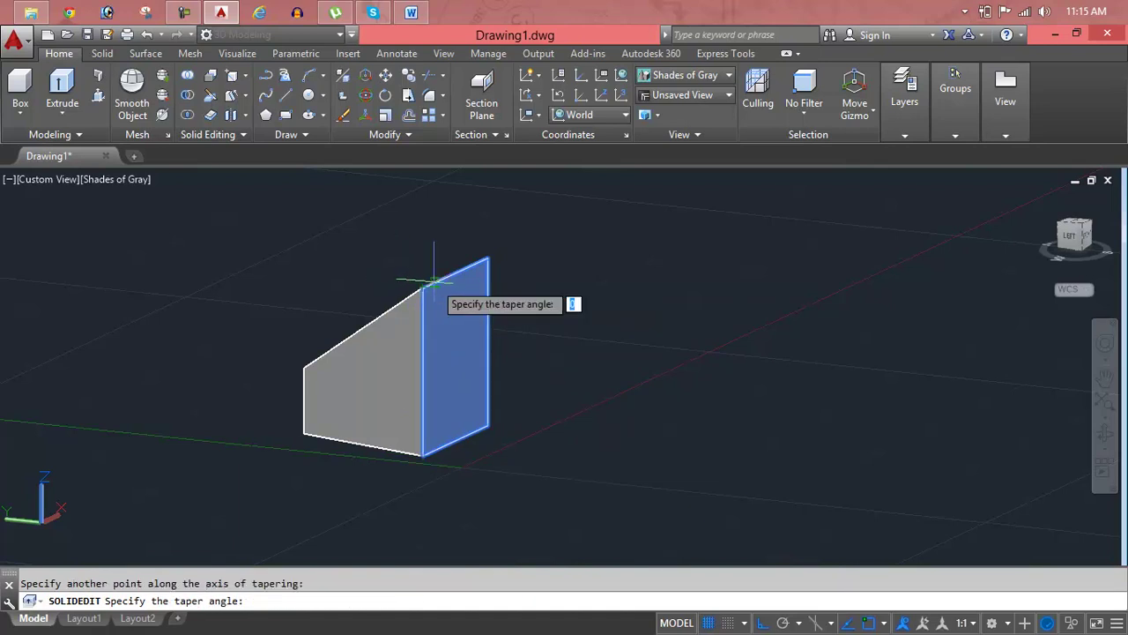
type("15")
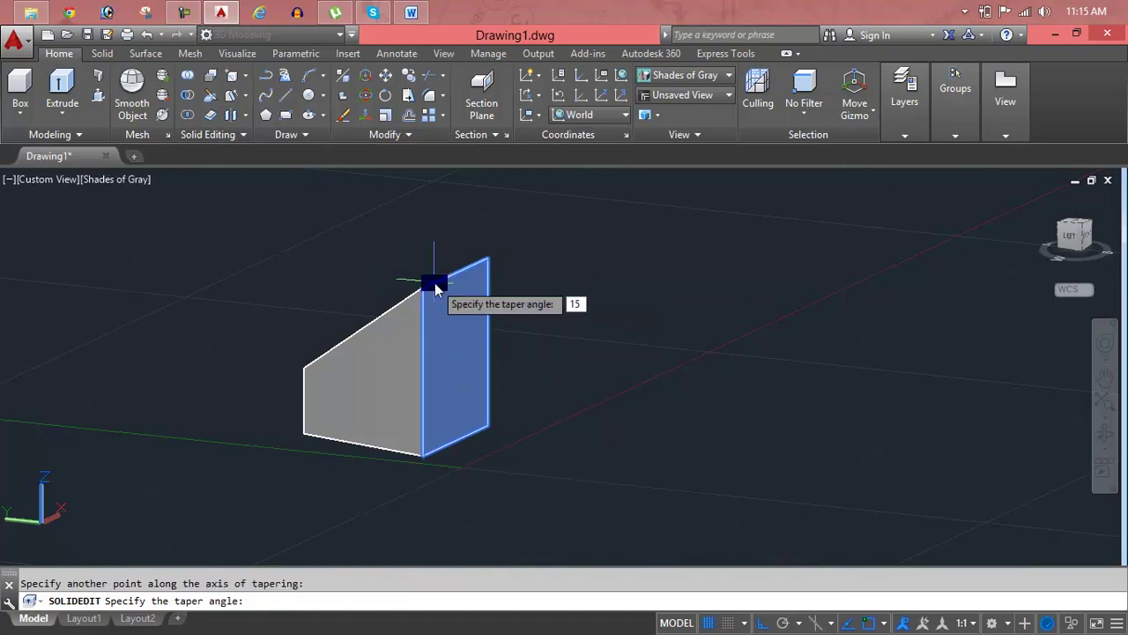
key("Return")
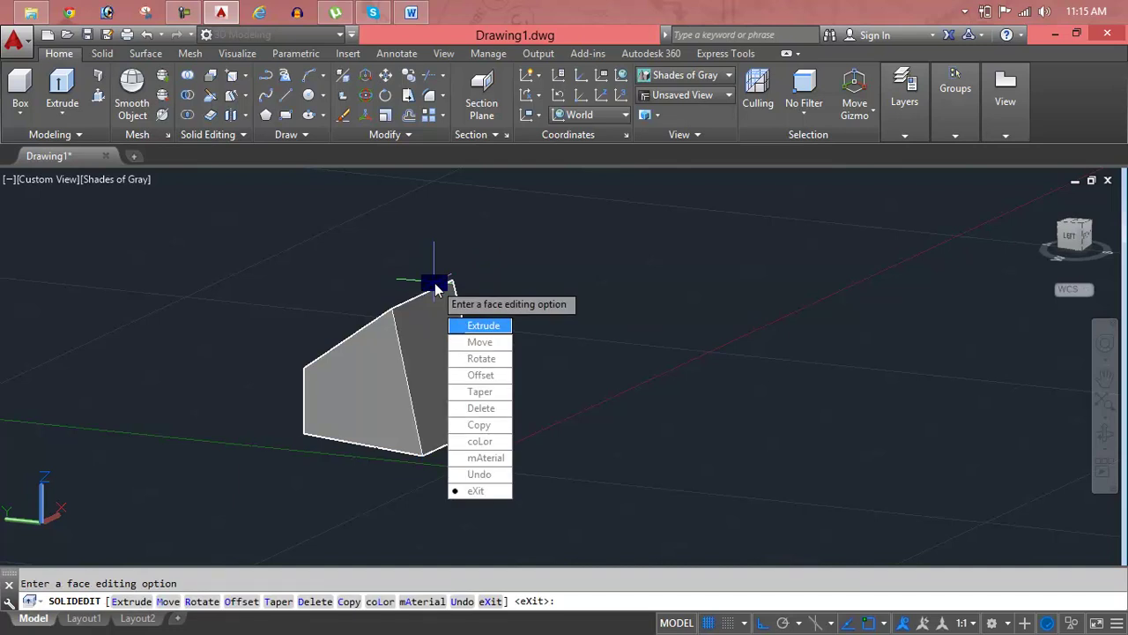
key("Return")
key("Return")
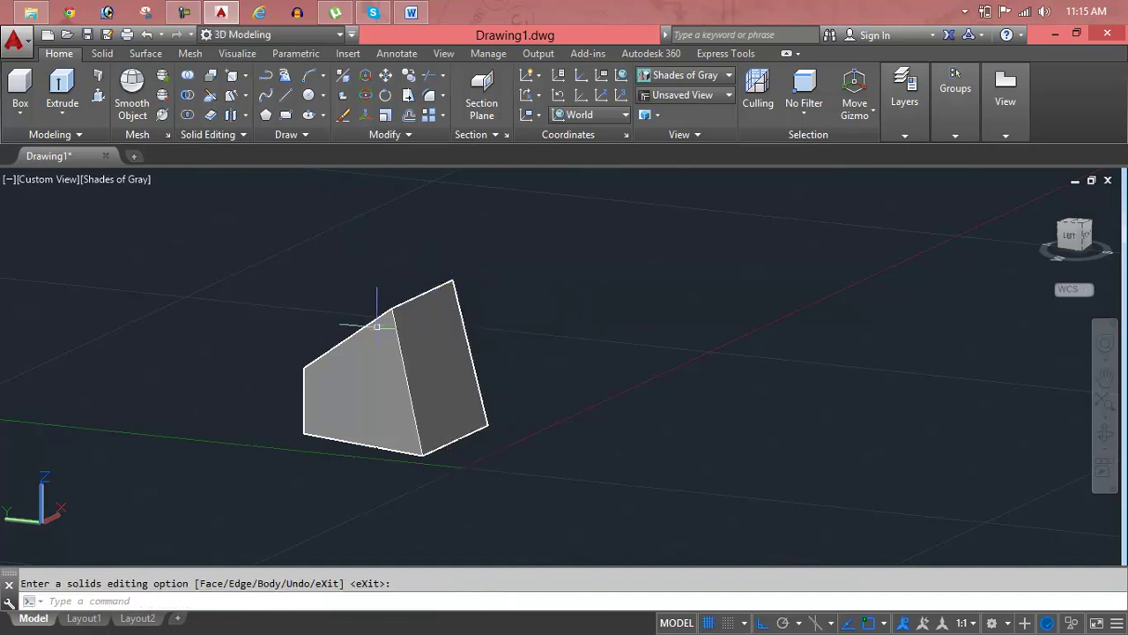
Select the tapered solid and delete it.
mouse_move(402, 353)
middle_mouse_down()
mouse_move(368, 440)
mouse_move(484, 436)
middle_mouse_up()
key("Return")
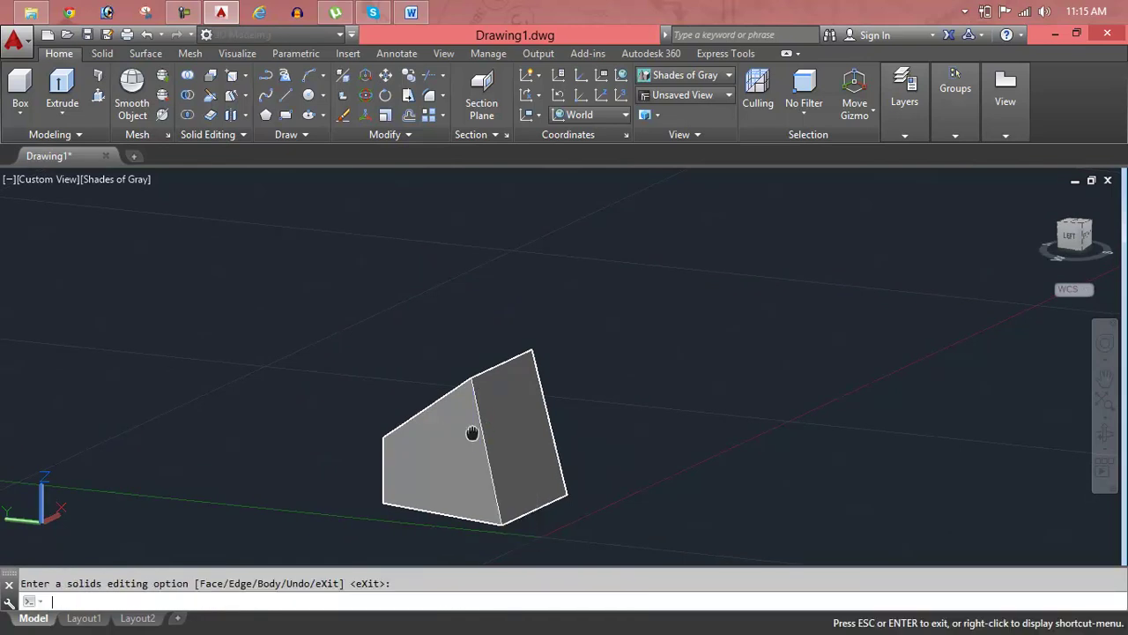
left_click(489, 412)
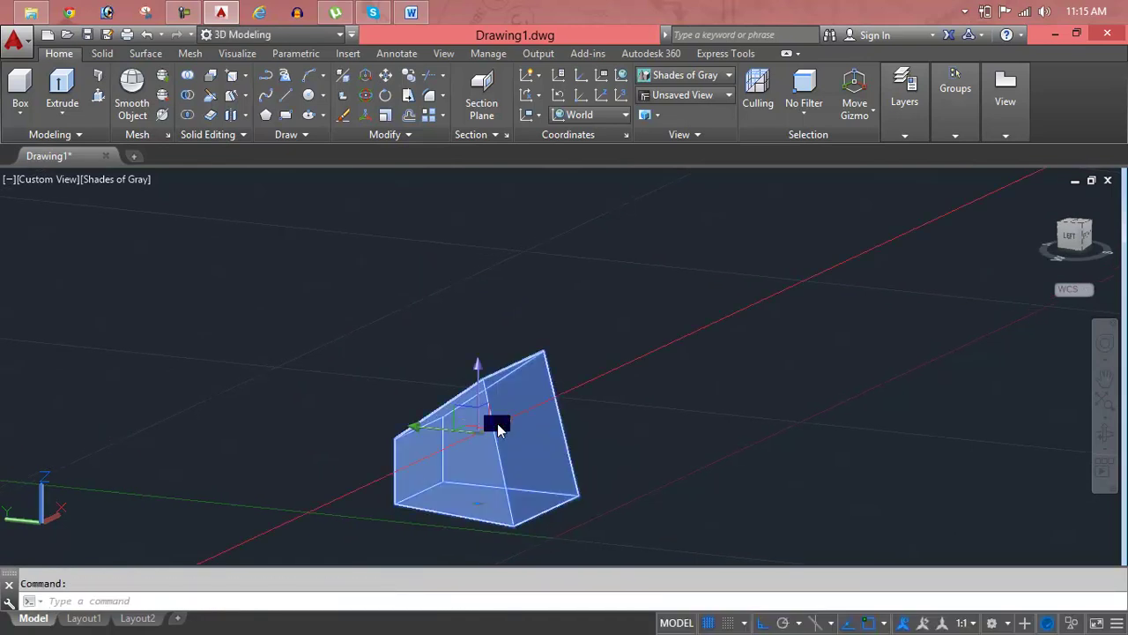
key("Delete")
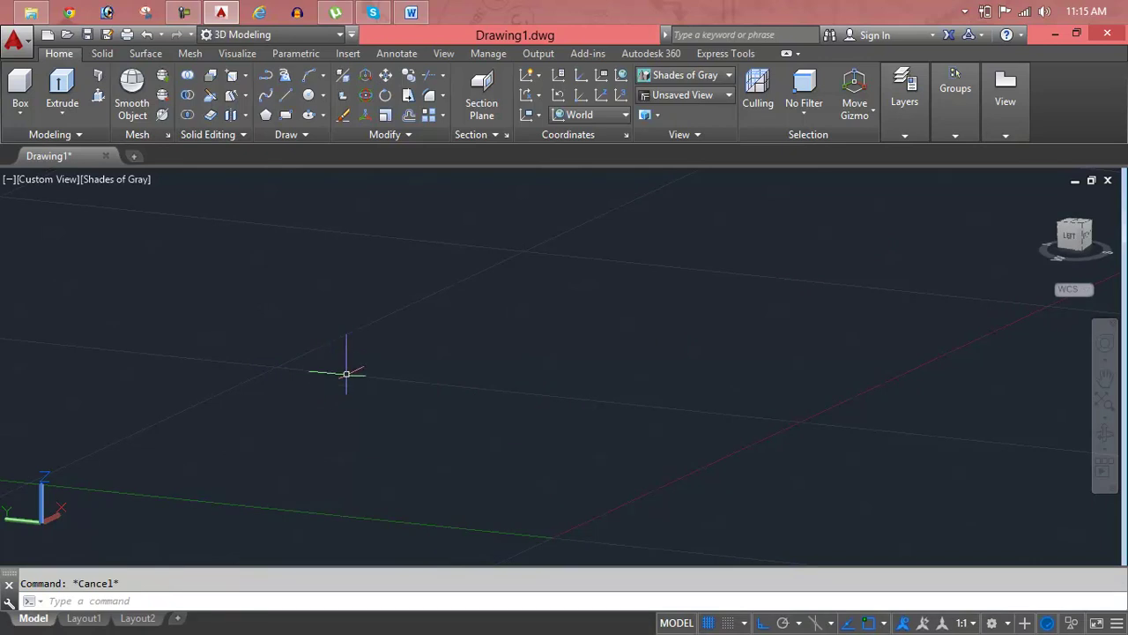
Draw a circle on the ground plane with the C command.
type("c")
key("Return")
left_click(347, 374)
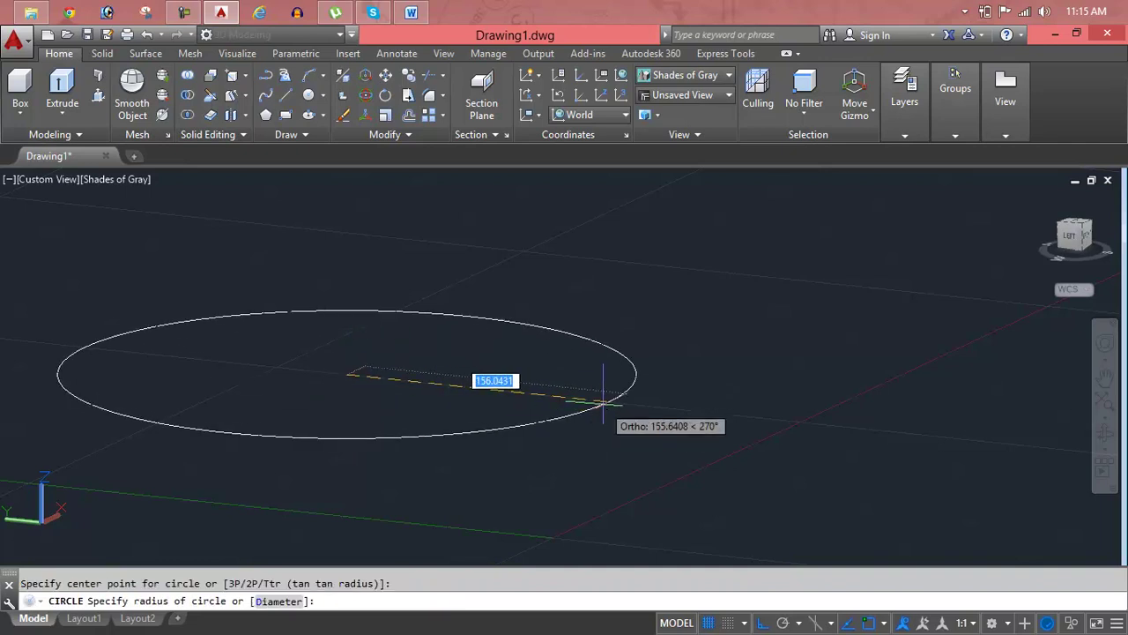
left_click(449, 404)
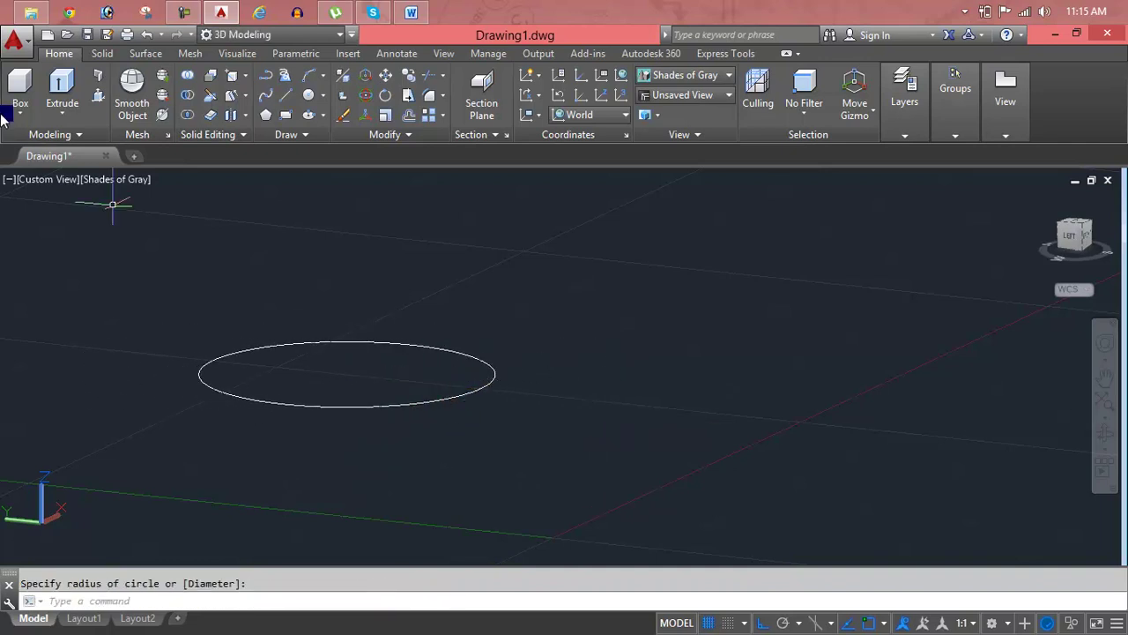
Extrude the circle upward into a tall cylinder.
left_click(62, 113)
left_click(66, 134)
left_click(152, 260)
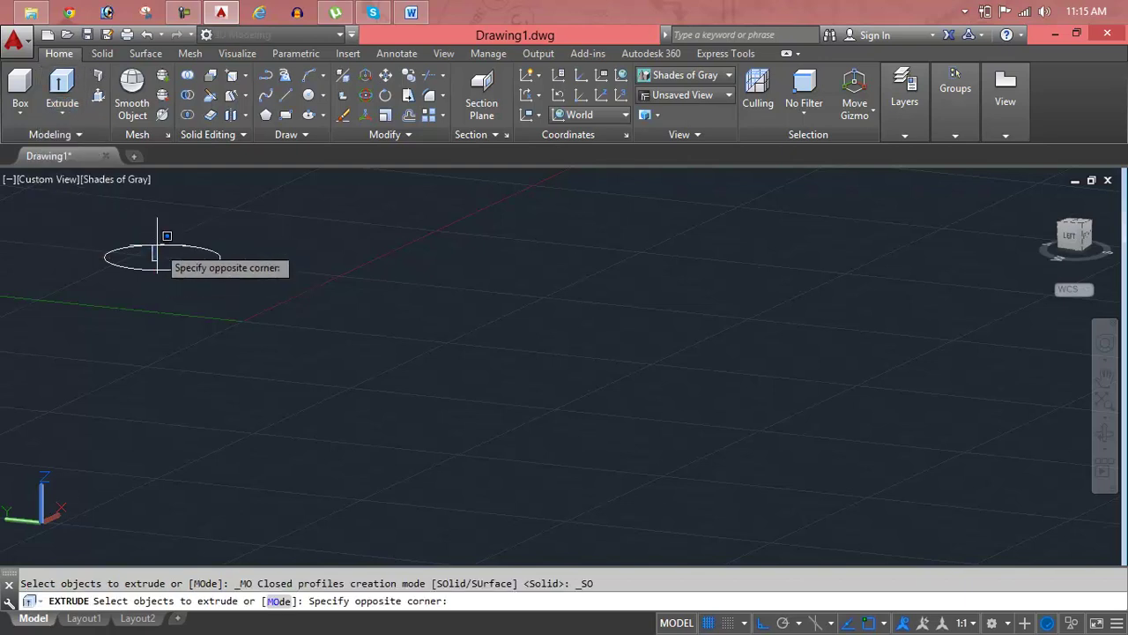
left_click(157, 245)
left_click(157, 246)
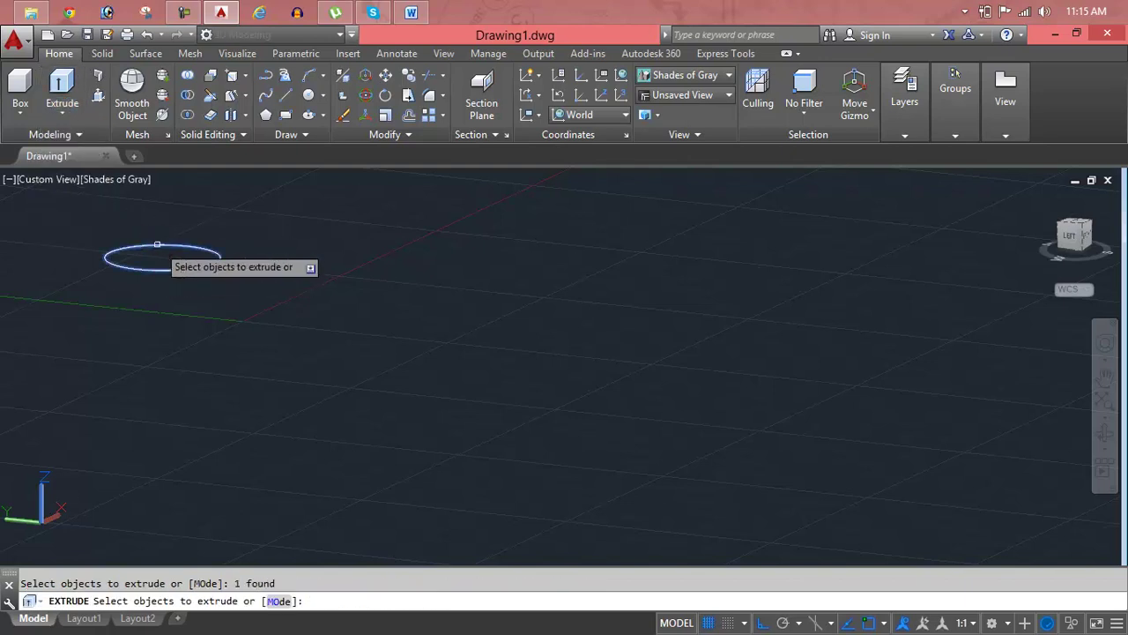
key("Return")
middle_click_drag(157, 249, 576, 449)
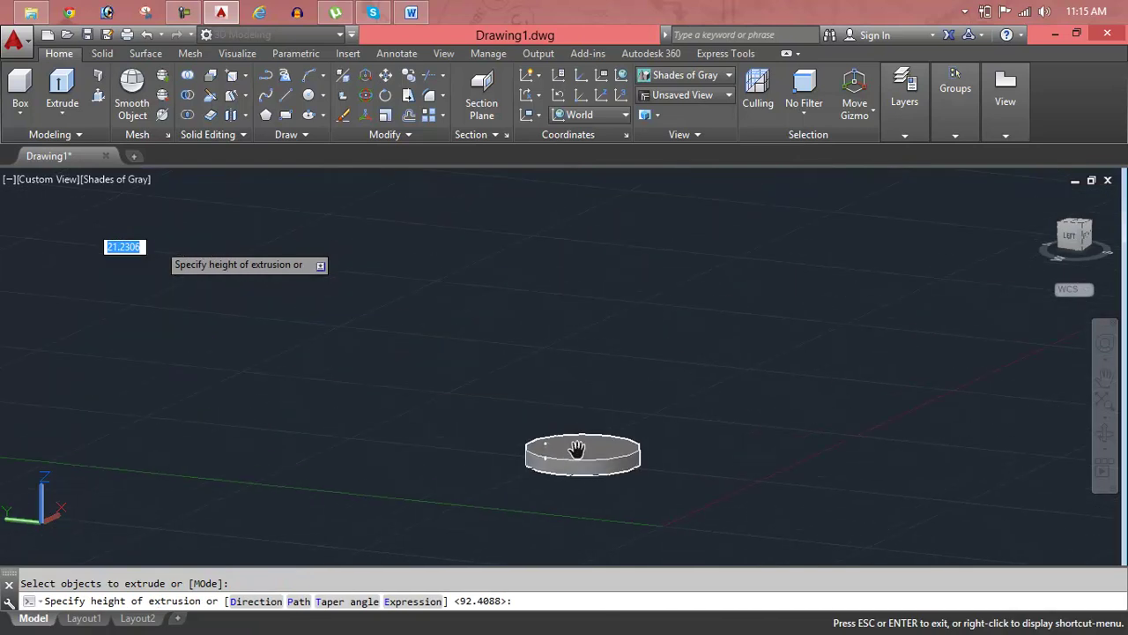
middle_click_drag(609, 372, 620, 357)
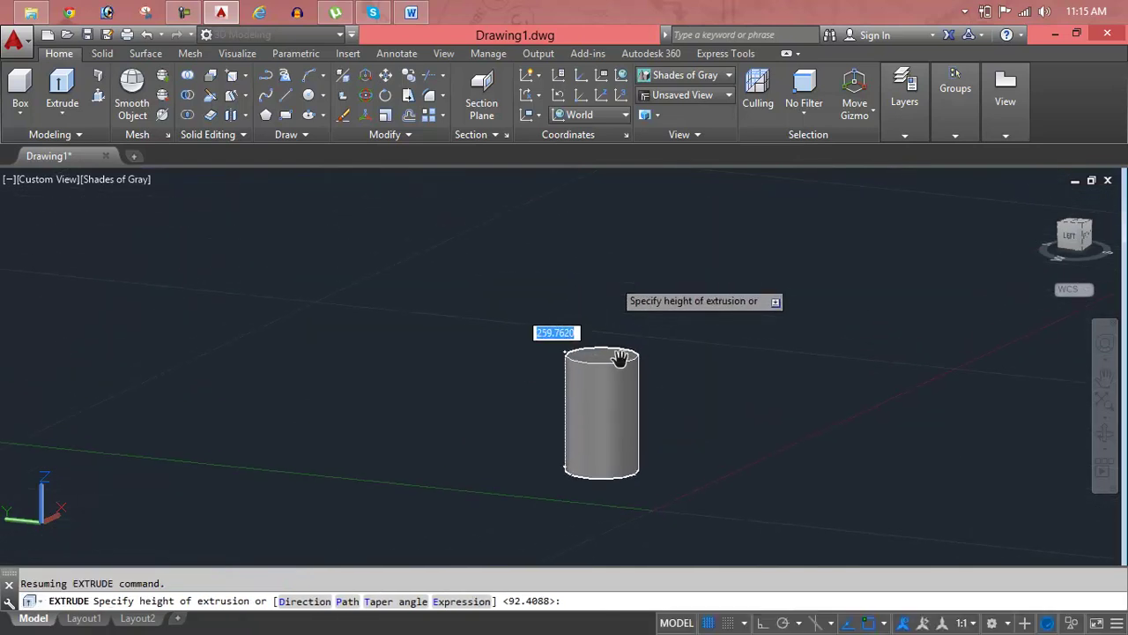
left_click(615, 304)
Taper the cylinder's top face 15 degrees, base at top centre, axis at bottom centre.
key("Escape")
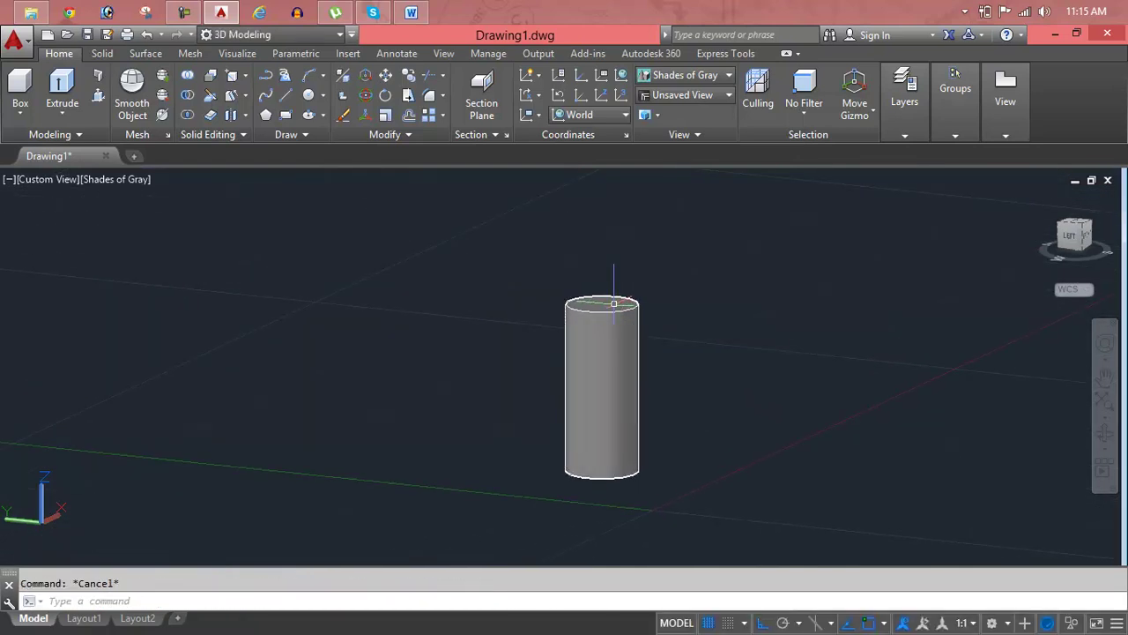
scroll(615, 304, "down", 2)
middle_click_drag(604, 314, 576, 323)
scroll(583, 328, "up", 1)
scroll(583, 328, "up", 2)
key("Escape")
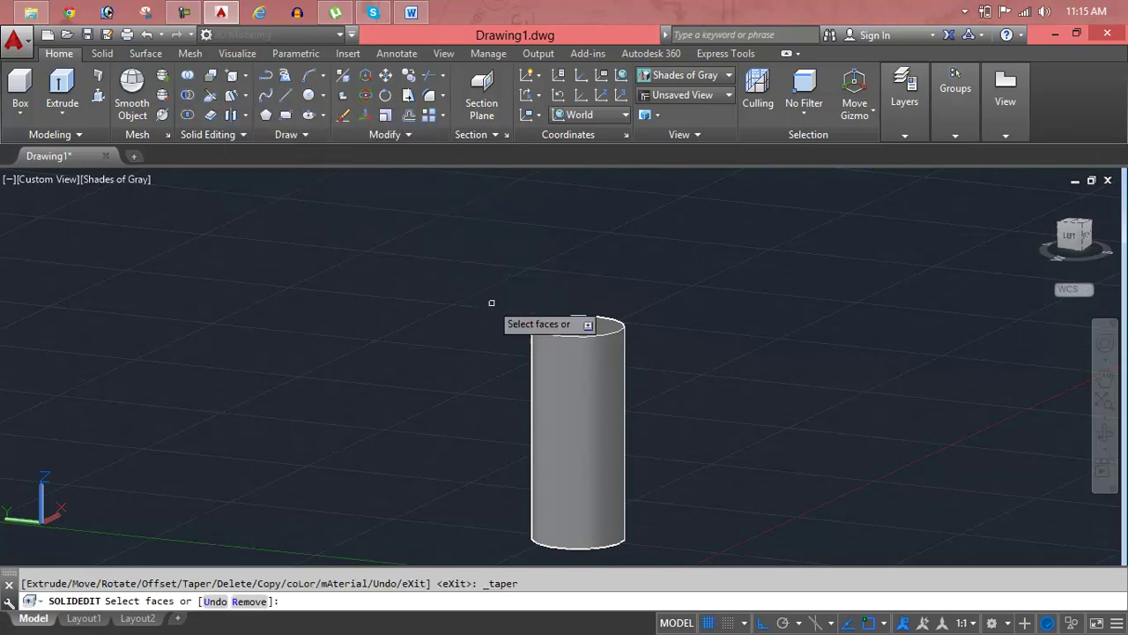
left_click(585, 324)
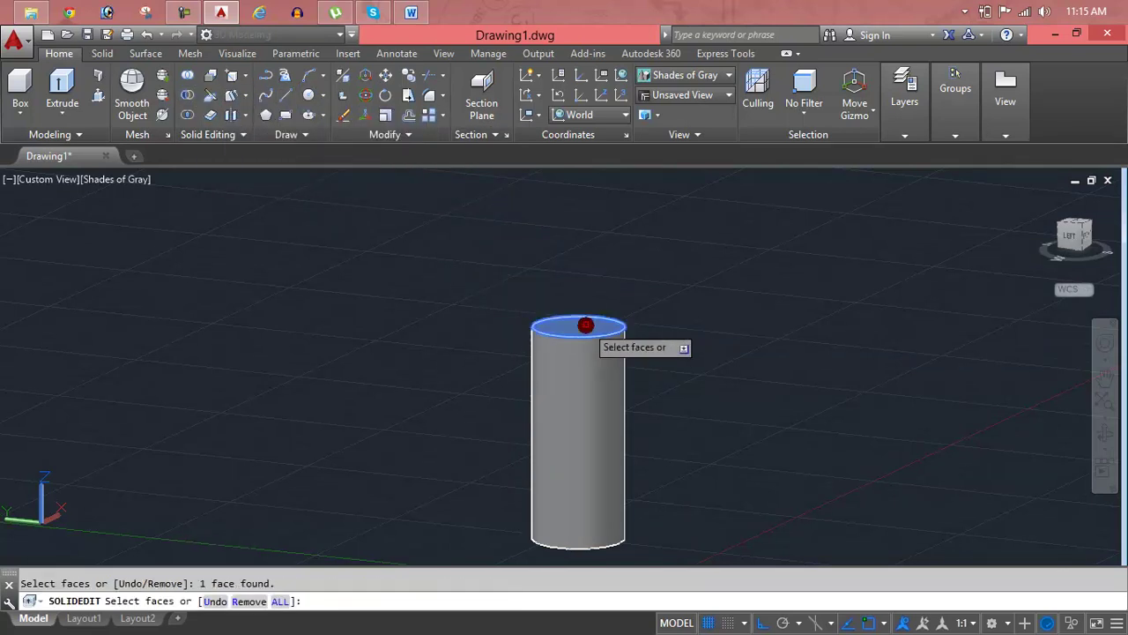
key("Return")
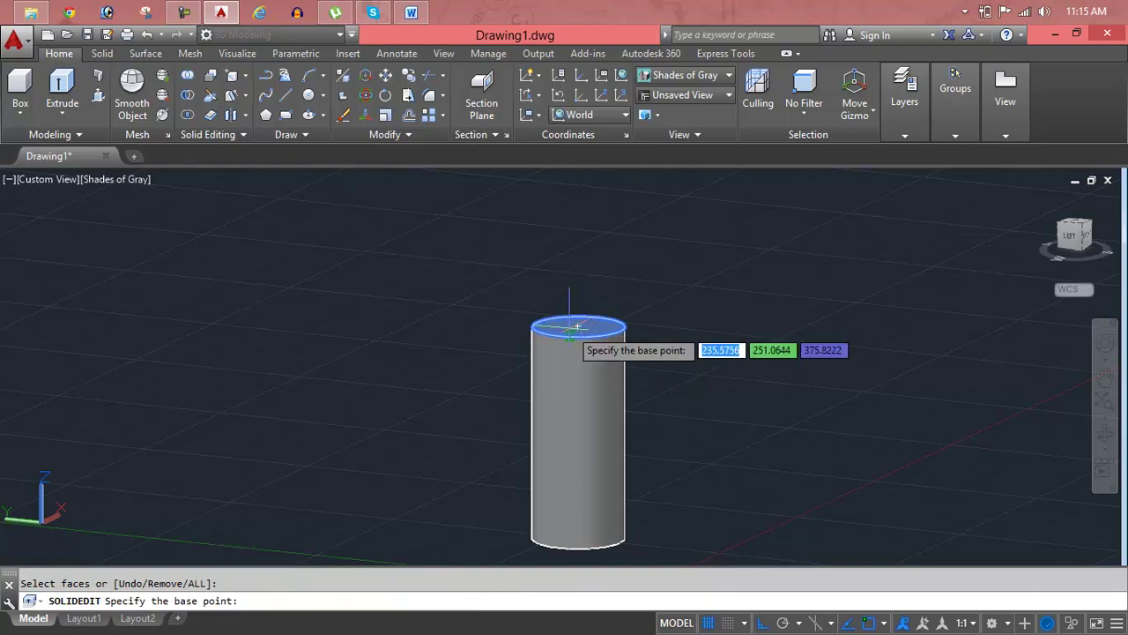
left_click(578, 327)
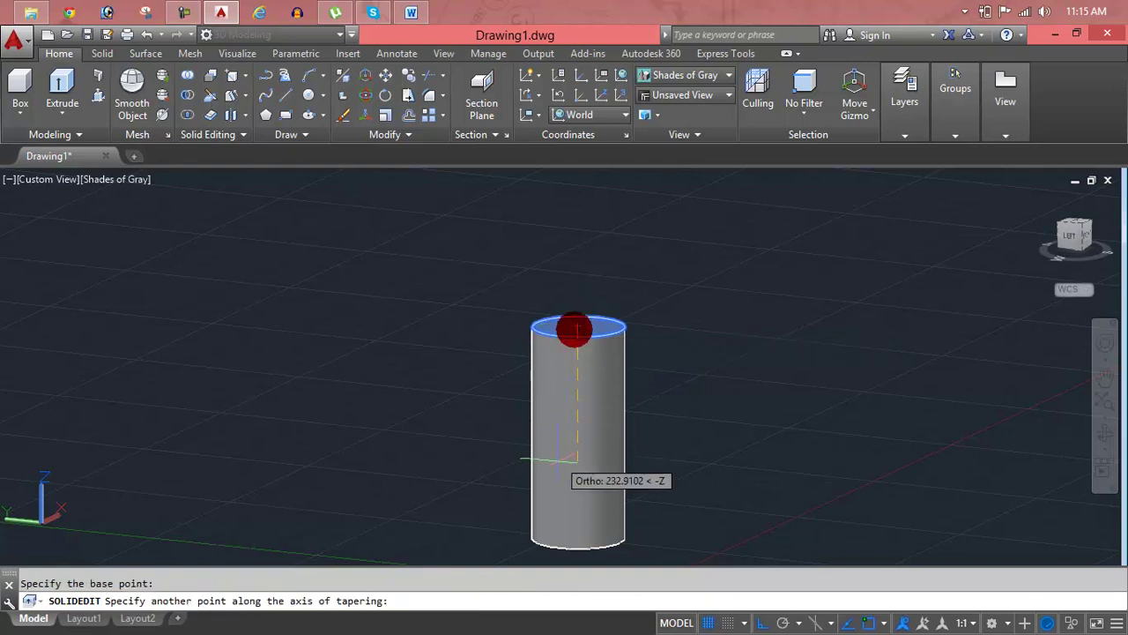
left_click(578, 536)
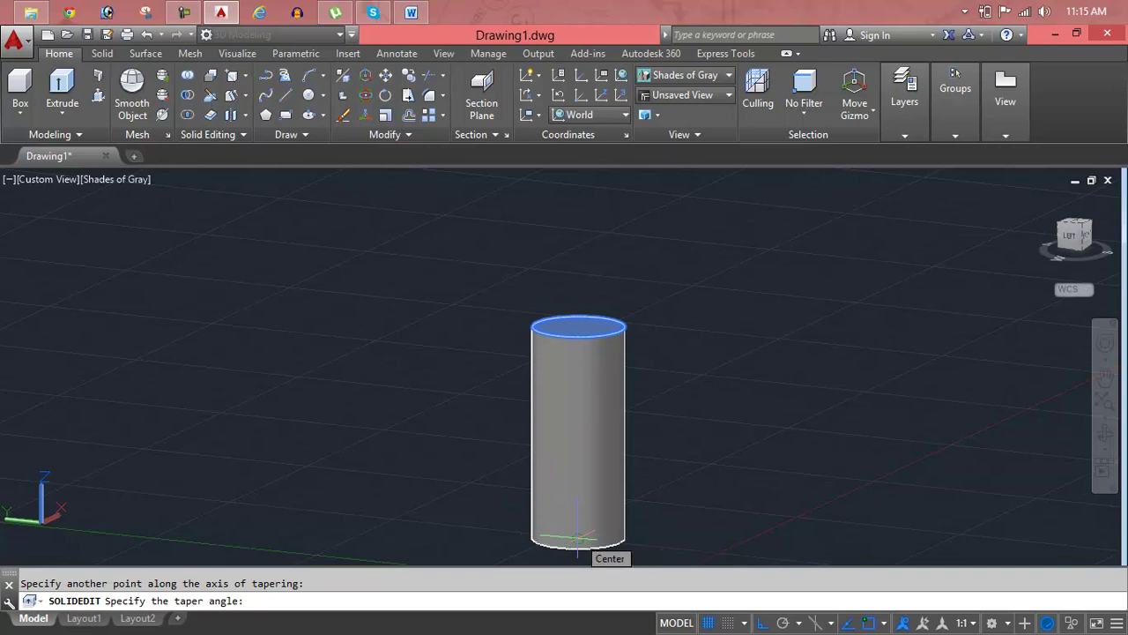
type("15")
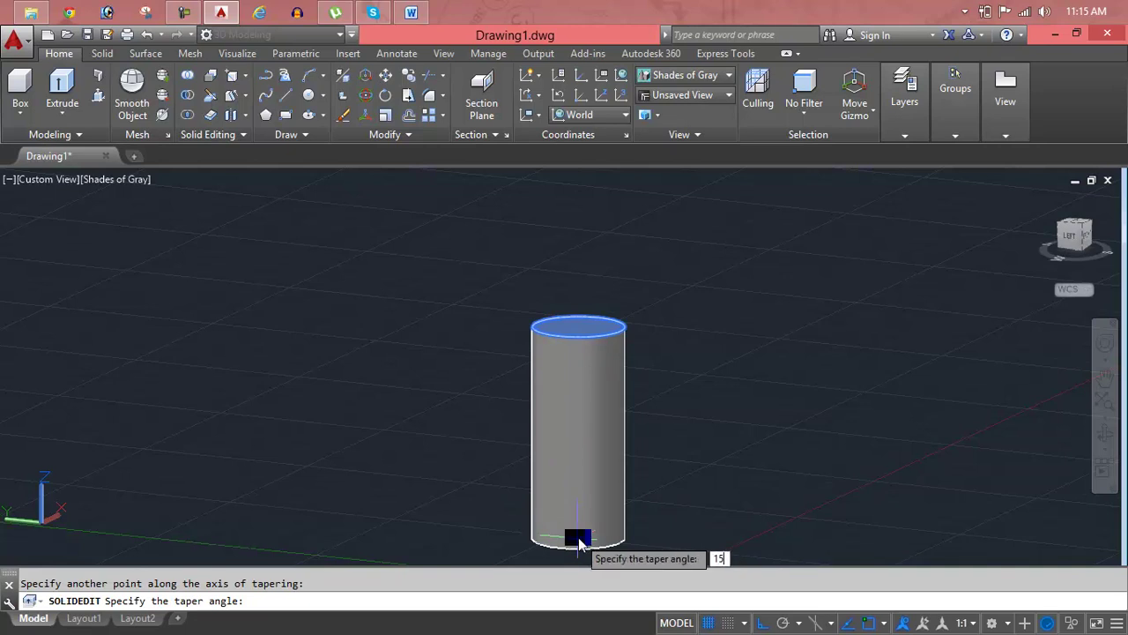
key("Return")
key("Return")
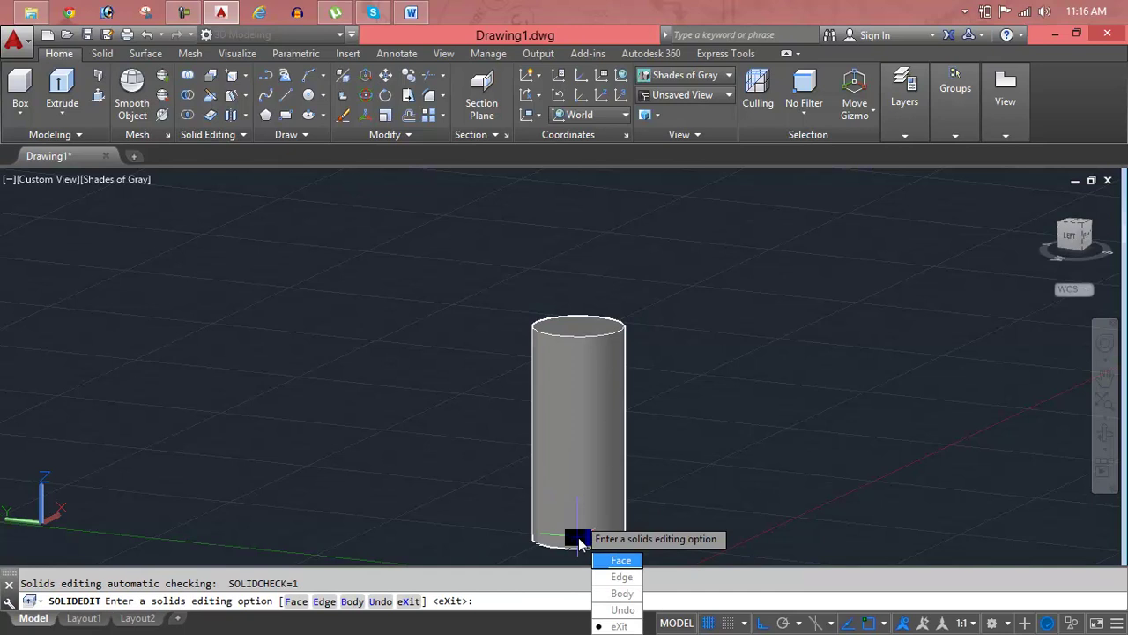
key("Return")
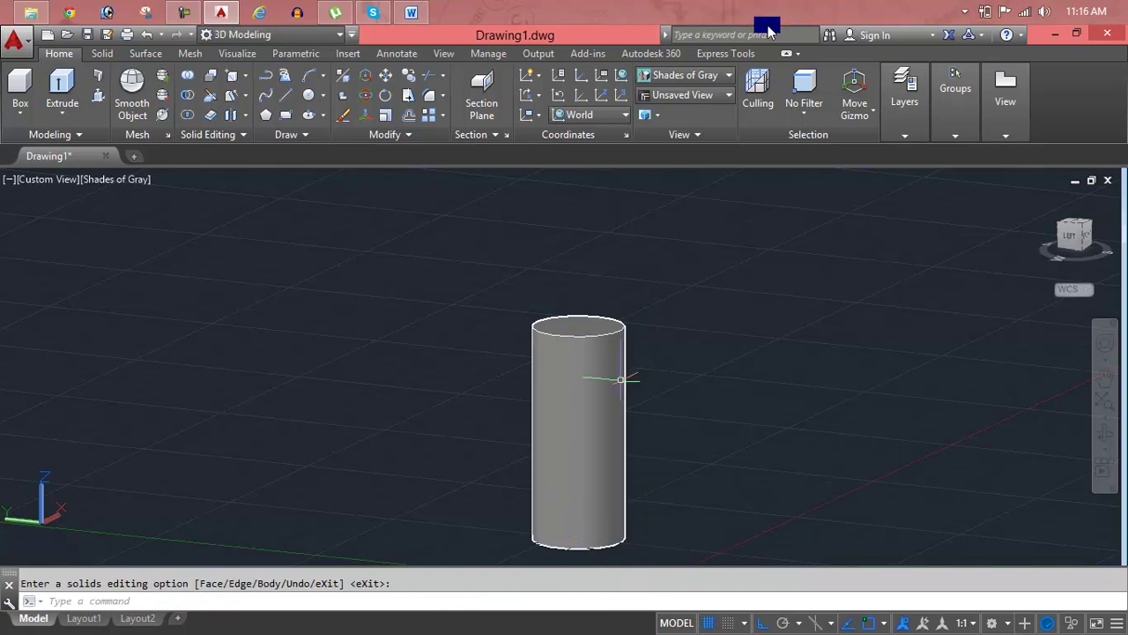
Orbit the view to look down on the cylinder's top.
scroll(620, 379, "down", 2)
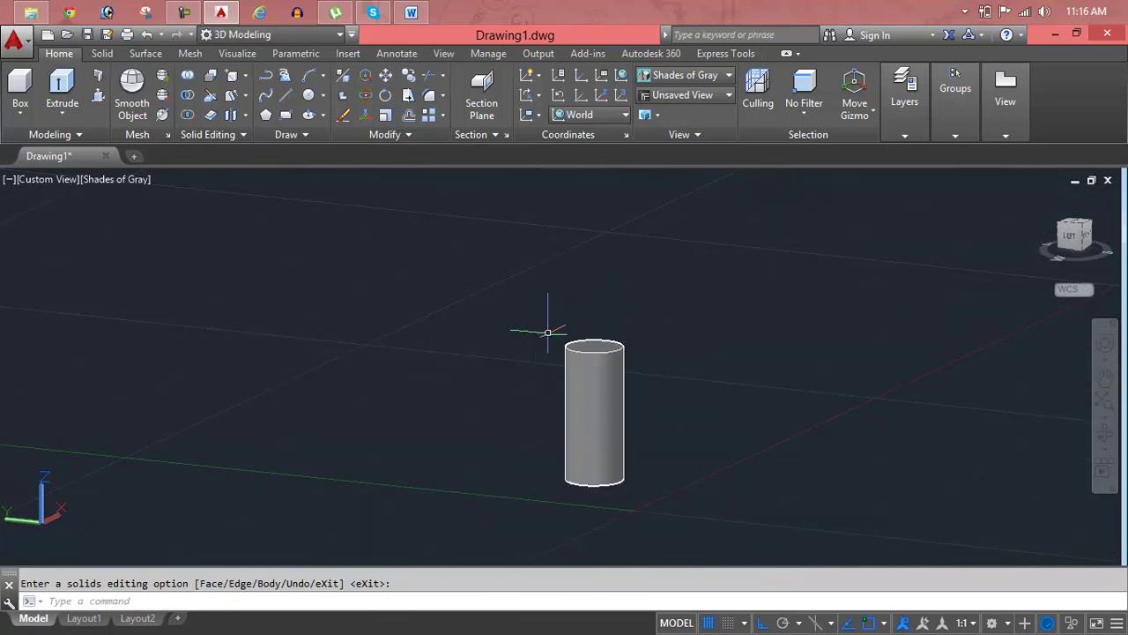
mouse_move(602, 348)
middle_mouse_down("shift")
mouse_move(372, 429)
mouse_move(323, 418)
mouse_move(442, 448)
middle_mouse_up("shift")
mouse_move(578, 483)
middle_mouse_down("shift")
mouse_move(565, 471)
mouse_move(503, 474)
mouse_move(379, 543)
mouse_move(396, 509)
mouse_move(463, 443)
middle_mouse_up("shift")
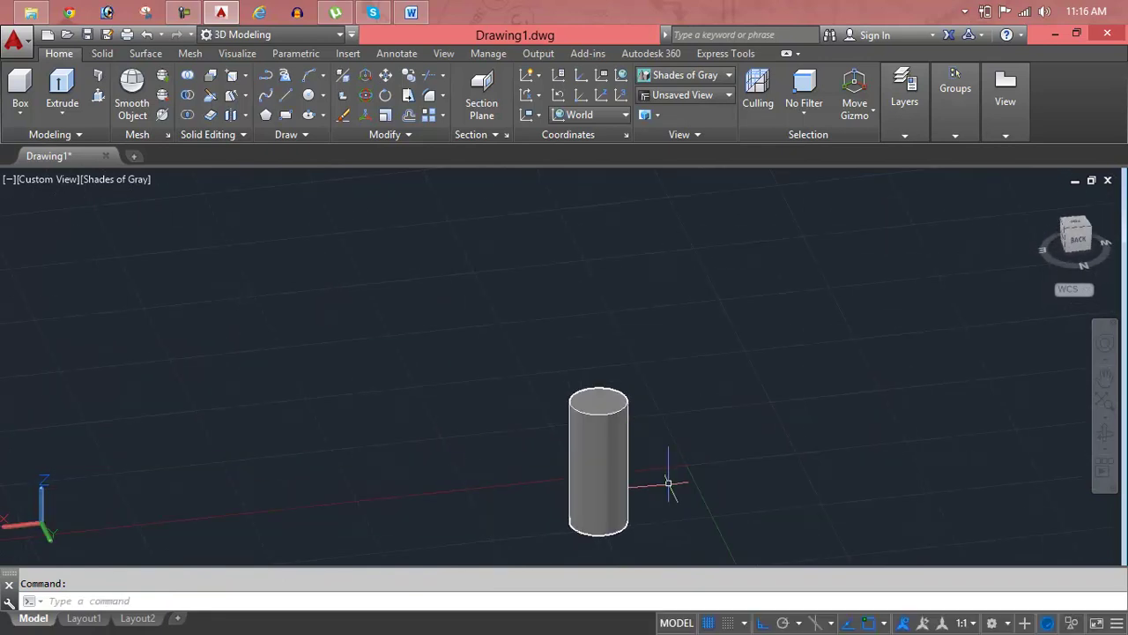
Taper the cylinder's top face 50 degrees about its top-to-bottom centre axis.
key("Escape")
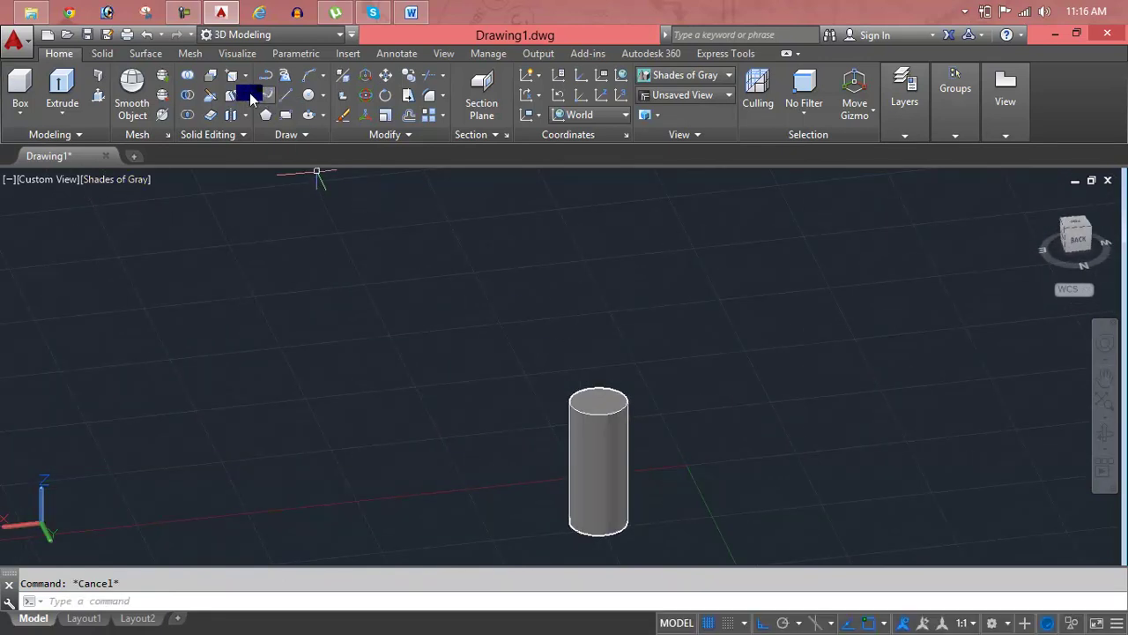
left_click(241, 97)
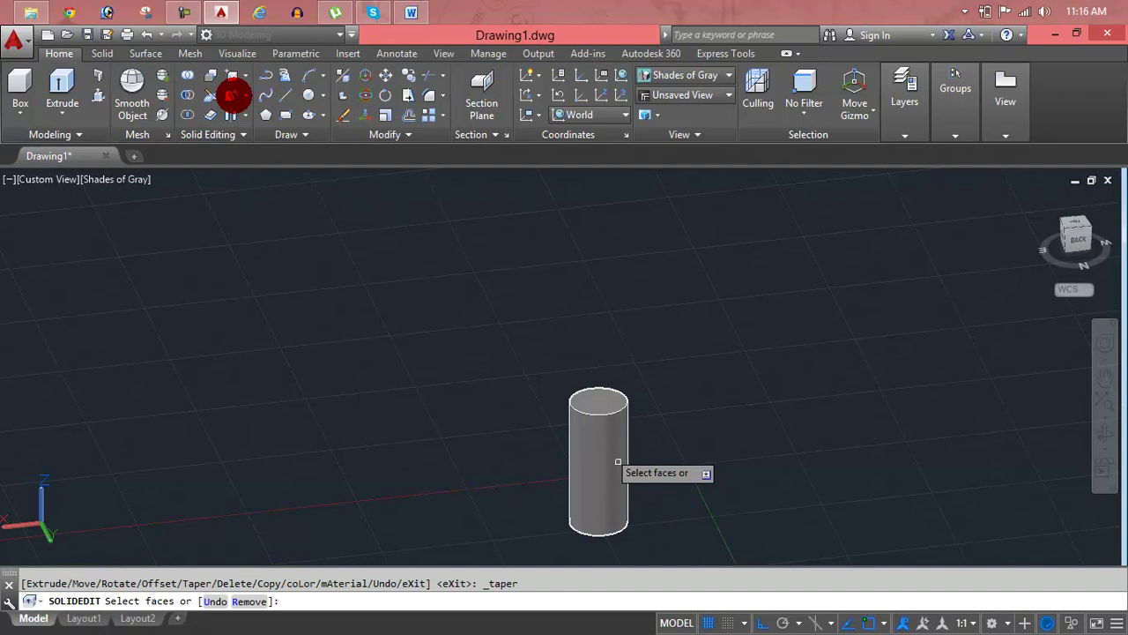
left_click(605, 404)
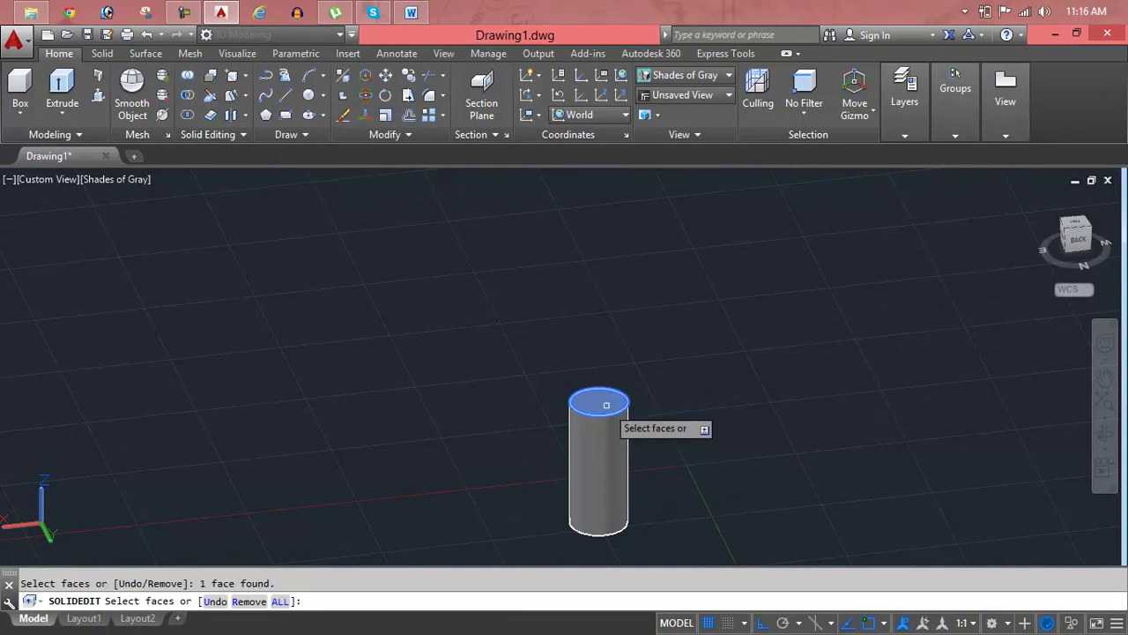
key("Return")
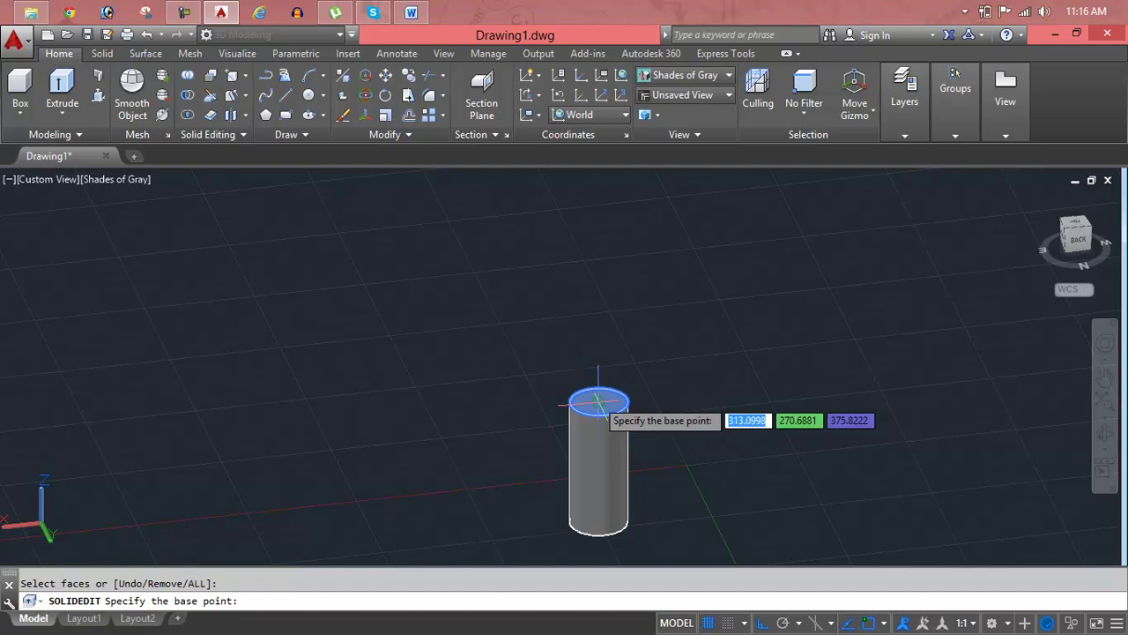
left_click(599, 403)
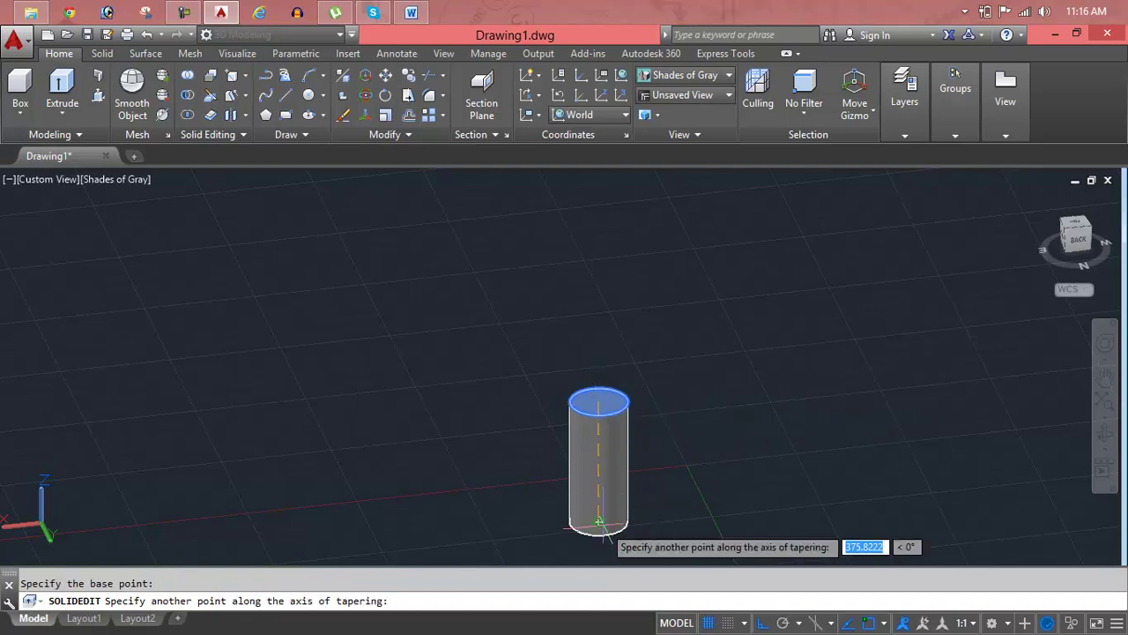
left_click(599, 522)
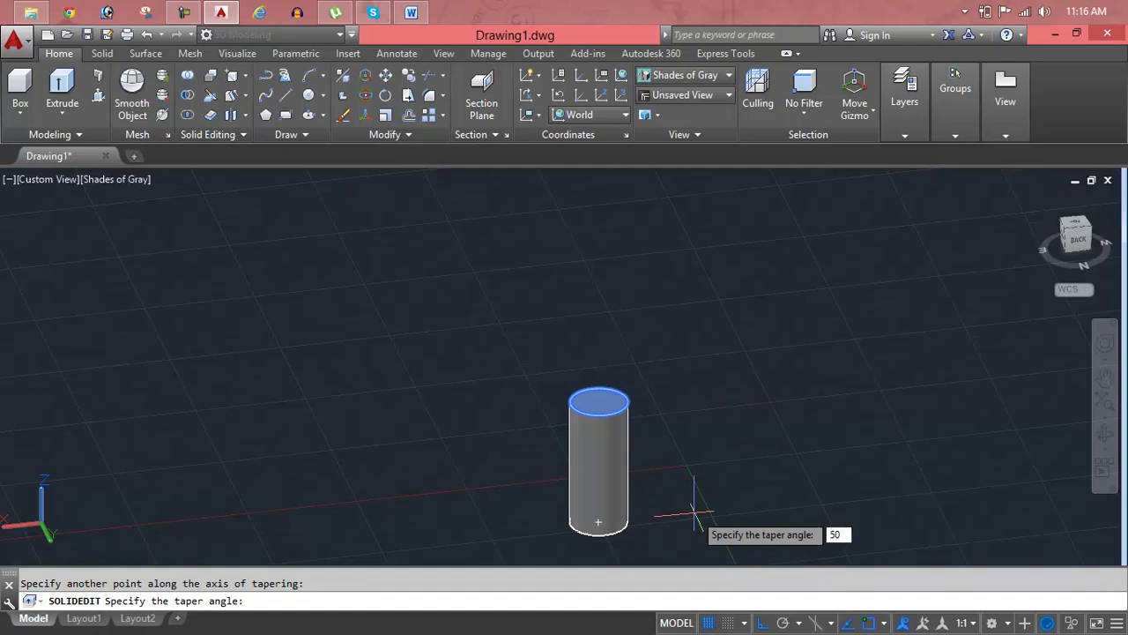
key("Return")
key("Return")
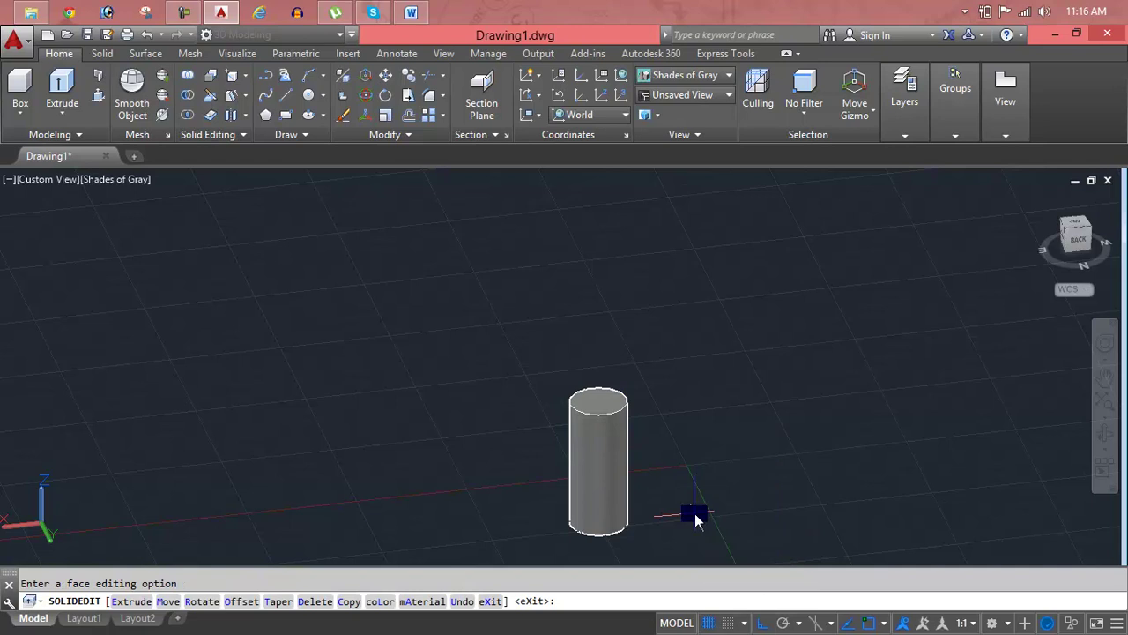
key("Return")
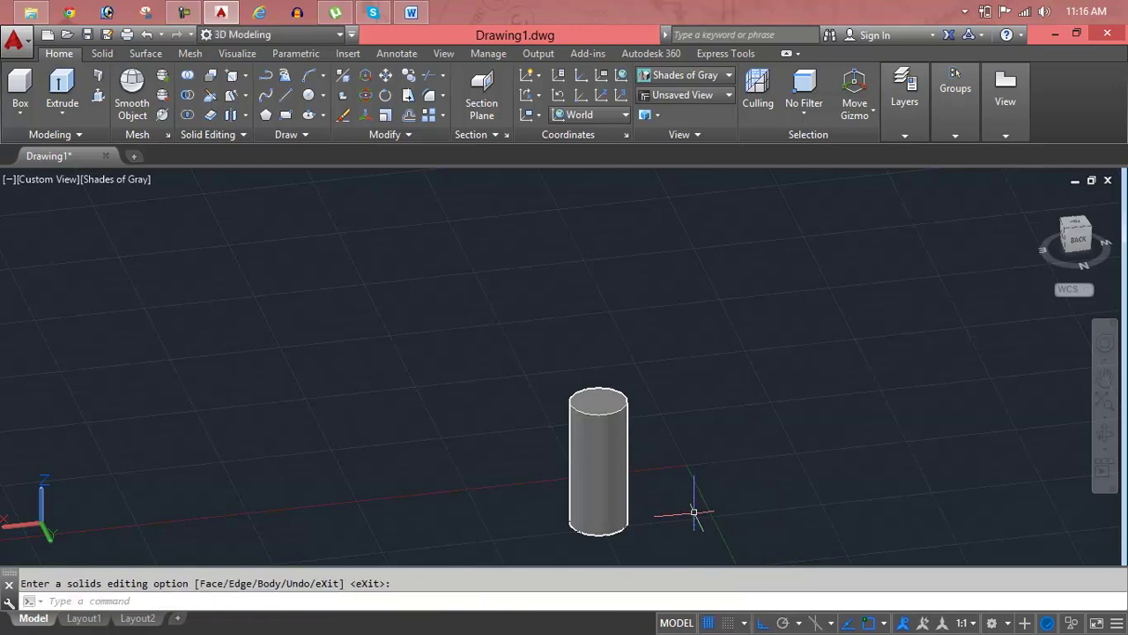
middle_click_drag(595, 439, 496, 335)
key("Return")
Taper the cylinder's top face again, this time at 45 degrees.
scroll(496, 335, "up", 3)
scroll(497, 335, "down", 3)
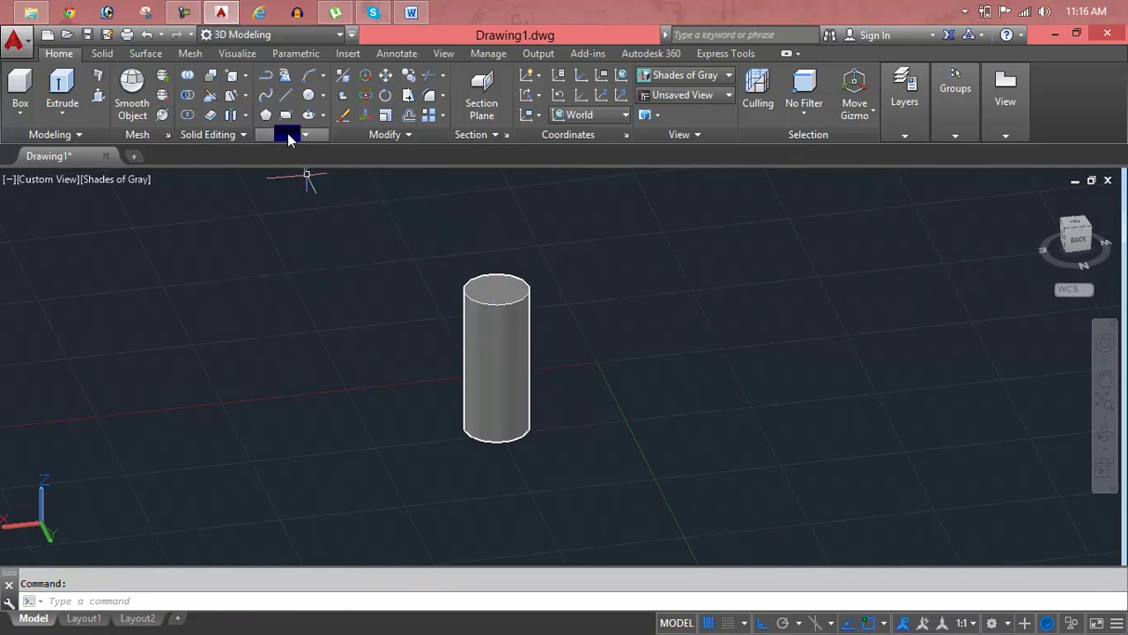
left_click(233, 99)
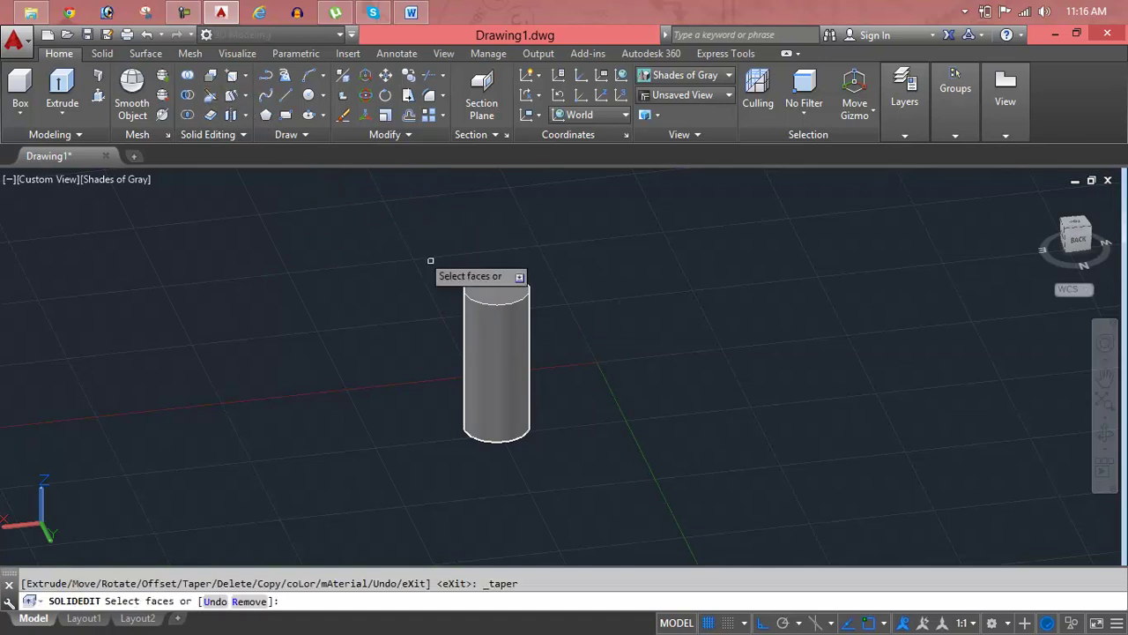
left_click(495, 289)
key("Return")
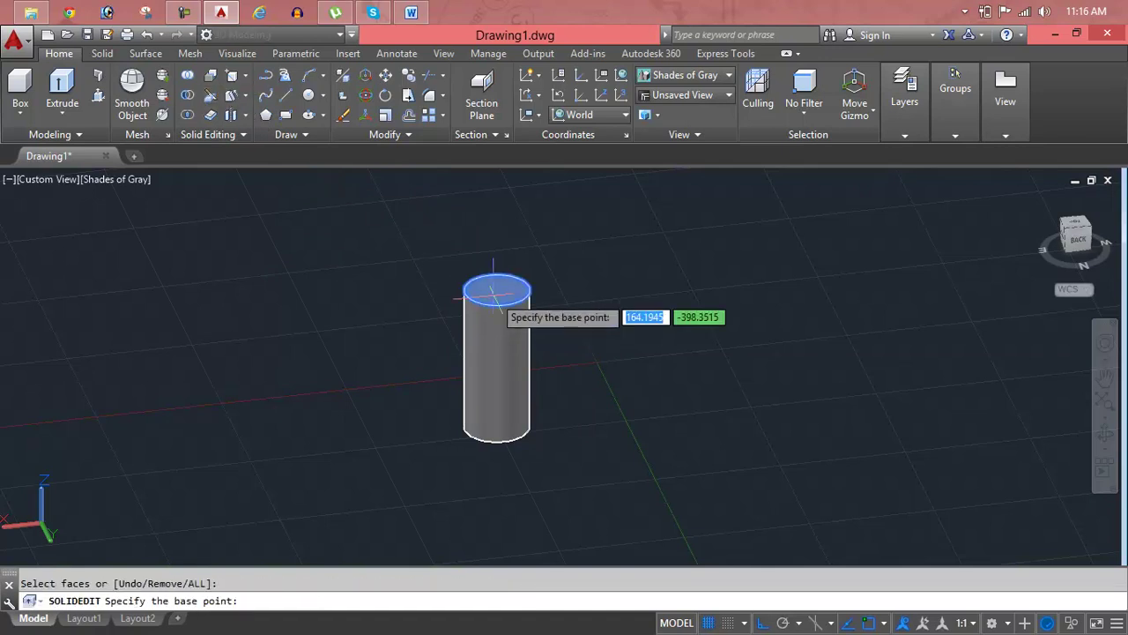
left_click(496, 290)
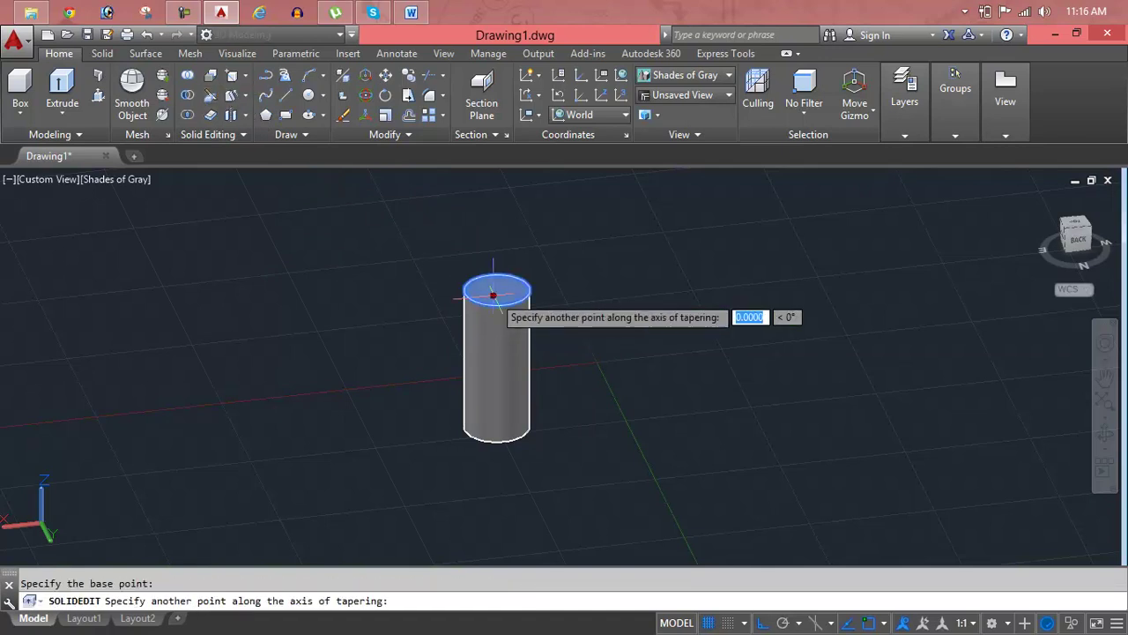
left_click(492, 374)
type("45")
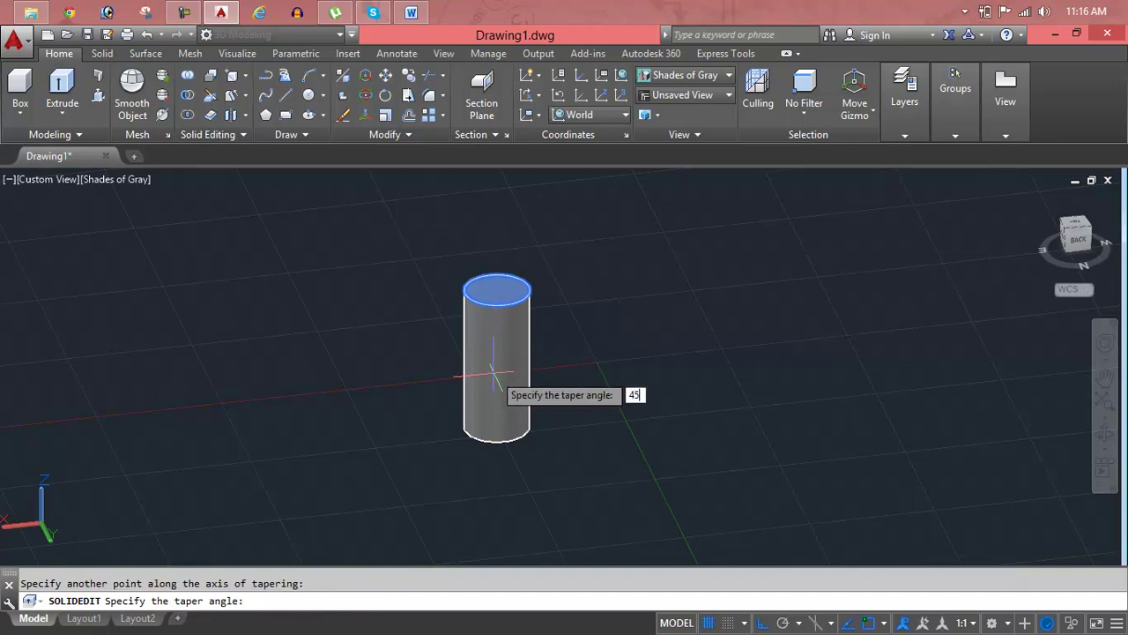
key("Return")
key("Return")
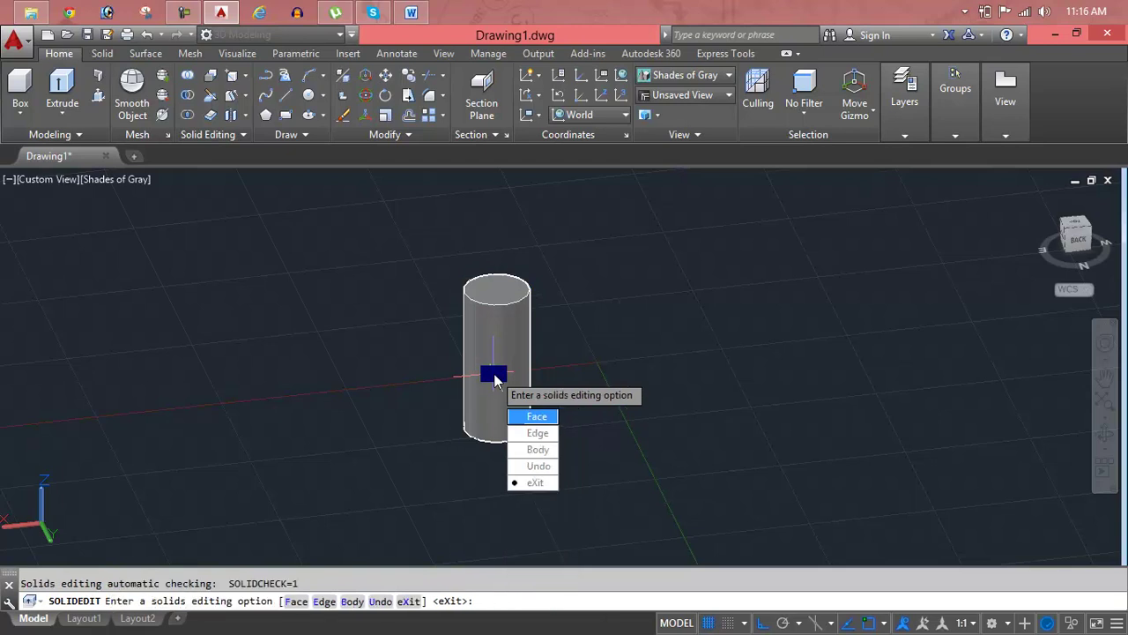
key("Return")
Select the cylinder, try its grip, then clear the selection.
left_click(493, 374)
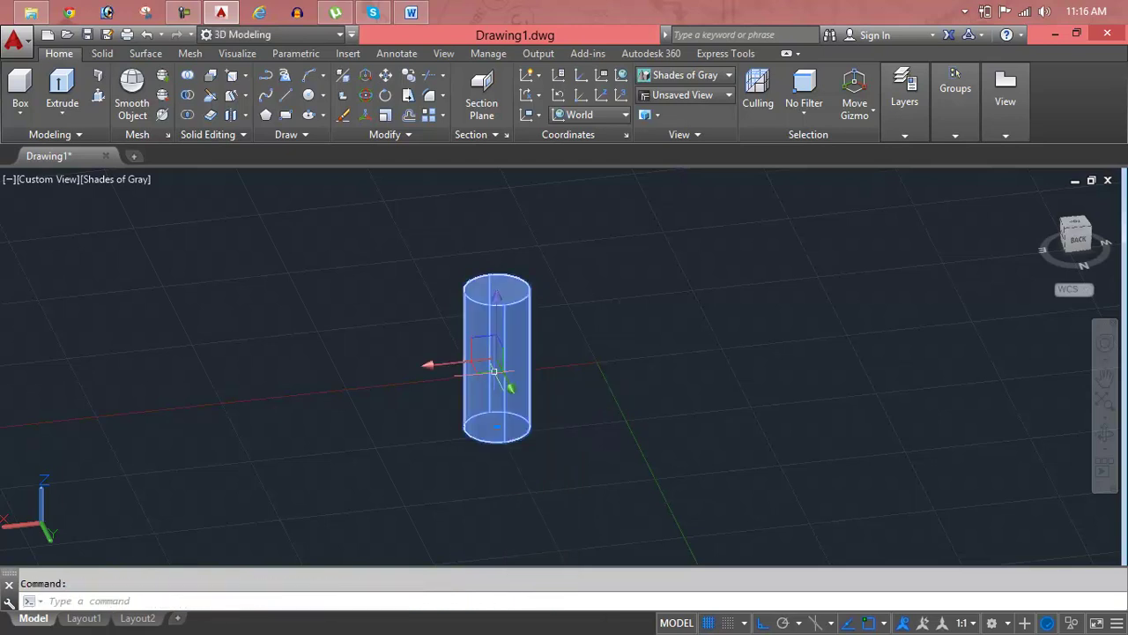
left_click(496, 363)
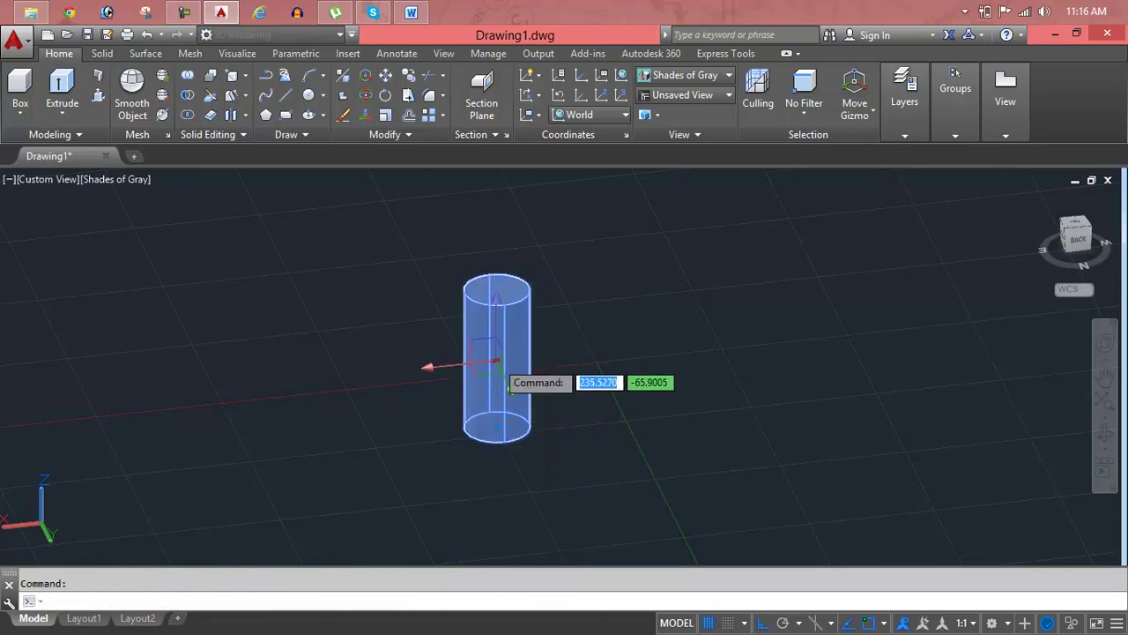
left_click(498, 378)
key("Escape")
scroll(522, 383, "down", 2)
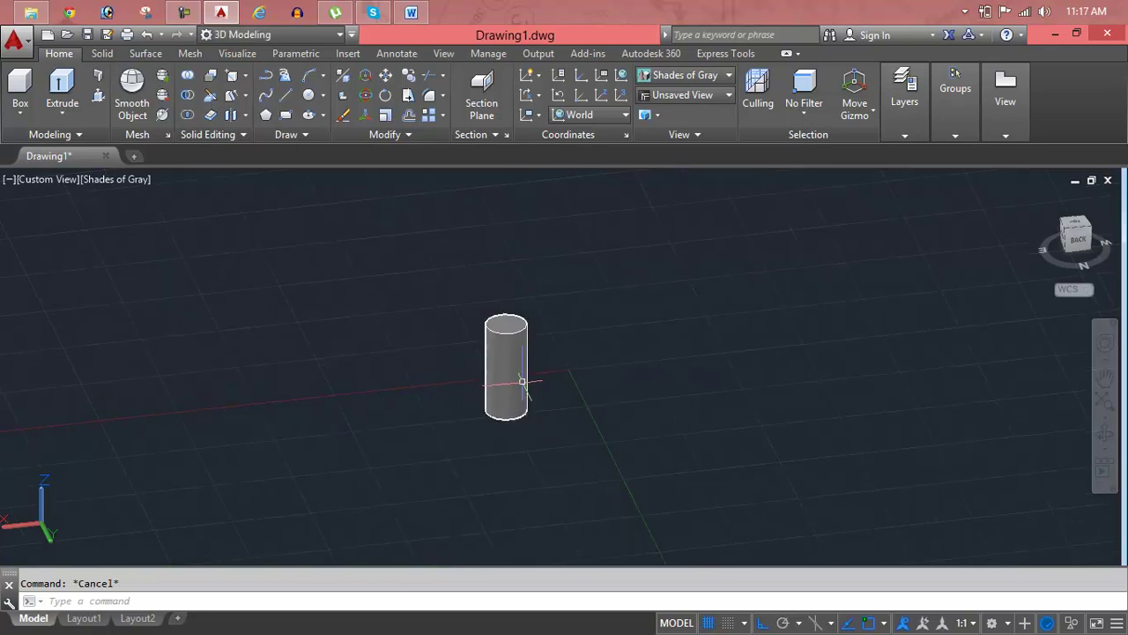
Select the old cylinder and delete it, cancelling the accidental circle command.
left_click(523, 380)
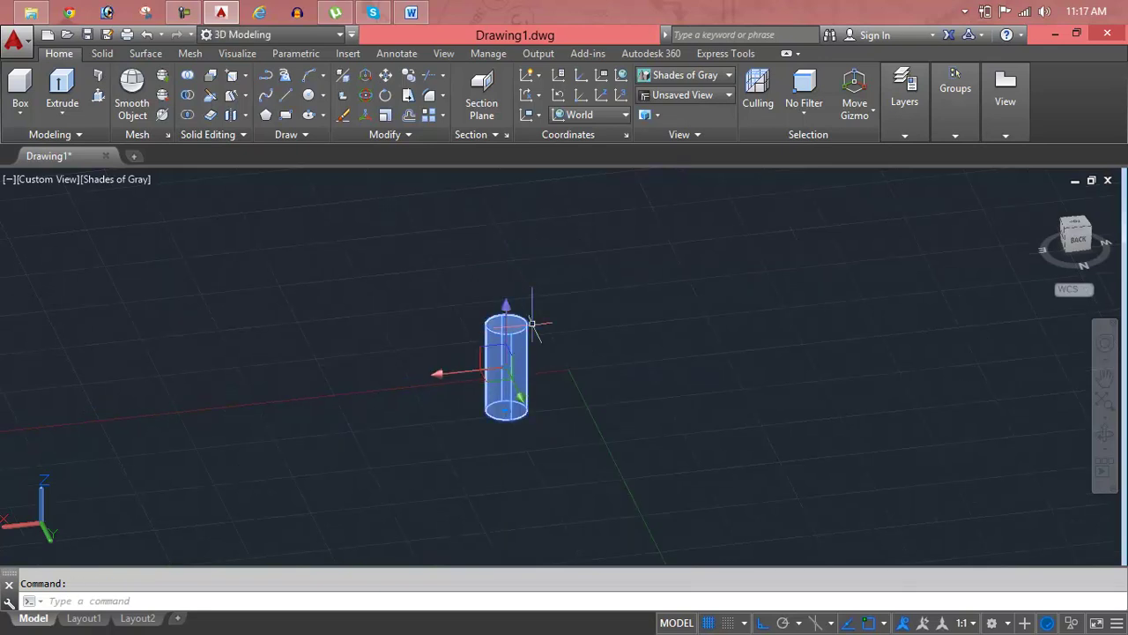
key("Escape")
left_click(509, 340)
key("Delete")
key("Return")
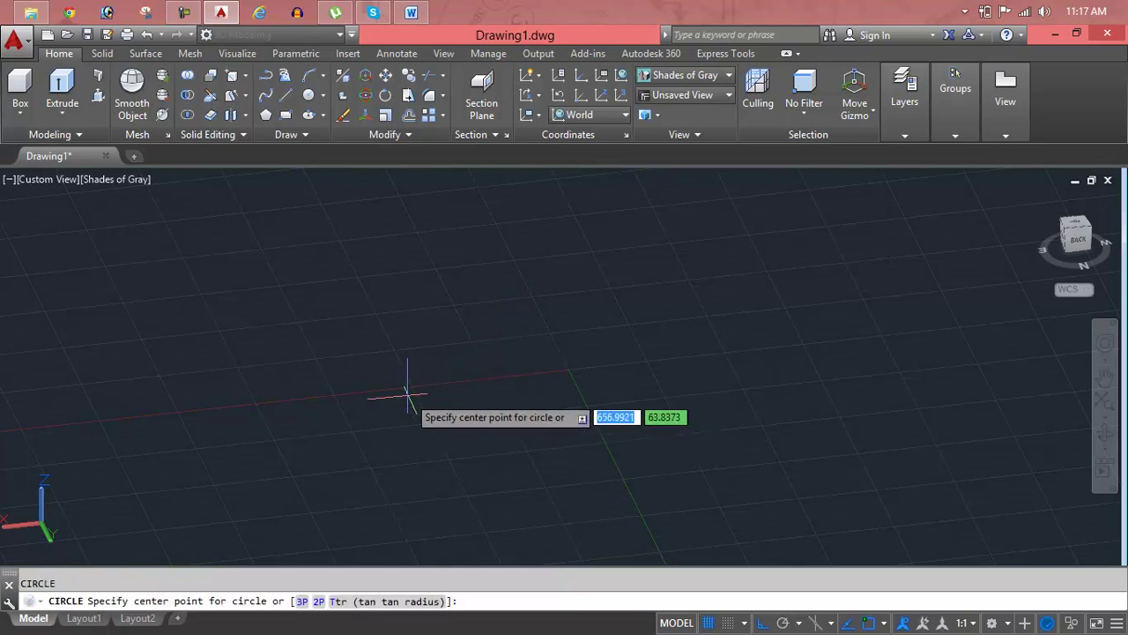
key("Escape")
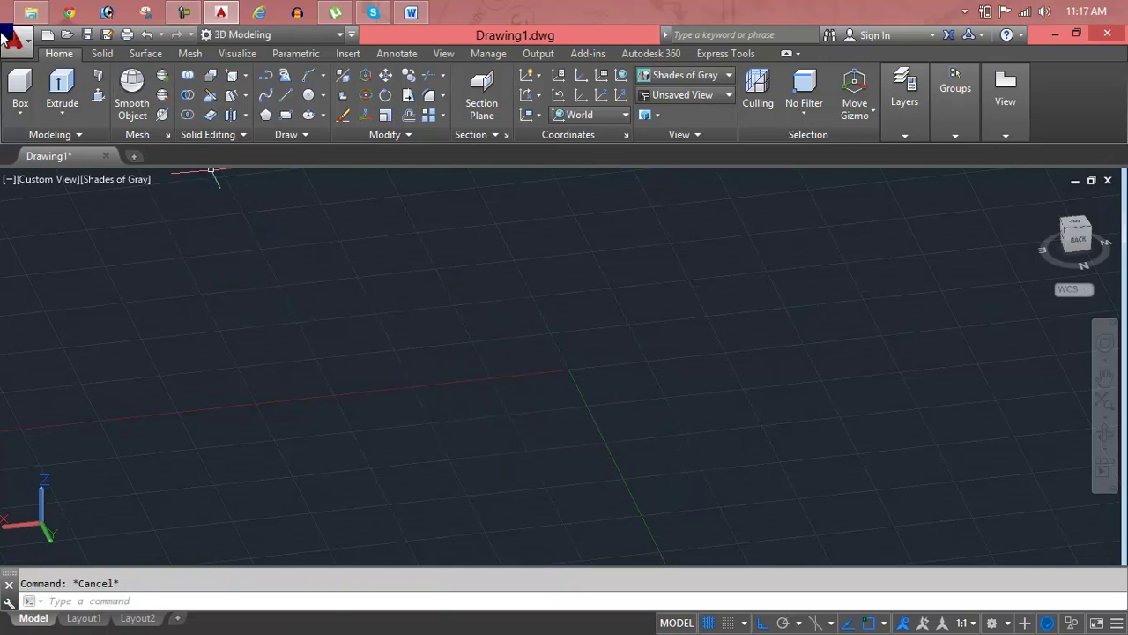
Draw a new cylinder by picking its base centre, radius and a taller height.
left_click(21, 110)
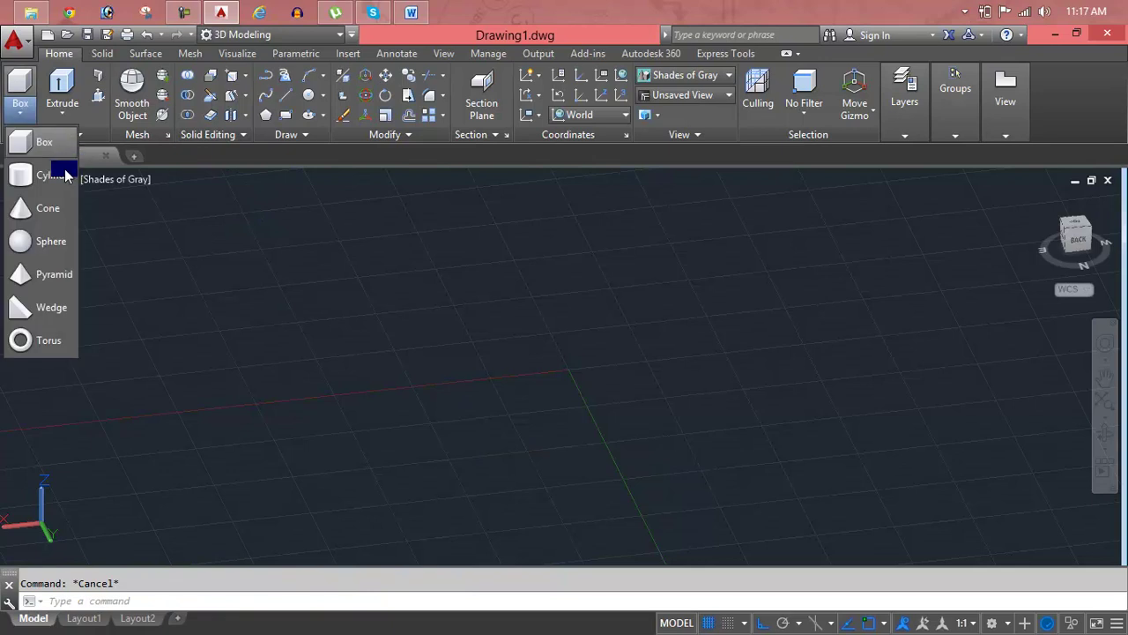
left_click(53, 176)
left_click(373, 415)
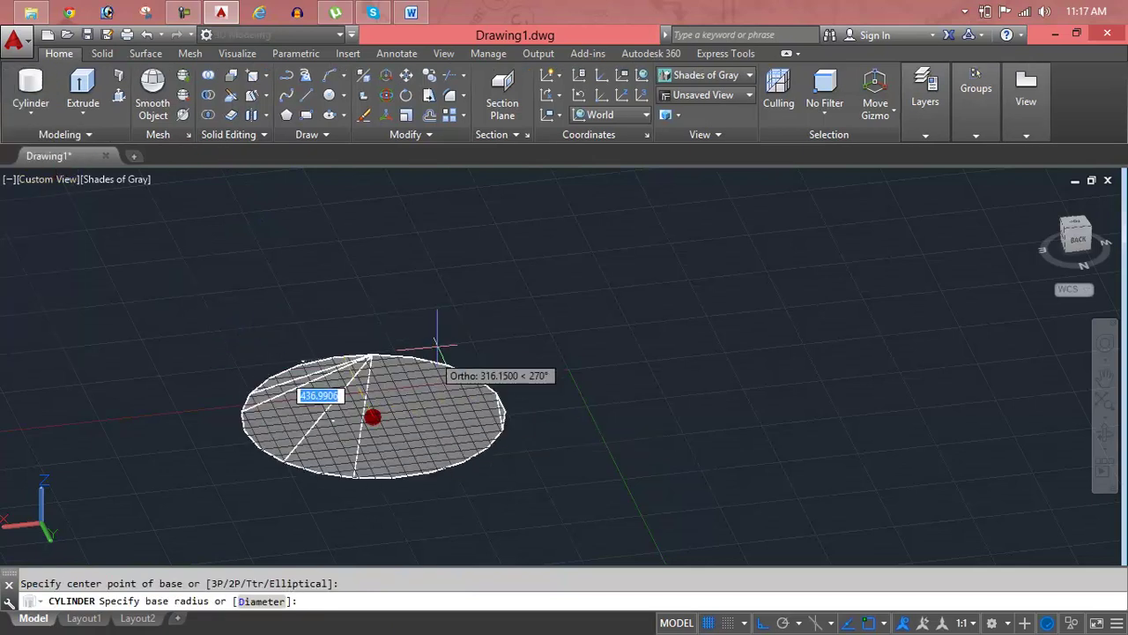
left_click(411, 390)
scroll(388, 388, "down", 3)
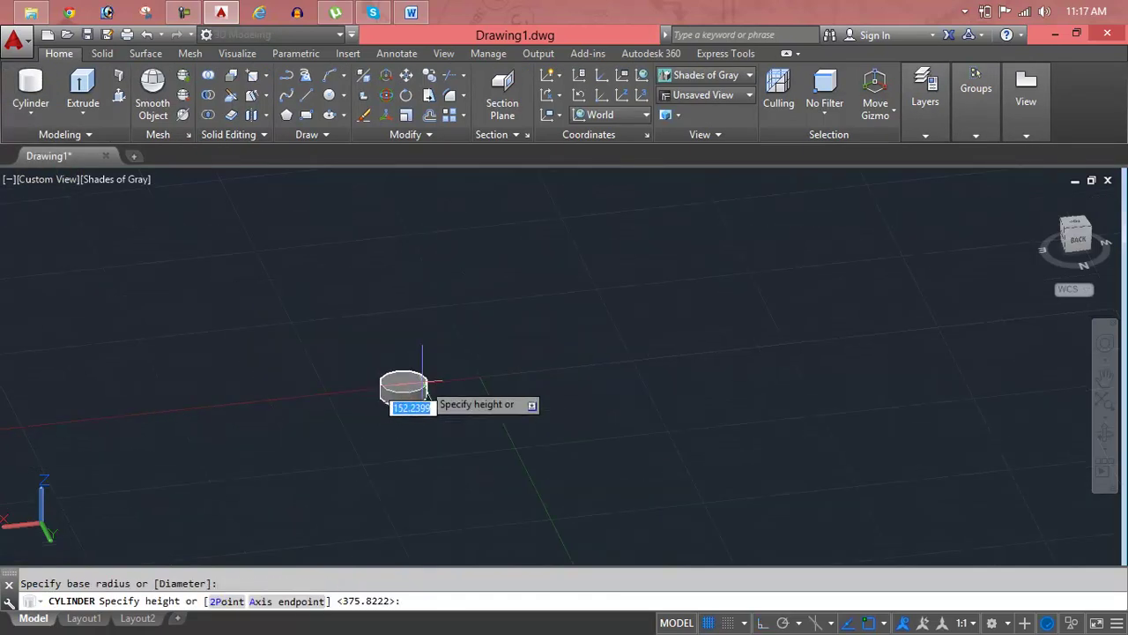
left_click(358, 357)
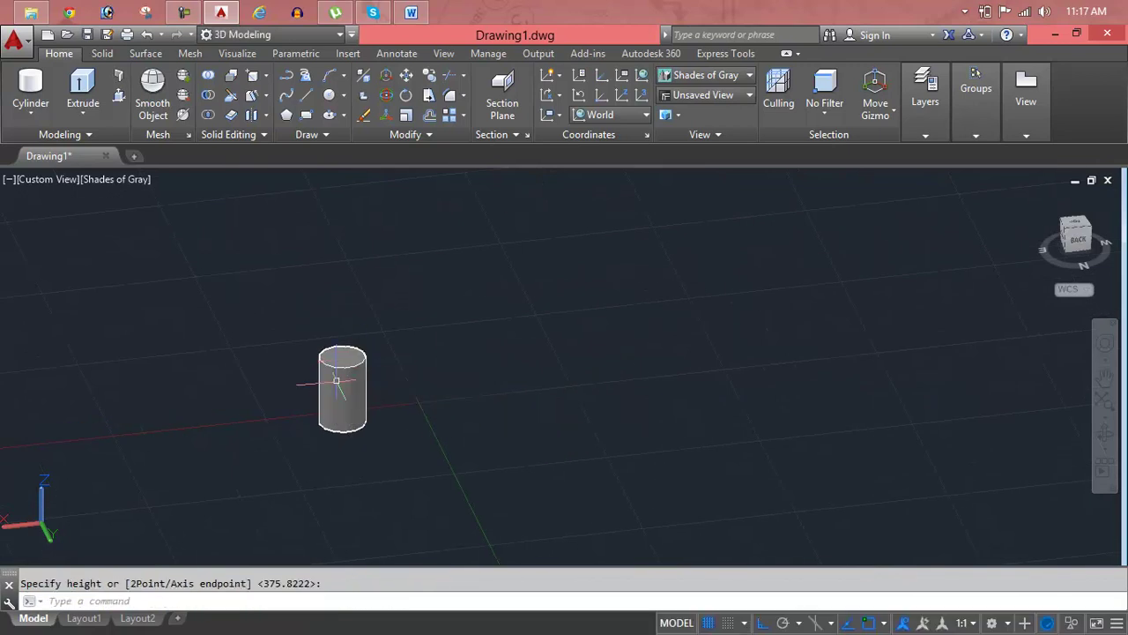
middle_click_drag(336, 379, 445, 379)
left_click(445, 379)
scroll(445, 378, "up", 3)
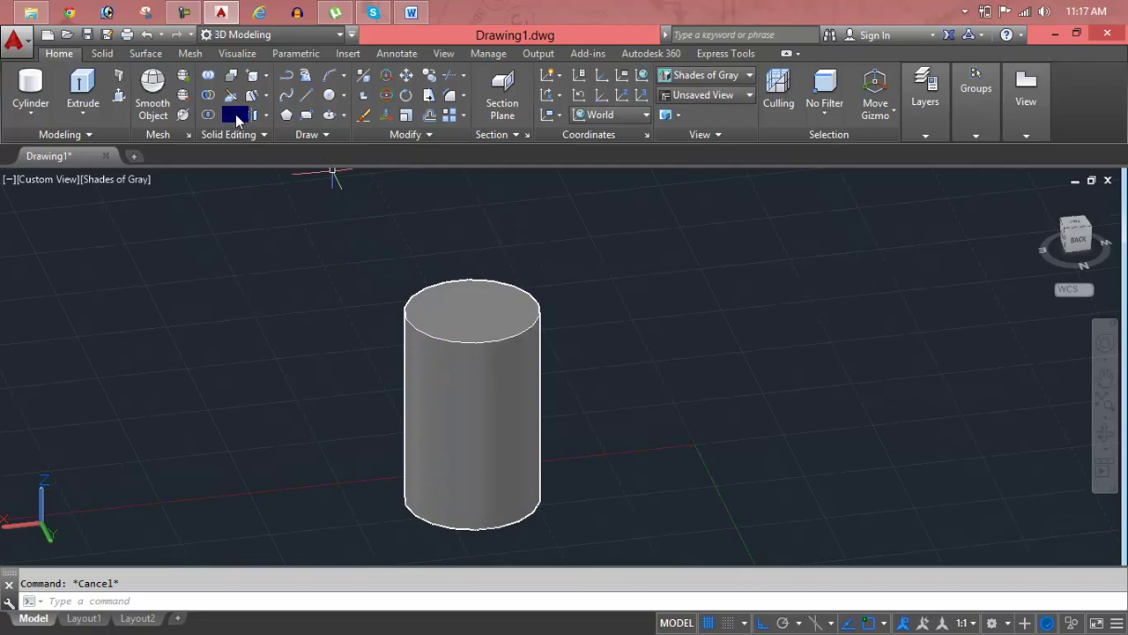
Try tapering the cylinder's top face, then cancel the faulty attempt with wrong axis points.
left_click(251, 80)
left_click(453, 332)
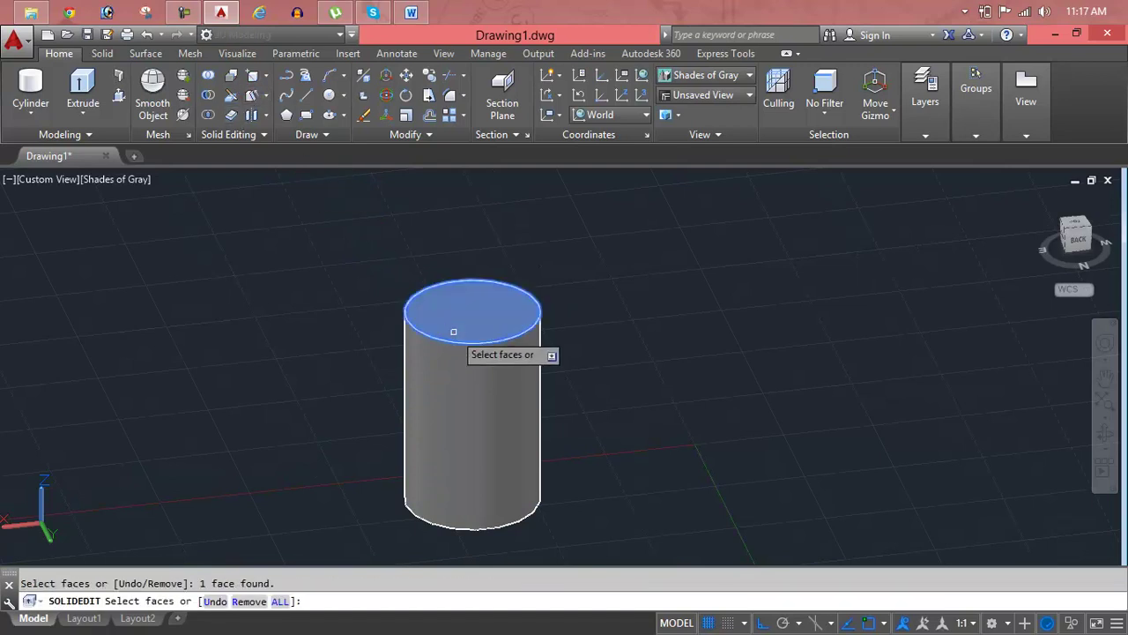
key("Return")
left_click(468, 389)
left_click(467, 441)
left_click(468, 444)
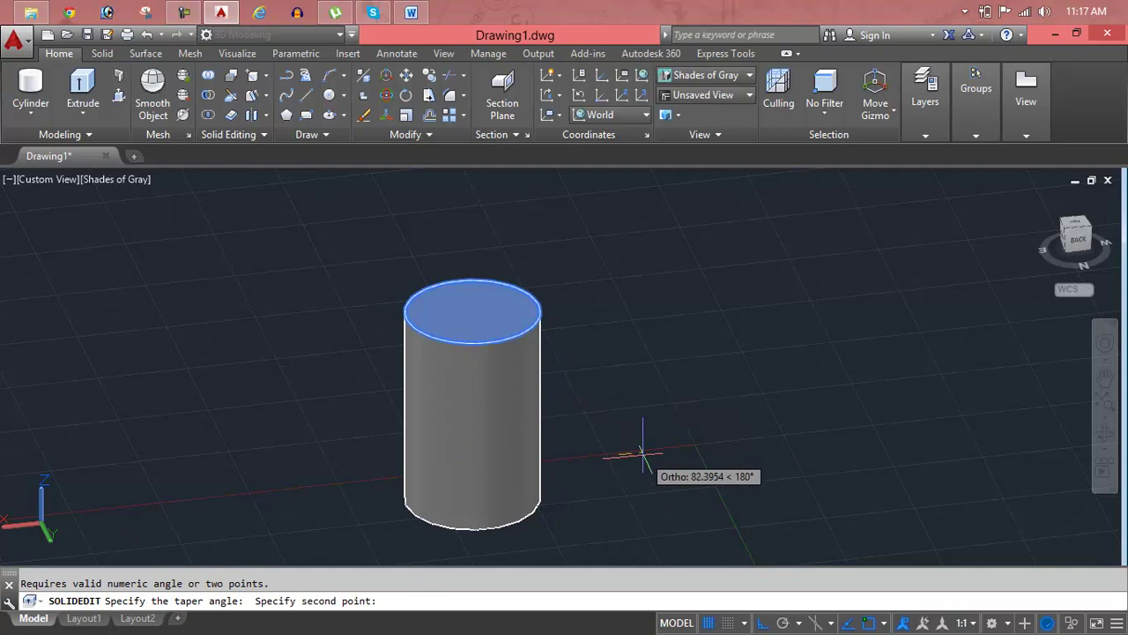
key("Escape")
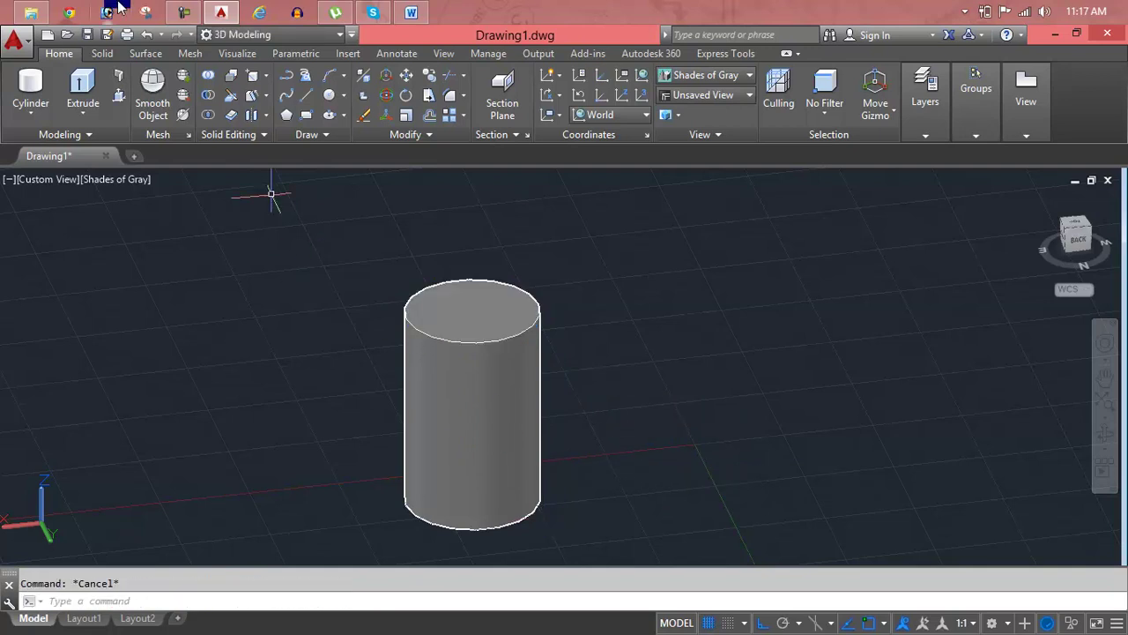
Taper the top face again, with the axis running from top-face centre to bottom centre.
left_click(251, 88)
left_click(436, 304)
key("Return")
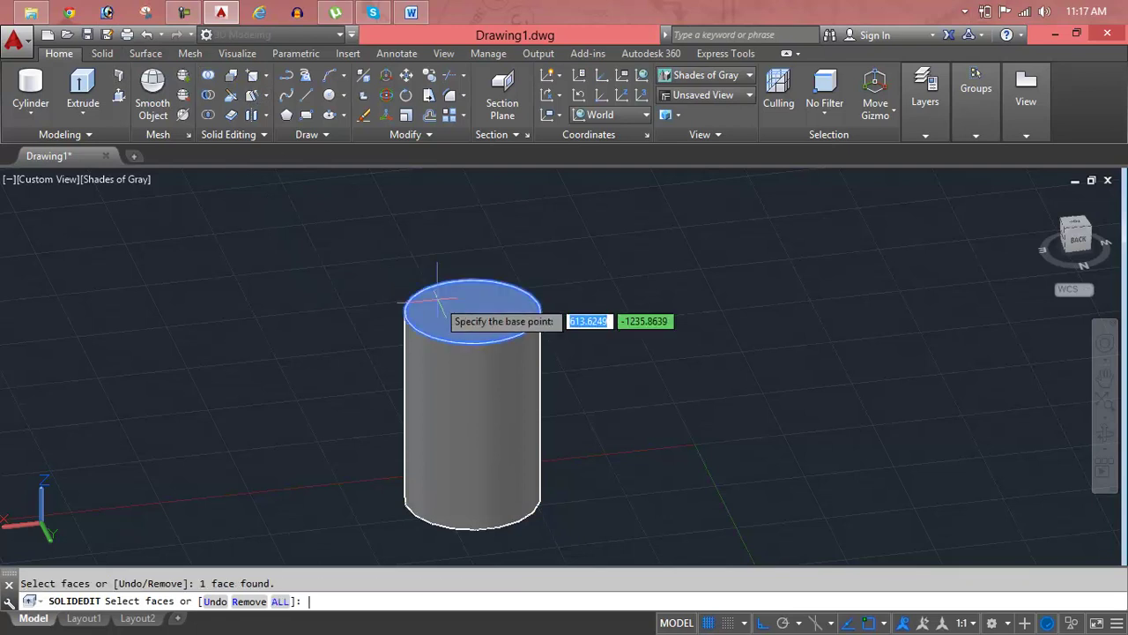
left_click(463, 314)
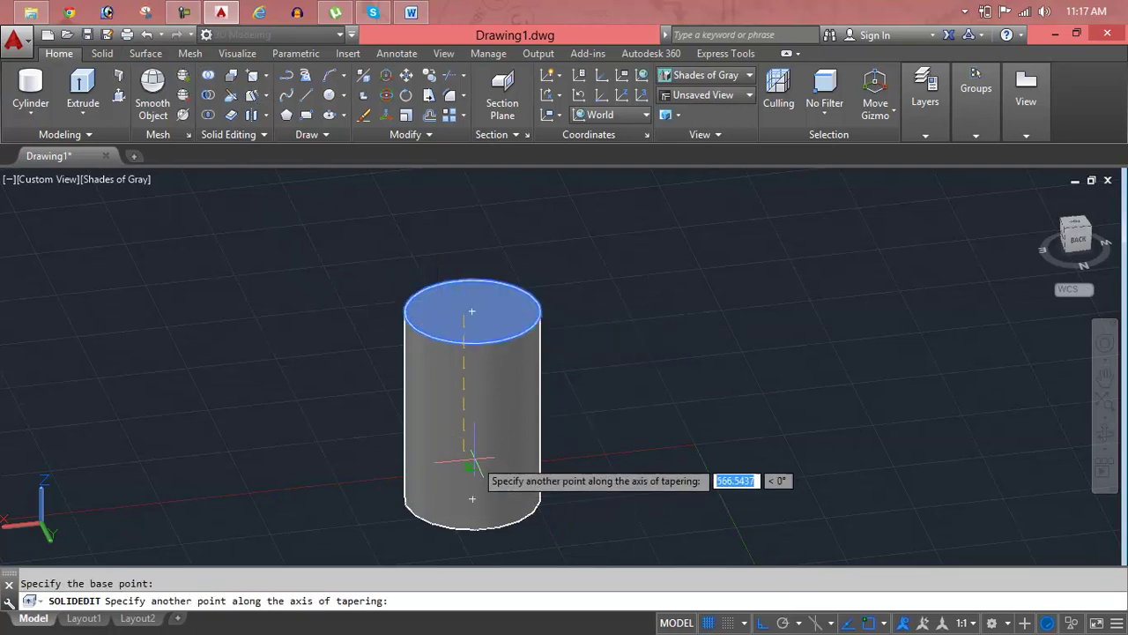
left_click(473, 498)
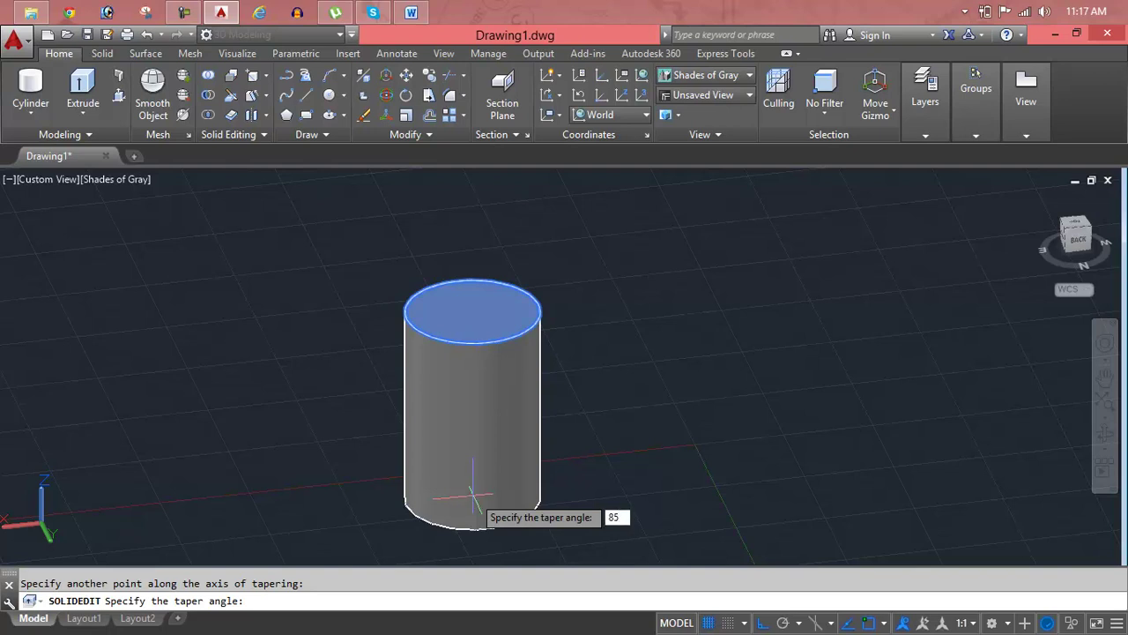
Apply the 85-degree taper, exit SOLIDEDIT, then remove the upright cylinder from the drawing.
key("Return")
key("Return")
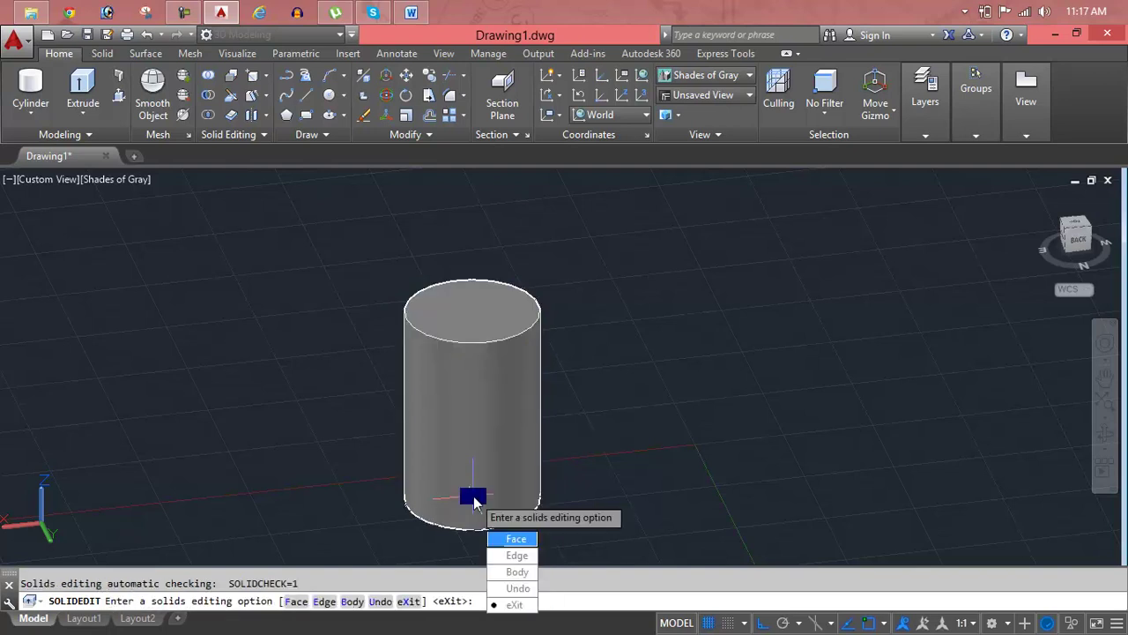
key("Return")
left_click(482, 353)
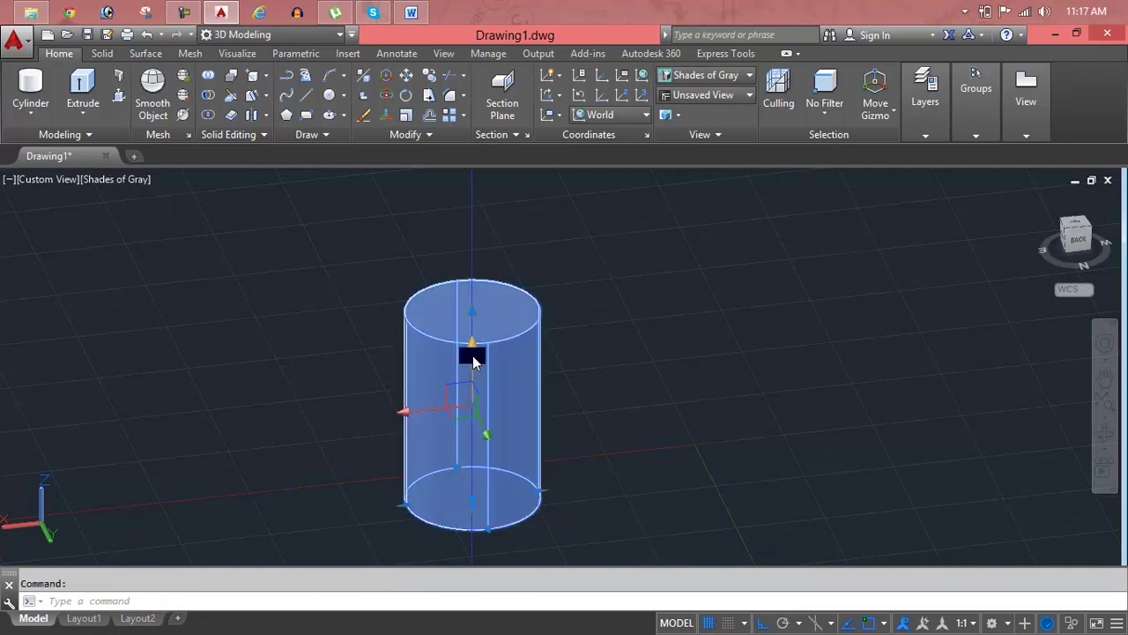
key("Escape")
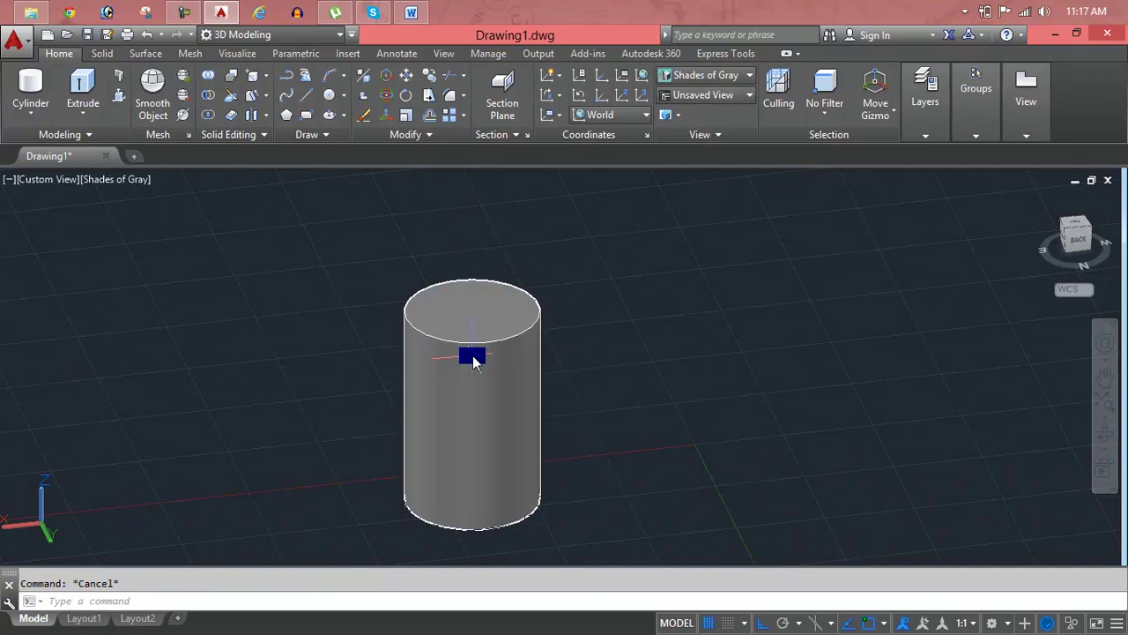
left_click(92, 112)
left_click(88, 108)
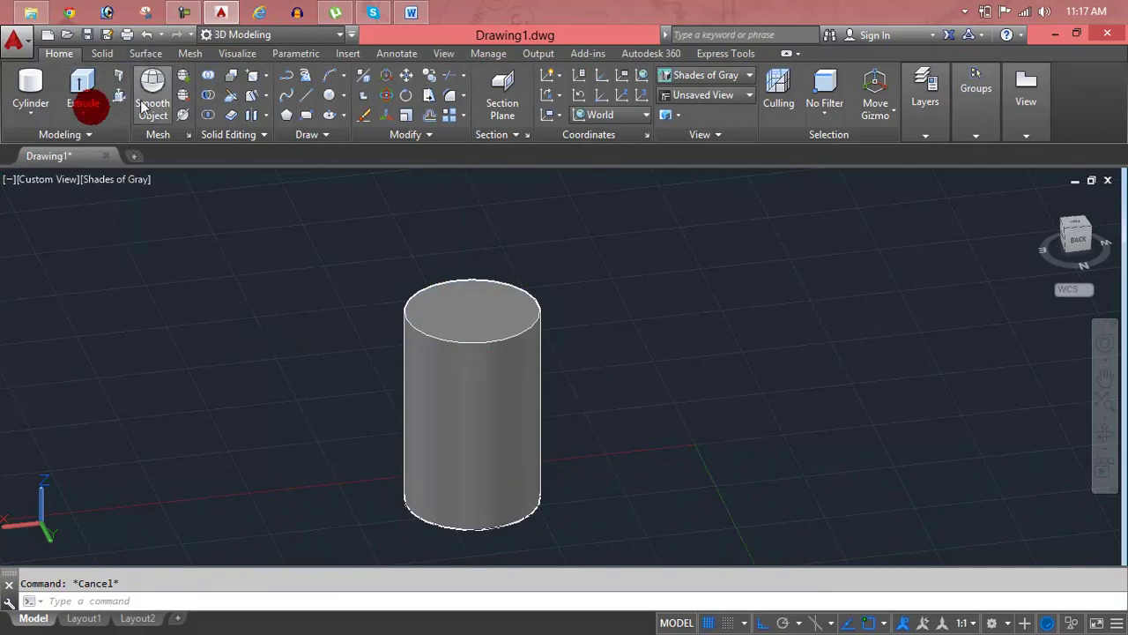
left_click(250, 104)
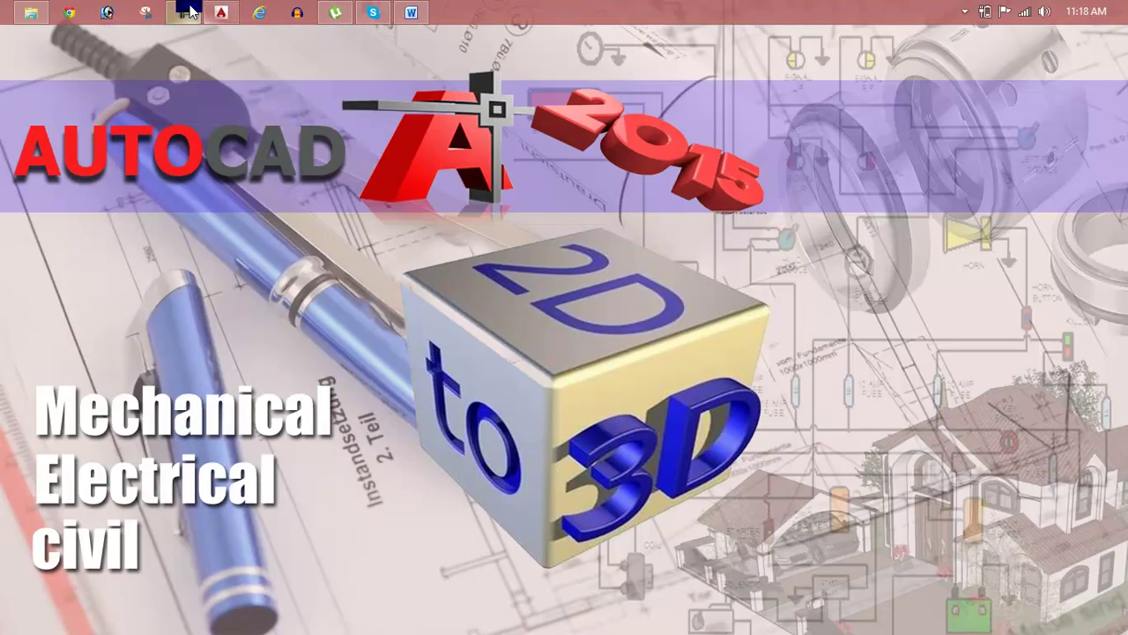
left_click(190, 11)
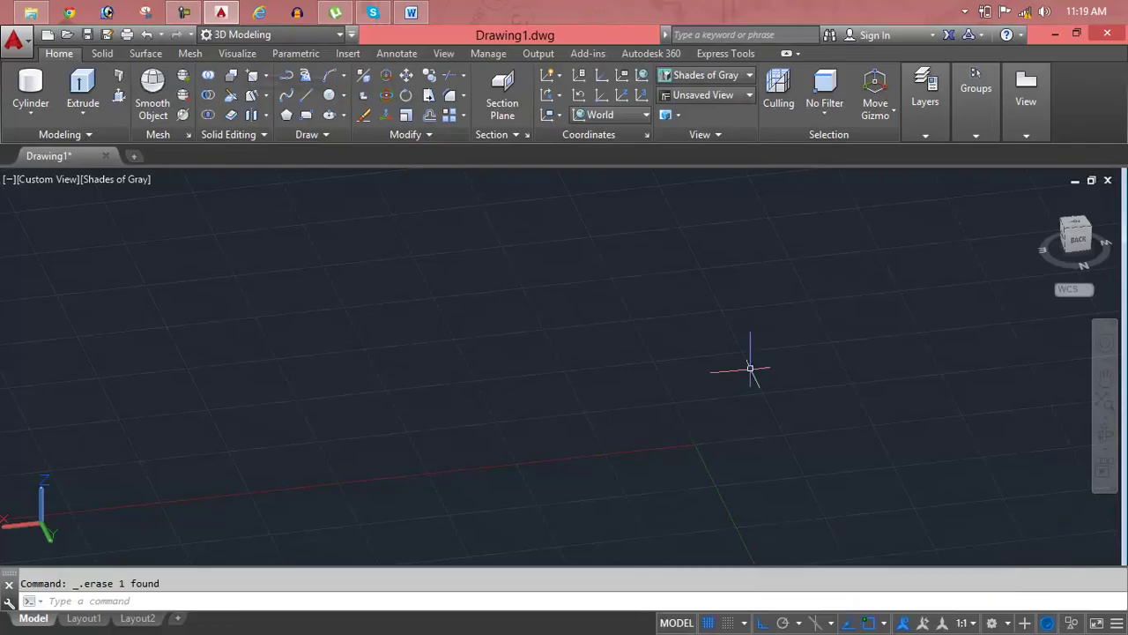
Draw a solid cylinder near the drawing's centre by picking its base centre, radius and height.
left_click(31, 110)
left_click(55, 176)
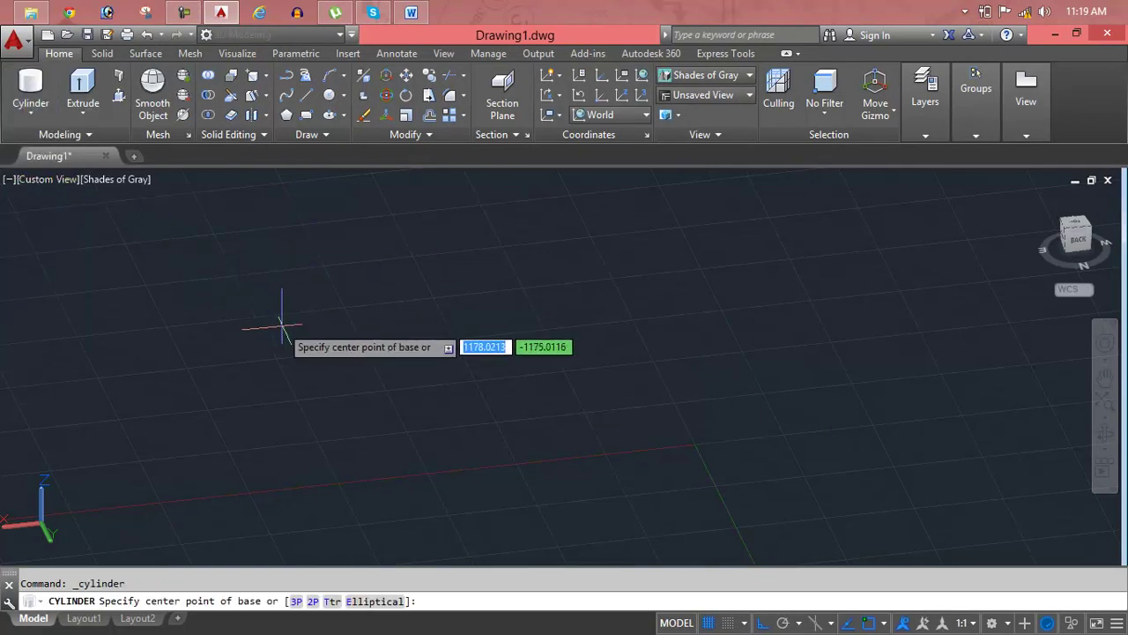
left_click(483, 431)
left_click(546, 381)
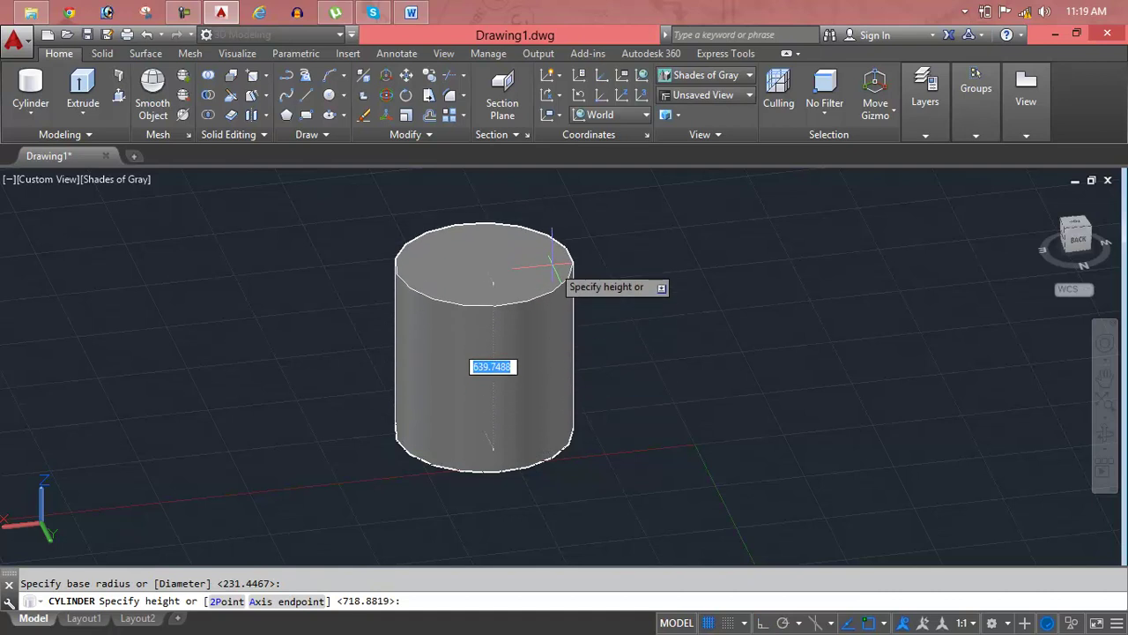
scroll(548, 201, "down", 2)
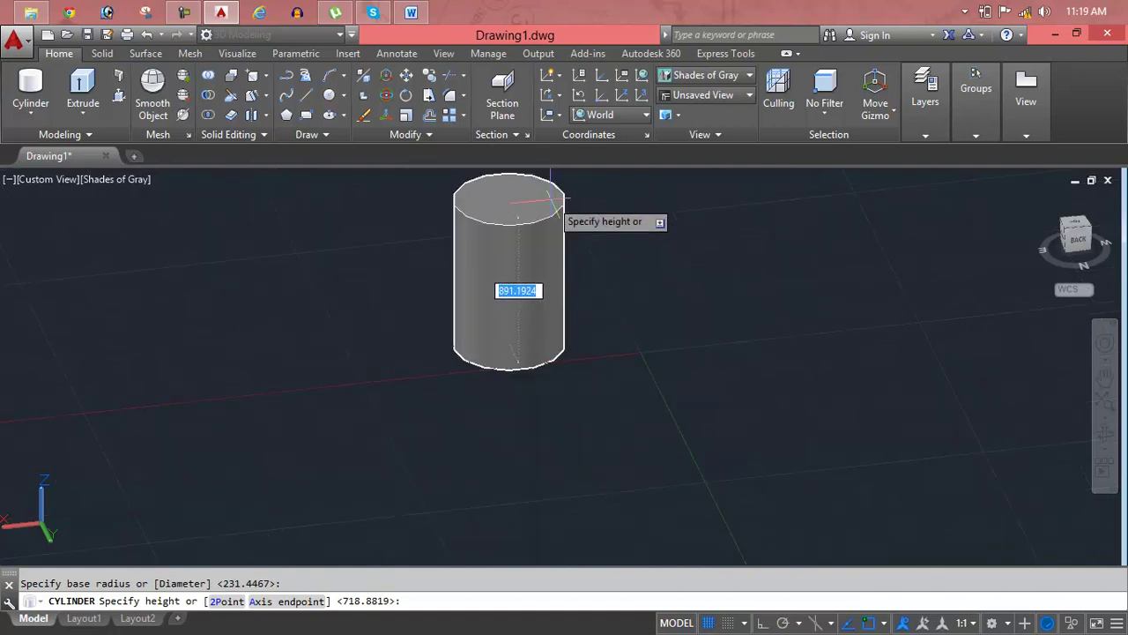
left_click(536, 252)
key("Escape")
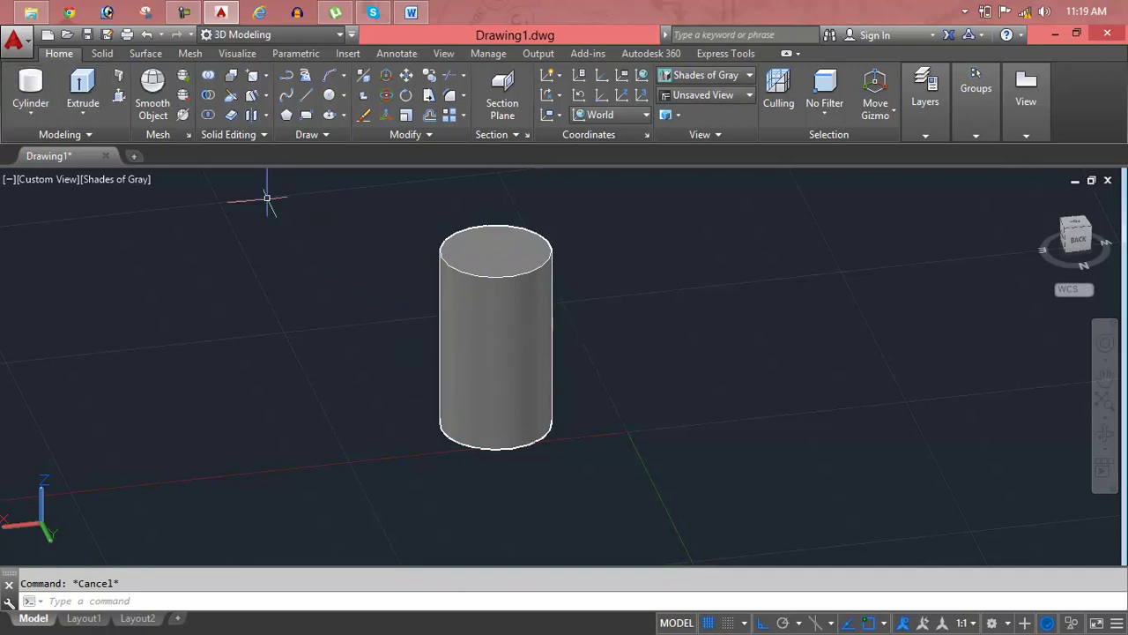
left_click(203, 115)
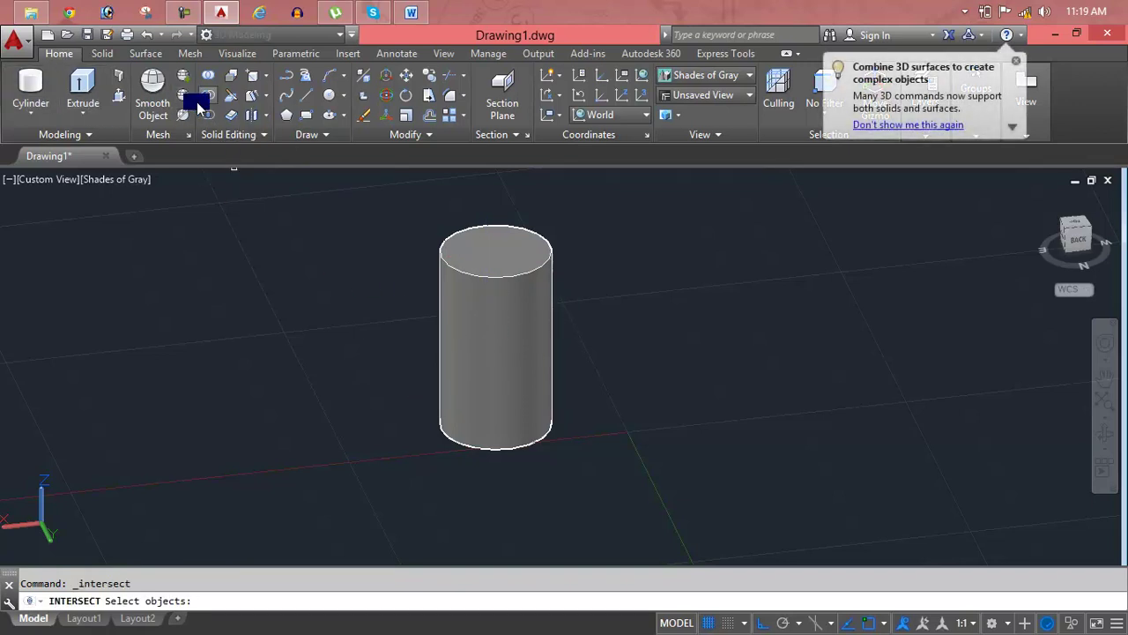
left_click(249, 102)
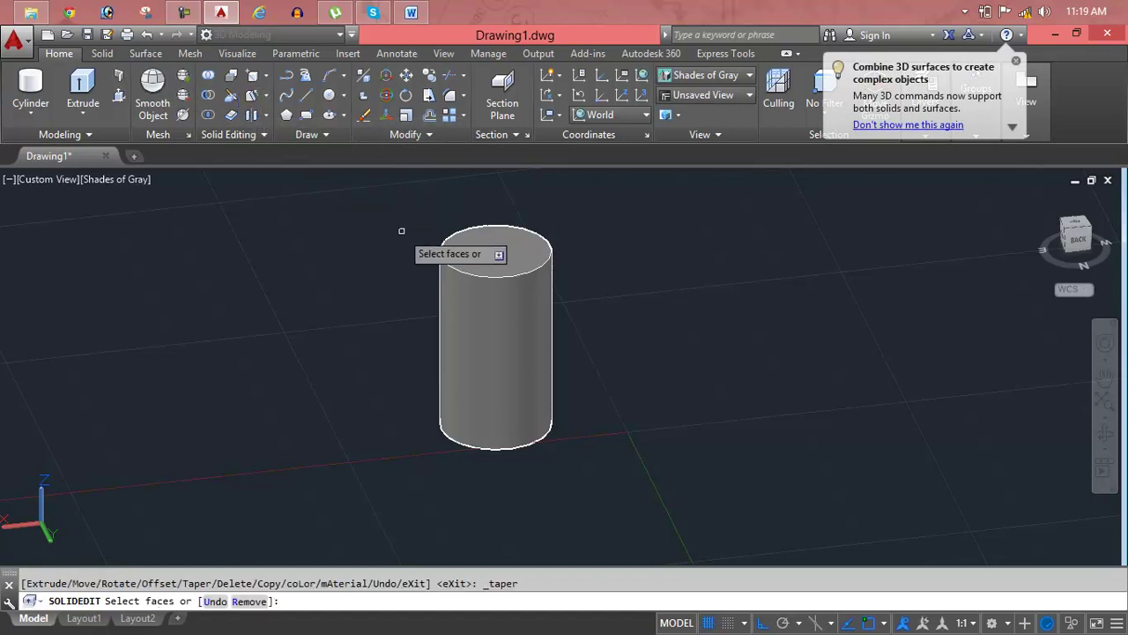
left_click(453, 251)
left_click(515, 347)
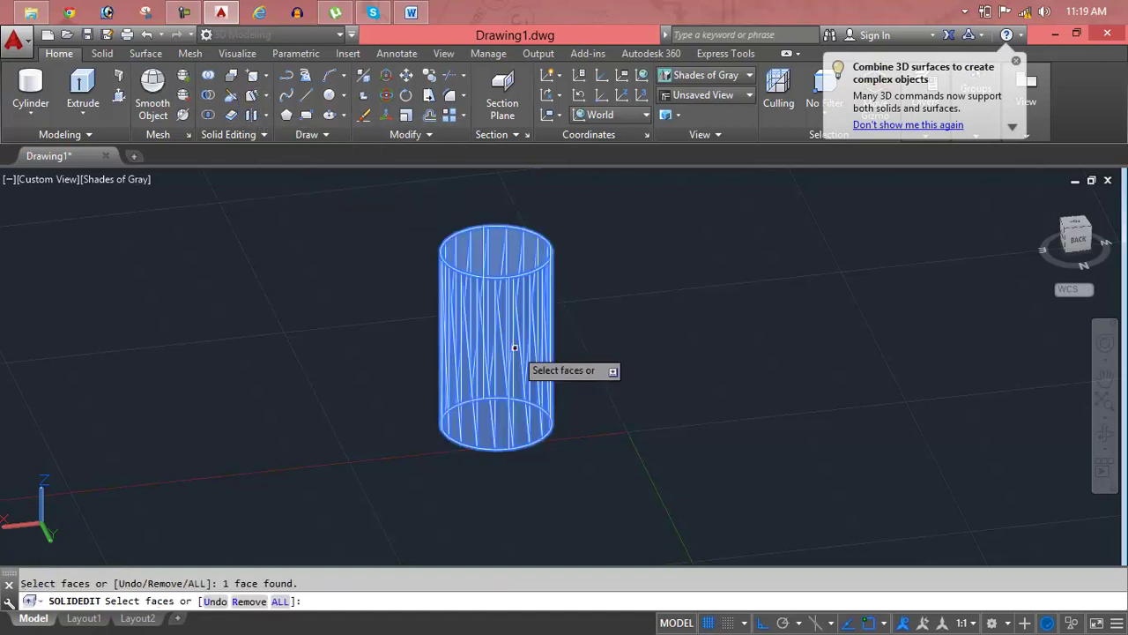
key("Return")
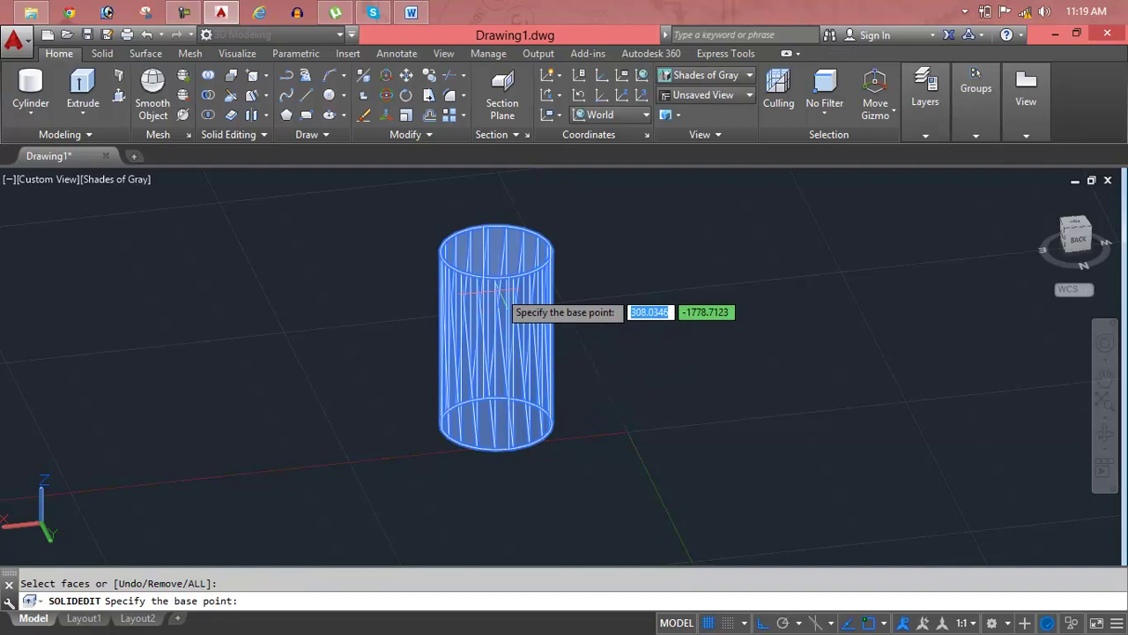
left_click(494, 288)
left_click(501, 409)
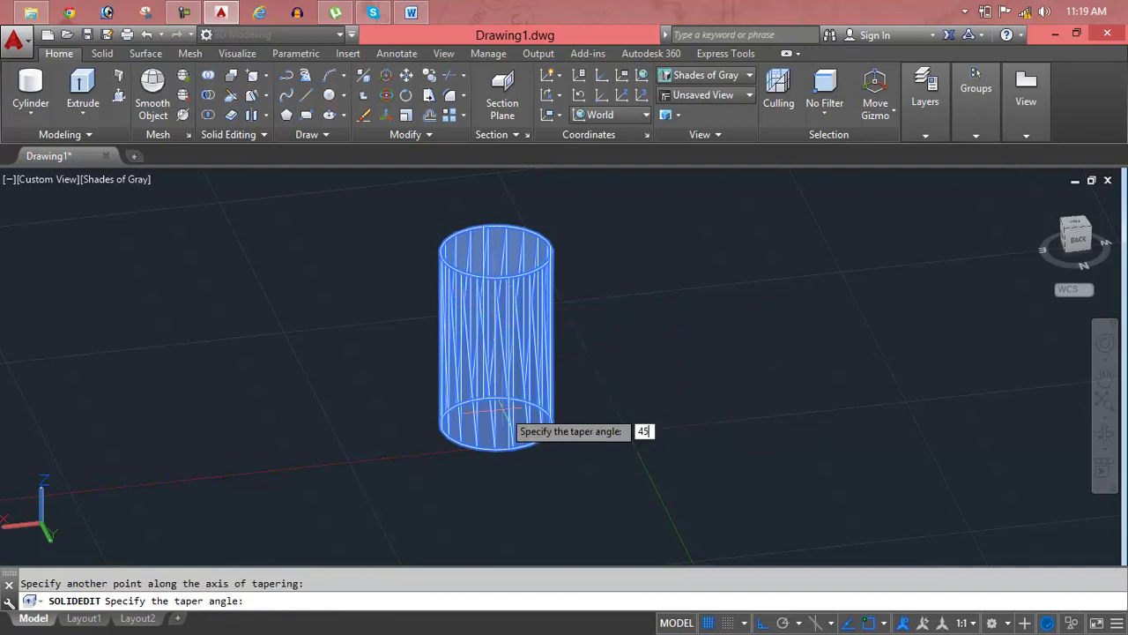
key("Return")
key("Return")
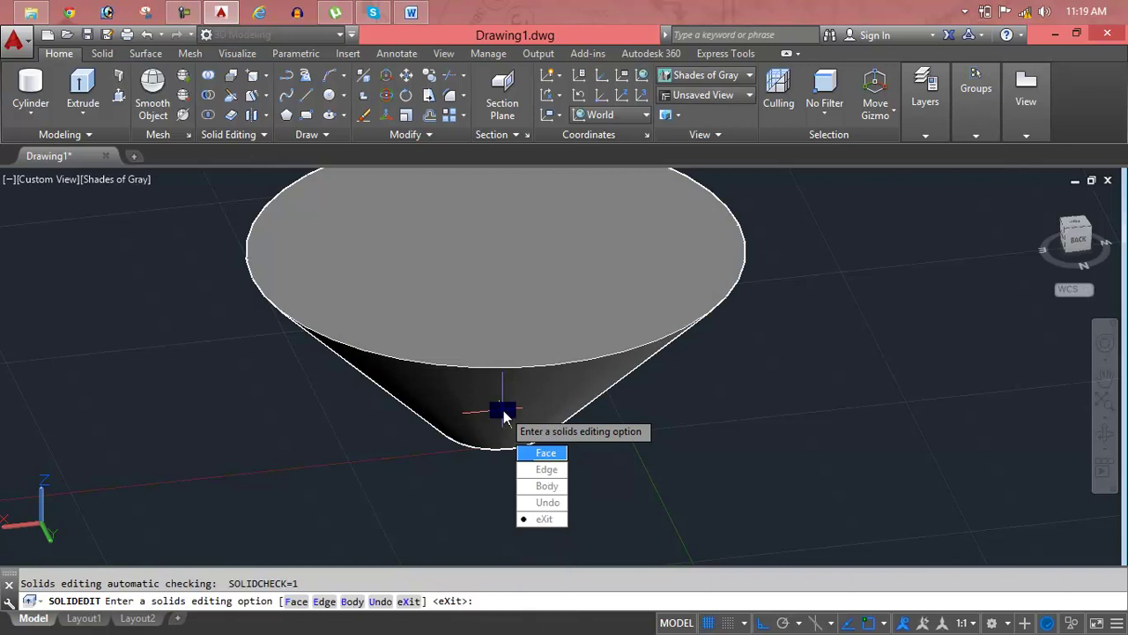
key("Return")
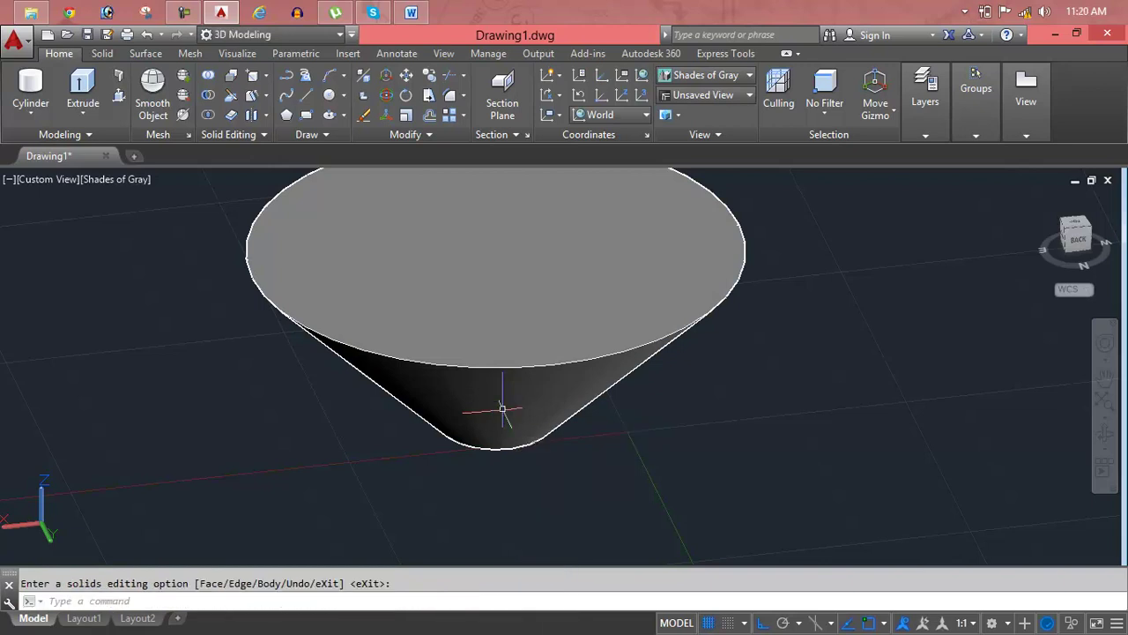
scroll(503, 408, "down", 3)
key("Return")
left_click(502, 385)
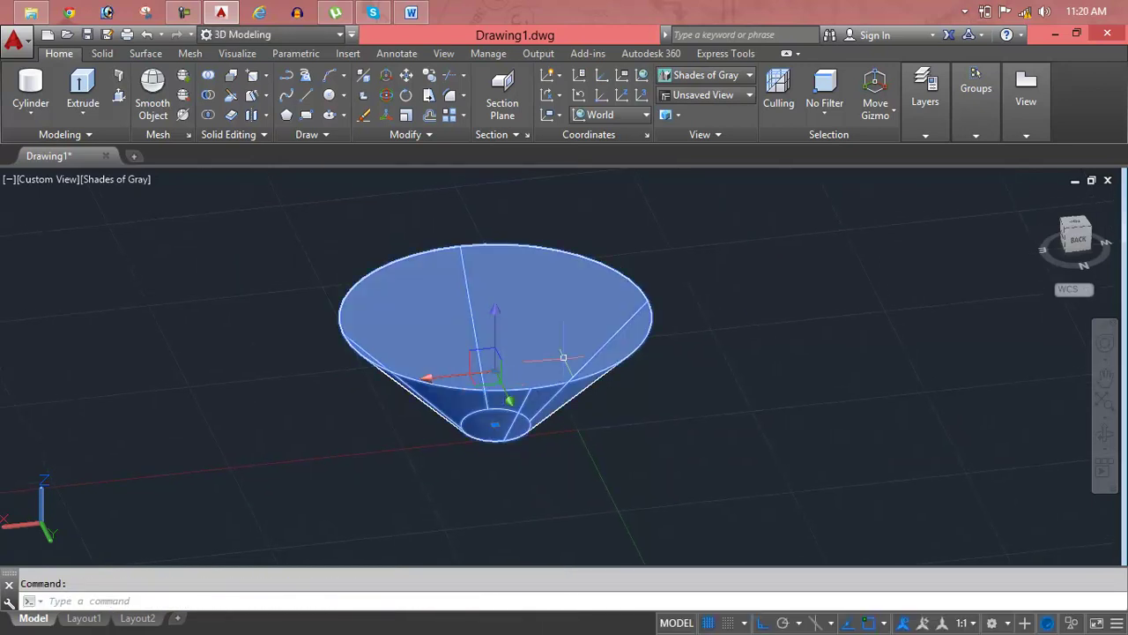
key("Escape")
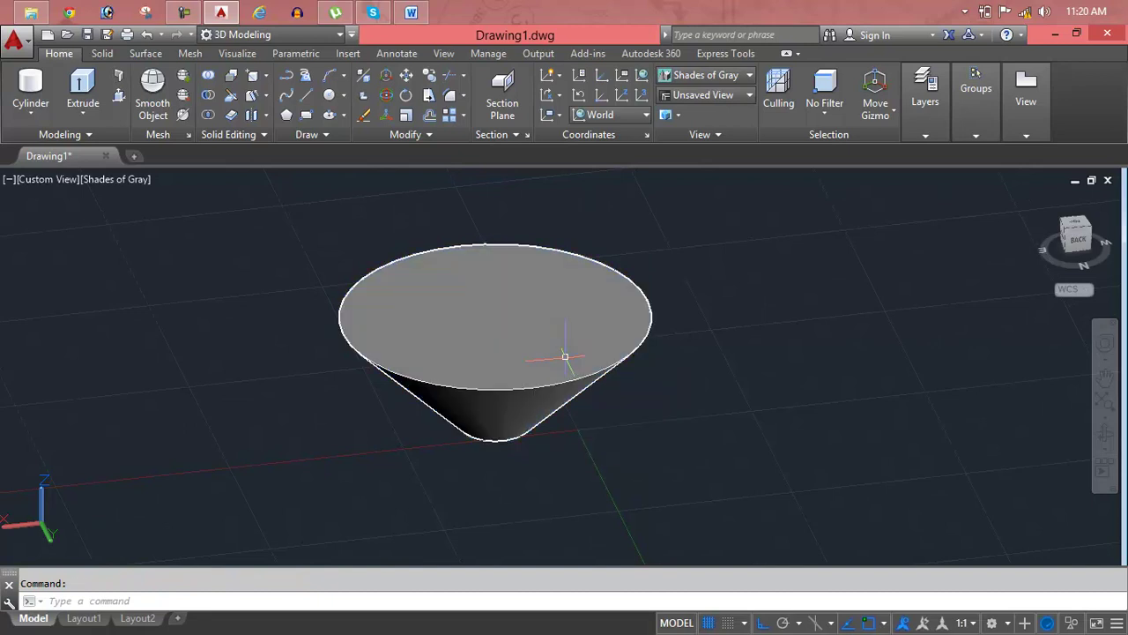
key("ctrl+z")
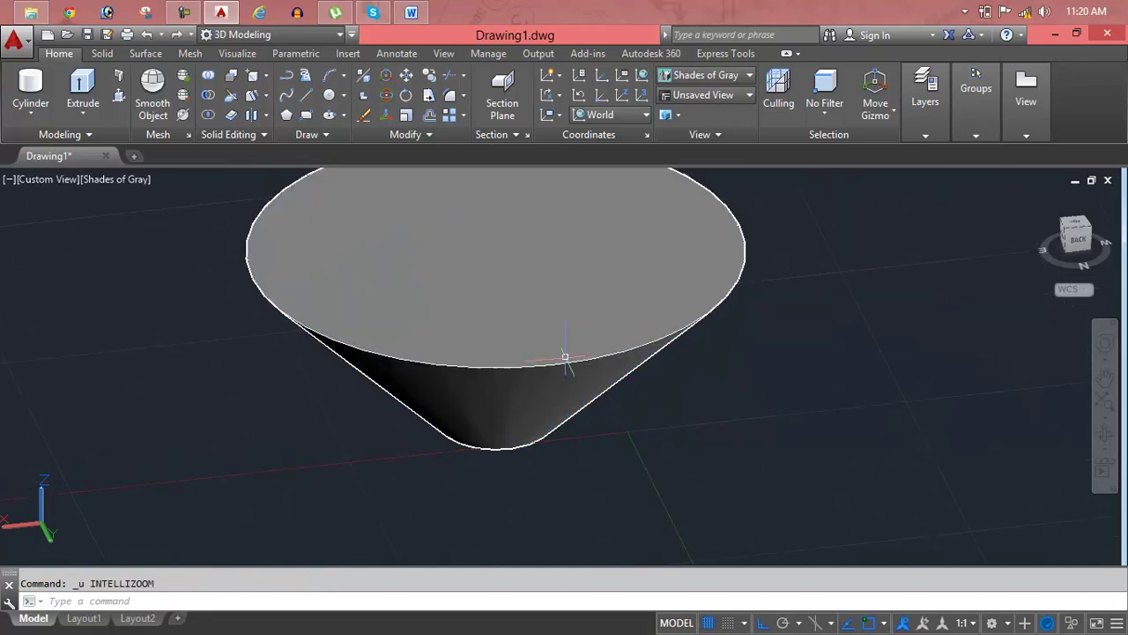
key("ctrl+z")
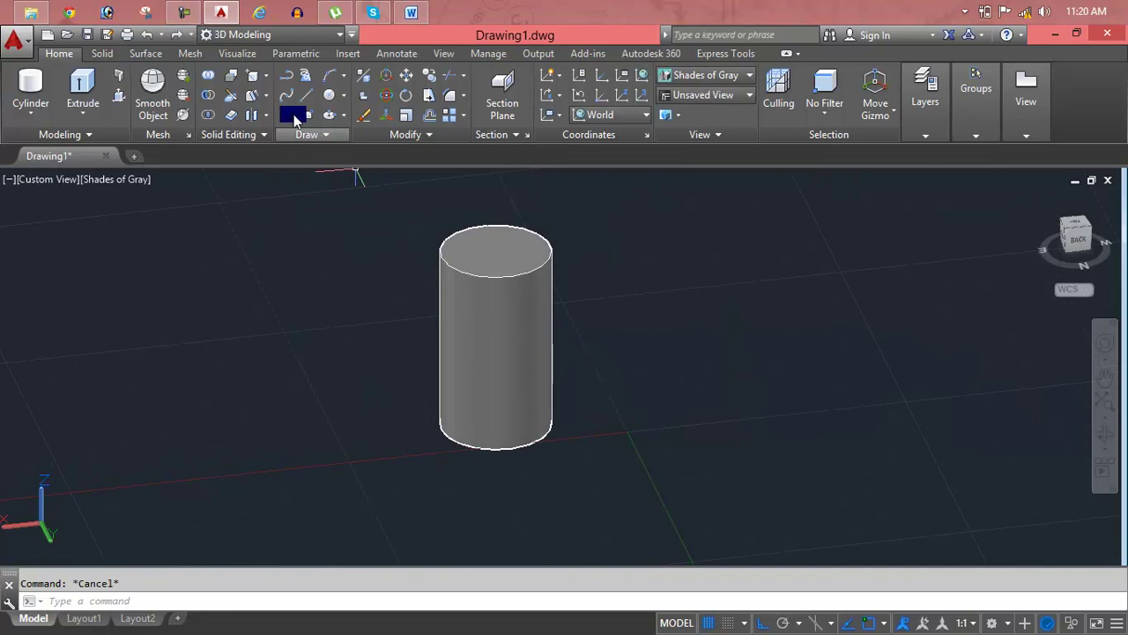
Taper the cylinder's side face 45 degrees along its bottom-centre axis to form a pointed cone.
left_click(252, 95)
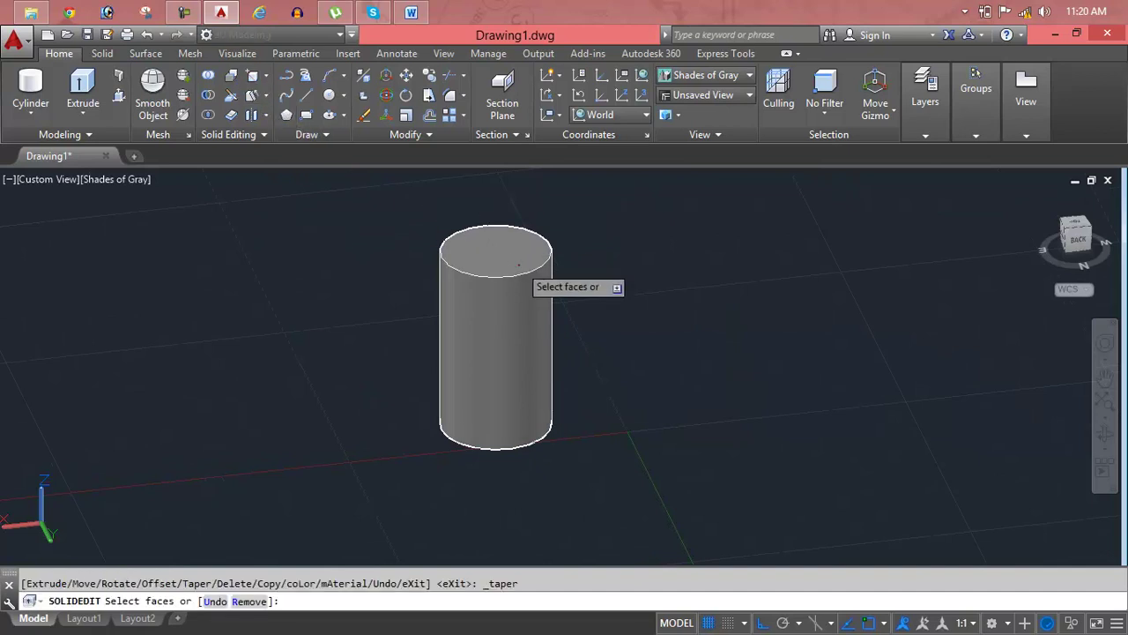
left_click(510, 303)
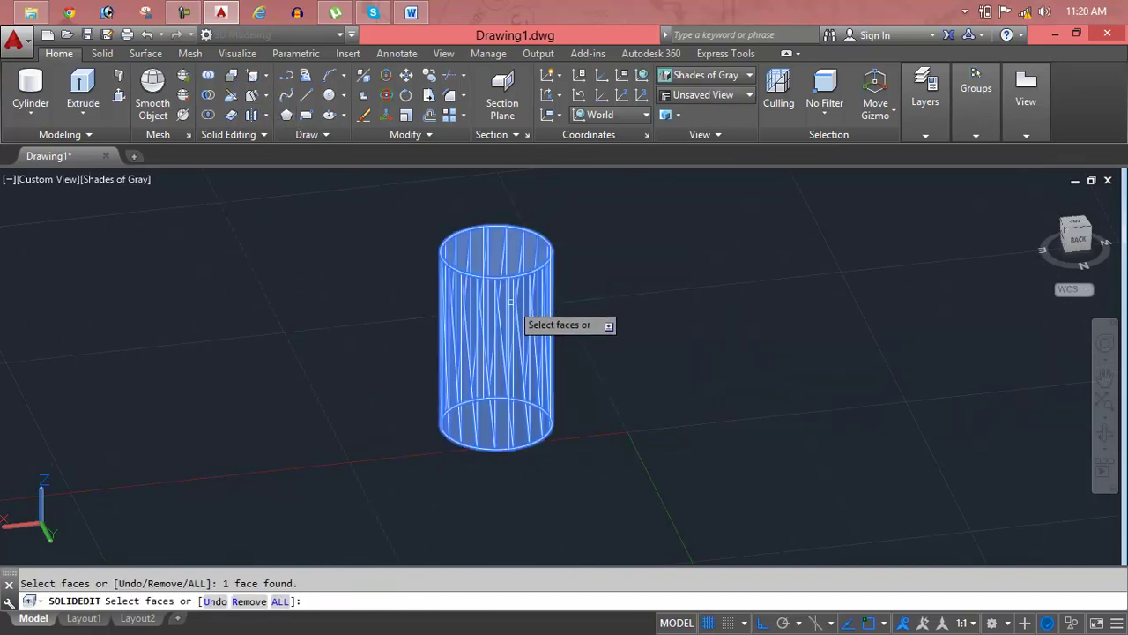
key("Return")
left_click(496, 424)
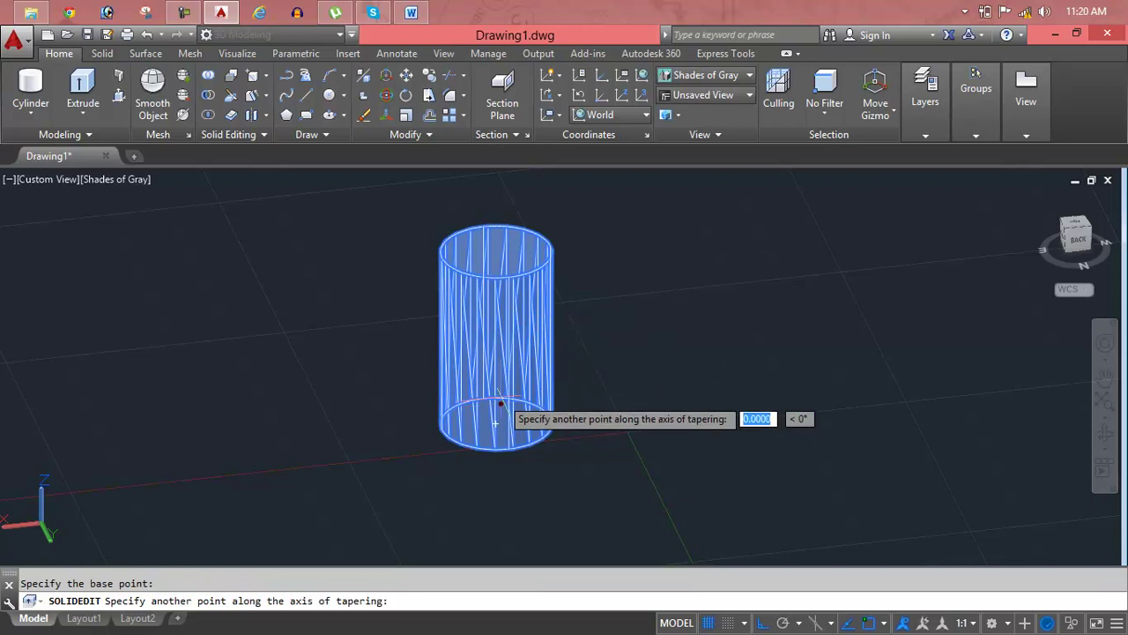
left_click(497, 292)
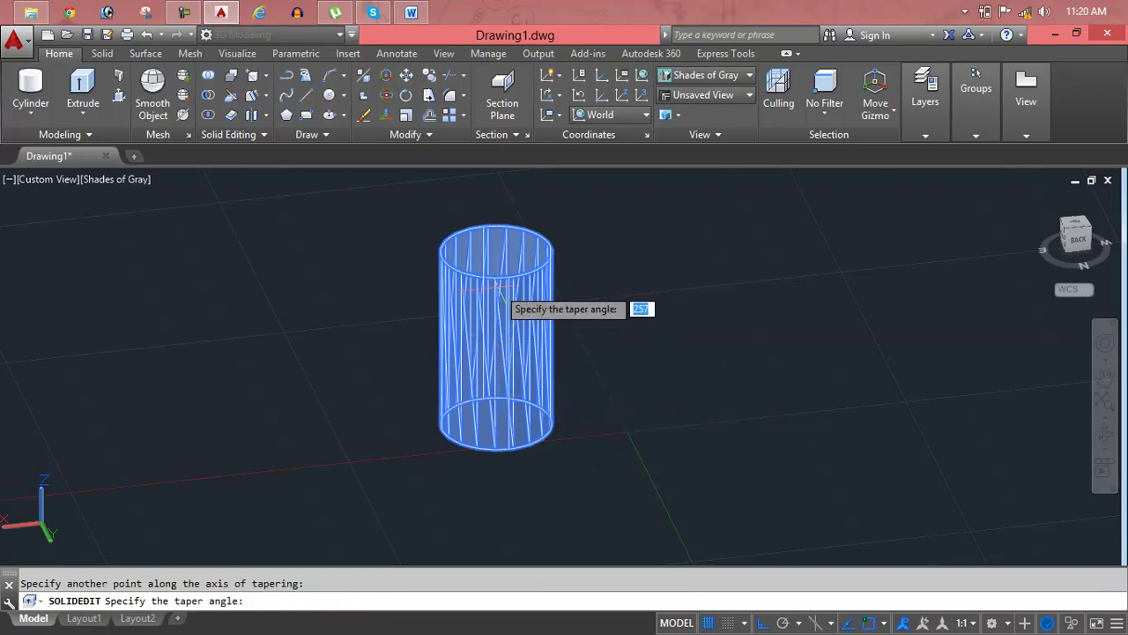
key("Return")
key("Return")
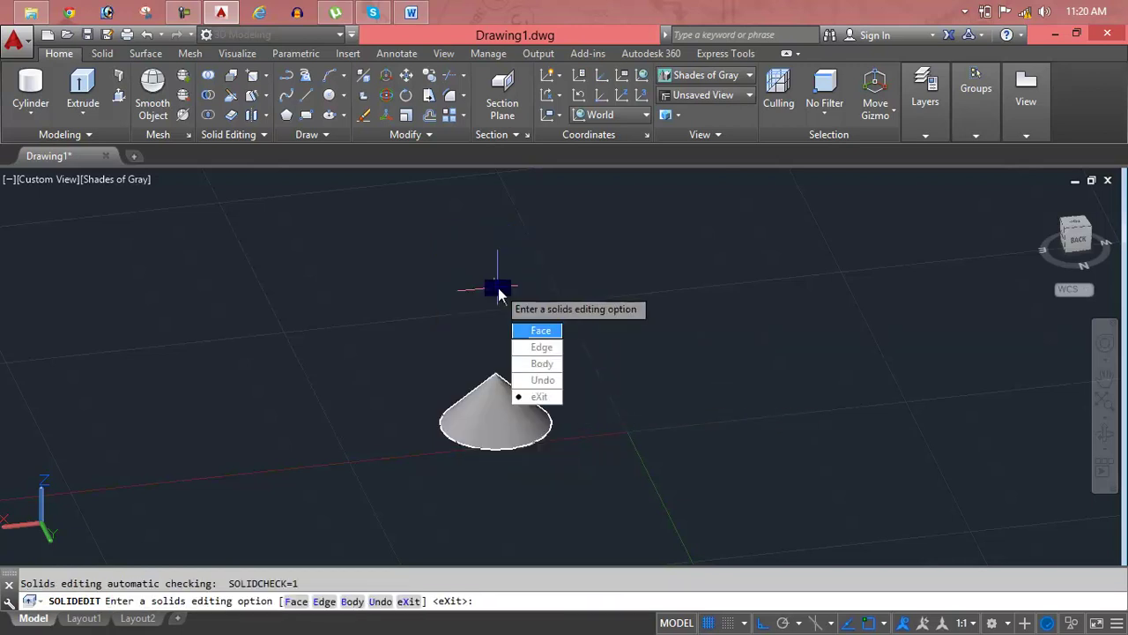
key("Return")
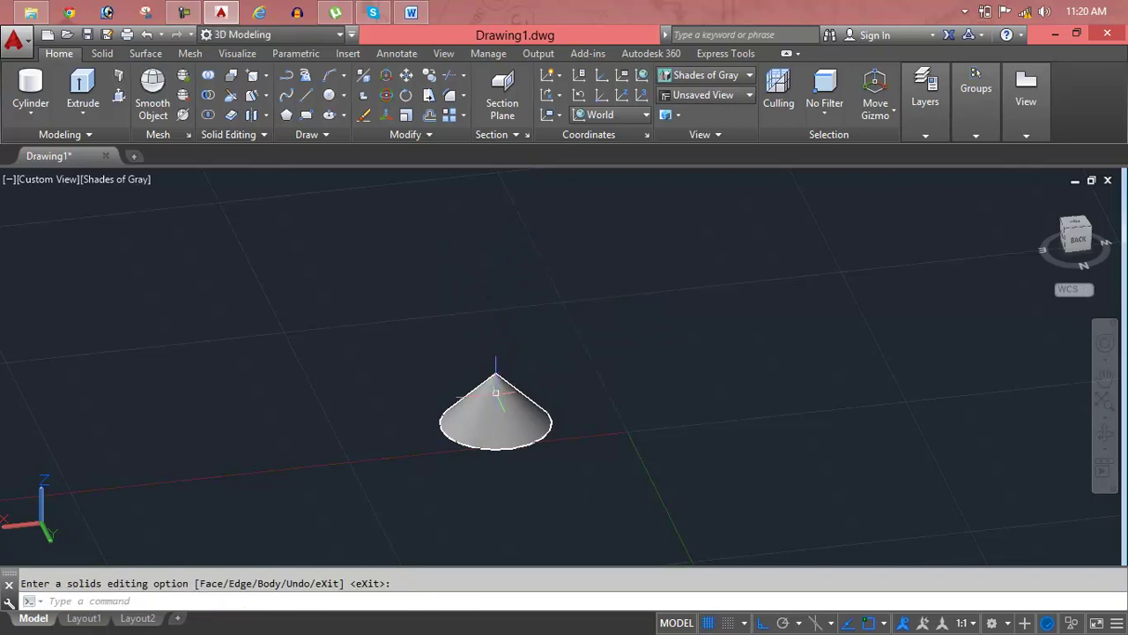
scroll(496, 391, "up", 5)
Pan and orbit to inspect the cone's base, browse the solid-editing lists, and select the cone.
mouse_move(498, 395)
middle_mouse_down()
mouse_move(571, 177)
mouse_move(494, 288)
middle_mouse_up()
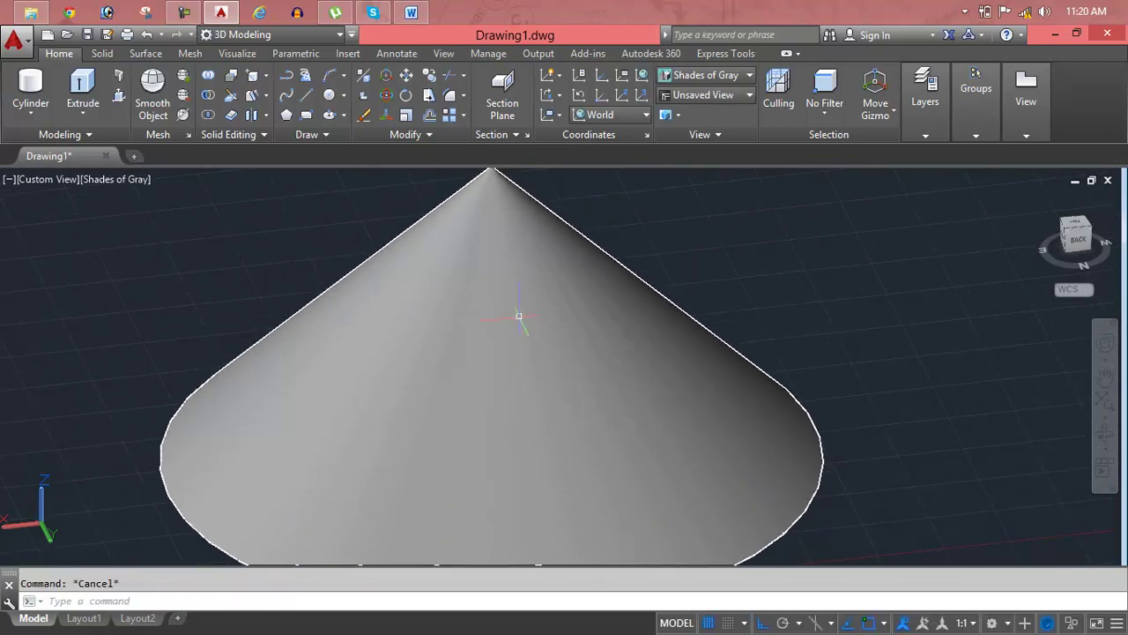
mouse_move(518, 315)
middle_mouse_down("shift")
mouse_move(605, 181)
mouse_move(582, 189)
mouse_move(562, 232)
mouse_move(559, 194)
middle_mouse_up("shift")
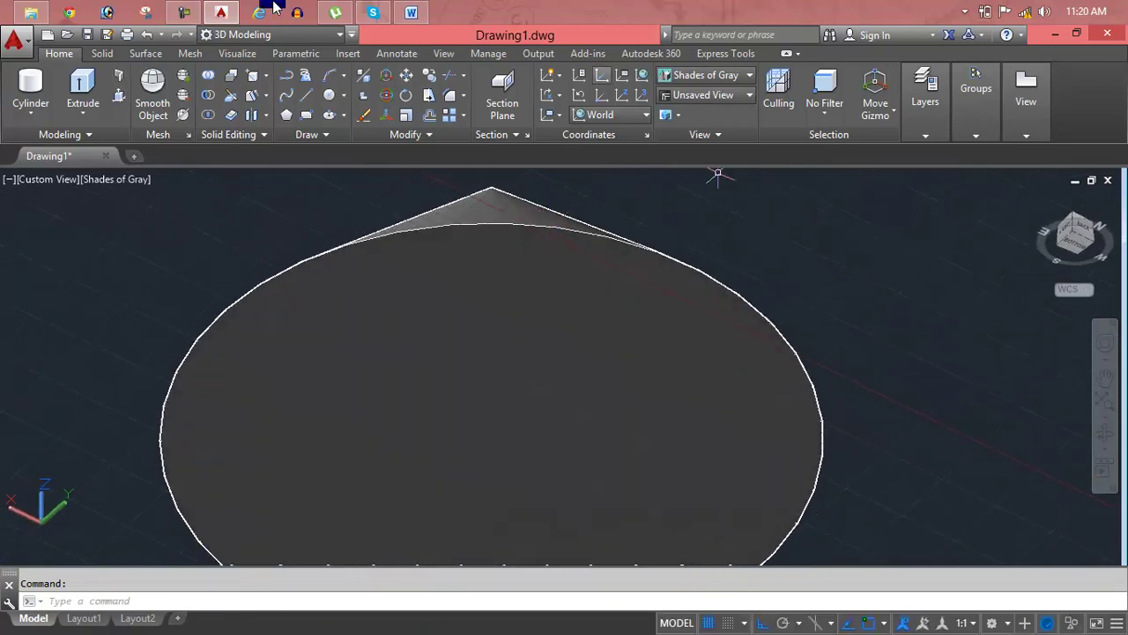
left_click(265, 113)
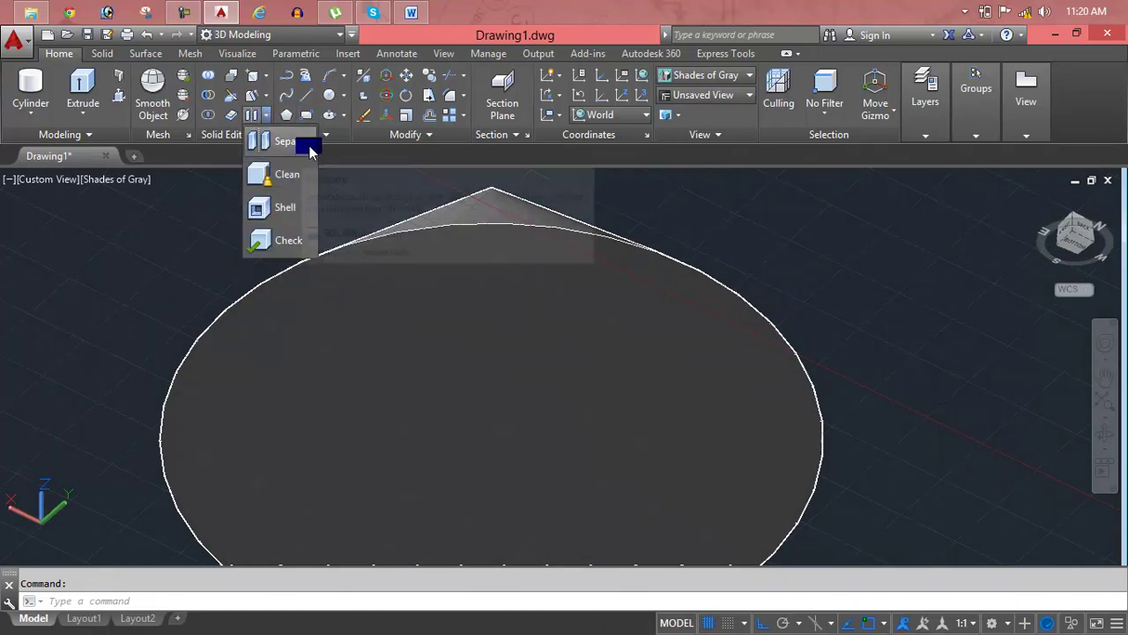
left_click(267, 97)
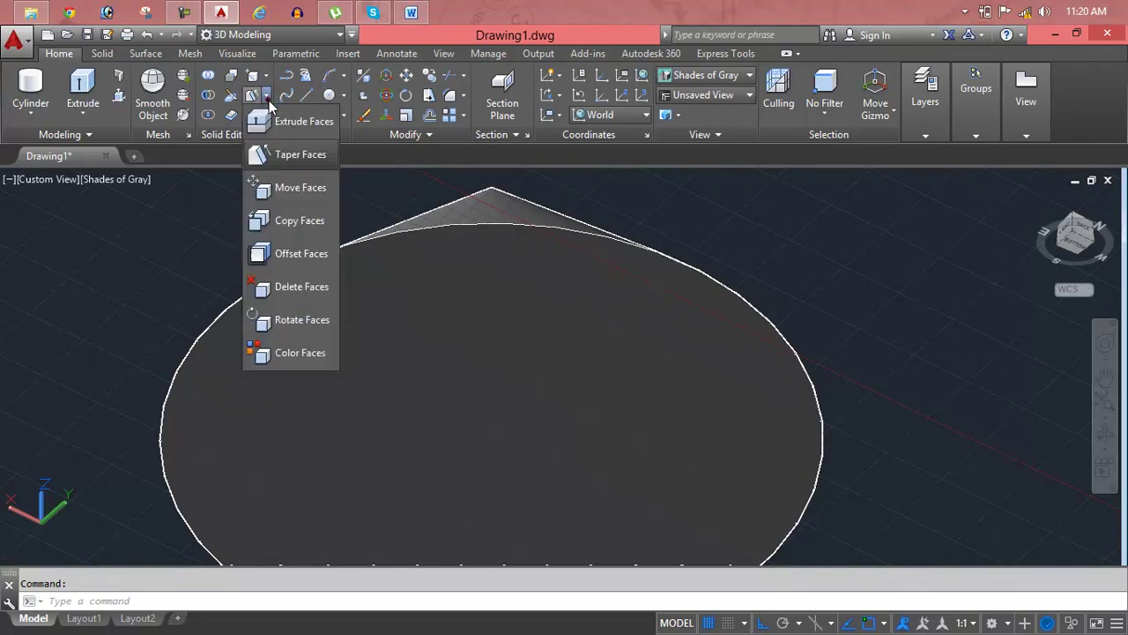
left_click(278, 189)
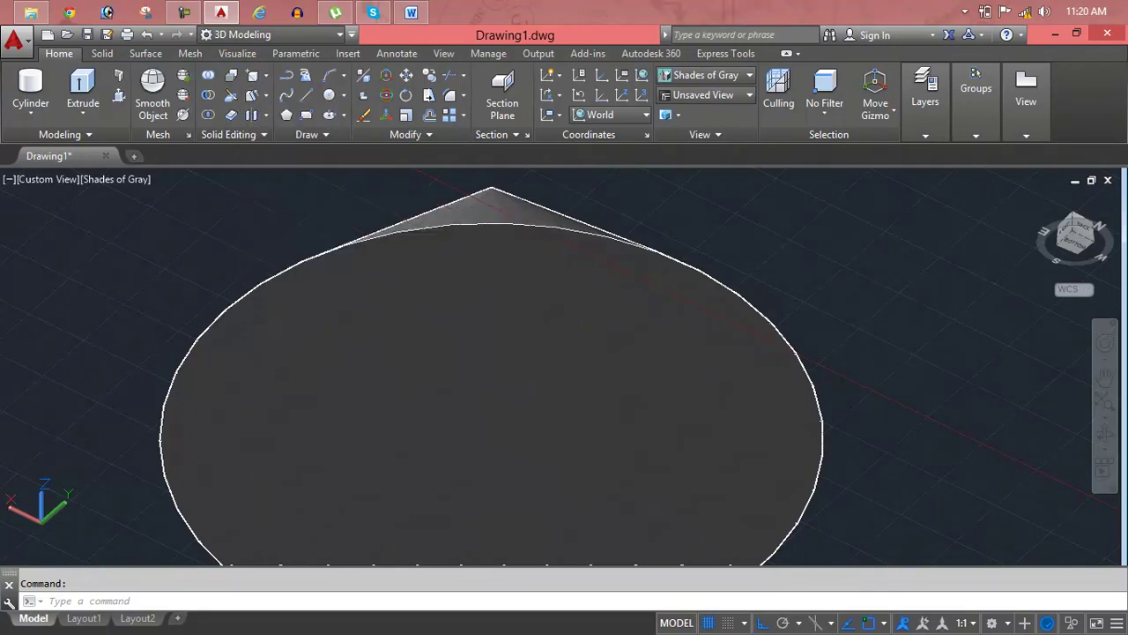
left_click(465, 362)
Delete the cone and return to the southwest isometric Home view.
key("Delete")
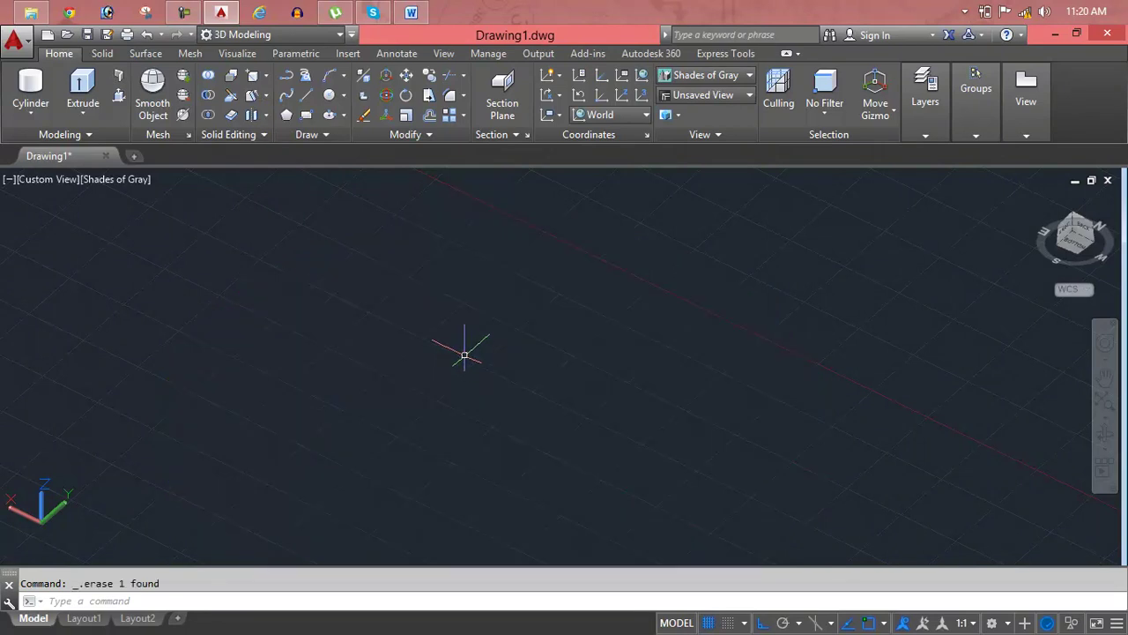
middle_click_drag(1062, 188, 1036, 216)
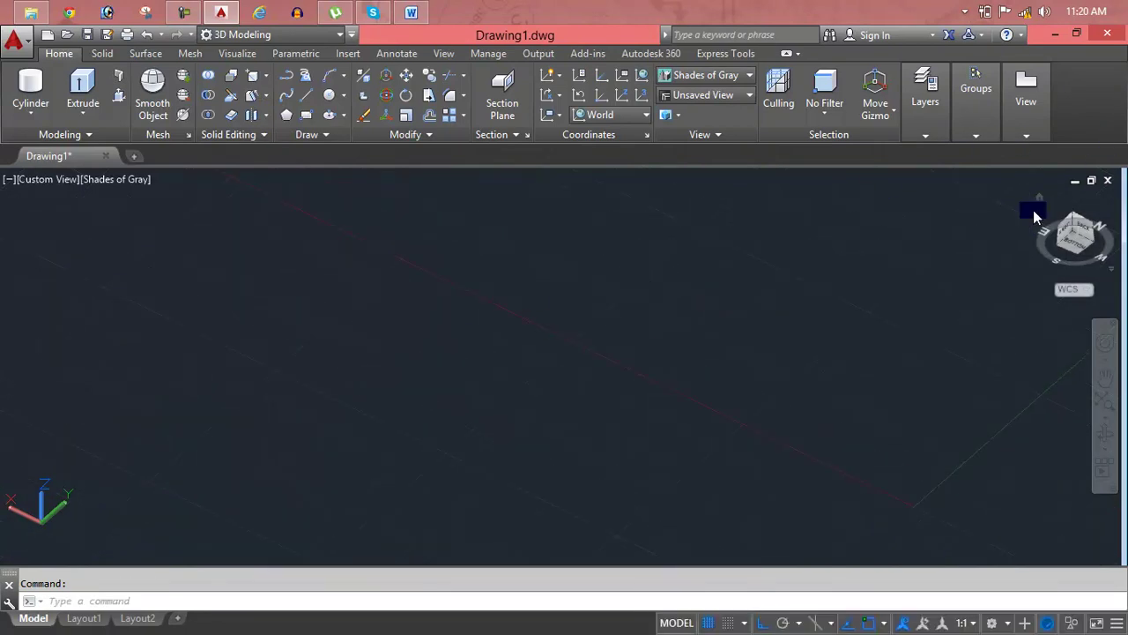
left_click(1041, 204)
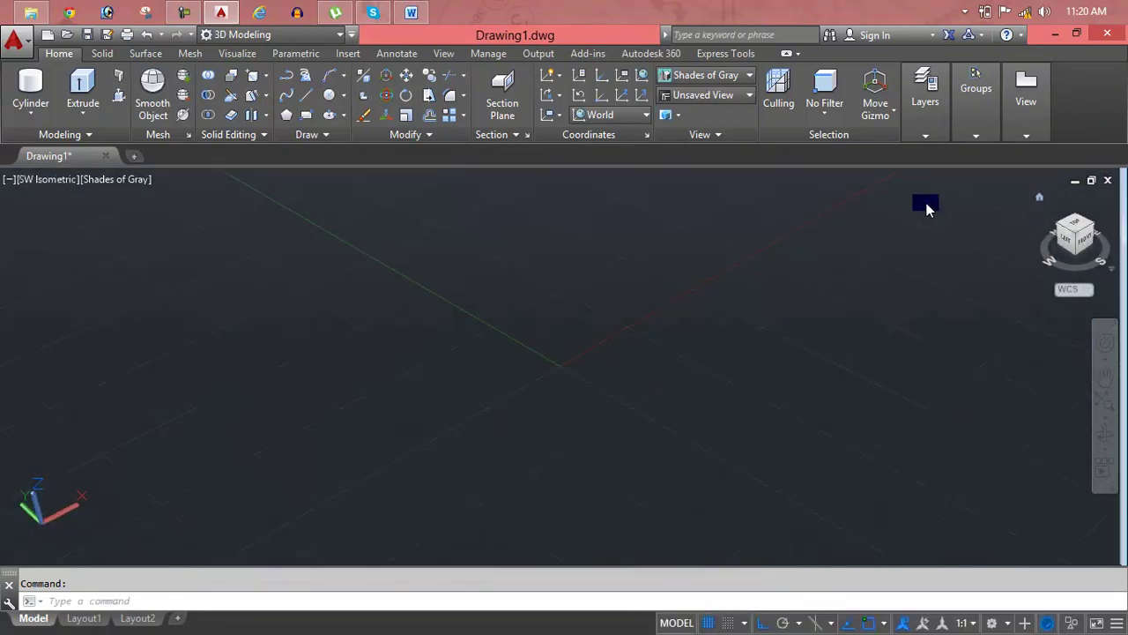
Draw a two-corner rectangle on the ground plane with REC.
type("rec")
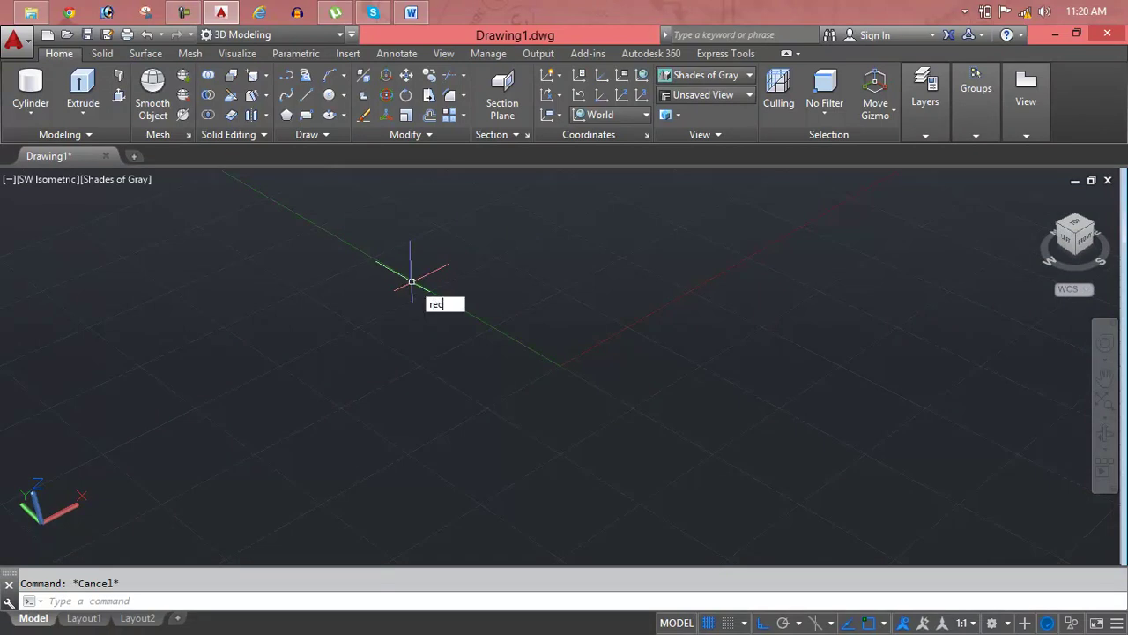
key("Return")
left_click(327, 315)
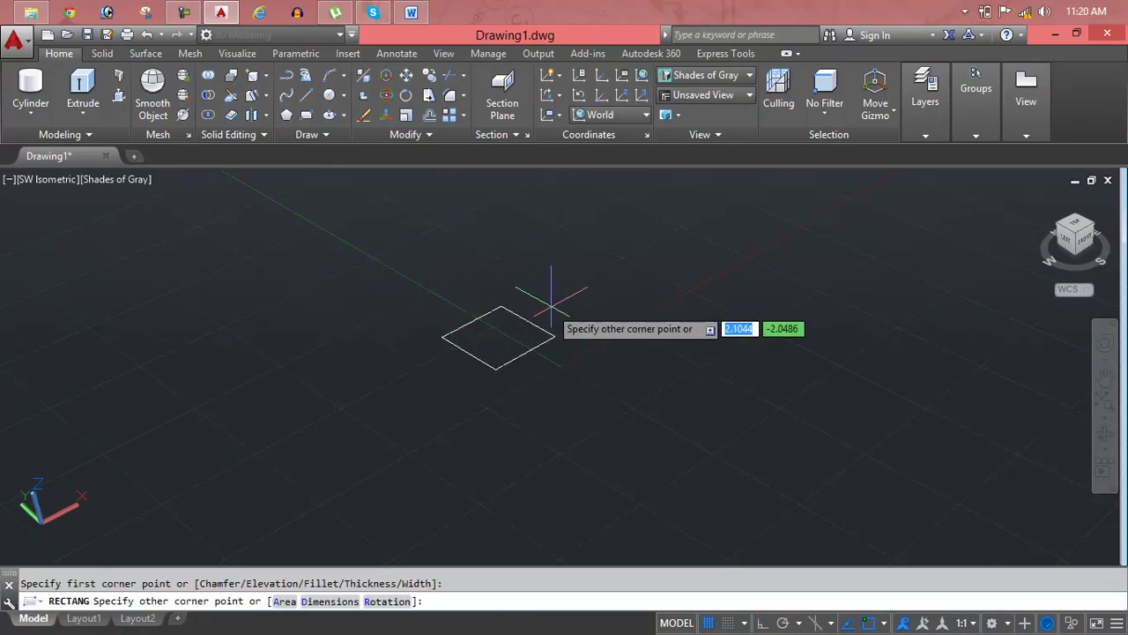
left_click(623, 364)
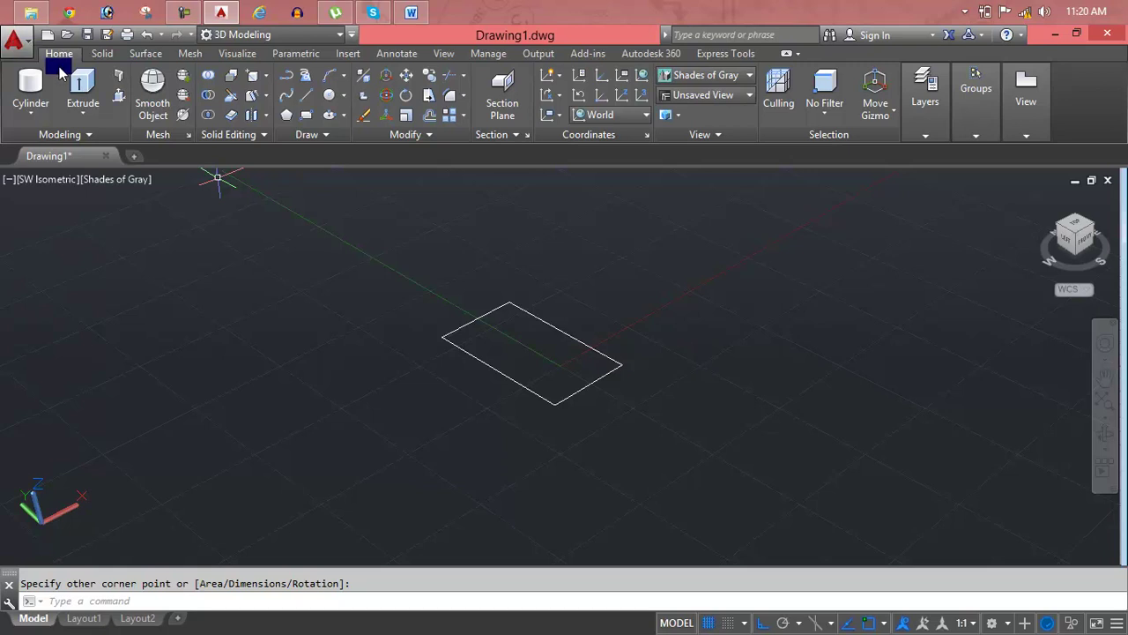
Start extruding the rectangle, selecting it as the profile.
left_click(82, 86)
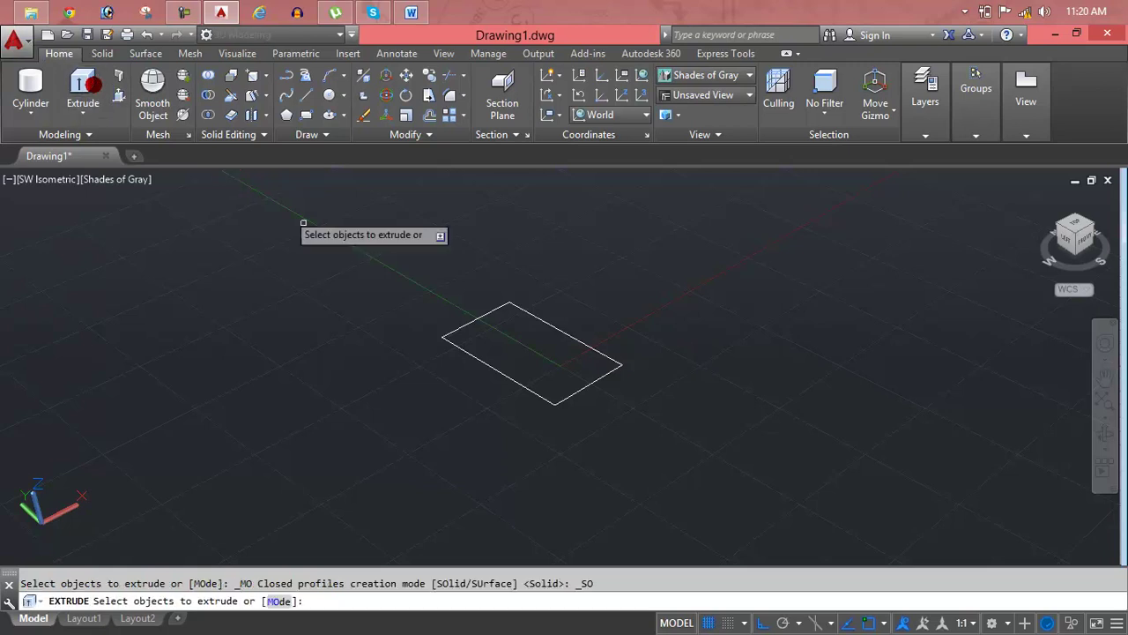
left_click(474, 322)
key("Return")
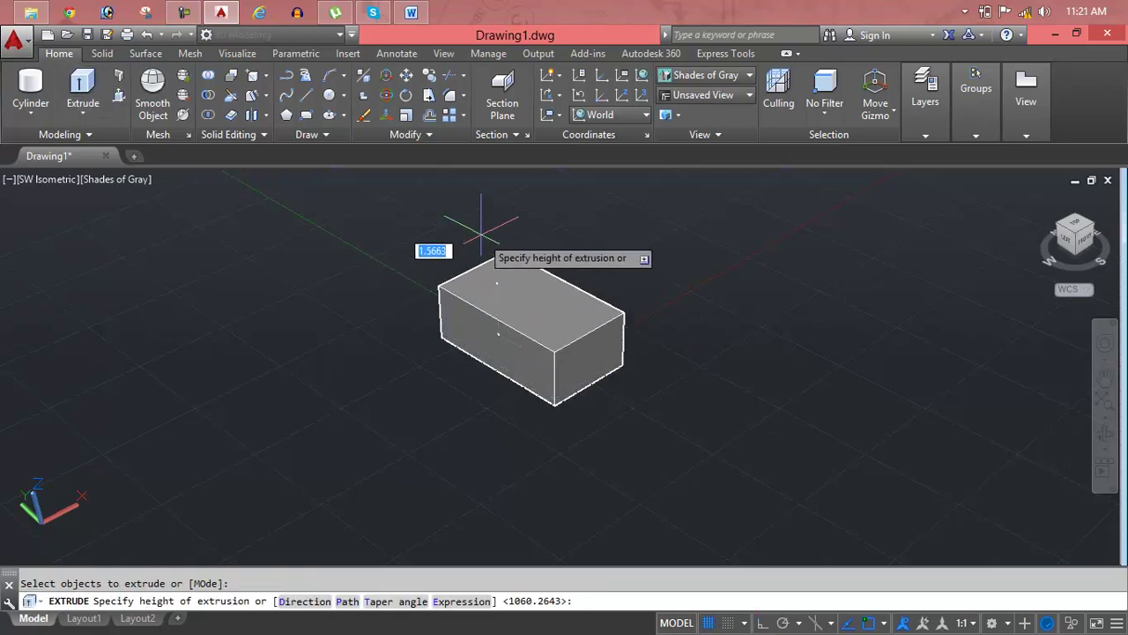
Finish the box at the picked extrusion height, then Zoom All and pan it into view.
left_click(480, 229)
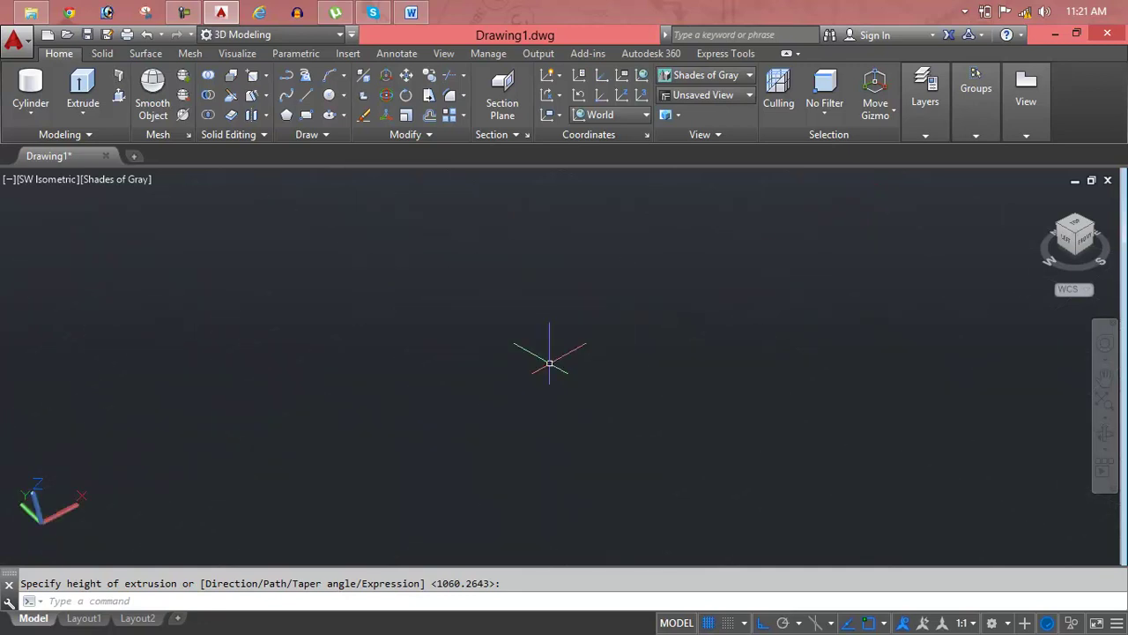
type("z")
key("Return")
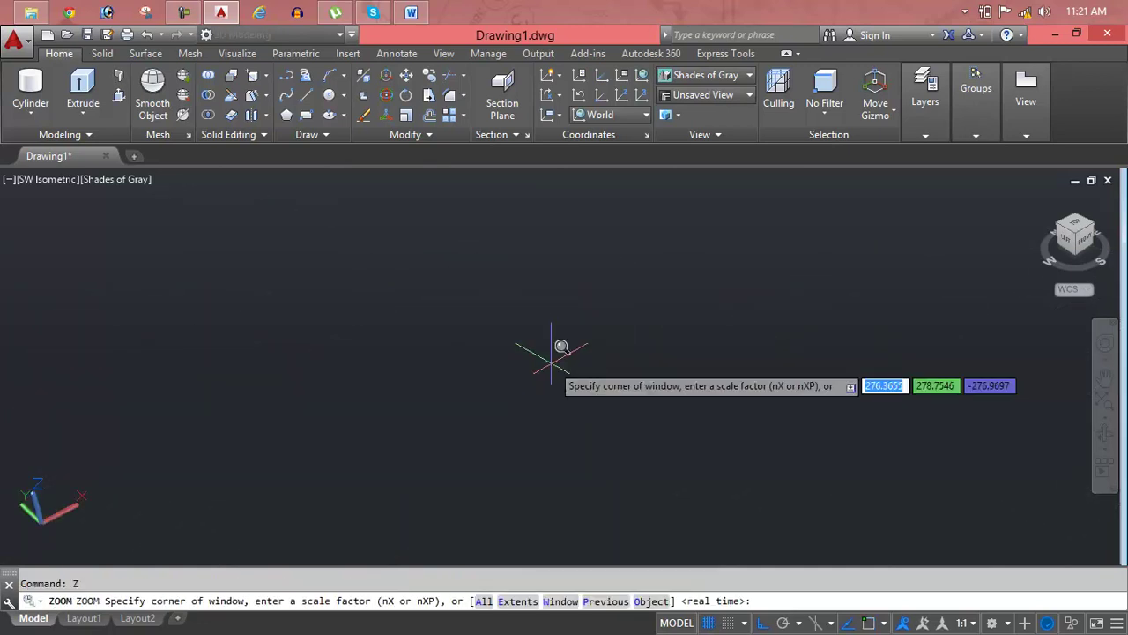
key("Return")
key("Escape")
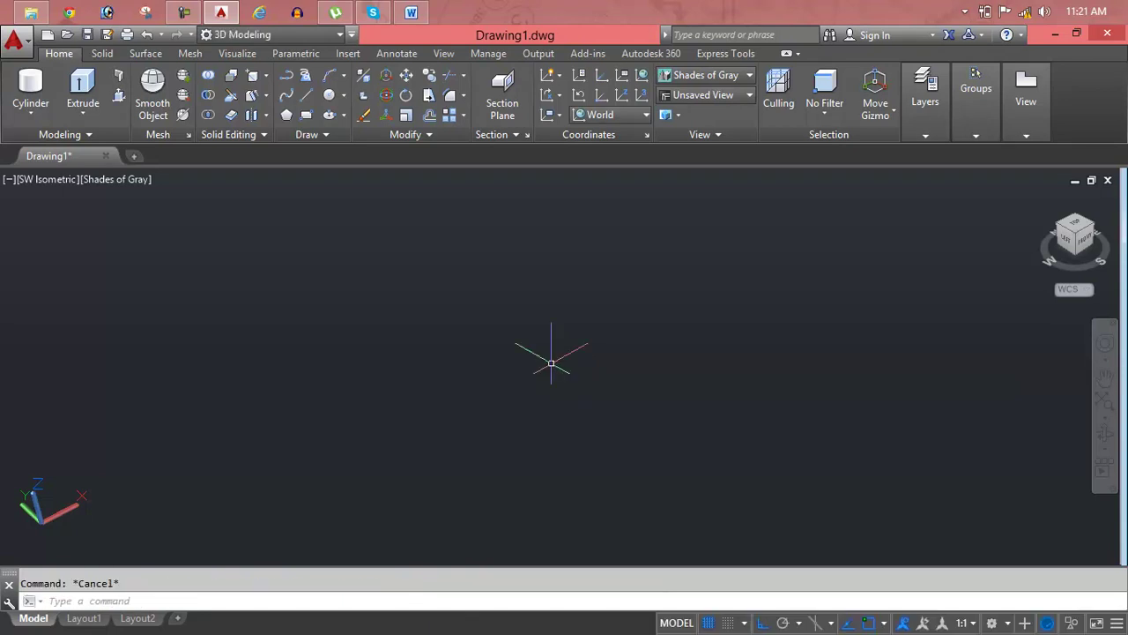
type("Za")
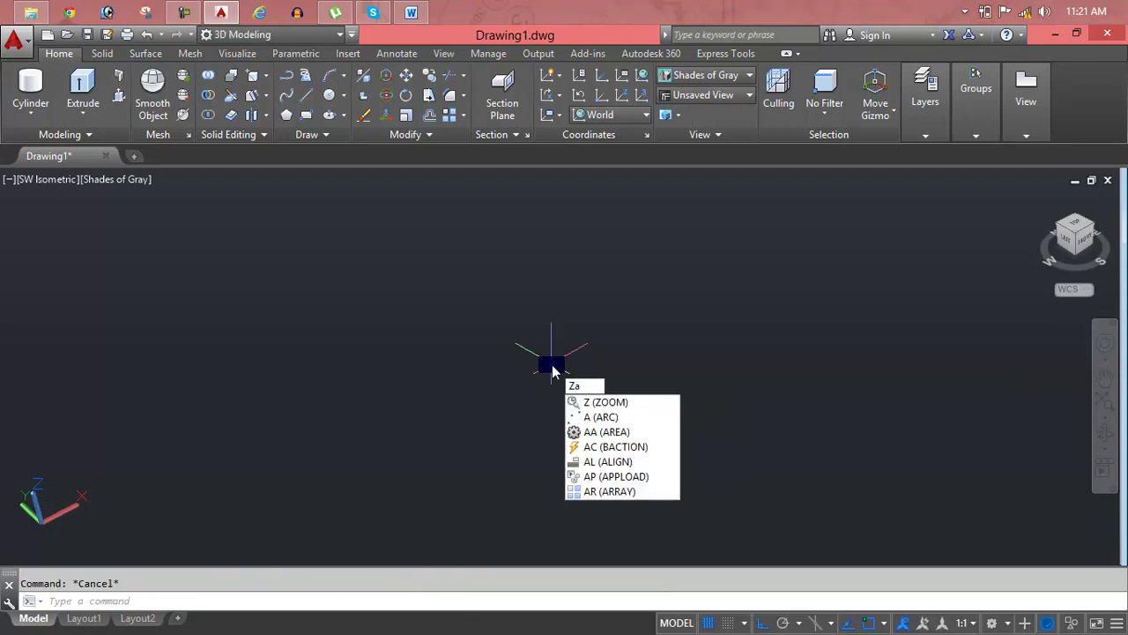
key("Return")
key("Escape")
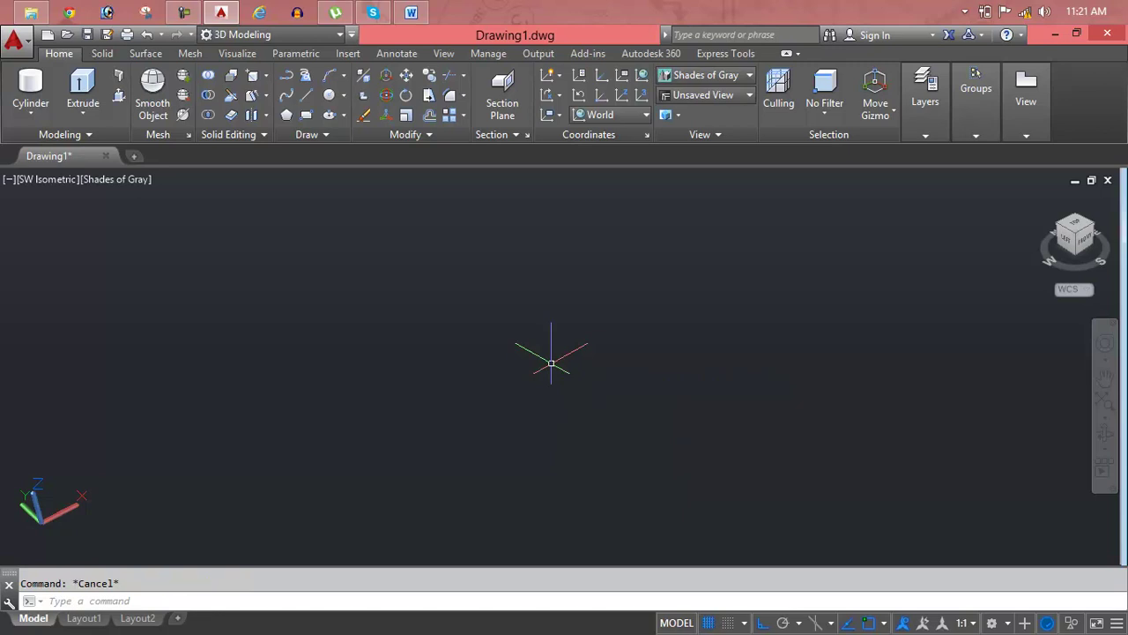
type("z")
key("Return")
type("a")
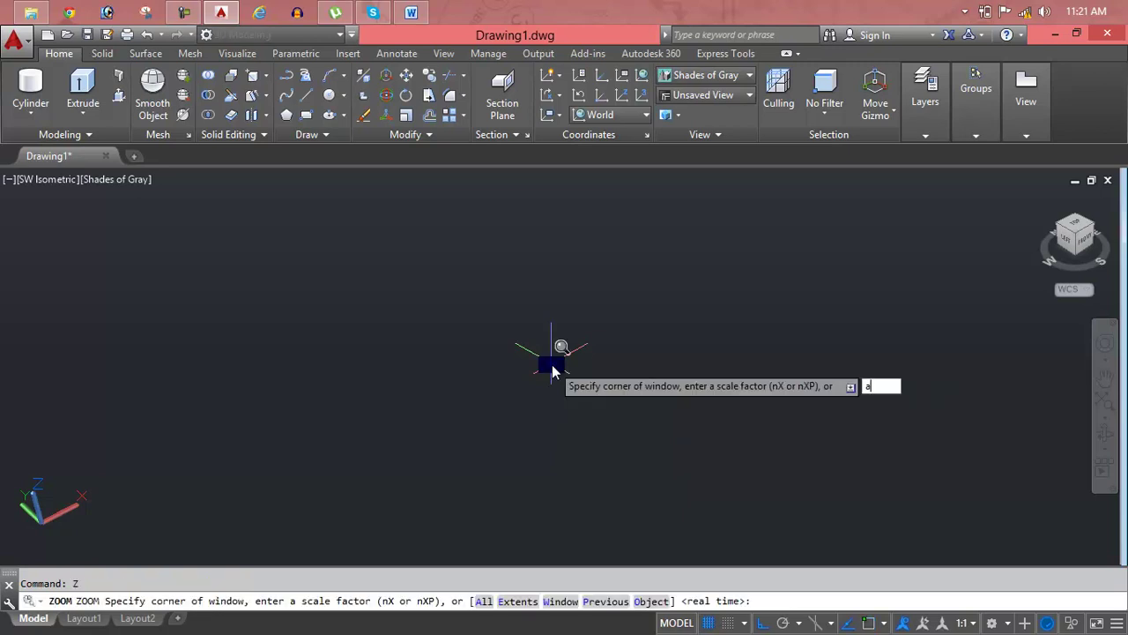
key("Return")
mouse_move(514, 409)
middle_mouse_down()
mouse_move(503, 386)
mouse_move(373, 370)
middle_mouse_up()
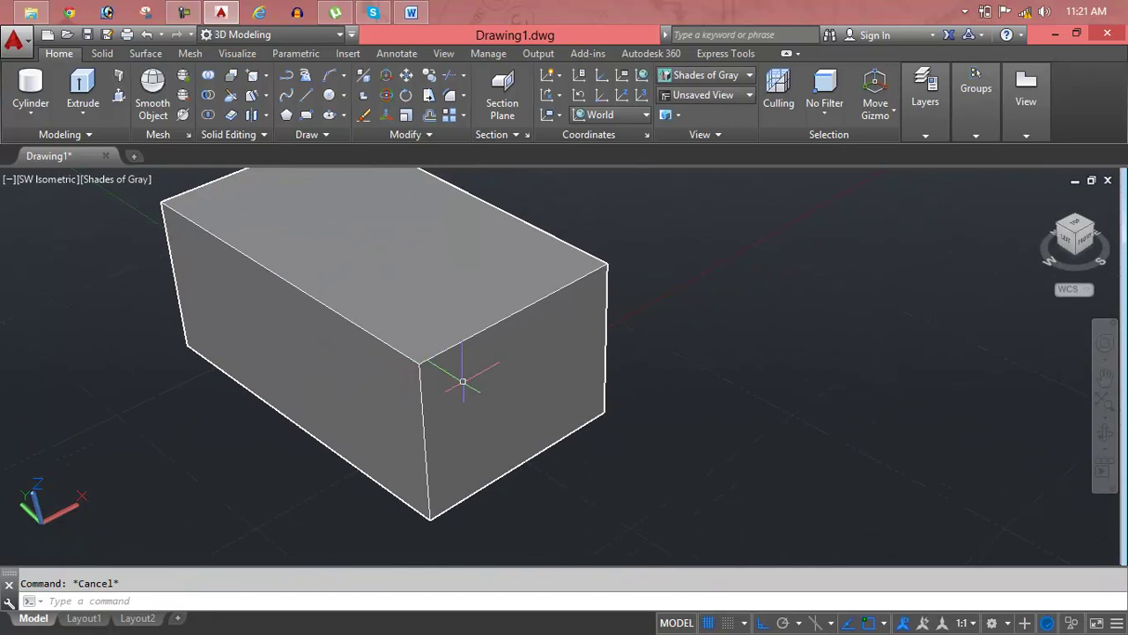
Move the box's right front end face outward from its front corner to lengthen the box.
left_click(267, 98)
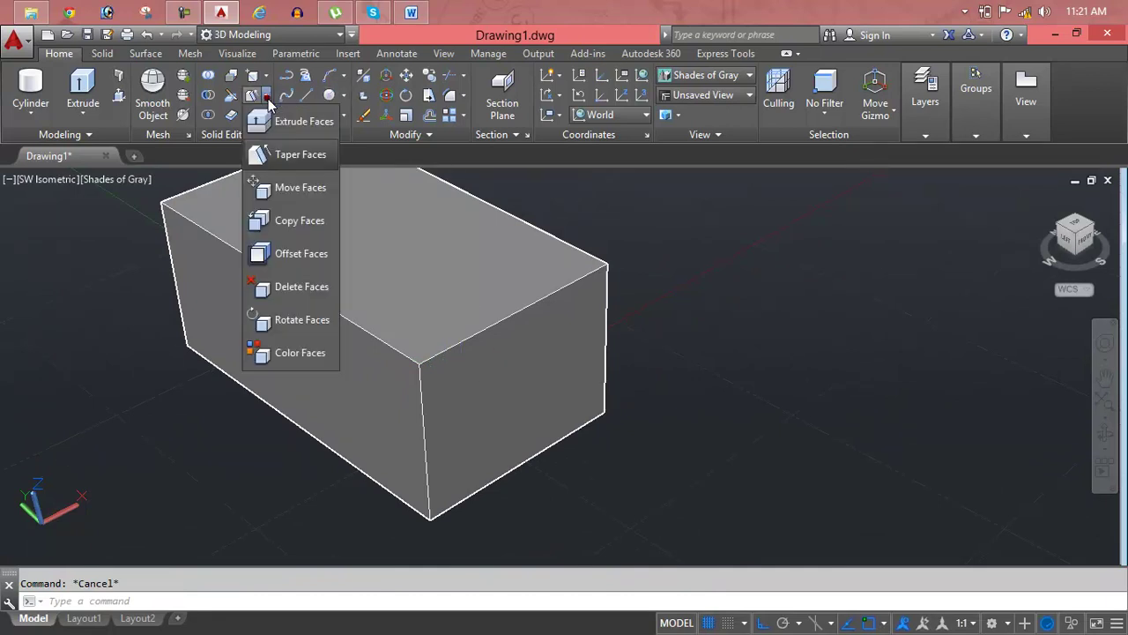
left_click(294, 193)
left_click(475, 380)
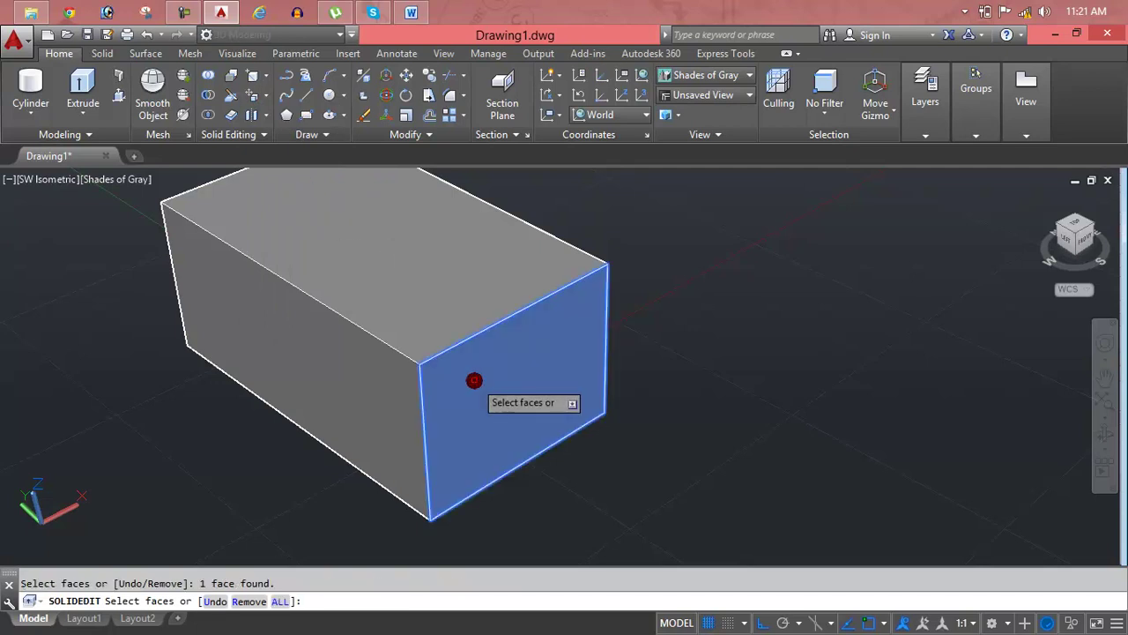
key("Return")
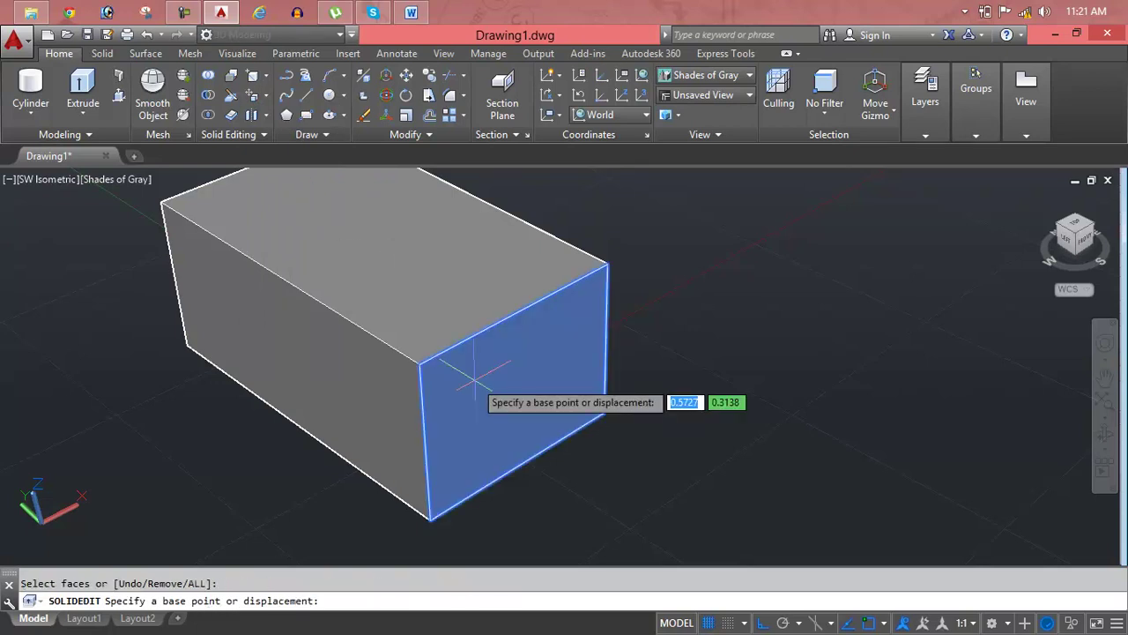
left_click(418, 359)
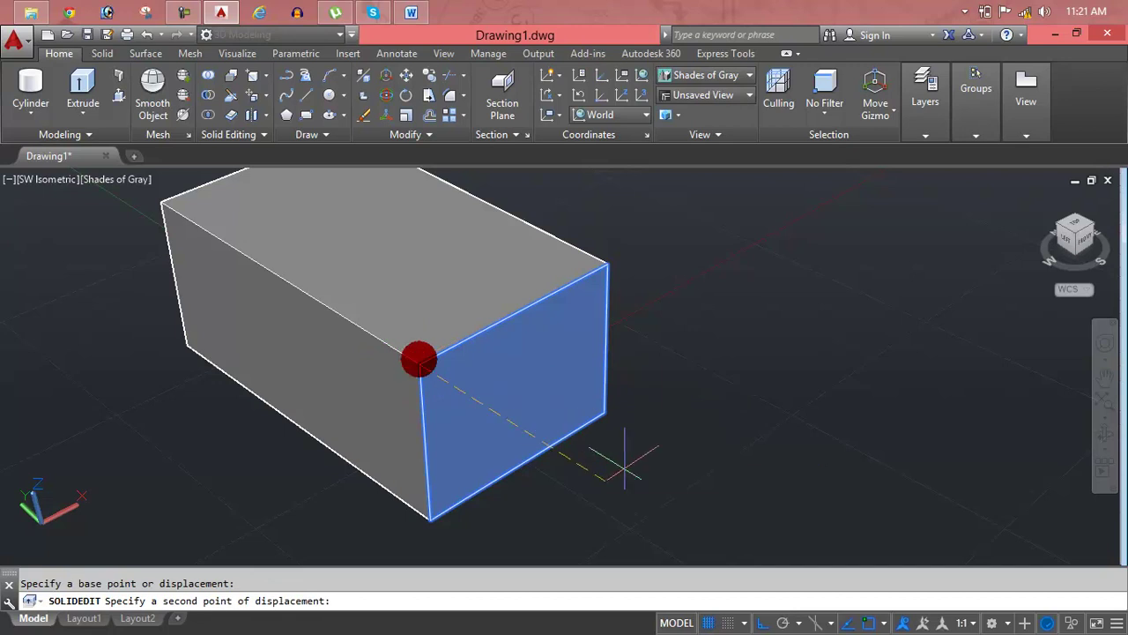
left_click(637, 473)
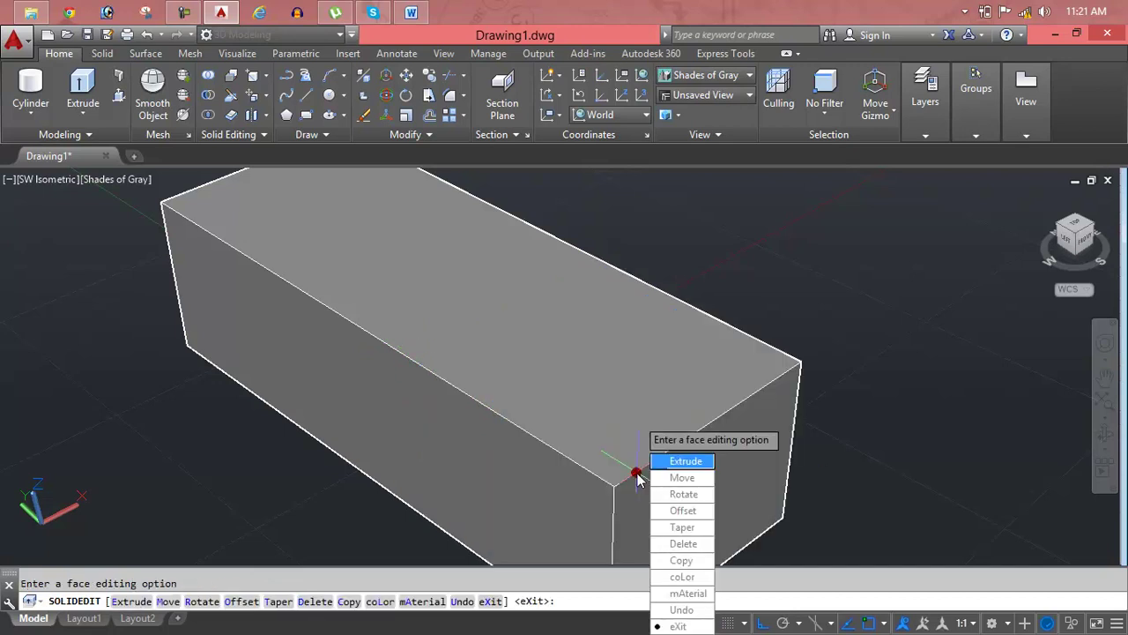
middle_click_drag(636, 473, 592, 475, "shift")
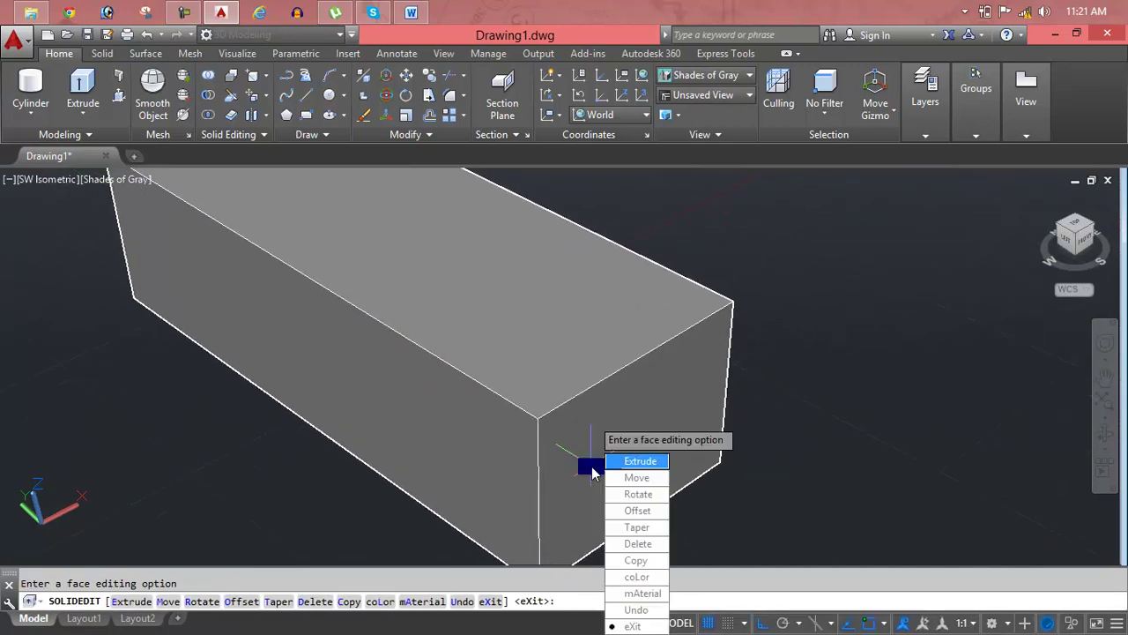
key("Return")
key("Return")
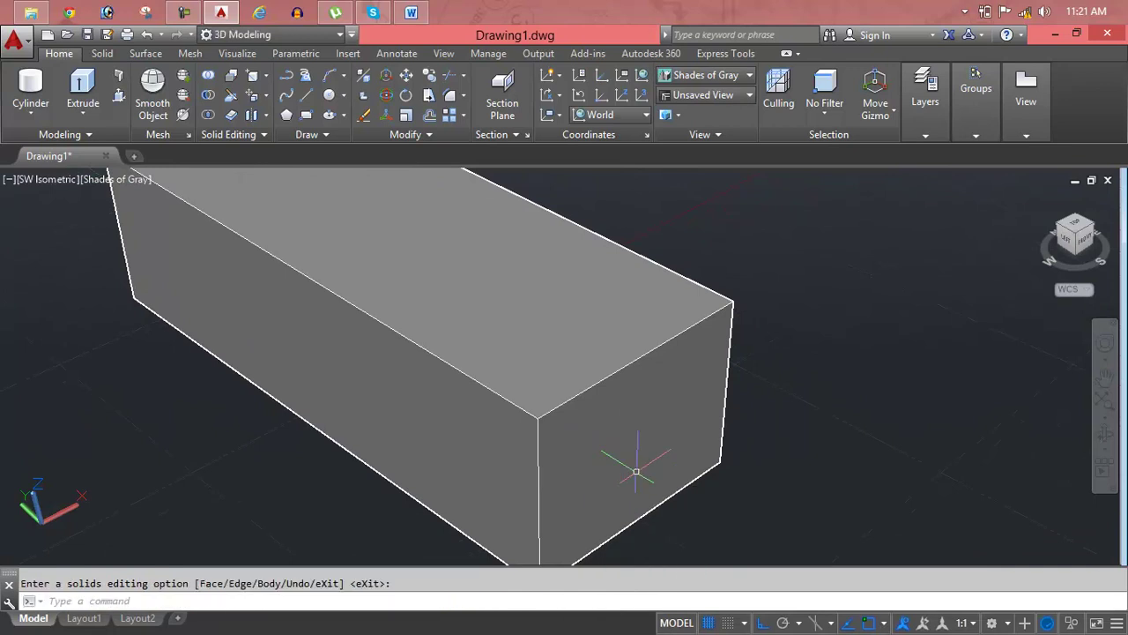
scroll(403, 223, "down", 3)
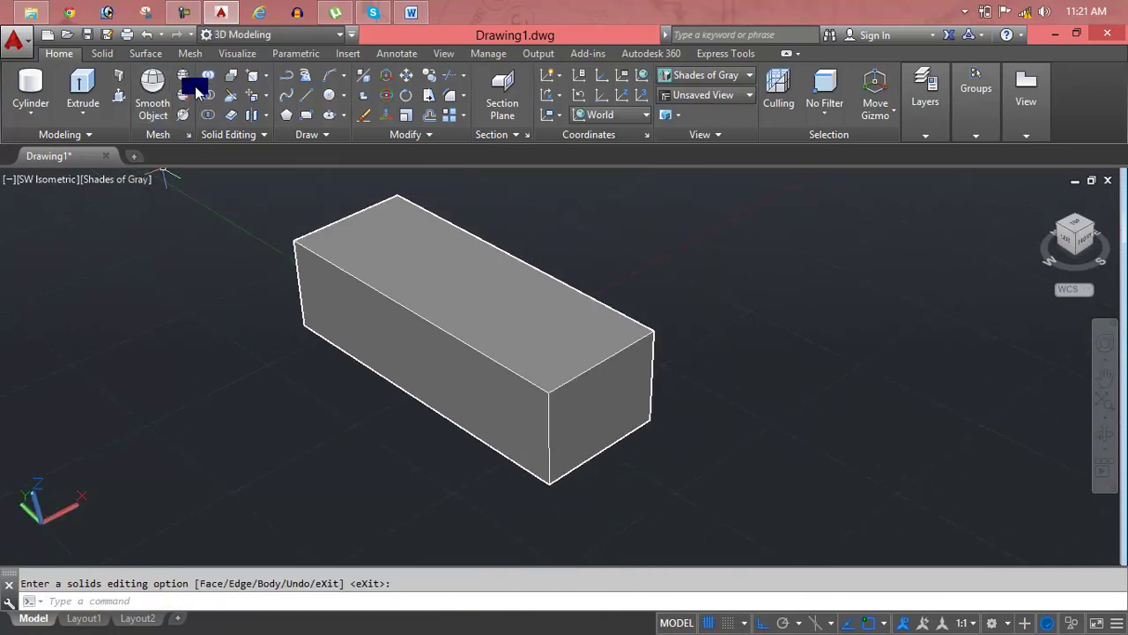
Move the box's end face another 3 units outward, then exit the solid-editing command.
left_click(263, 104)
left_click(303, 187)
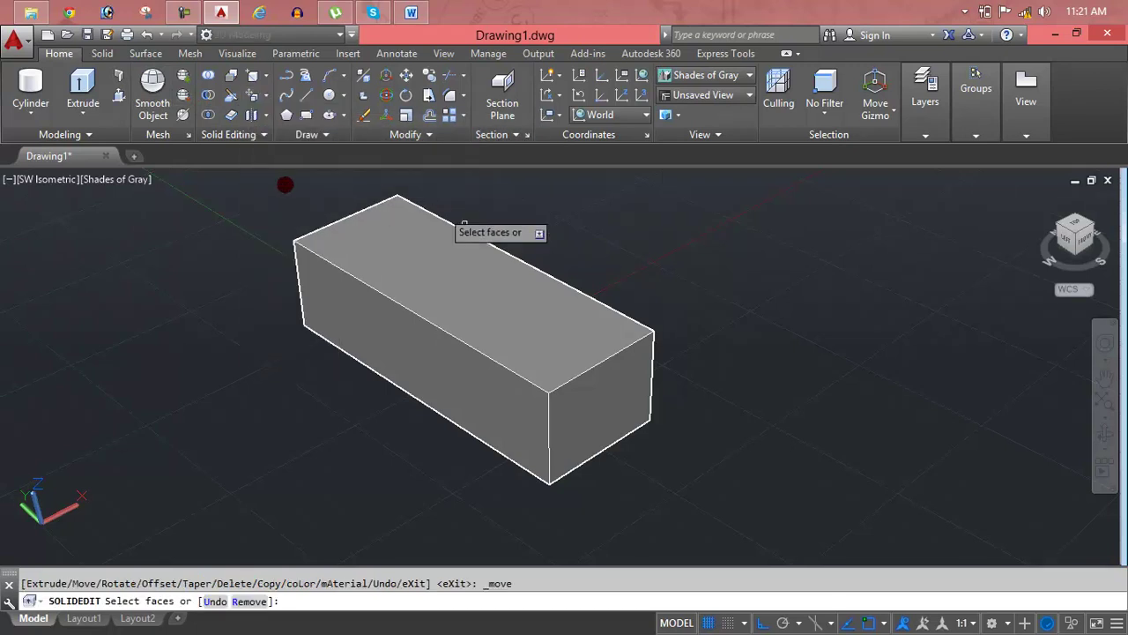
left_click(577, 391)
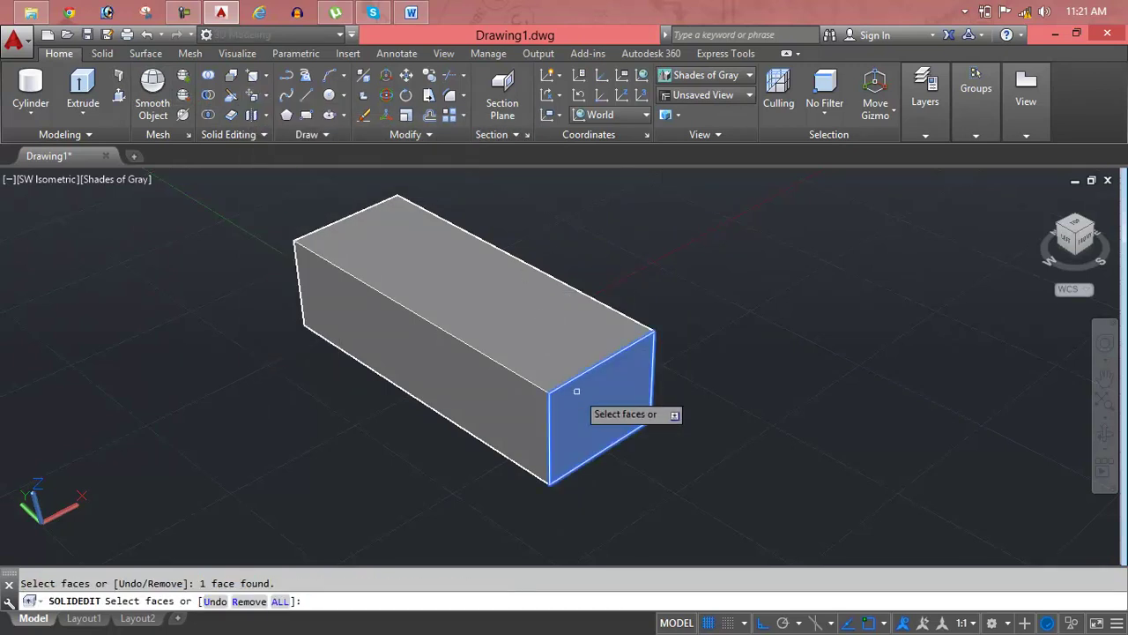
key("Return")
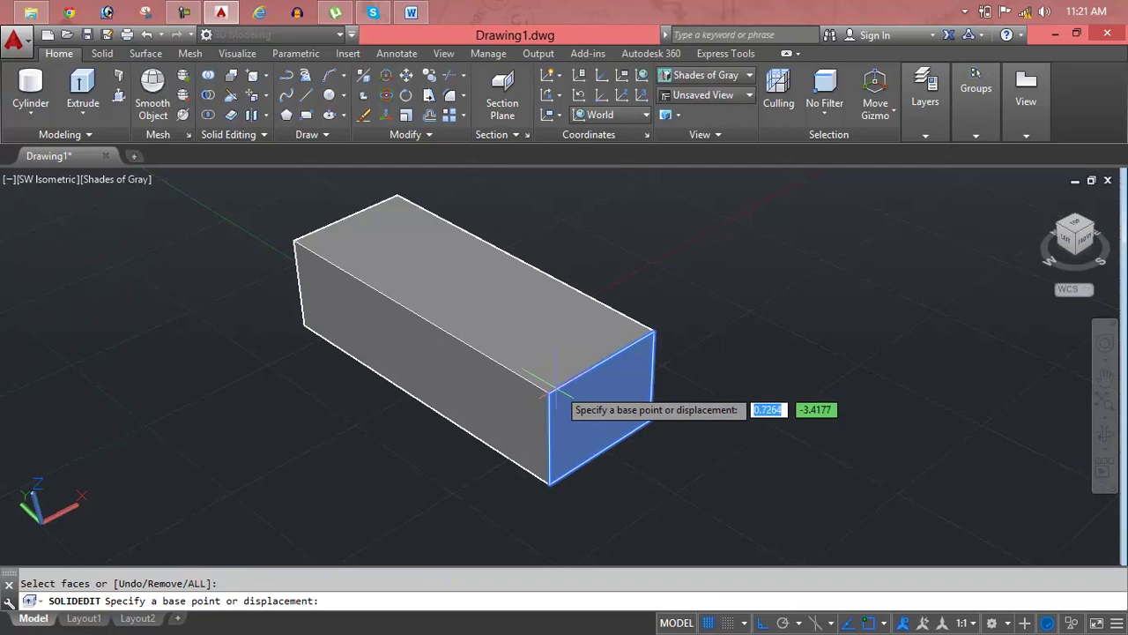
left_click(550, 393)
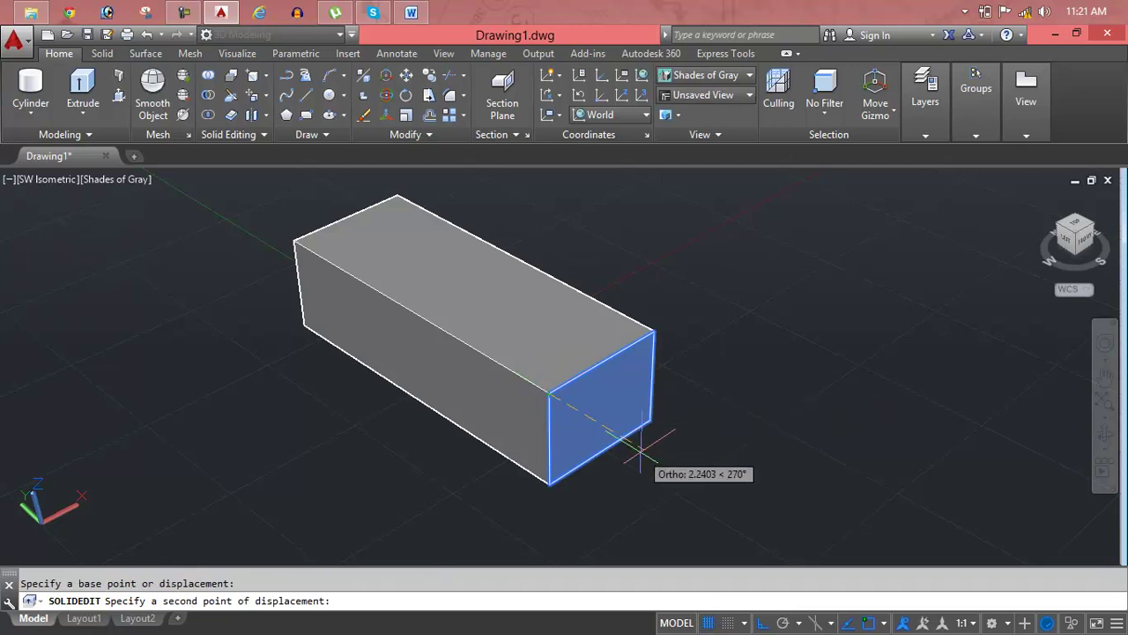
type("3")
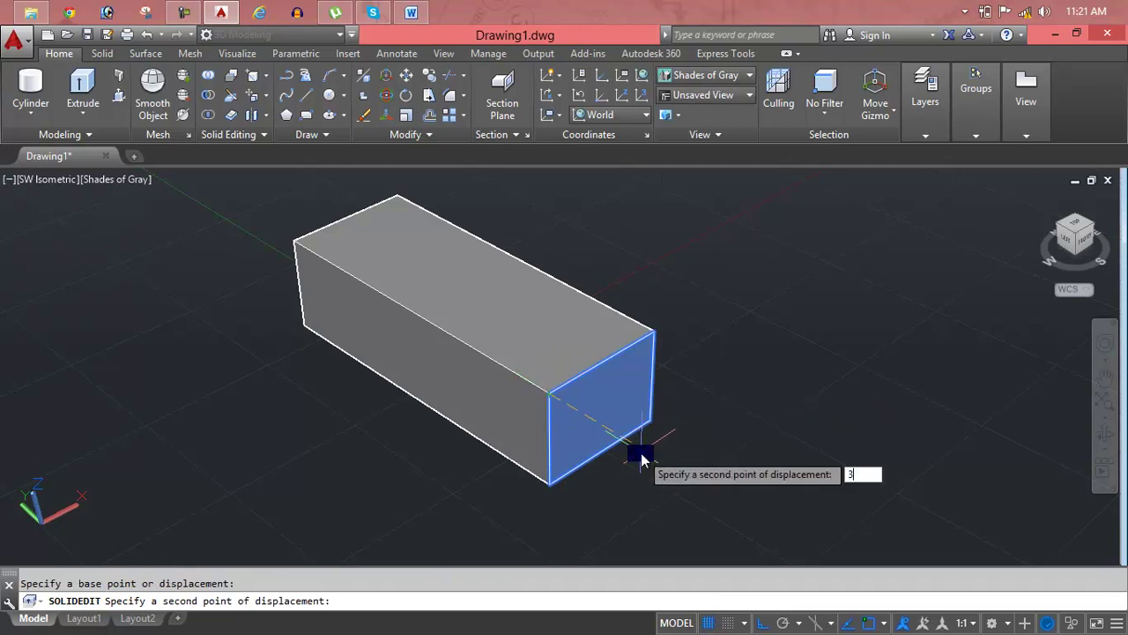
key("Return")
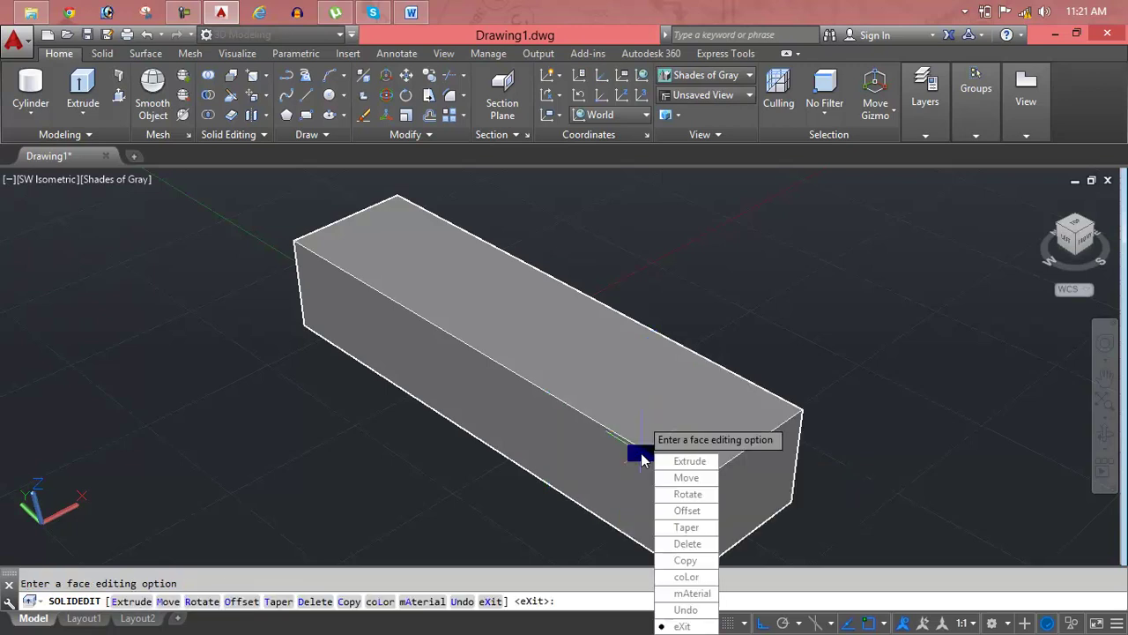
key("Return")
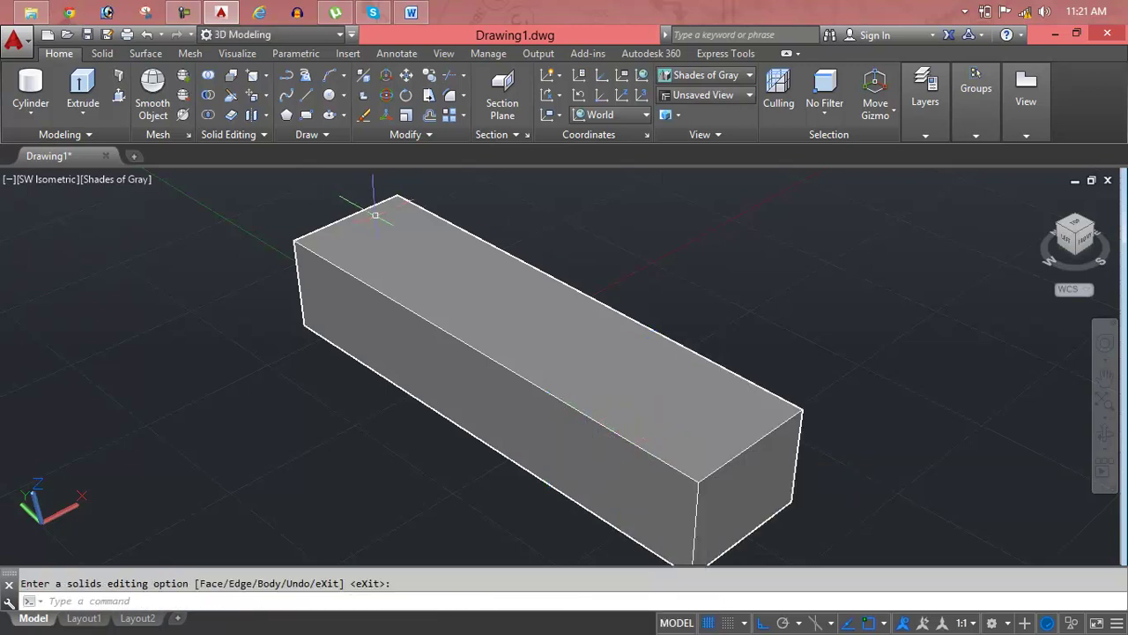
middle_click_drag(753, 424, 680, 320)
key("Return")
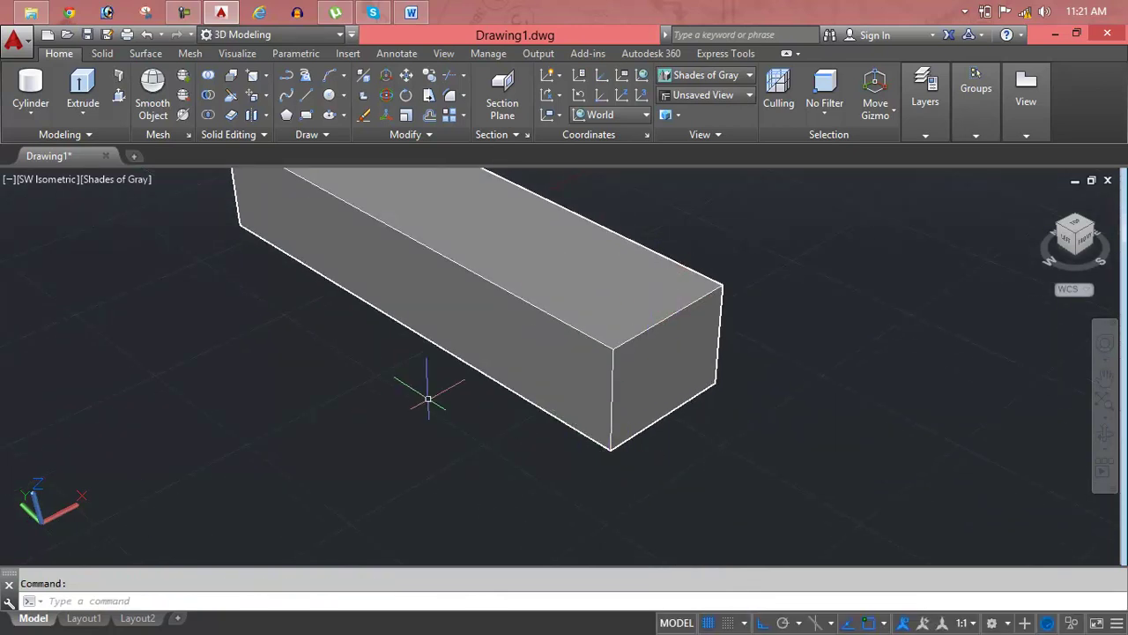
Copy the box's end face from its corner to a spot just beyond the box's end.
left_click(595, 277)
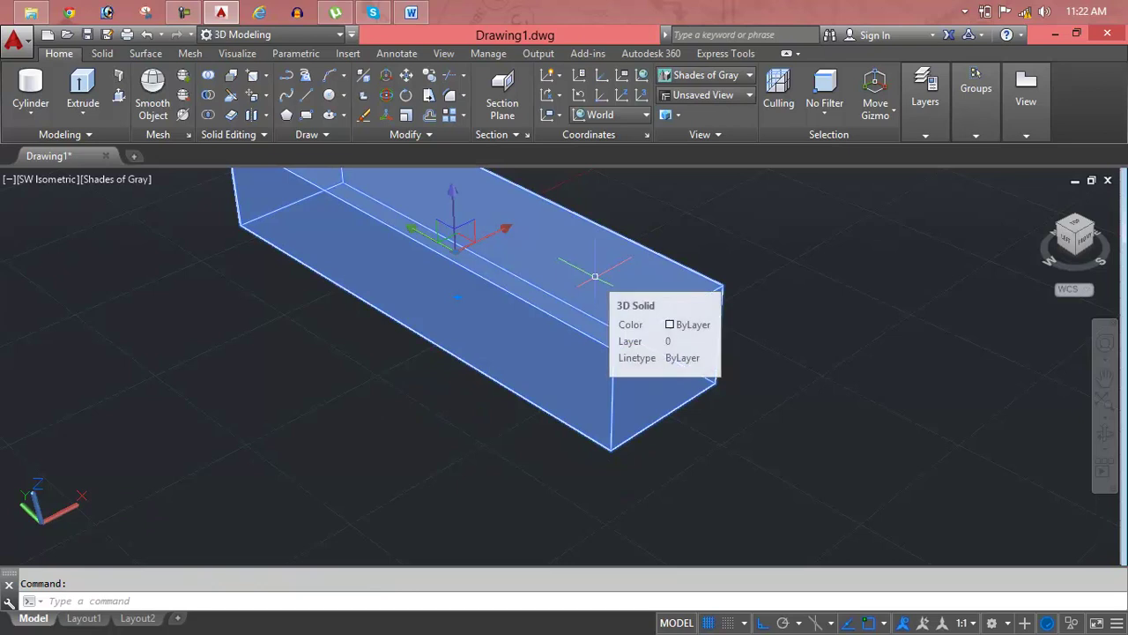
left_click(265, 96)
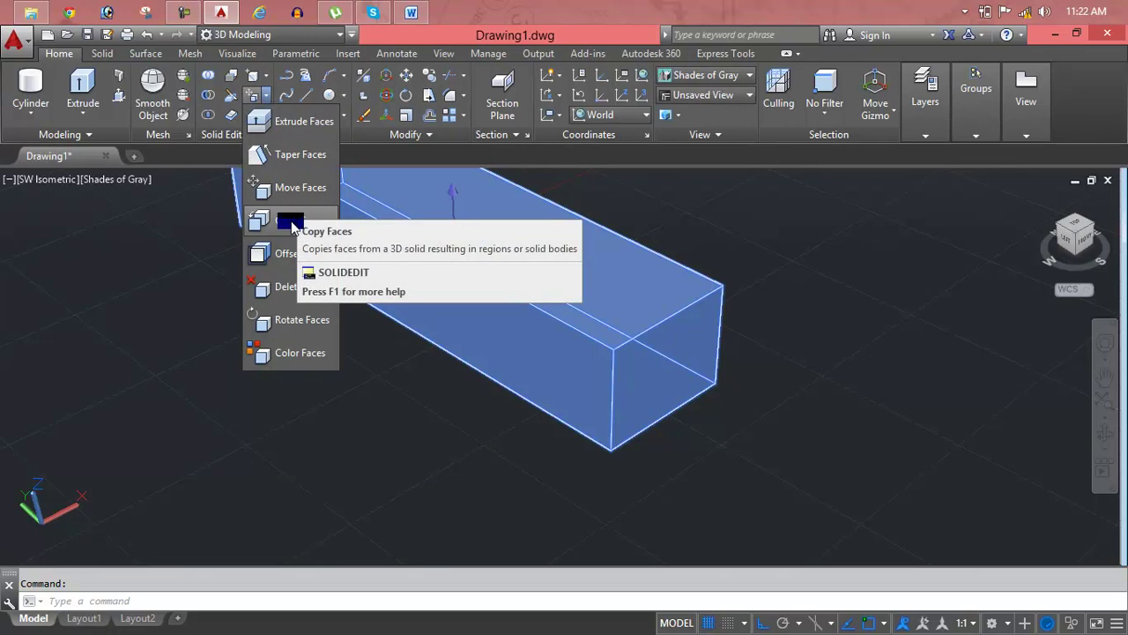
left_click(290, 222)
left_click(657, 357)
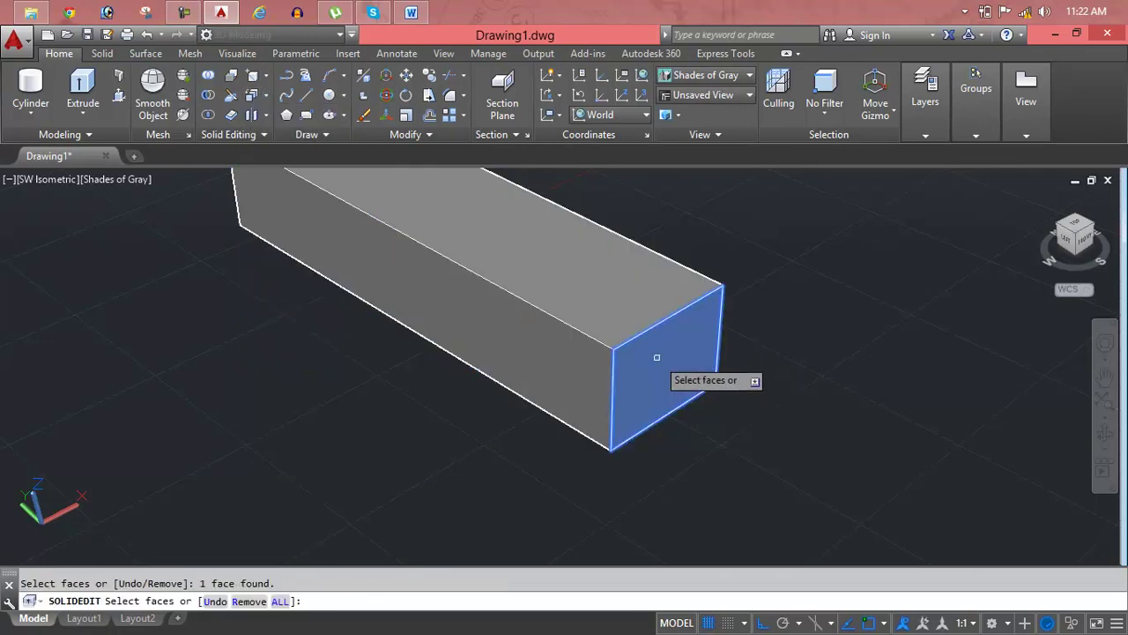
key("Return")
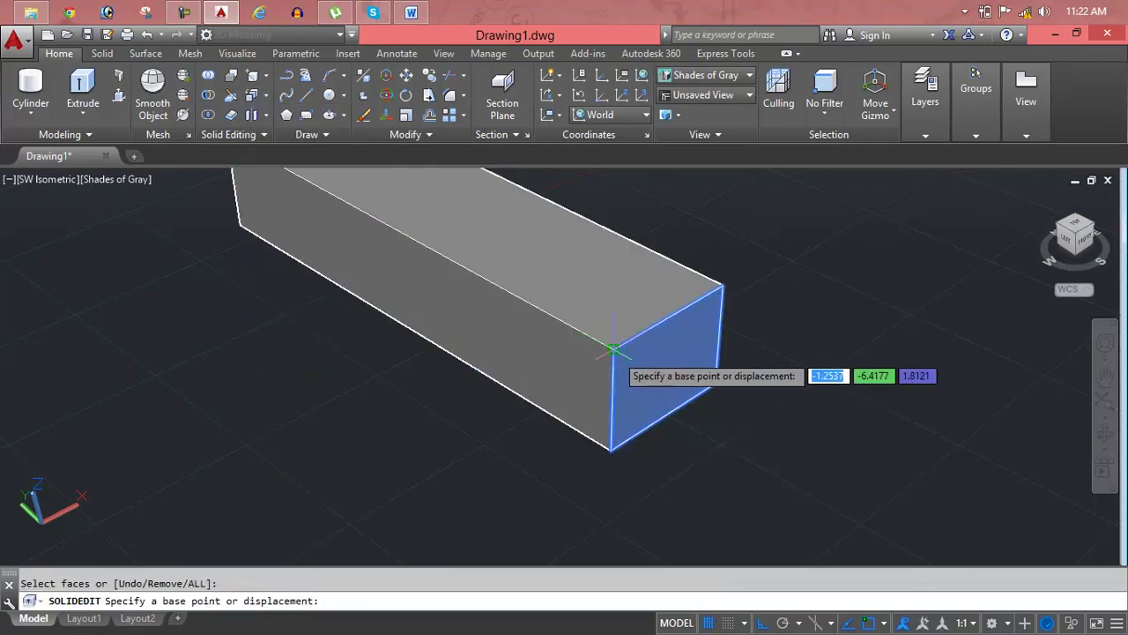
left_click(616, 353)
left_click(722, 412)
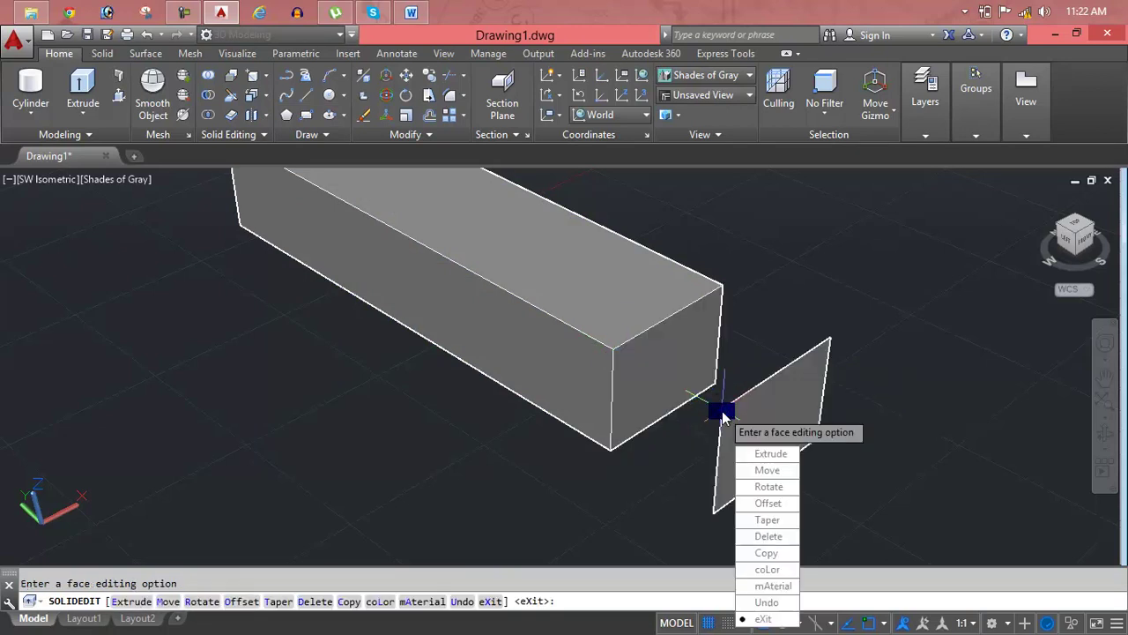
key("Return")
key("Return")
scroll(556, 371, "up", 2)
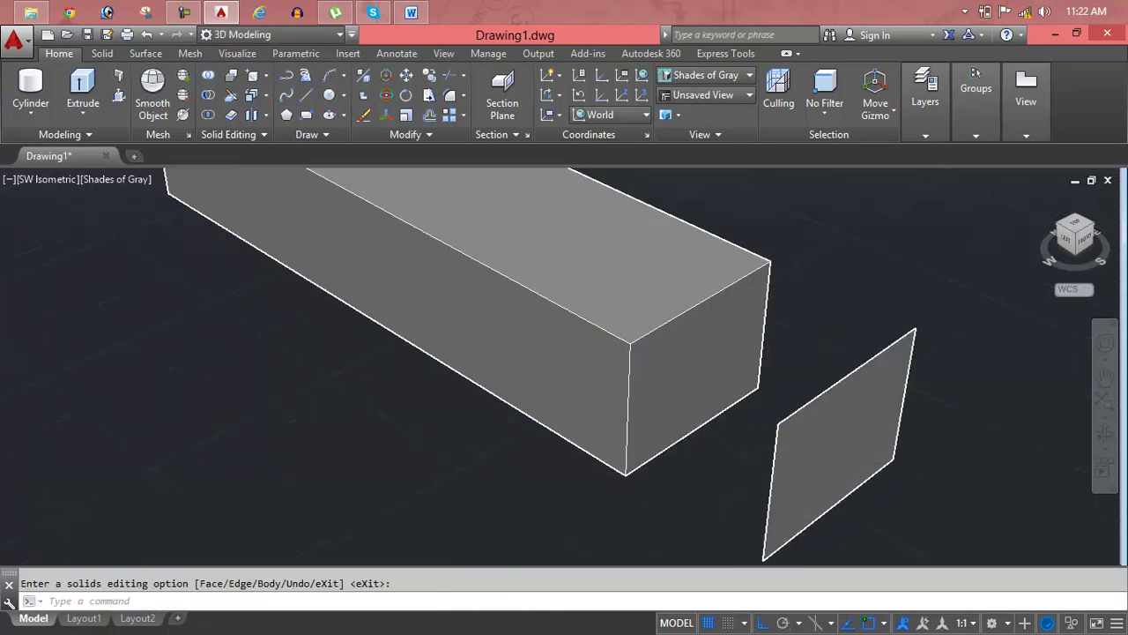
scroll(556, 371, "up", 2)
scroll(608, 347, "down", 3)
scroll(607, 347, "down", 1)
key("Return")
Select the copied end face and pan to show both the box and the copy.
left_click(607, 348)
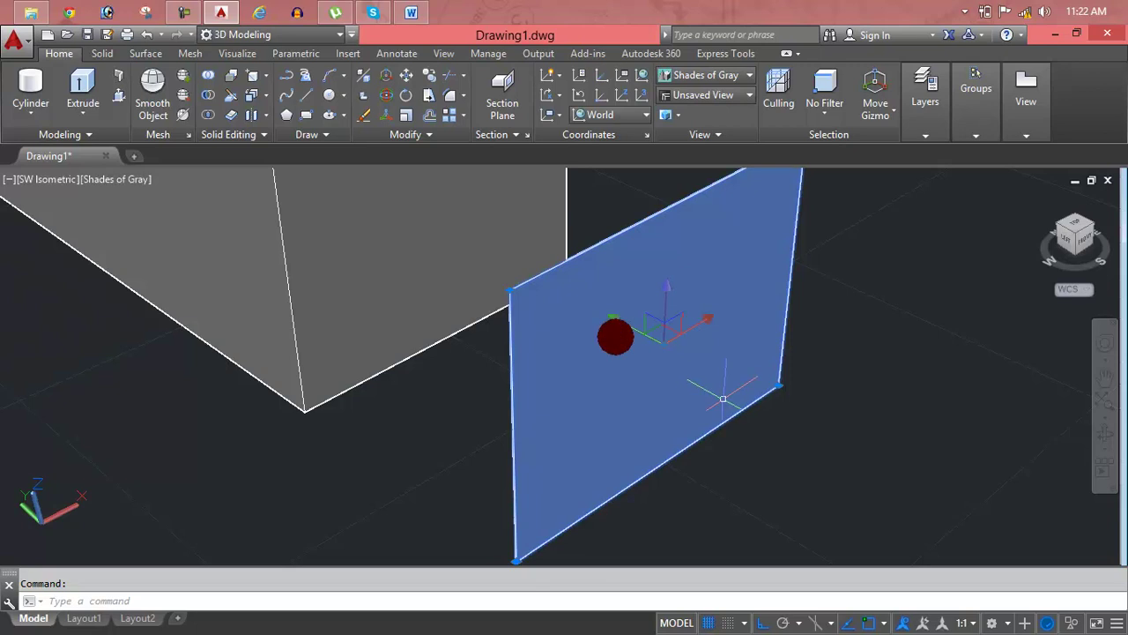
mouse_move(719, 398)
middle_mouse_down()
mouse_move(864, 494)
mouse_move(822, 506)
middle_mouse_up()
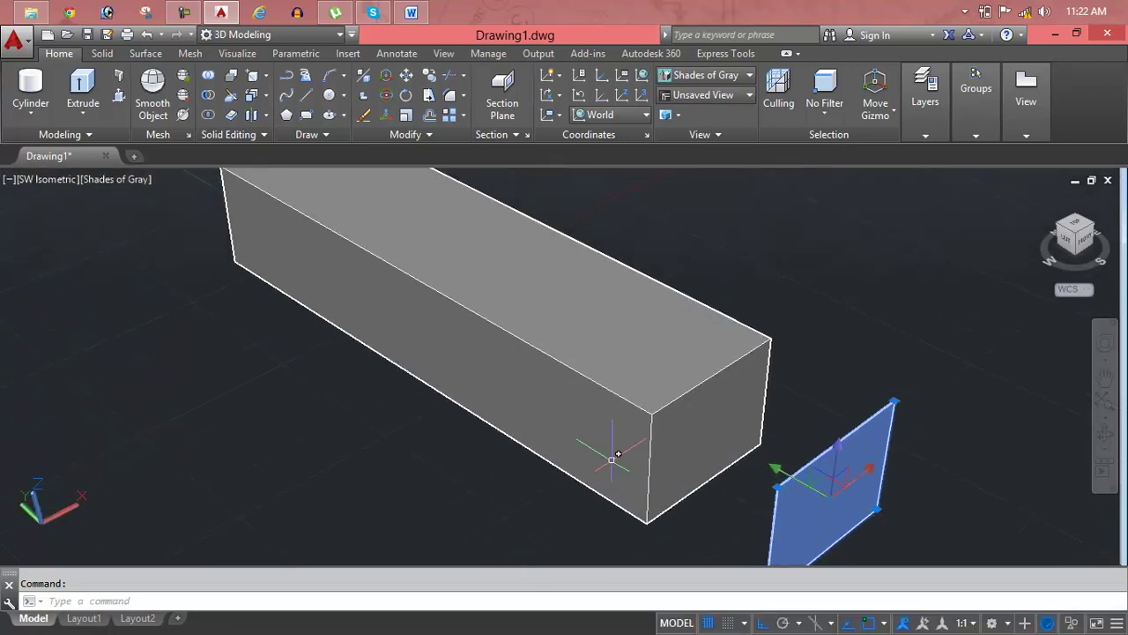
key("Escape")
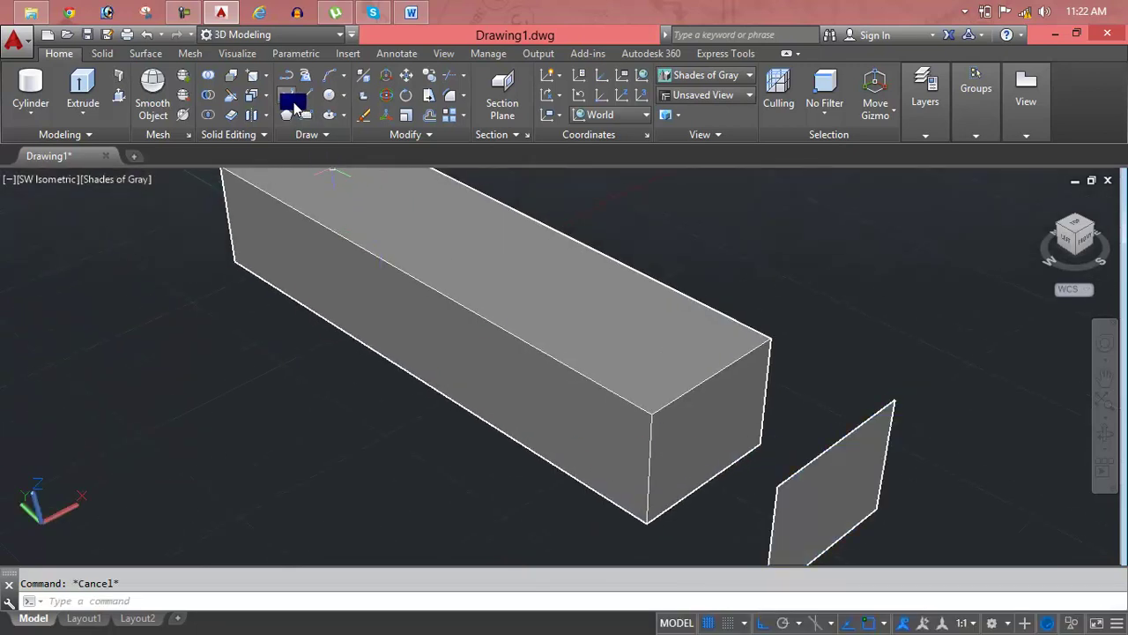
Copy the box's long front side face from a corner to a spot beside the box.
left_click(275, 104)
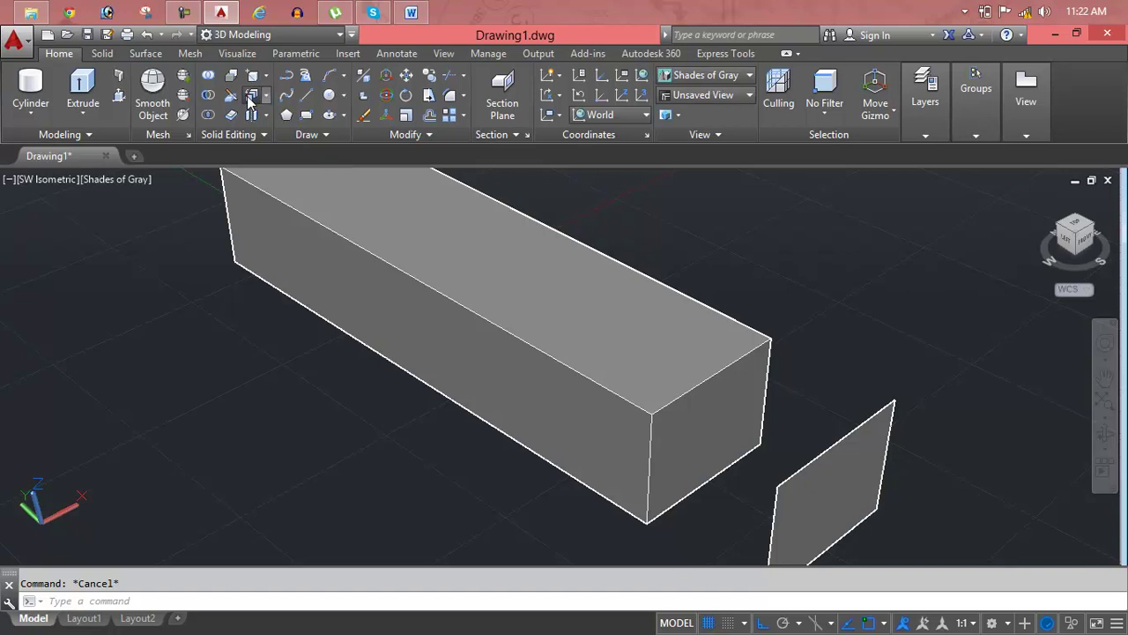
left_click(444, 355)
key("Return")
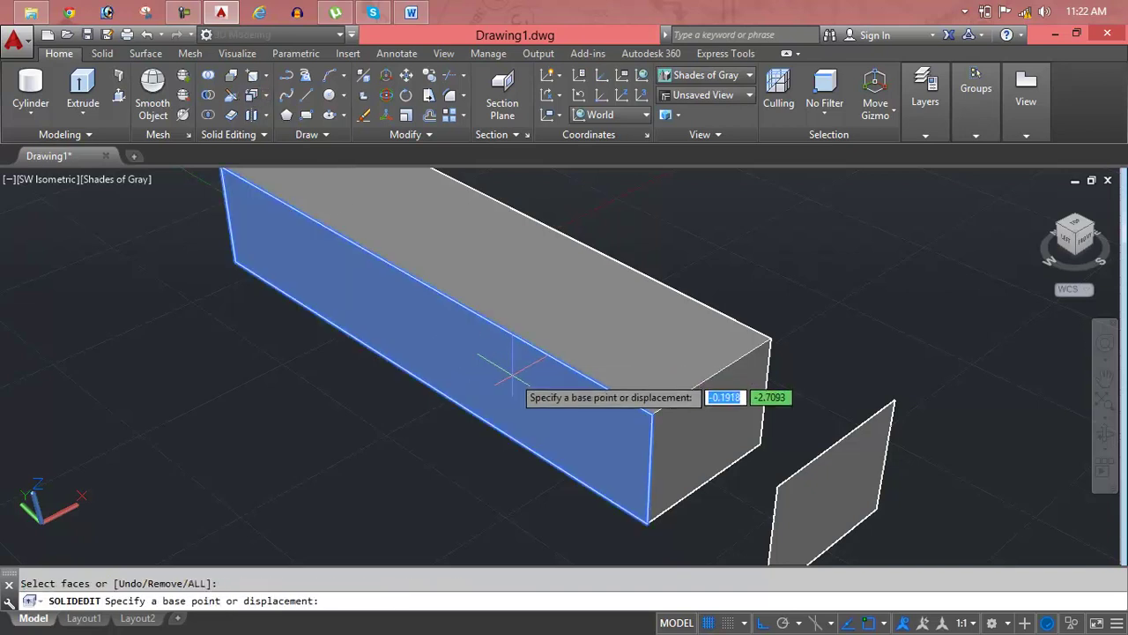
left_click(651, 414)
left_click(467, 458)
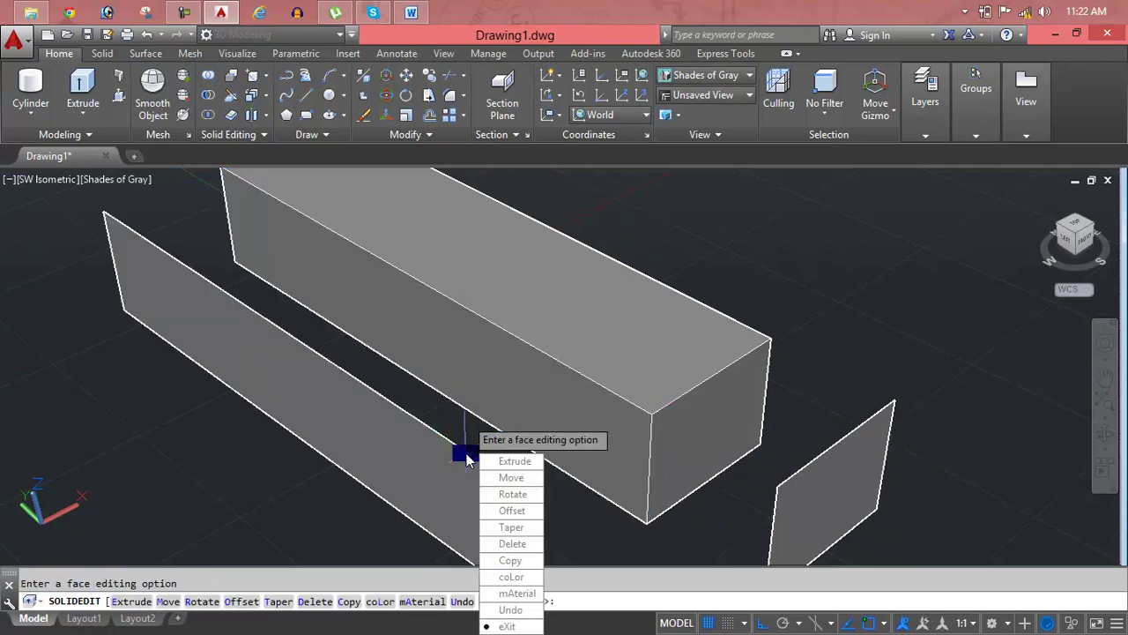
key("Return")
key("Escape")
scroll(539, 414, "down", 2)
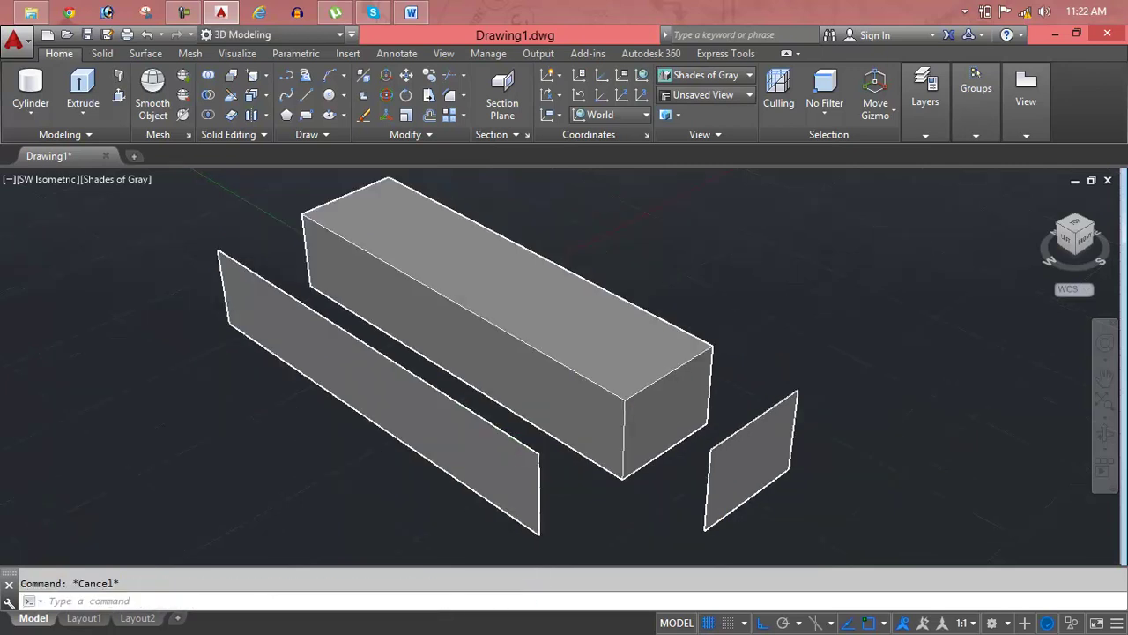
scroll(540, 415, "down", 2)
left_click(825, 278)
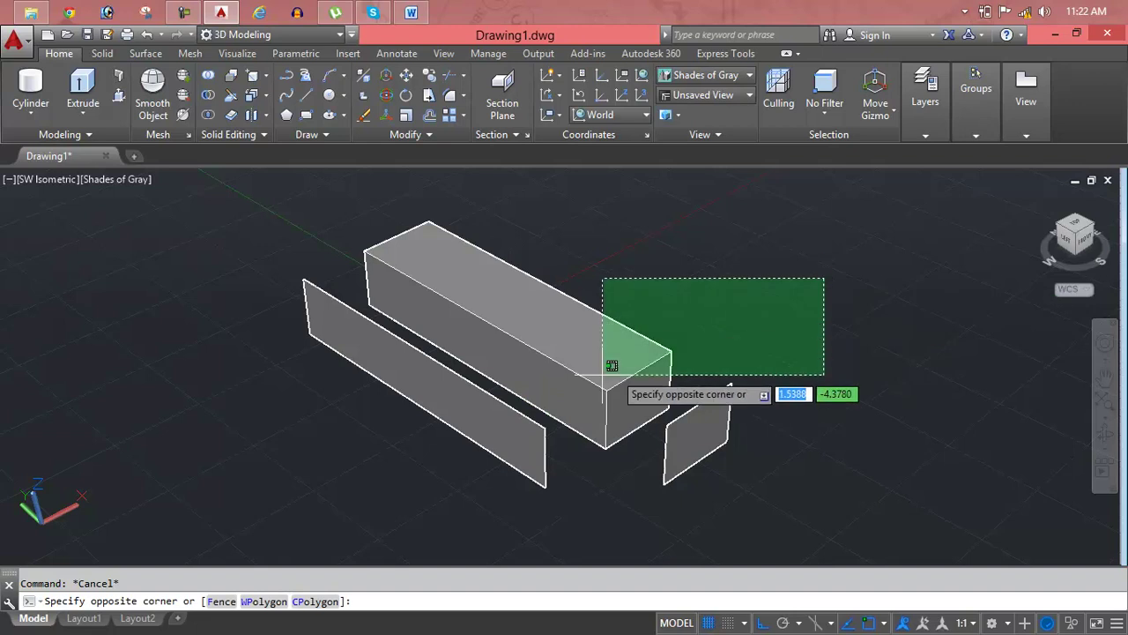
Select the box solid and its two copied faces and delete them.
left_click(472, 437)
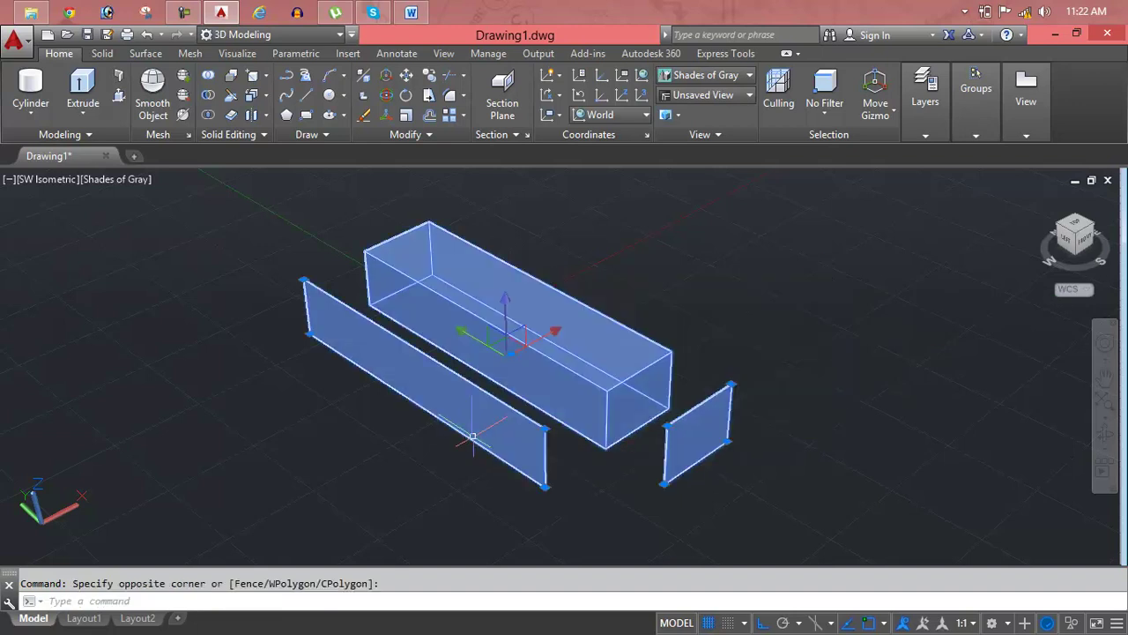
key("Delete")
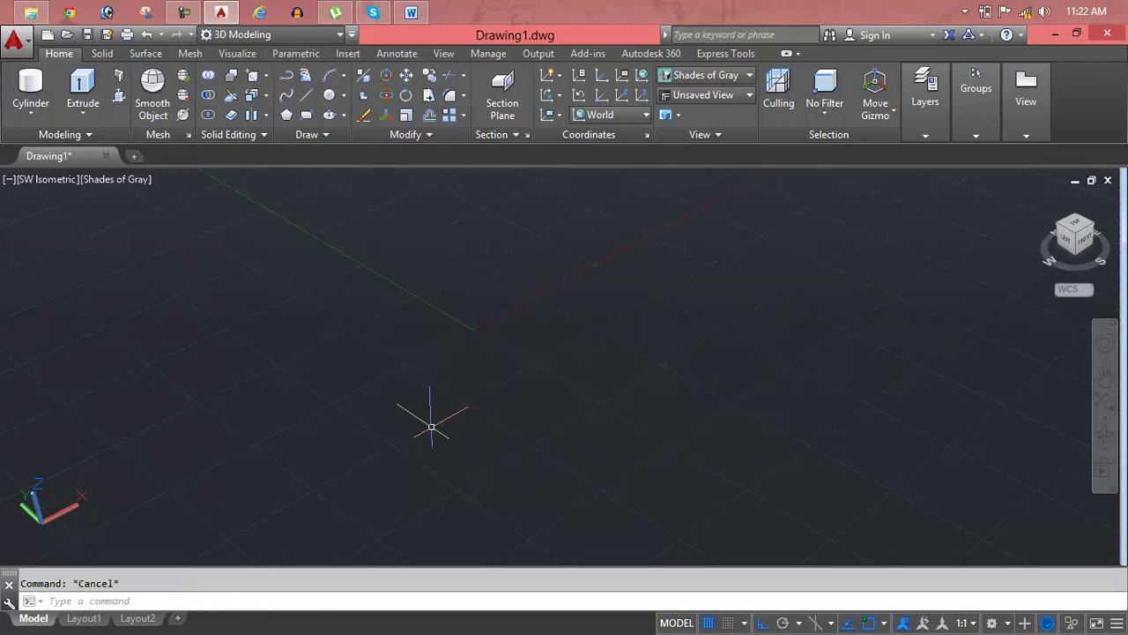